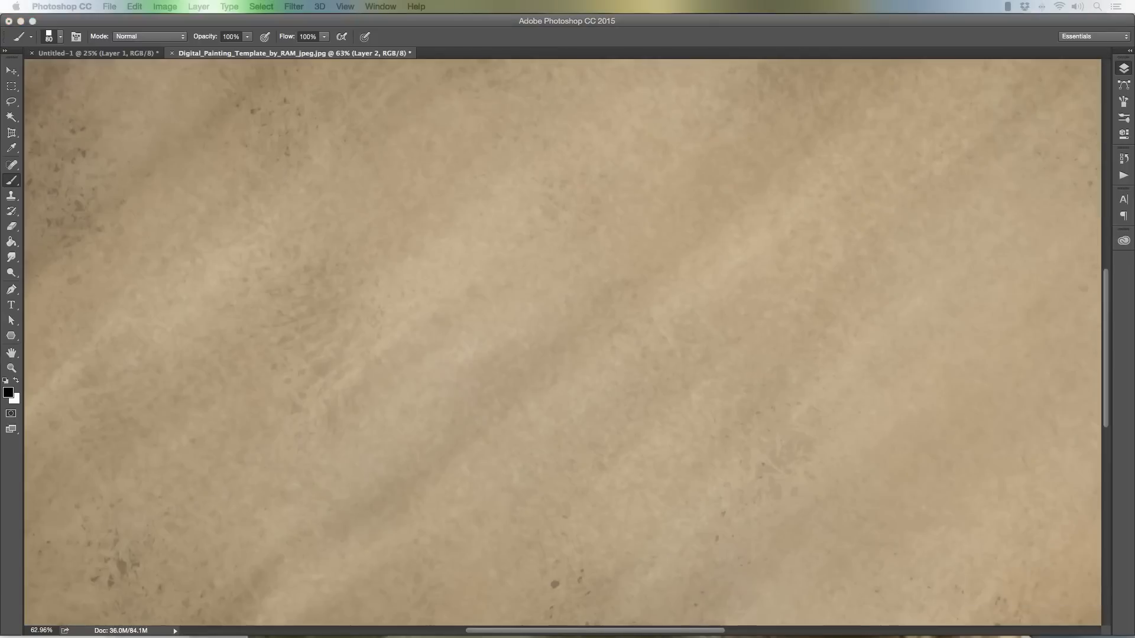
# Turn the computer's sound volume all the way down
pyautogui.click(380, 162)
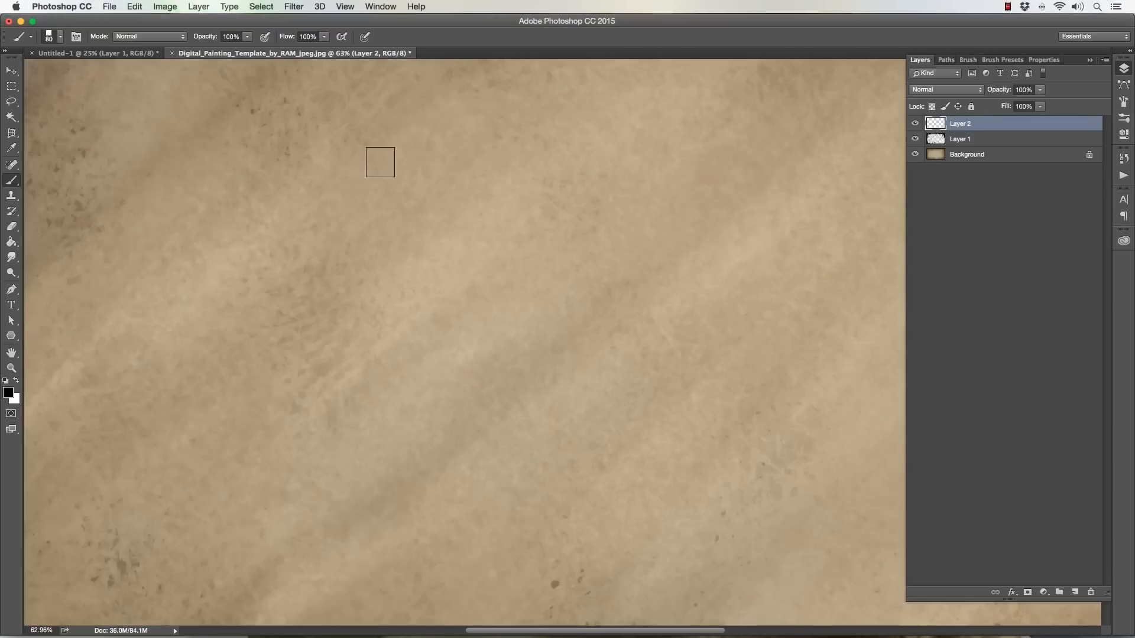
pyautogui.click(1077, 7)
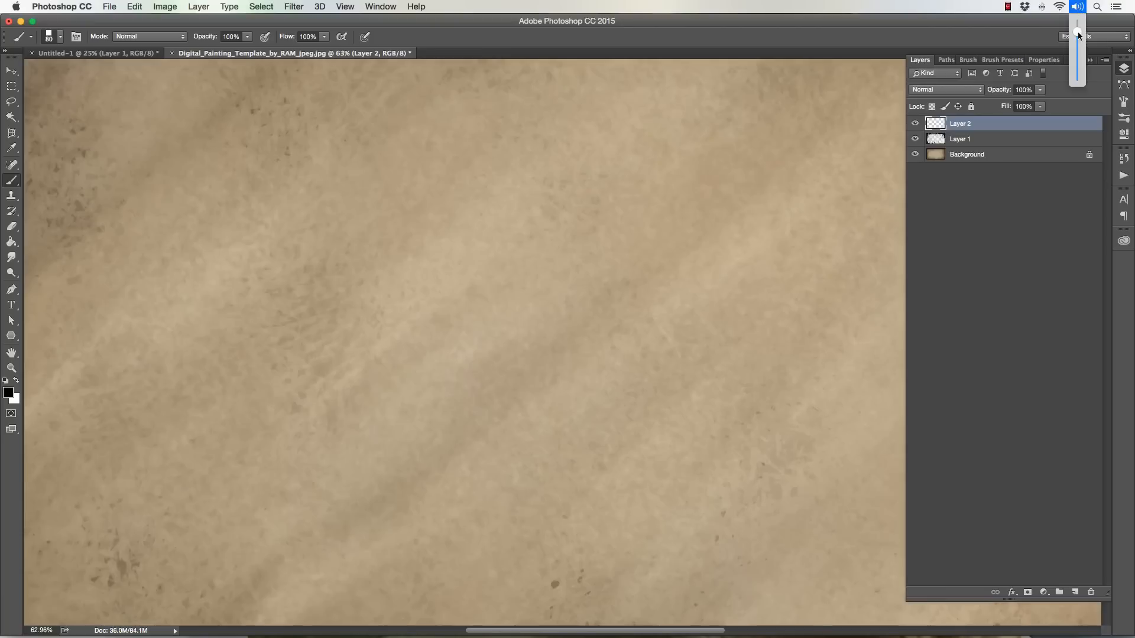
pyautogui.click(1077, 80)
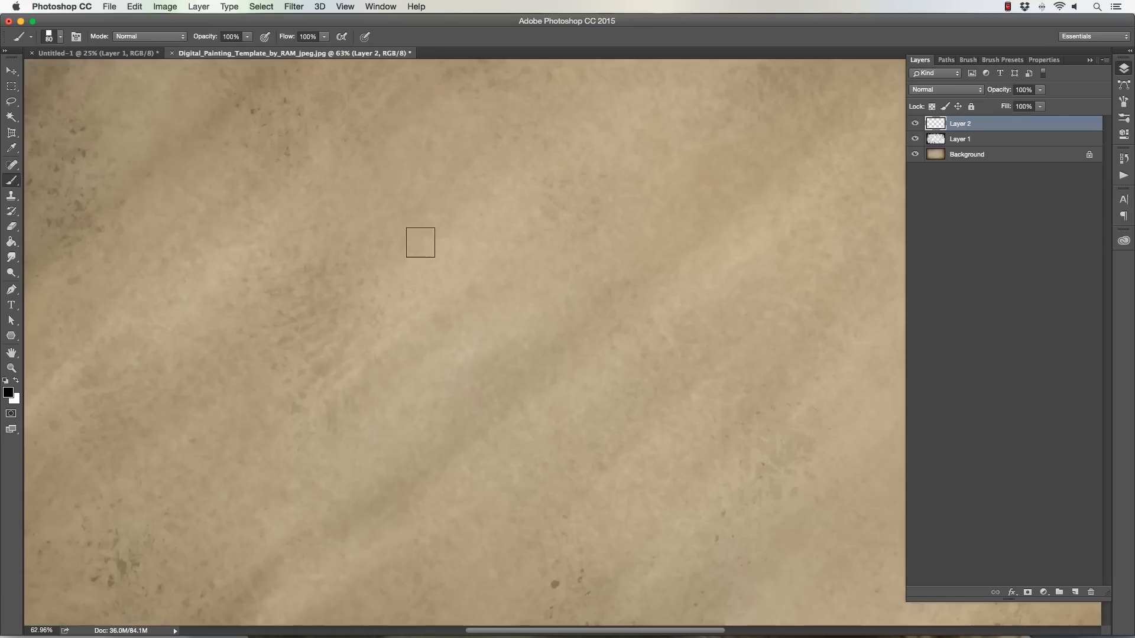
# Paint a solid black oval head with a short neck on Layer 2 using the square brush
pyautogui.moveTo(351, 221)
pyautogui.mouseDown()
pyautogui.moveTo(358, 163)
pyautogui.moveTo(428, 153)
pyautogui.moveTo(454, 188)
pyautogui.moveTo(440, 200)
pyautogui.moveTo(390, 166)
pyautogui.moveTo(391, 228)
pyautogui.moveTo(433, 236)
pyautogui.moveTo(452, 295)
pyautogui.moveTo(434, 278)
pyautogui.moveTo(417, 286)
pyautogui.moveTo(405, 275)
pyautogui.moveTo(369, 207)
pyautogui.moveTo(349, 224)
pyautogui.moveTo(367, 265)
pyautogui.moveTo(420, 309)
pyautogui.moveTo(444, 301)
pyautogui.moveTo(456, 253)
pyautogui.moveTo(439, 230)
pyautogui.moveTo(418, 297)
pyautogui.moveTo(364, 248)
pyautogui.moveTo(385, 157)
pyautogui.moveTo(455, 207)
pyautogui.moveTo(421, 208)
pyautogui.moveTo(398, 244)
pyautogui.moveTo(354, 218)
pyautogui.moveTo(409, 307)
pyautogui.moveTo(438, 302)
pyautogui.moveTo(451, 259)
pyautogui.moveTo(449, 180)
pyautogui.moveTo(430, 291)
pyautogui.moveTo(393, 213)
pyautogui.moveTo(363, 188)
pyautogui.moveTo(355, 207)
pyautogui.moveTo(399, 155)
pyautogui.moveTo(381, 180)
pyautogui.moveTo(451, 233)
pyautogui.mouseUp()
pyautogui.moveTo(381, 282)
pyautogui.mouseDown()
pyautogui.moveTo(371, 304)
pyautogui.moveTo(390, 283)
pyautogui.moveTo(416, 318)
pyautogui.moveTo(426, 294)
pyautogui.mouseUp()
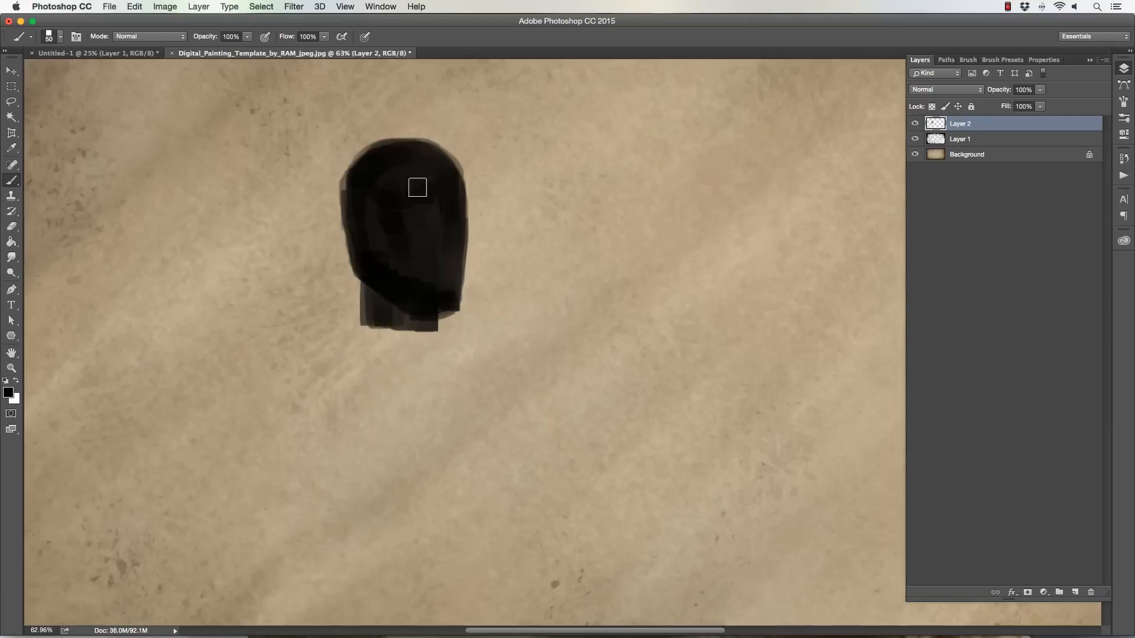
pyautogui.moveTo(391, 319)
pyautogui.mouseDown()
pyautogui.moveTo(414, 325)
pyautogui.moveTo(429, 303)
pyautogui.moveTo(388, 309)
pyautogui.mouseUp()
pyautogui.moveTo(367, 266)
pyautogui.mouseDown()
pyautogui.moveTo(358, 183)
pyautogui.moveTo(369, 156)
pyautogui.moveTo(450, 179)
pyautogui.moveTo(378, 162)
pyautogui.moveTo(350, 187)
pyautogui.mouseUp()
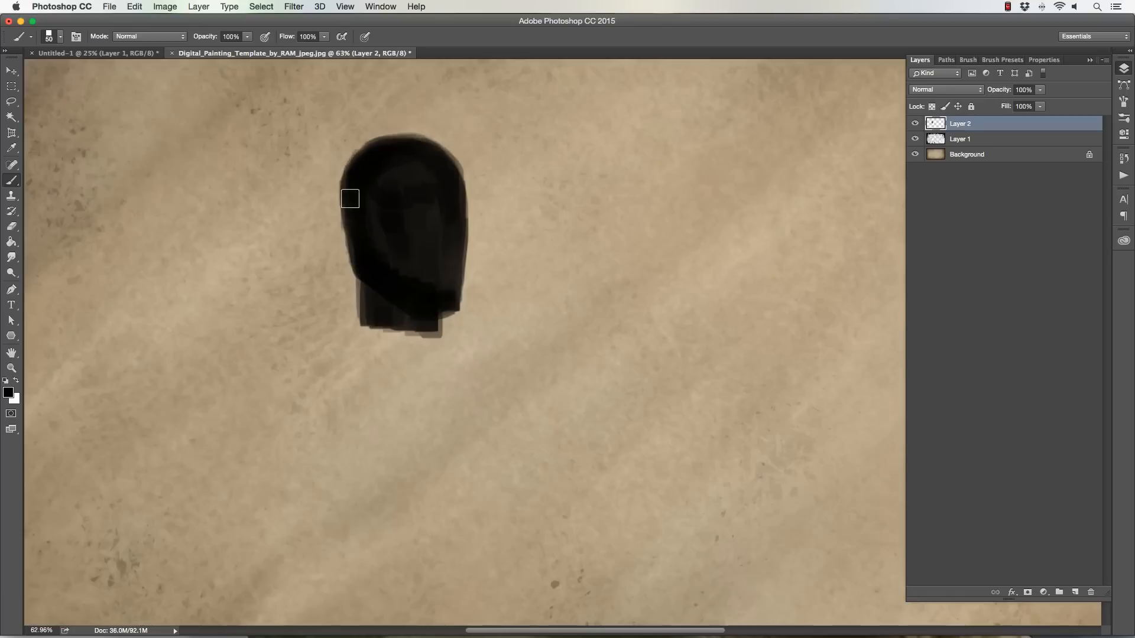
pyautogui.moveTo(358, 243)
pyautogui.mouseDown()
pyautogui.moveTo(363, 284)
pyautogui.moveTo(400, 286)
pyautogui.mouseUp()
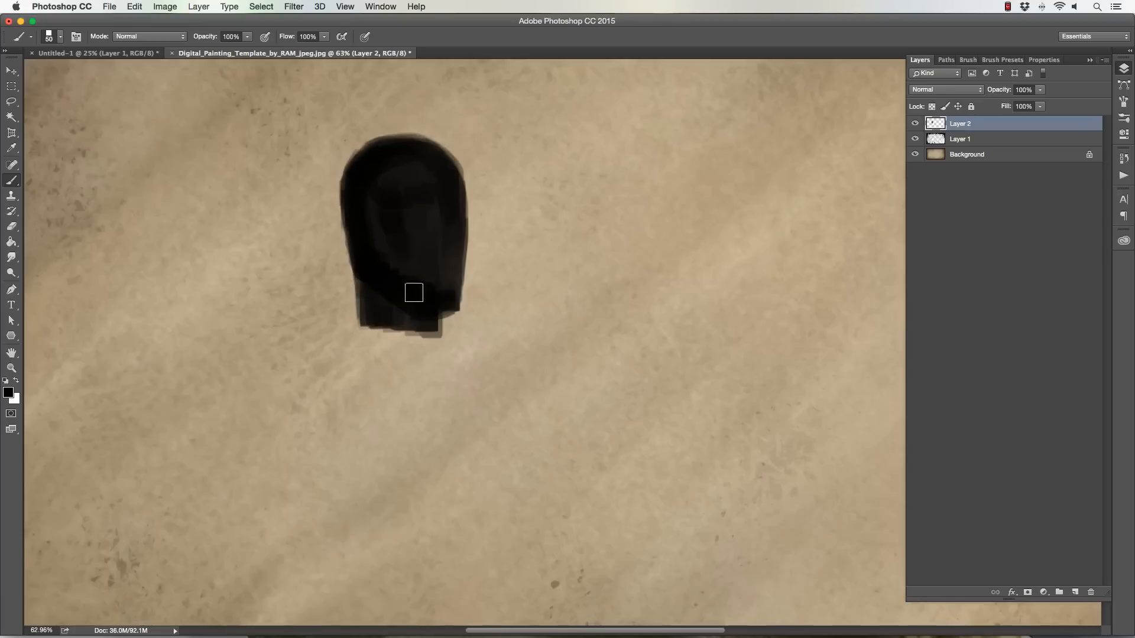
# Paint the figure's sloping shoulders and upper chest below the neck in black
pyautogui.moveTo(434, 323)
pyautogui.mouseDown()
pyautogui.moveTo(406, 331)
pyautogui.moveTo(368, 306)
pyautogui.moveTo(320, 345)
pyautogui.moveTo(366, 311)
pyautogui.moveTo(330, 338)
pyautogui.moveTo(371, 316)
pyautogui.moveTo(351, 335)
pyautogui.moveTo(429, 325)
pyautogui.moveTo(476, 341)
pyautogui.moveTo(379, 336)
pyautogui.moveTo(390, 336)
pyautogui.moveTo(366, 310)
pyautogui.moveTo(350, 329)
pyautogui.moveTo(358, 300)
pyautogui.mouseUp()
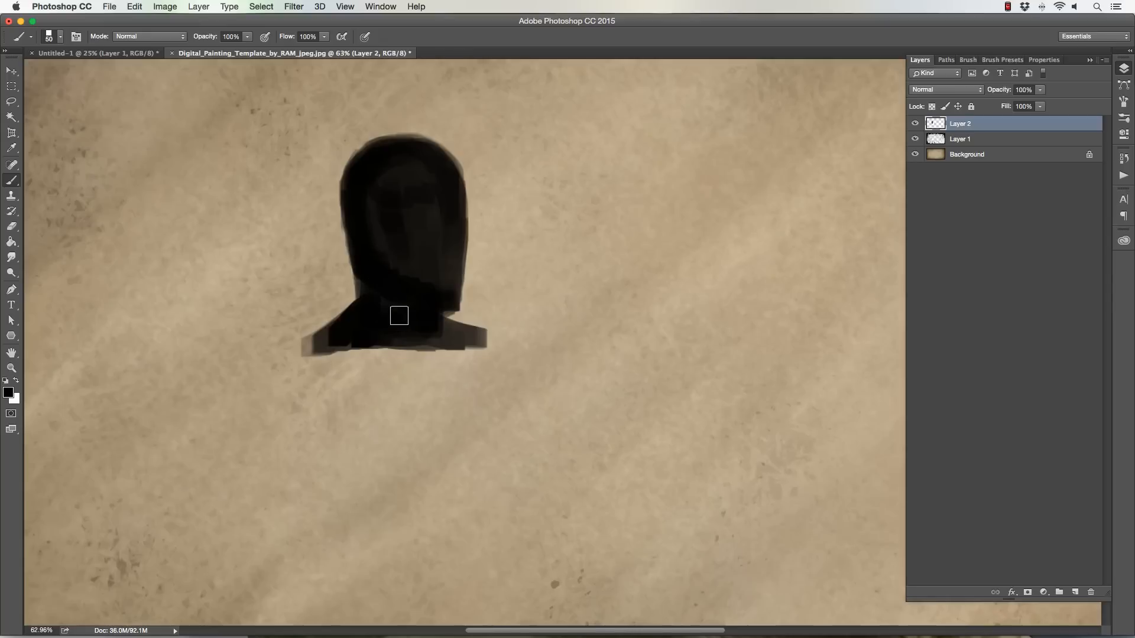
pyautogui.moveTo(374, 312)
pyautogui.mouseDown()
pyautogui.moveTo(370, 349)
pyautogui.moveTo(413, 357)
pyautogui.moveTo(450, 340)
pyautogui.moveTo(467, 356)
pyautogui.moveTo(414, 373)
pyautogui.moveTo(332, 347)
pyautogui.moveTo(387, 370)
pyautogui.moveTo(496, 360)
pyautogui.moveTo(514, 398)
pyautogui.moveTo(436, 360)
pyautogui.moveTo(408, 384)
pyautogui.moveTo(318, 360)
pyautogui.moveTo(378, 434)
pyautogui.moveTo(499, 414)
pyautogui.moveTo(476, 343)
pyautogui.mouseUp()
pyautogui.moveTo(342, 376)
pyautogui.mouseDown()
pyautogui.moveTo(303, 378)
pyautogui.moveTo(284, 349)
pyautogui.moveTo(263, 349)
pyautogui.moveTo(237, 408)
pyautogui.moveTo(293, 414)
pyautogui.moveTo(317, 375)
pyautogui.moveTo(319, 417)
pyautogui.mouseUp()
pyautogui.moveTo(471, 346)
pyautogui.mouseDown()
pyautogui.moveTo(499, 342)
pyautogui.moveTo(550, 380)
pyautogui.moveTo(534, 384)
pyautogui.moveTo(504, 344)
pyautogui.moveTo(535, 362)
pyautogui.moveTo(536, 395)
pyautogui.moveTo(520, 395)
pyautogui.mouseUp()
pyautogui.moveTo(302, 360)
pyautogui.mouseDown()
pyautogui.moveTo(281, 414)
pyautogui.moveTo(267, 364)
pyautogui.mouseUp()
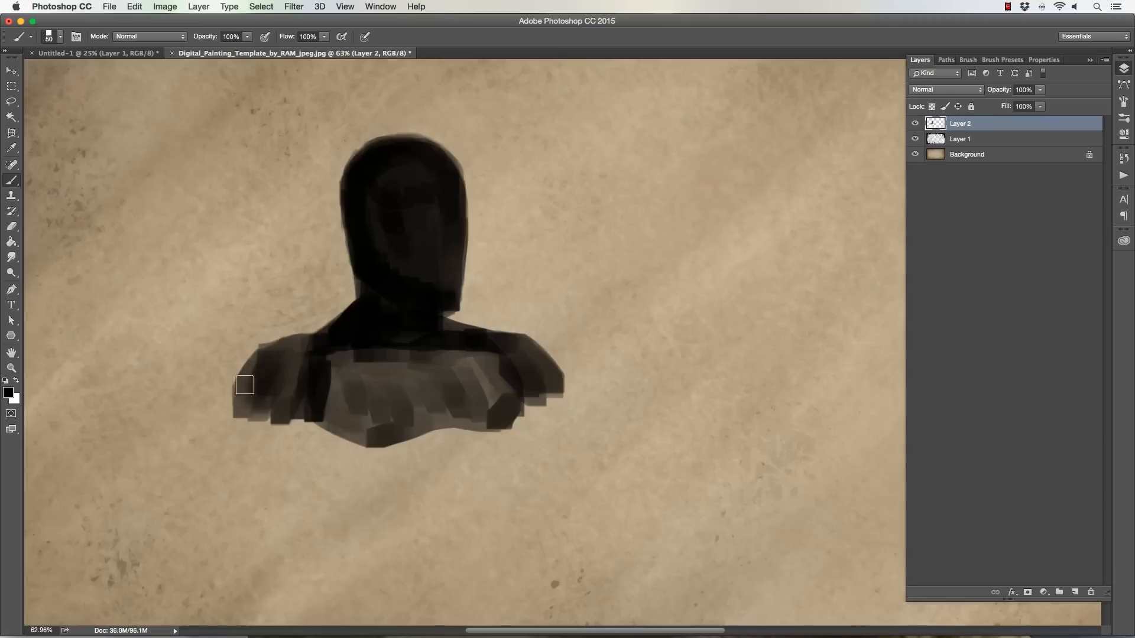
pyautogui.moveTo(261, 379)
pyautogui.mouseDown()
pyautogui.moveTo(242, 407)
pyautogui.moveTo(298, 369)
pyautogui.moveTo(305, 401)
pyautogui.moveTo(316, 363)
pyautogui.moveTo(279, 359)
pyautogui.moveTo(319, 347)
pyautogui.moveTo(377, 410)
pyautogui.moveTo(445, 406)
pyautogui.moveTo(466, 392)
pyautogui.moveTo(467, 353)
pyautogui.moveTo(493, 364)
pyautogui.moveTo(473, 386)
pyautogui.moveTo(425, 386)
pyautogui.moveTo(374, 416)
pyautogui.moveTo(381, 423)
pyautogui.moveTo(325, 401)
pyautogui.moveTo(304, 344)
pyautogui.mouseUp()
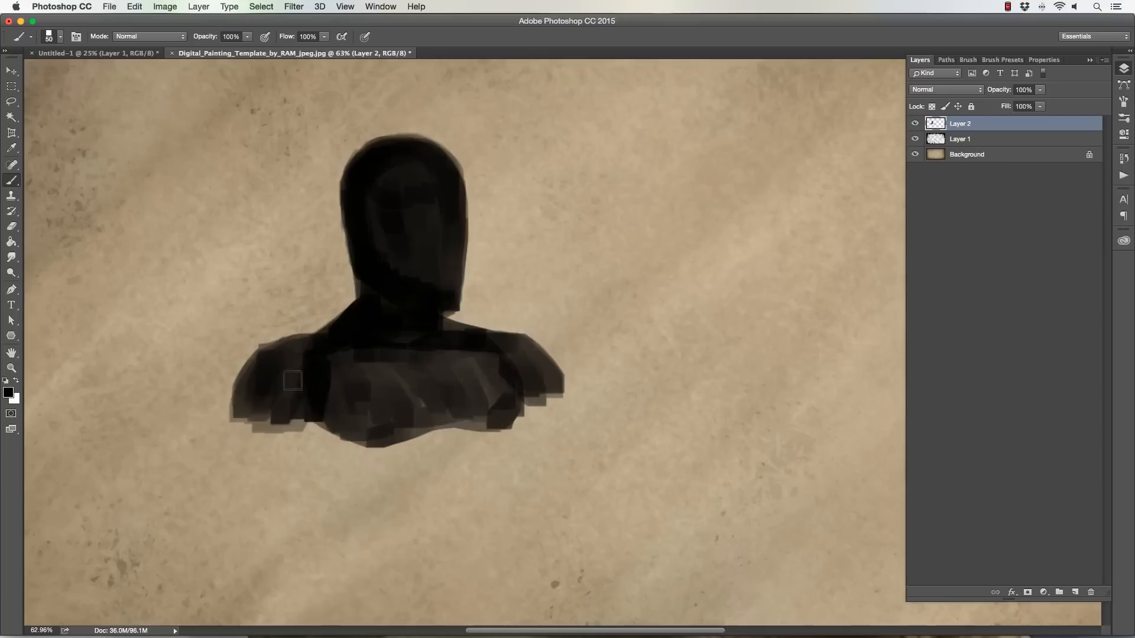
# Extend the silhouette with both upper arms and a torso tapering down to the waist
pyautogui.moveTo(274, 420)
pyautogui.mouseDown()
pyautogui.moveTo(525, 402)
pyautogui.moveTo(550, 379)
pyautogui.moveTo(540, 376)
pyautogui.moveTo(531, 408)
pyautogui.moveTo(544, 390)
pyautogui.moveTo(568, 422)
pyautogui.moveTo(540, 365)
pyautogui.moveTo(558, 411)
pyautogui.moveTo(624, 460)
pyautogui.moveTo(574, 421)
pyautogui.moveTo(616, 446)
pyautogui.moveTo(628, 484)
pyautogui.moveTo(551, 418)
pyautogui.moveTo(553, 446)
pyautogui.moveTo(533, 439)
pyautogui.moveTo(613, 486)
pyautogui.moveTo(614, 463)
pyautogui.moveTo(532, 401)
pyautogui.mouseUp()
pyautogui.moveTo(279, 418)
pyautogui.mouseDown()
pyautogui.moveTo(242, 452)
pyautogui.moveTo(248, 400)
pyautogui.moveTo(235, 449)
pyautogui.moveTo(241, 425)
pyautogui.moveTo(215, 466)
pyautogui.moveTo(212, 538)
pyautogui.moveTo(217, 521)
pyautogui.moveTo(263, 501)
pyautogui.moveTo(282, 451)
pyautogui.moveTo(299, 527)
pyautogui.moveTo(317, 473)
pyautogui.moveTo(274, 553)
pyautogui.moveTo(271, 511)
pyautogui.moveTo(239, 531)
pyautogui.moveTo(309, 471)
pyautogui.moveTo(297, 516)
pyautogui.moveTo(263, 545)
pyautogui.moveTo(262, 512)
pyautogui.moveTo(232, 494)
pyautogui.moveTo(239, 464)
pyautogui.moveTo(313, 426)
pyautogui.moveTo(324, 432)
pyautogui.moveTo(387, 331)
pyautogui.mouseUp()
pyautogui.moveTo(310, 449)
pyautogui.mouseDown()
pyautogui.moveTo(359, 525)
pyautogui.moveTo(353, 497)
pyautogui.moveTo(380, 507)
pyautogui.moveTo(390, 496)
pyautogui.moveTo(385, 423)
pyautogui.moveTo(413, 439)
pyautogui.moveTo(441, 498)
pyautogui.moveTo(503, 419)
pyautogui.moveTo(486, 514)
pyautogui.mouseUp()
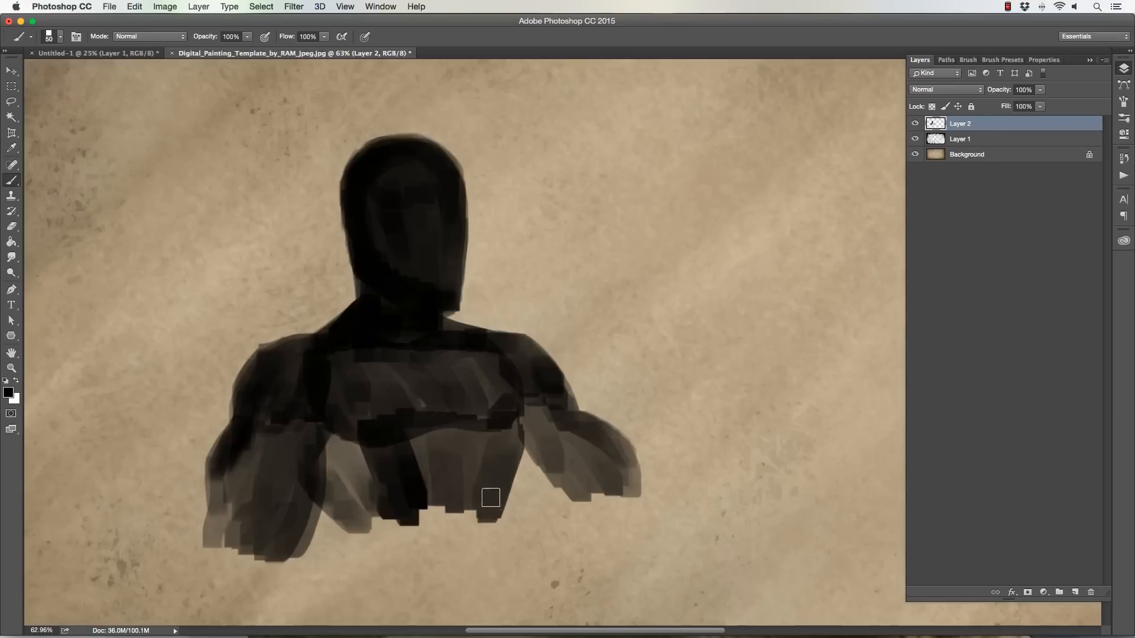
pyautogui.moveTo(324, 495)
pyautogui.mouseDown()
pyautogui.moveTo(325, 436)
pyautogui.moveTo(357, 477)
pyautogui.moveTo(369, 526)
pyautogui.moveTo(355, 516)
pyautogui.moveTo(357, 540)
pyautogui.moveTo(314, 490)
pyautogui.moveTo(357, 532)
pyautogui.moveTo(440, 507)
pyautogui.moveTo(467, 520)
pyautogui.moveTo(496, 510)
pyautogui.mouseUp()
# Review the brush's Transfer settings for opacity and flow control
pyautogui.press('F5')
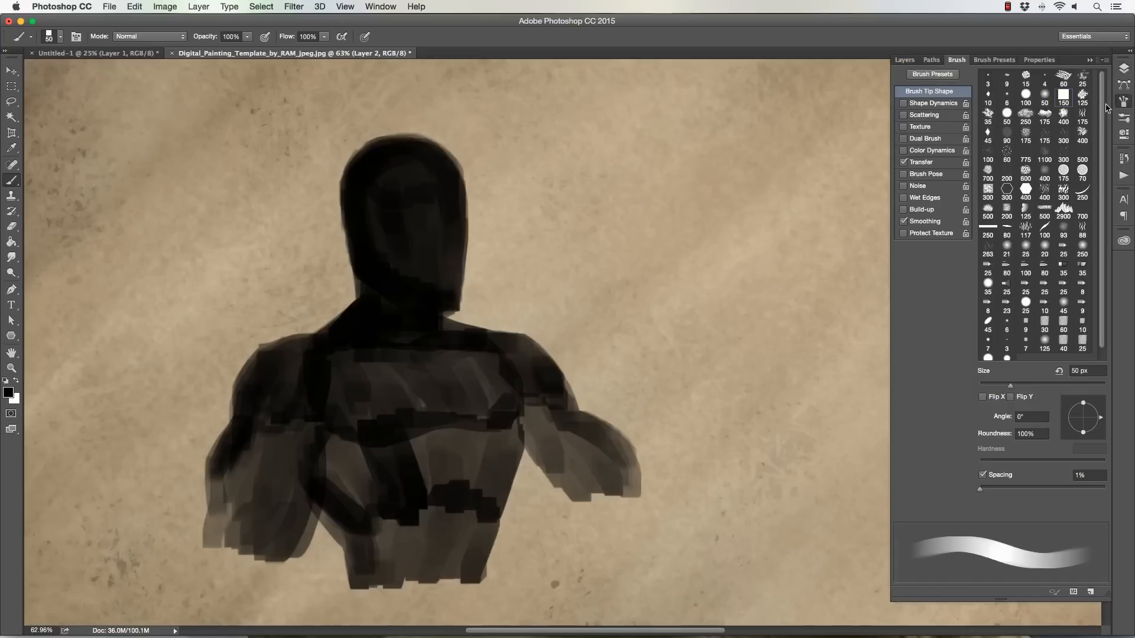
pyautogui.click(953, 160)
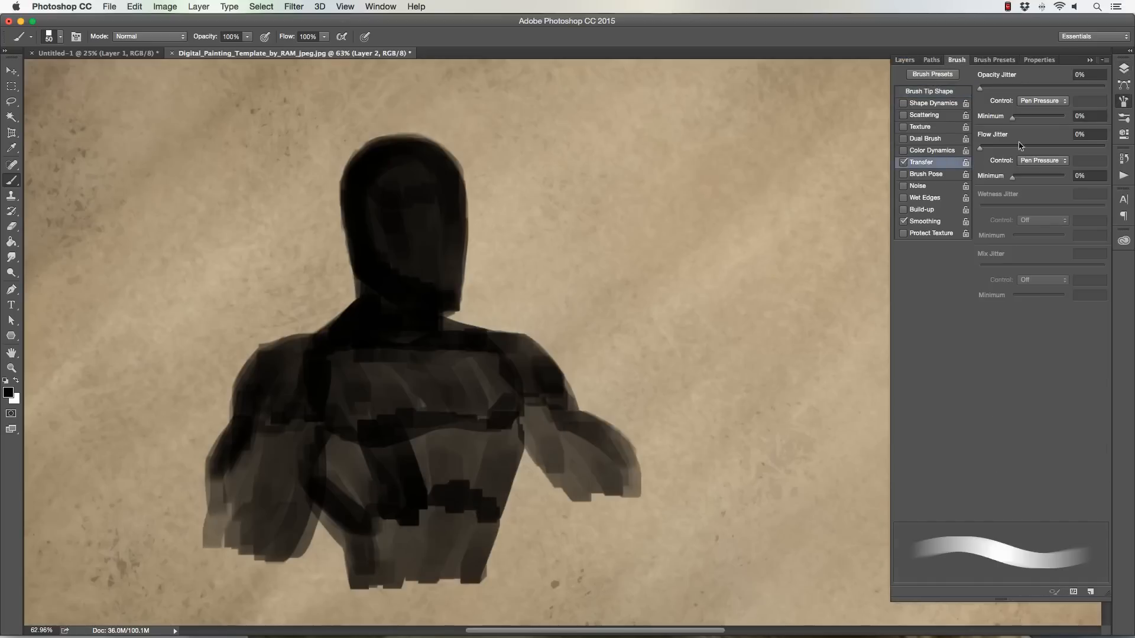
pyautogui.click(1122, 102)
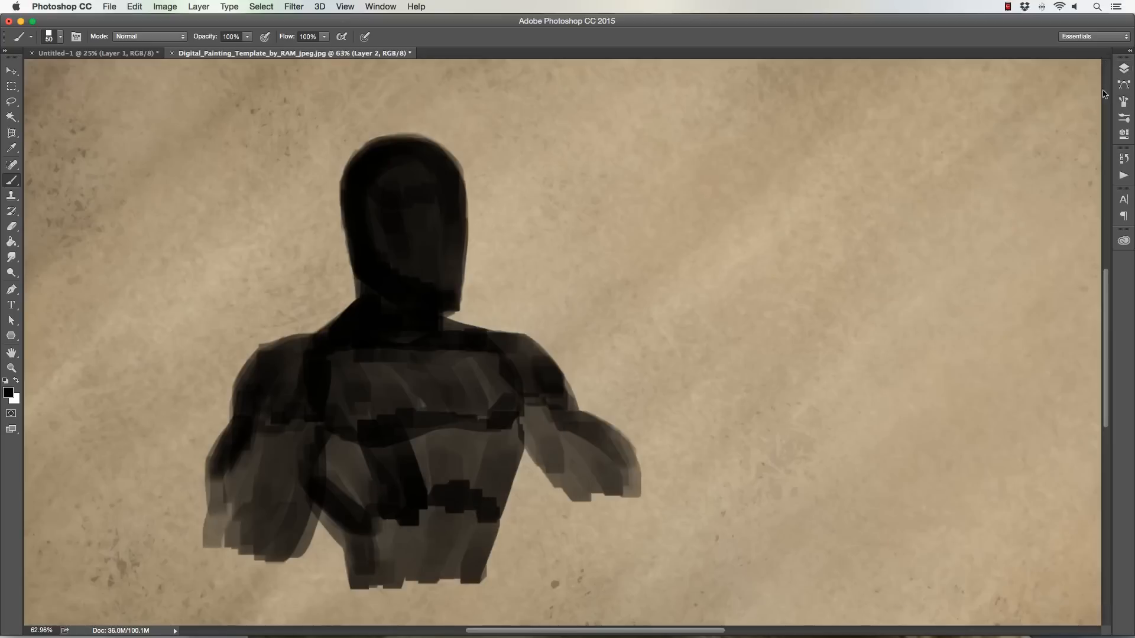
# Darken the torso and both upper arms with more black strokes, filling out the waist and the lower ends of the arms
pyautogui.moveTo(422, 428)
pyautogui.mouseDown()
pyautogui.moveTo(499, 436)
pyautogui.moveTo(470, 545)
pyautogui.moveTo(436, 577)
pyautogui.moveTo(388, 527)
pyautogui.moveTo(378, 568)
pyautogui.moveTo(350, 538)
pyautogui.moveTo(418, 532)
pyautogui.moveTo(453, 577)
pyautogui.moveTo(481, 562)
pyautogui.moveTo(484, 532)
pyautogui.moveTo(470, 582)
pyautogui.moveTo(375, 585)
pyautogui.moveTo(423, 582)
pyautogui.mouseUp()
pyautogui.moveTo(229, 538)
pyautogui.mouseDown()
pyautogui.moveTo(230, 453)
pyautogui.moveTo(259, 495)
pyautogui.moveTo(298, 434)
pyautogui.moveTo(289, 488)
pyautogui.moveTo(275, 423)
pyautogui.moveTo(327, 366)
pyautogui.moveTo(380, 416)
pyautogui.moveTo(398, 383)
pyautogui.moveTo(427, 377)
pyautogui.moveTo(477, 405)
pyautogui.moveTo(490, 365)
pyautogui.moveTo(516, 379)
pyautogui.moveTo(569, 420)
pyautogui.moveTo(519, 451)
pyautogui.moveTo(534, 479)
pyautogui.moveTo(525, 458)
pyautogui.moveTo(550, 495)
pyautogui.moveTo(581, 506)
pyautogui.moveTo(547, 449)
pyautogui.moveTo(607, 486)
pyautogui.moveTo(606, 473)
pyautogui.moveTo(589, 475)
pyautogui.moveTo(608, 461)
pyautogui.moveTo(583, 437)
pyautogui.moveTo(602, 448)
pyautogui.moveTo(511, 389)
pyautogui.moveTo(505, 432)
pyautogui.moveTo(488, 369)
pyautogui.moveTo(459, 385)
pyautogui.moveTo(574, 432)
pyautogui.moveTo(523, 398)
pyautogui.mouseUp()
pyautogui.moveTo(541, 502)
pyautogui.mouseDown()
pyautogui.moveTo(607, 516)
pyautogui.moveTo(608, 459)
pyautogui.moveTo(550, 464)
pyautogui.mouseUp()
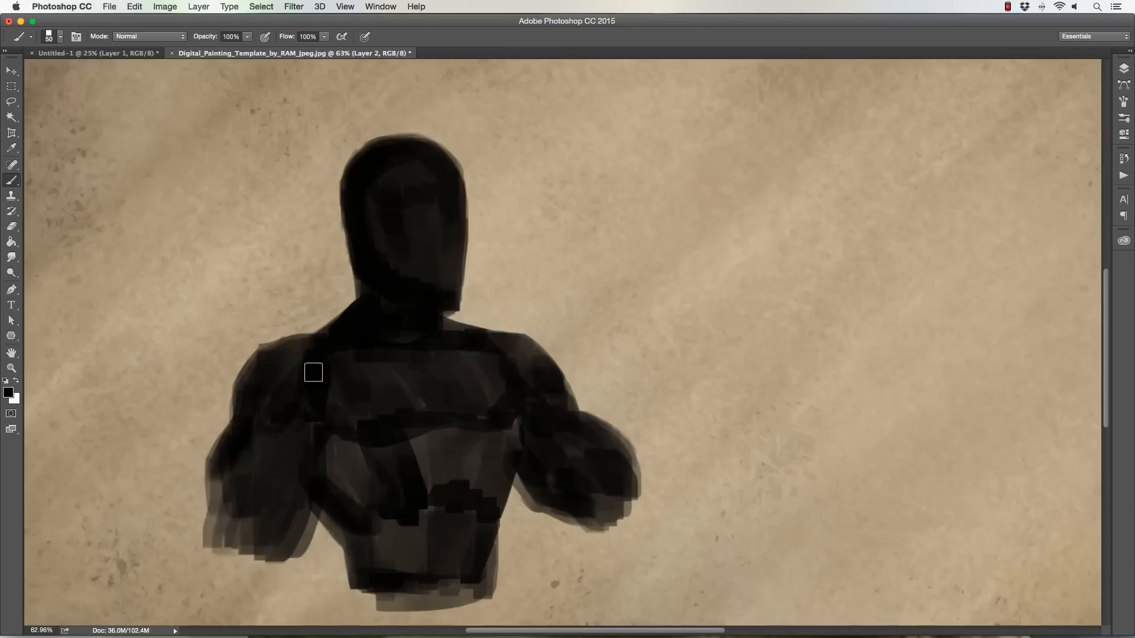
pyautogui.press('[')
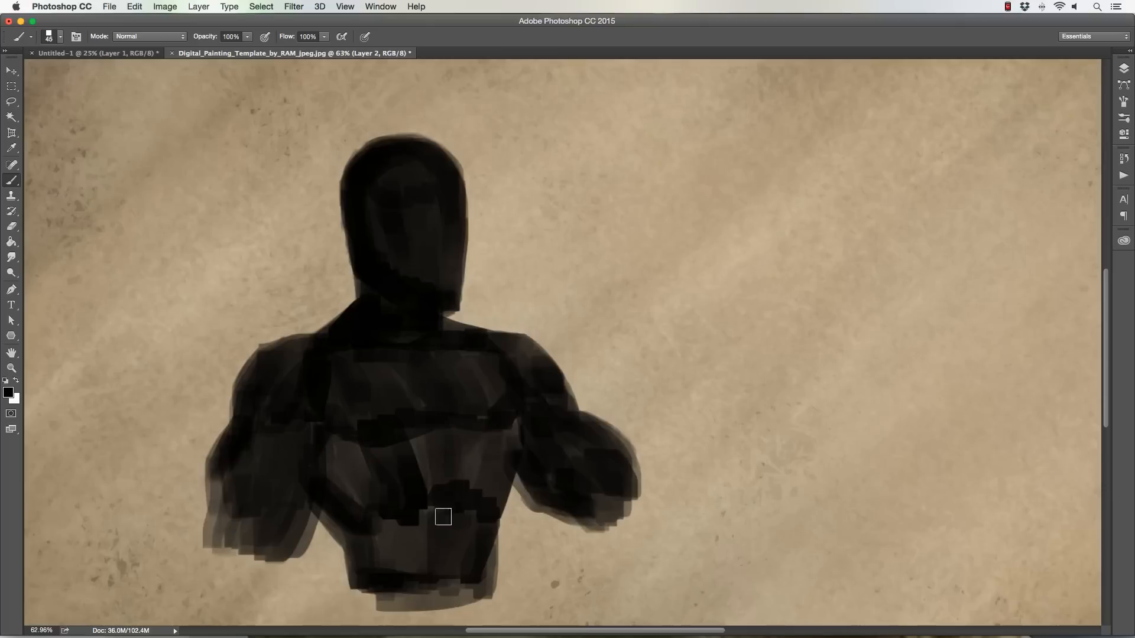
pyautogui.moveTo(223, 471); pyautogui.dragTo(218, 548)
pyautogui.press(']')
pyautogui.press(']')
pyautogui.press(']')
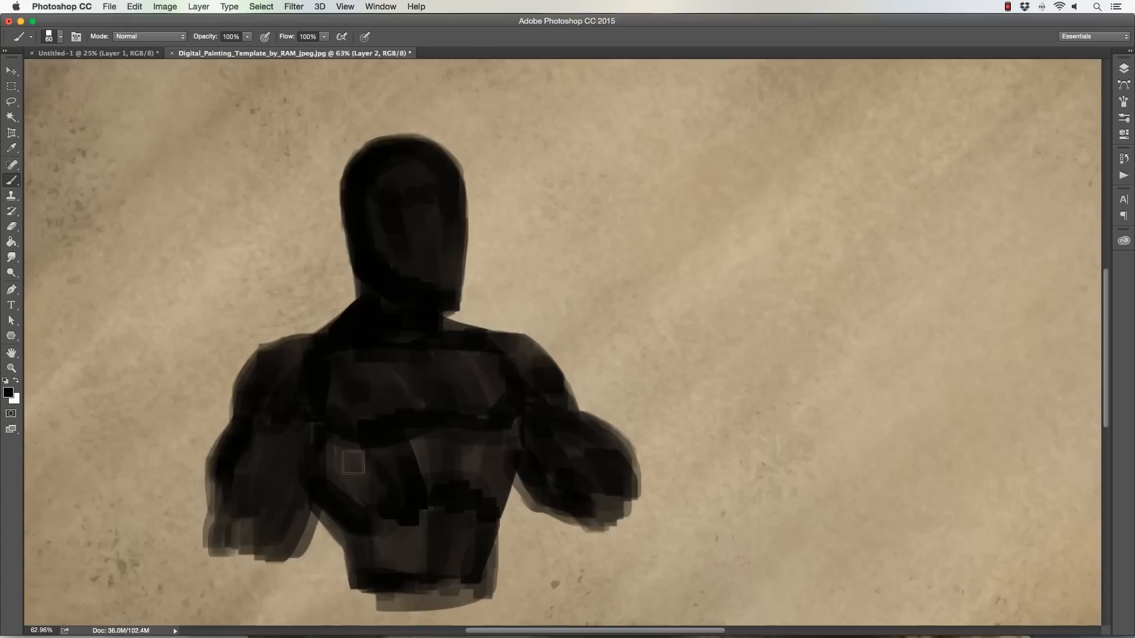
# Paint the forearm bending upward from the elbow of the arm extended away from the body, using a brush of about 40 px
pyautogui.press('[')
pyautogui.press('[')
pyautogui.press('[')
pyautogui.moveTo(633, 442)
pyautogui.mouseDown()
pyautogui.moveTo(602, 474)
pyautogui.moveTo(650, 422)
pyautogui.moveTo(671, 350)
pyautogui.moveTo(695, 367)
pyautogui.moveTo(725, 361)
pyautogui.moveTo(720, 348)
pyautogui.moveTo(700, 462)
pyautogui.moveTo(654, 529)
pyautogui.moveTo(672, 502)
pyautogui.moveTo(666, 426)
pyautogui.moveTo(637, 467)
pyautogui.moveTo(647, 443)
pyautogui.moveTo(666, 441)
pyautogui.moveTo(699, 343)
pyautogui.moveTo(709, 354)
pyautogui.moveTo(698, 415)
pyautogui.moveTo(639, 492)
pyautogui.moveTo(648, 514)
pyautogui.moveTo(660, 512)
pyautogui.moveTo(706, 430)
pyautogui.moveTo(718, 367)
pyautogui.moveTo(681, 410)
pyautogui.moveTo(678, 375)
pyautogui.moveTo(664, 415)
pyautogui.moveTo(626, 453)
pyautogui.moveTo(624, 476)
pyautogui.moveTo(641, 482)
pyautogui.moveTo(662, 466)
pyautogui.moveTo(699, 350)
pyautogui.moveTo(691, 428)
pyautogui.moveTo(719, 373)
pyautogui.moveTo(681, 495)
pyautogui.moveTo(635, 537)
pyautogui.moveTo(643, 504)
pyautogui.moveTo(586, 512)
pyautogui.moveTo(613, 528)
pyautogui.moveTo(595, 514)
pyautogui.moveTo(599, 488)
pyautogui.moveTo(635, 485)
pyautogui.moveTo(664, 462)
pyautogui.moveTo(684, 347)
pyautogui.mouseUp()
pyautogui.press('[')
pyautogui.press(']')
pyautogui.press(']')
pyautogui.press('[')
pyautogui.press('[')
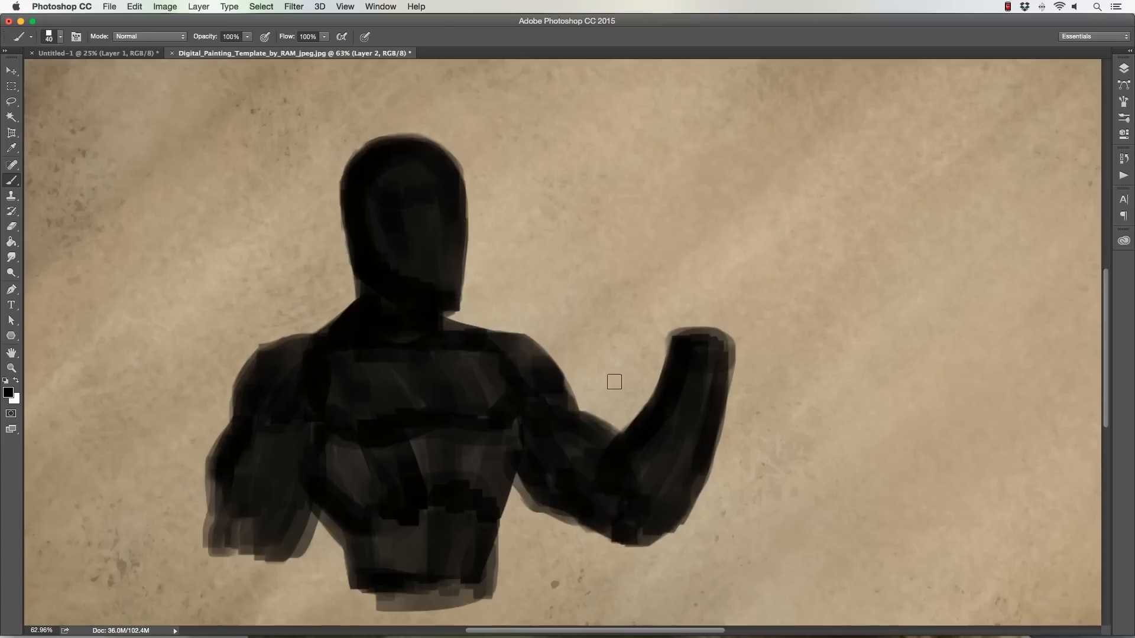
# Paint the raised arm's palm and first finger with a 25–30 px brush, and firm up the upper arm and elbow edges
pyautogui.moveTo(731, 331)
pyautogui.mouseDown()
pyautogui.moveTo(710, 256)
pyautogui.moveTo(655, 260)
pyautogui.moveTo(657, 311)
pyautogui.moveTo(682, 343)
pyautogui.moveTo(671, 309)
pyautogui.moveTo(706, 338)
pyautogui.moveTo(683, 286)
pyautogui.moveTo(667, 293)
pyautogui.moveTo(701, 271)
pyautogui.mouseUp()
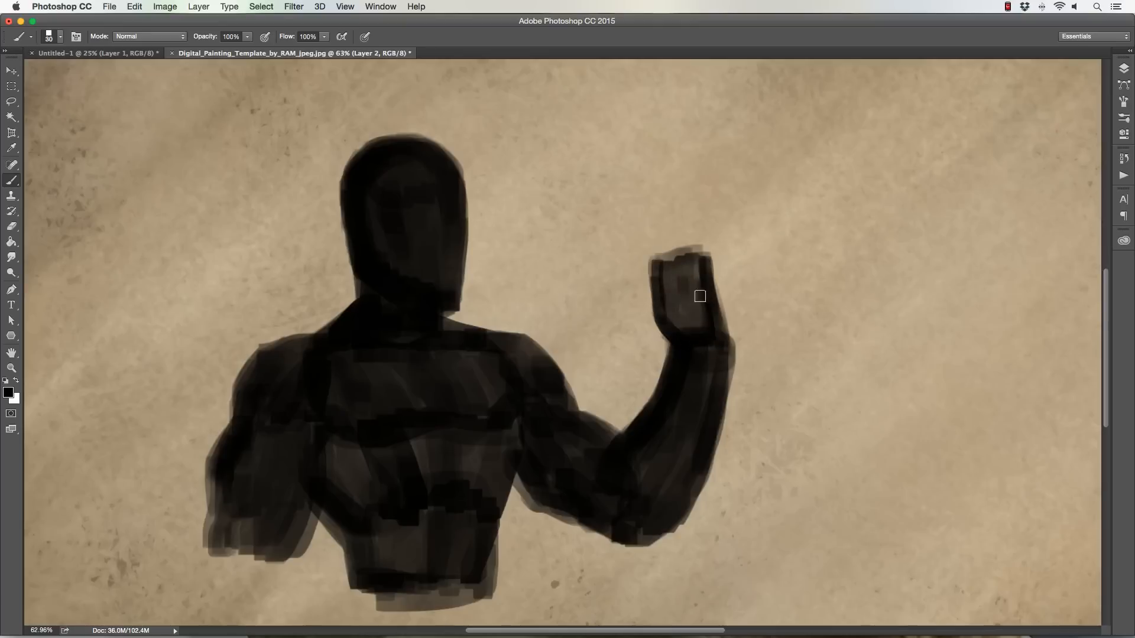
pyautogui.moveTo(714, 339)
pyautogui.mouseDown()
pyautogui.moveTo(720, 366)
pyautogui.moveTo(691, 333)
pyautogui.moveTo(691, 345)
pyautogui.moveTo(668, 285)
pyautogui.moveTo(694, 314)
pyautogui.moveTo(688, 281)
pyautogui.moveTo(672, 282)
pyautogui.moveTo(691, 247)
pyautogui.moveTo(671, 219)
pyautogui.moveTo(688, 251)
pyautogui.mouseUp()
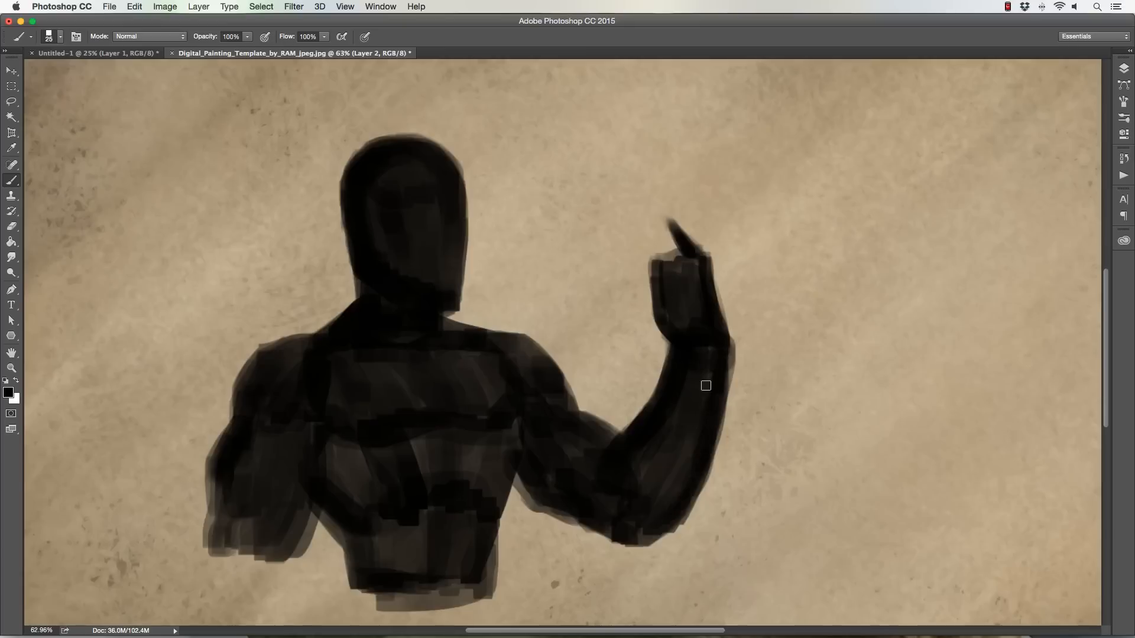
pyautogui.press(']')
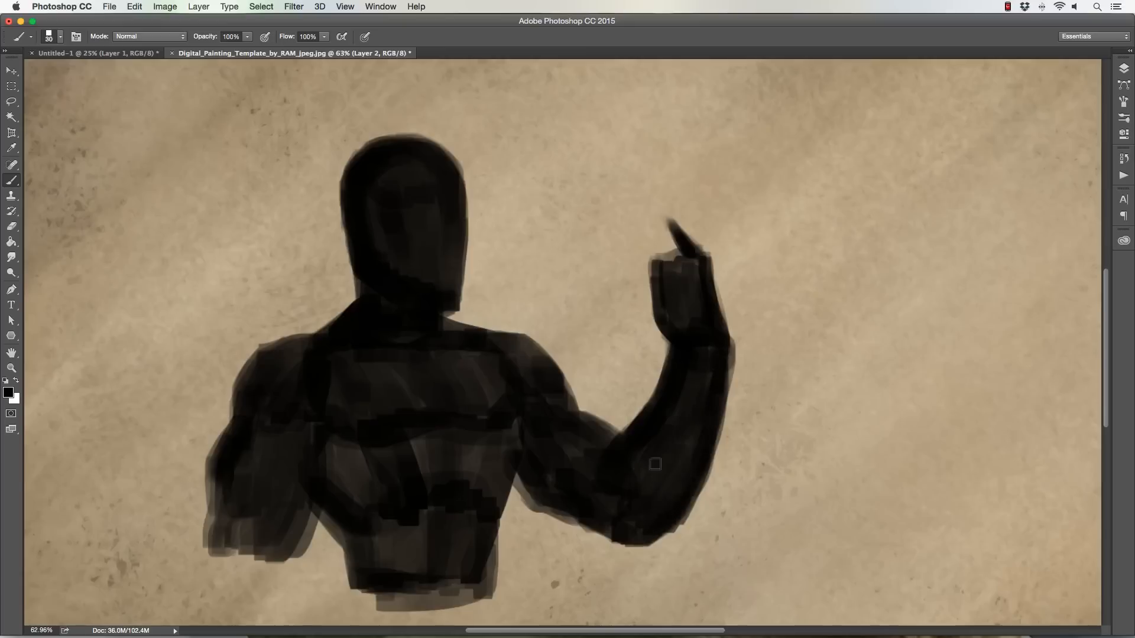
pyautogui.moveTo(515, 473)
pyautogui.mouseDown()
pyautogui.moveTo(549, 508)
pyautogui.moveTo(633, 545)
pyautogui.mouseUp()
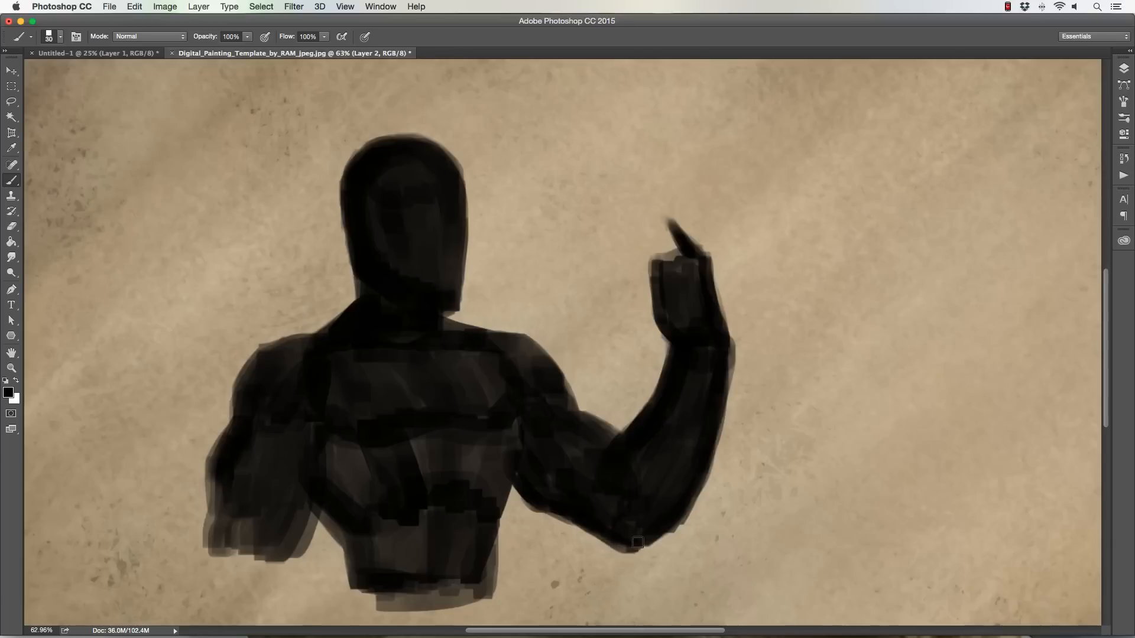
pyautogui.moveTo(557, 410)
pyautogui.mouseDown()
pyautogui.moveTo(603, 431)
pyautogui.moveTo(550, 375)
pyautogui.moveTo(566, 404)
pyautogui.mouseUp()
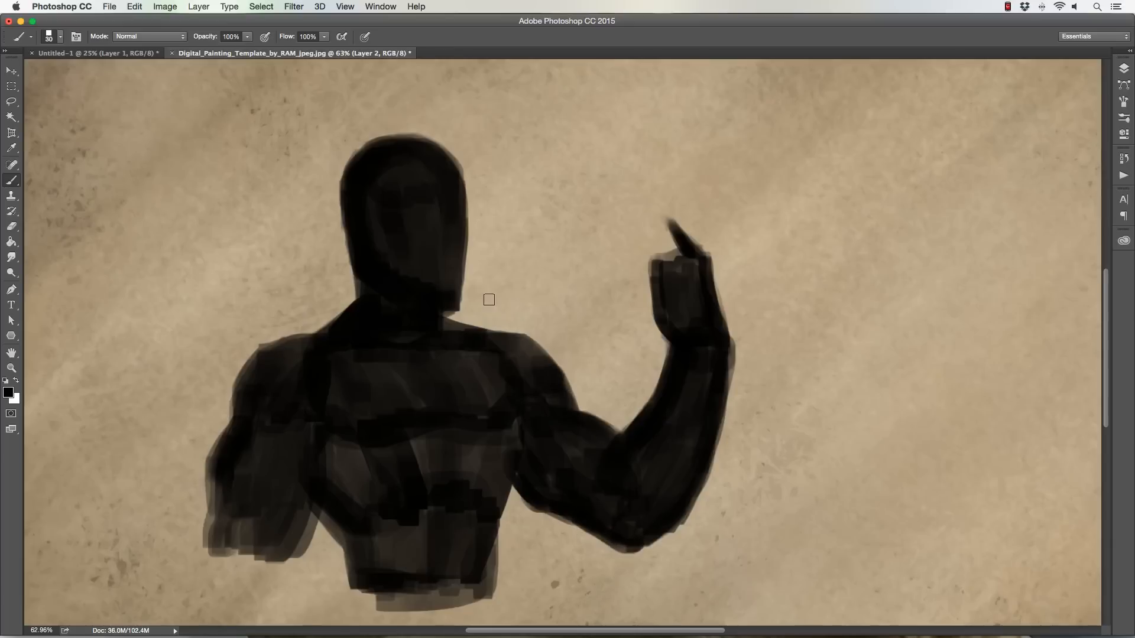
# Add the curled fingers to the raised hand and thicken the back of the hand with a brush of about 20 px
pyautogui.press('[')
pyautogui.moveTo(670, 221)
pyautogui.mouseDown()
pyautogui.moveTo(680, 233)
pyautogui.moveTo(649, 213)
pyautogui.moveTo(686, 260)
pyautogui.moveTo(656, 234)
pyautogui.moveTo(672, 236)
pyautogui.moveTo(676, 223)
pyautogui.mouseUp()
pyautogui.press('[')
pyautogui.moveTo(681, 268)
pyautogui.mouseDown()
pyautogui.moveTo(689, 244)
pyautogui.moveTo(701, 256)
pyautogui.moveTo(688, 216)
pyautogui.moveTo(664, 208)
pyautogui.moveTo(677, 205)
pyautogui.moveTo(663, 253)
pyautogui.moveTo(674, 263)
pyautogui.moveTo(641, 237)
pyautogui.moveTo(679, 255)
pyautogui.moveTo(665, 220)
pyautogui.moveTo(645, 218)
pyautogui.moveTo(695, 244)
pyautogui.moveTo(681, 205)
pyautogui.moveTo(716, 277)
pyautogui.mouseUp()
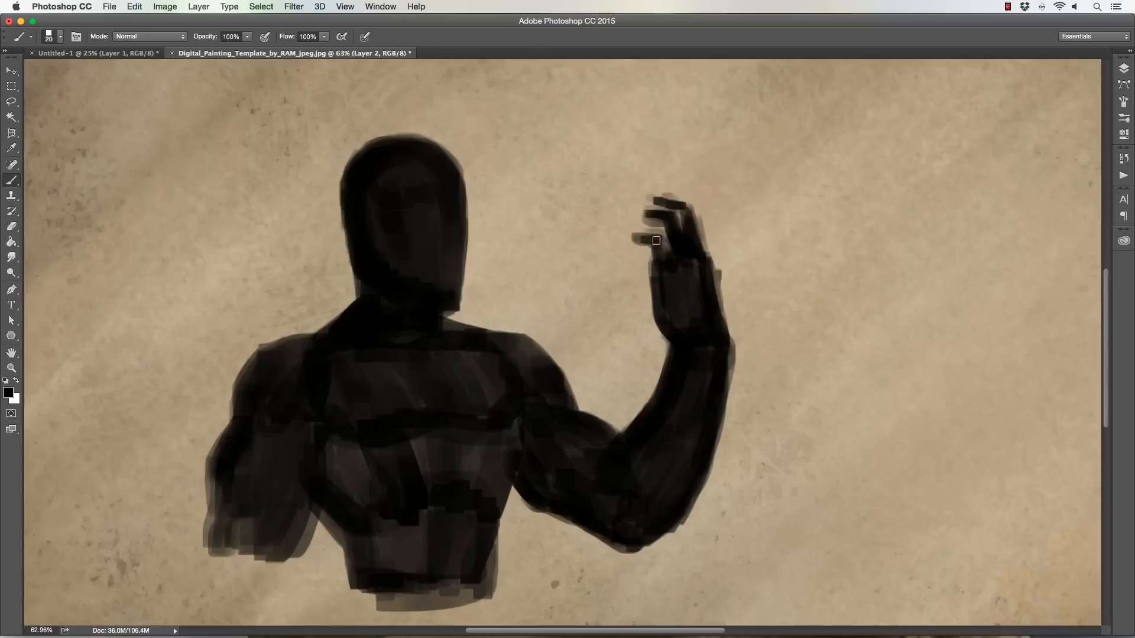
pyautogui.press(']')
pyautogui.moveTo(703, 253); pyautogui.dragTo(694, 216)
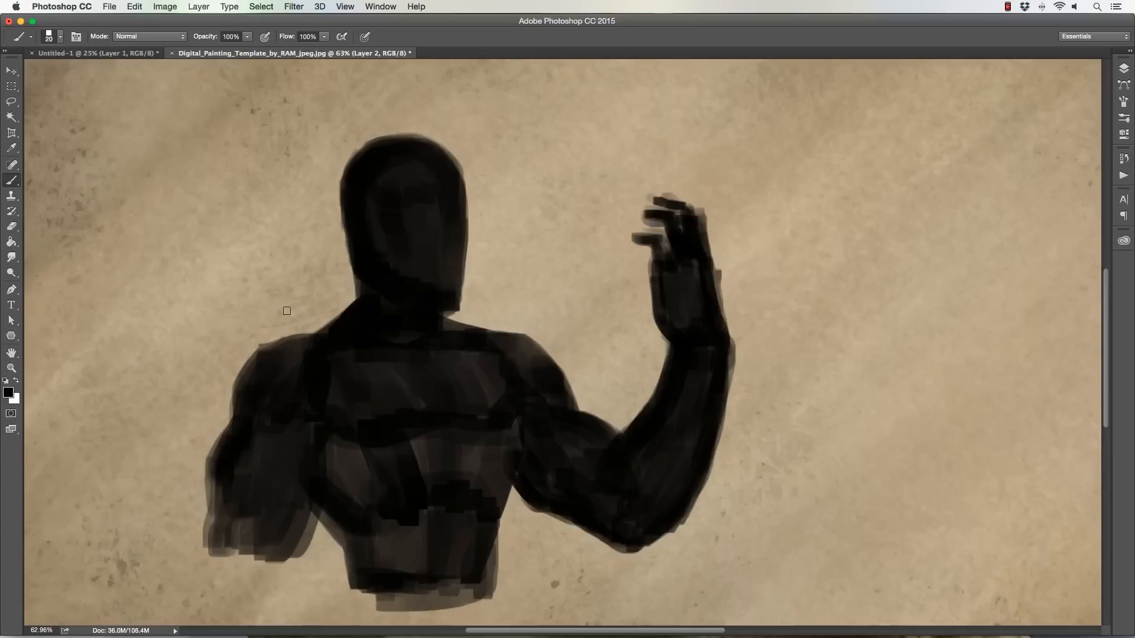
# Switch to the Eraser with the "011 - RAM - Paint Set - Square Painter" tip and reduce its size to 90 px
pyautogui.click(11, 227)
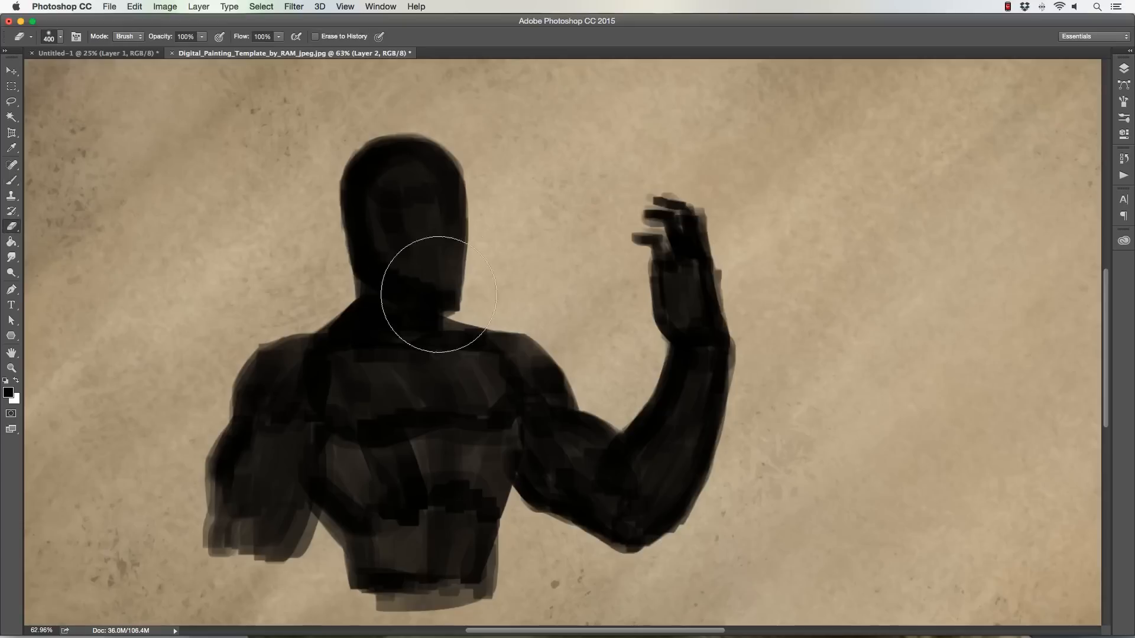
pyautogui.click(59, 38)
pyautogui.click(60, 354)
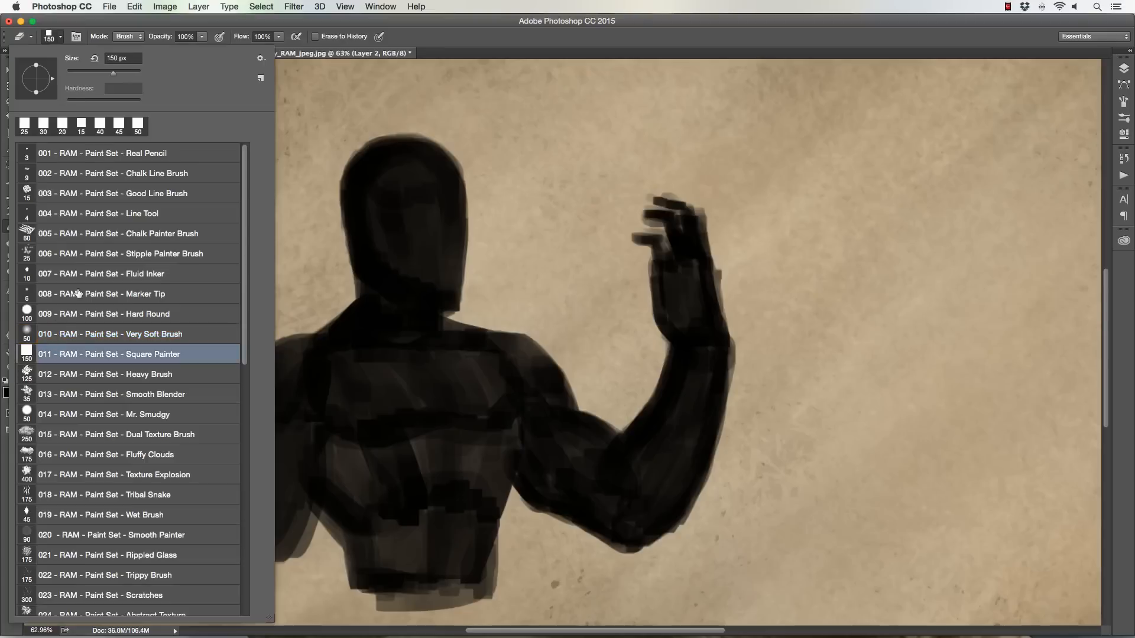
pyautogui.click(399, 59)
pyautogui.press('[')
pyautogui.press('[')
pyautogui.press('[')
pyautogui.press('[')
pyautogui.press('[')
pyautogui.press('[')
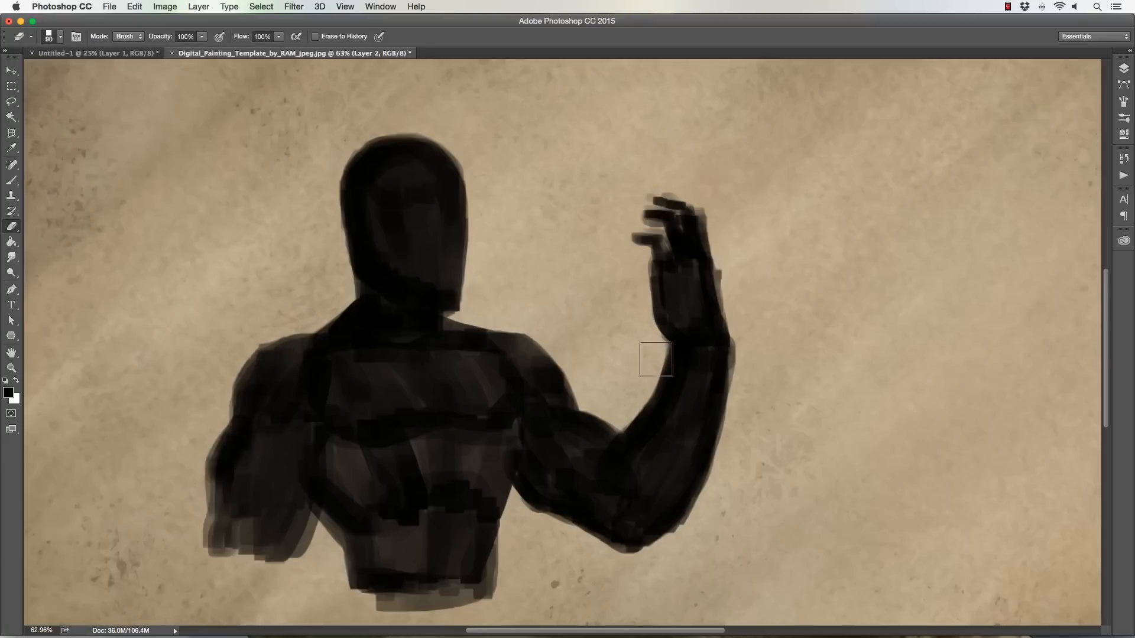
# Erase along the raised forearm's outer edge from wrist to elbow with progressively smaller eraser sizes to clean its contour
pyautogui.press('[')
pyautogui.moveTo(738, 350); pyautogui.dragTo(701, 492)
pyautogui.press(']')
pyautogui.press(']')
pyautogui.moveTo(714, 427); pyautogui.dragTo(689, 518)
pyautogui.moveTo(716, 454); pyautogui.dragTo(667, 542)
pyautogui.moveTo(704, 495)
pyautogui.mouseDown()
pyautogui.moveTo(655, 551)
pyautogui.moveTo(684, 520)
pyautogui.mouseUp()
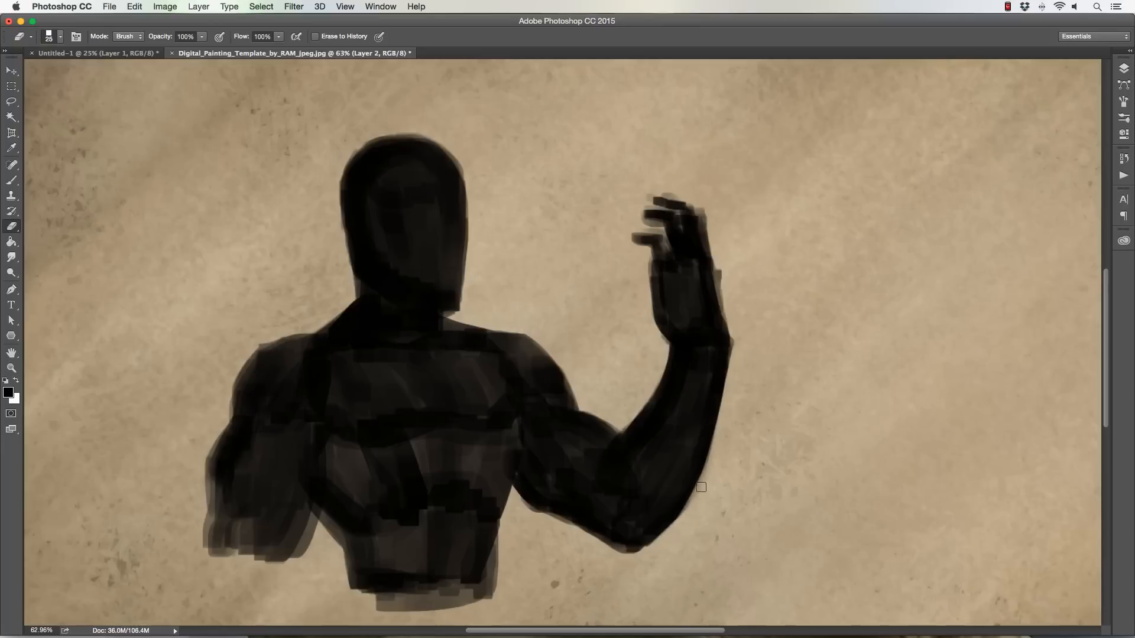
pyautogui.moveTo(734, 346); pyautogui.dragTo(717, 423)
pyautogui.moveTo(727, 376); pyautogui.dragTo(693, 515)
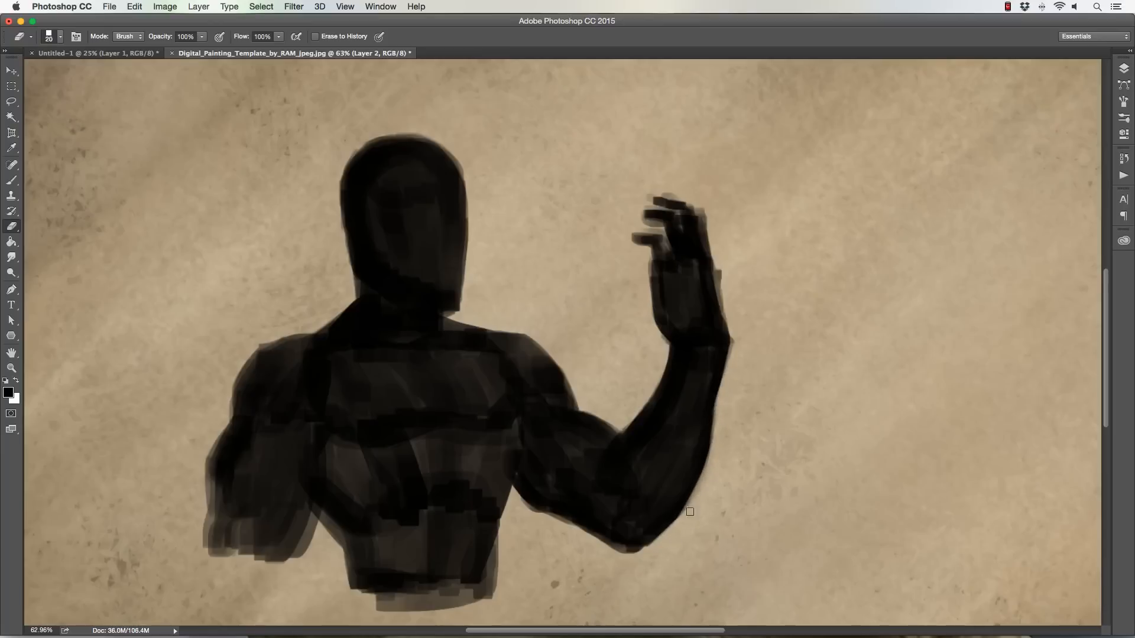
pyautogui.moveTo(717, 417); pyautogui.dragTo(685, 506)
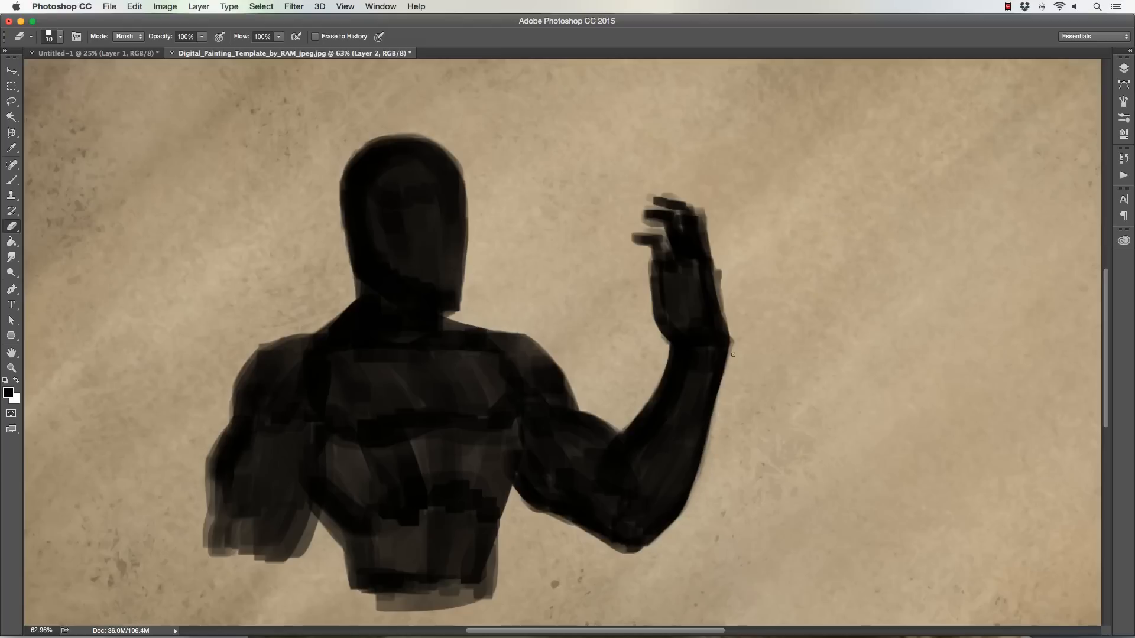
pyautogui.press(']')
pyautogui.moveTo(708, 425); pyautogui.dragTo(717, 399)
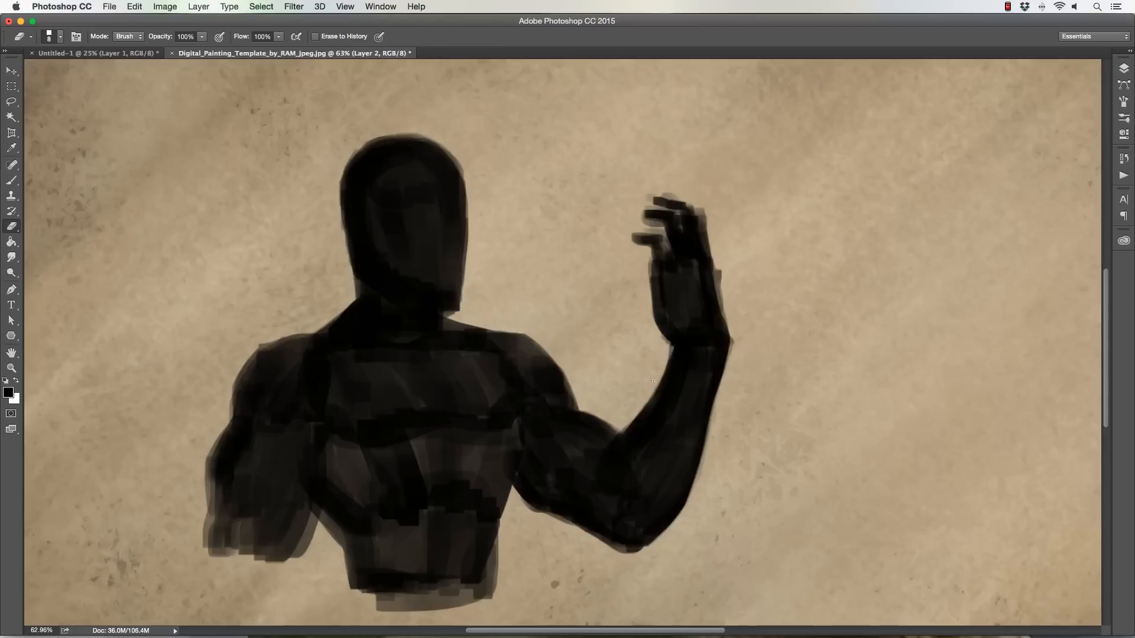
# Select the raised forearm and hand with a freehand Lasso outline
pyautogui.click(12, 103)
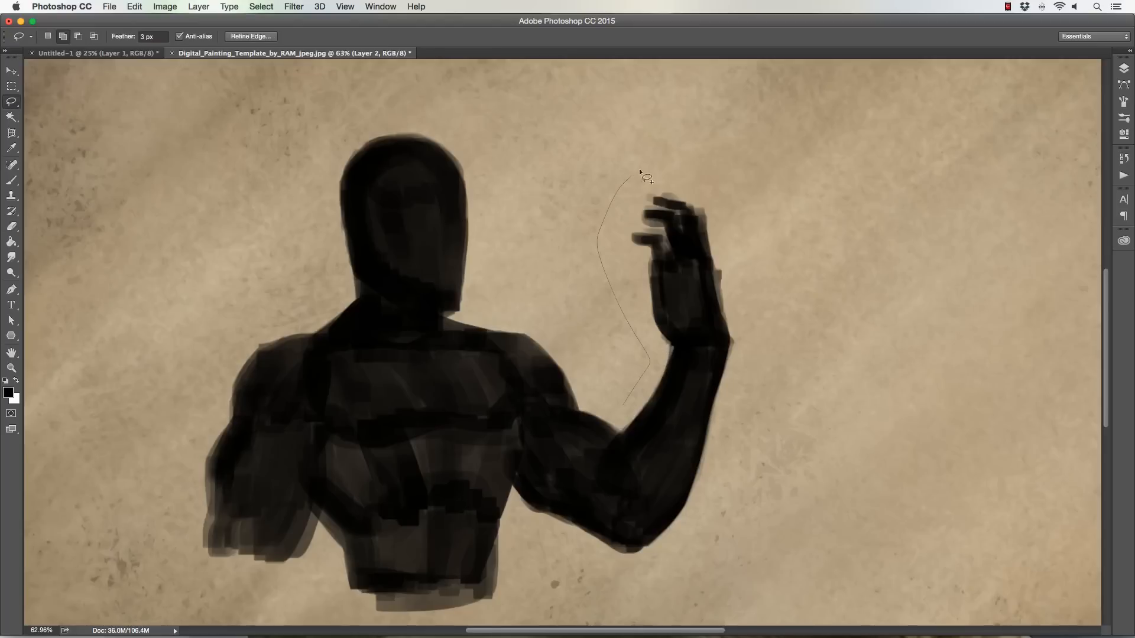
pyautogui.moveTo(711, 556)
pyautogui.mouseDown()
pyautogui.moveTo(606, 485)
pyautogui.moveTo(594, 407)
pyautogui.mouseUp()
pyautogui.press('super+d')
pyautogui.moveTo(610, 268)
pyautogui.mouseDown()
pyautogui.moveTo(689, 159)
pyautogui.moveTo(773, 368)
pyautogui.moveTo(639, 580)
pyautogui.moveTo(585, 540)
pyautogui.moveTo(590, 485)
pyautogui.moveTo(635, 389)
pyautogui.moveTo(611, 270)
pyautogui.mouseUp()
# Skew the selected forearm and hand about 4.34° horizontally toward the head, apply the transform and deselect
pyautogui.click(134, 8)
pyautogui.moveTo(220, 260)
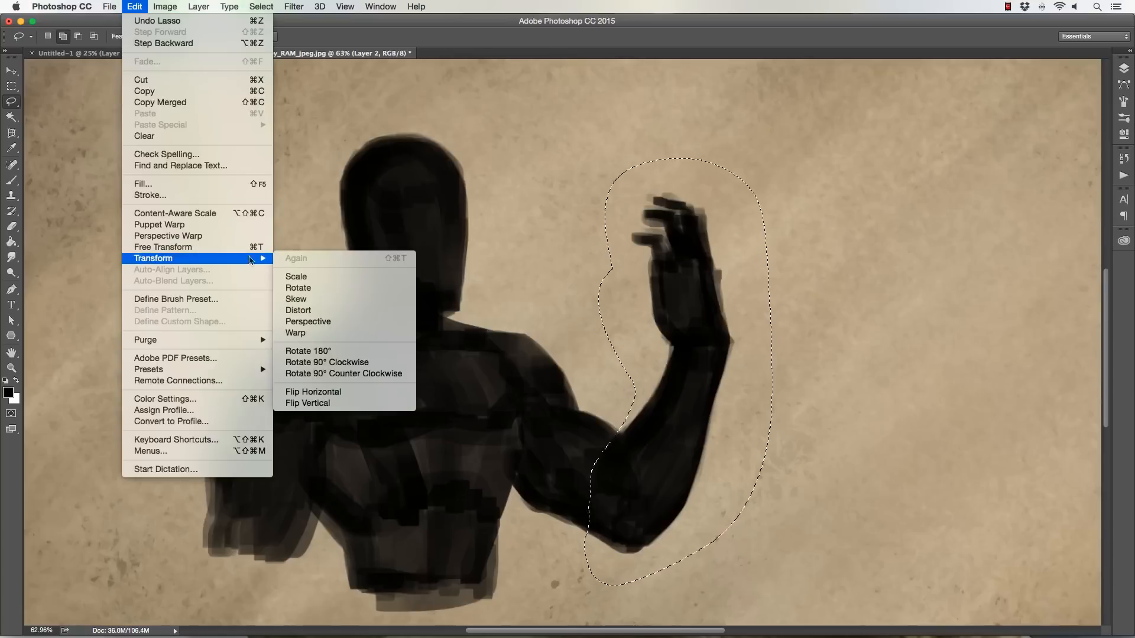
pyautogui.click(298, 288)
pyautogui.moveTo(676, 155); pyautogui.dragTo(647, 162)
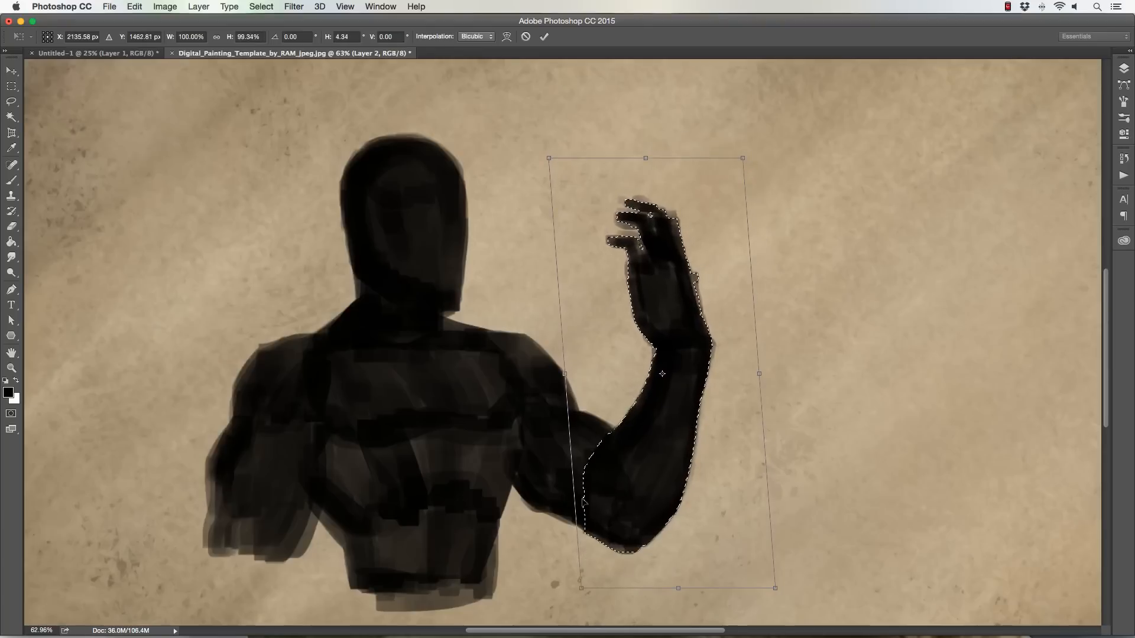
pyautogui.press('Return')
pyautogui.press('super+d')
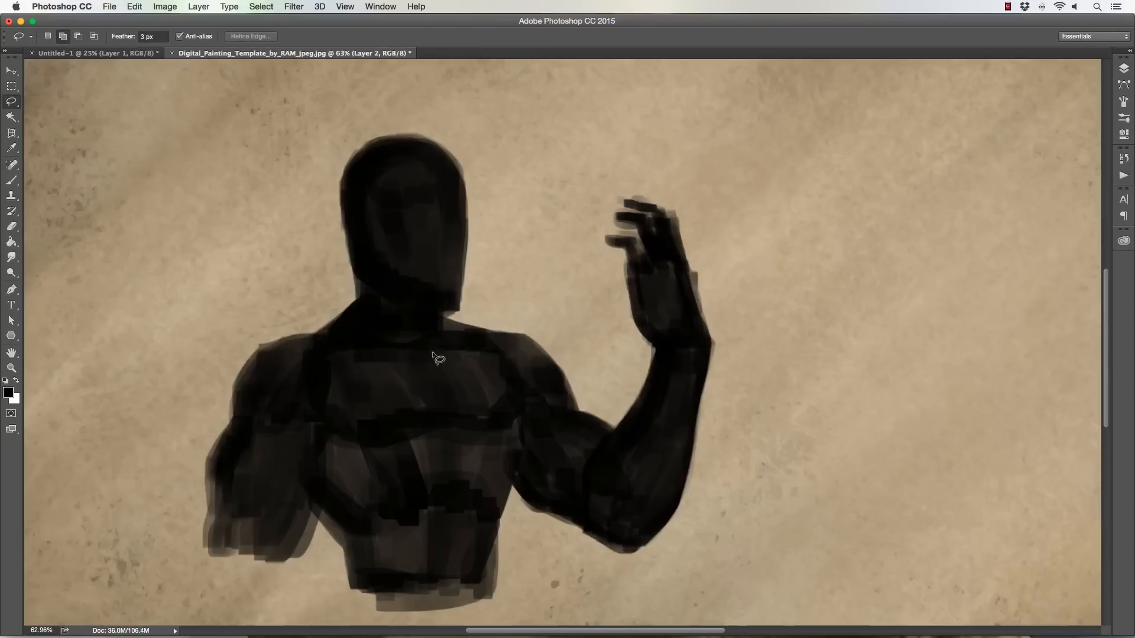
# Switch to the Brush and darken the lowered forearm's cut end and the waist's outer edge at 20 px
pyautogui.click(14, 180)
pyautogui.moveTo(299, 505)
pyautogui.mouseDown()
pyautogui.moveTo(282, 555)
pyautogui.moveTo(292, 545)
pyautogui.moveTo(279, 553)
pyautogui.moveTo(278, 521)
pyautogui.moveTo(260, 528)
pyautogui.moveTo(244, 561)
pyautogui.mouseUp()
pyautogui.moveTo(241, 497)
pyautogui.mouseDown()
pyautogui.moveTo(220, 548)
pyautogui.moveTo(215, 478)
pyautogui.moveTo(220, 502)
pyautogui.mouseUp()
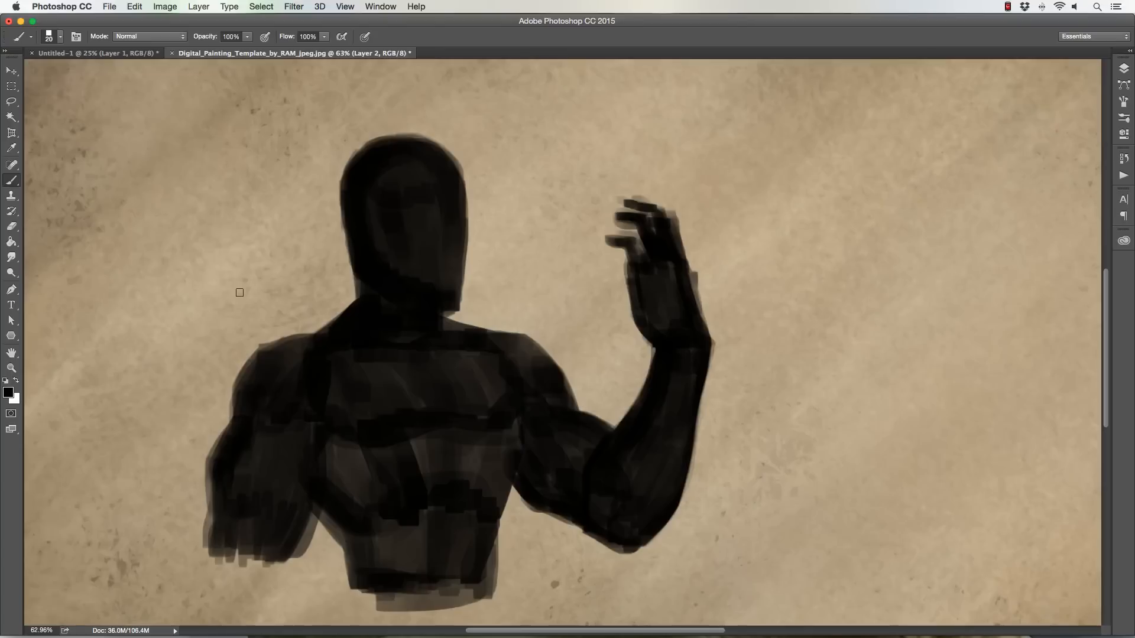
pyautogui.moveTo(331, 526); pyautogui.dragTo(354, 596)
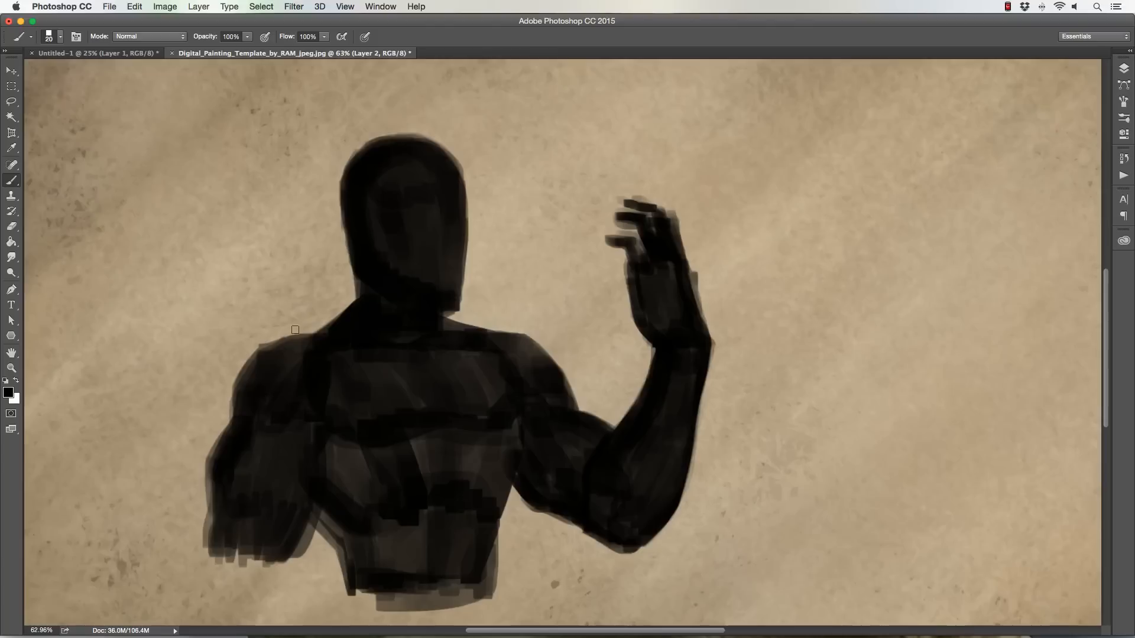
# Paint black pointed shoulder pieces on both sides of the neck and a cuff around the raised wrist
pyautogui.moveTo(305, 331)
pyautogui.mouseDown()
pyautogui.moveTo(300, 311)
pyautogui.moveTo(333, 331)
pyautogui.mouseUp()
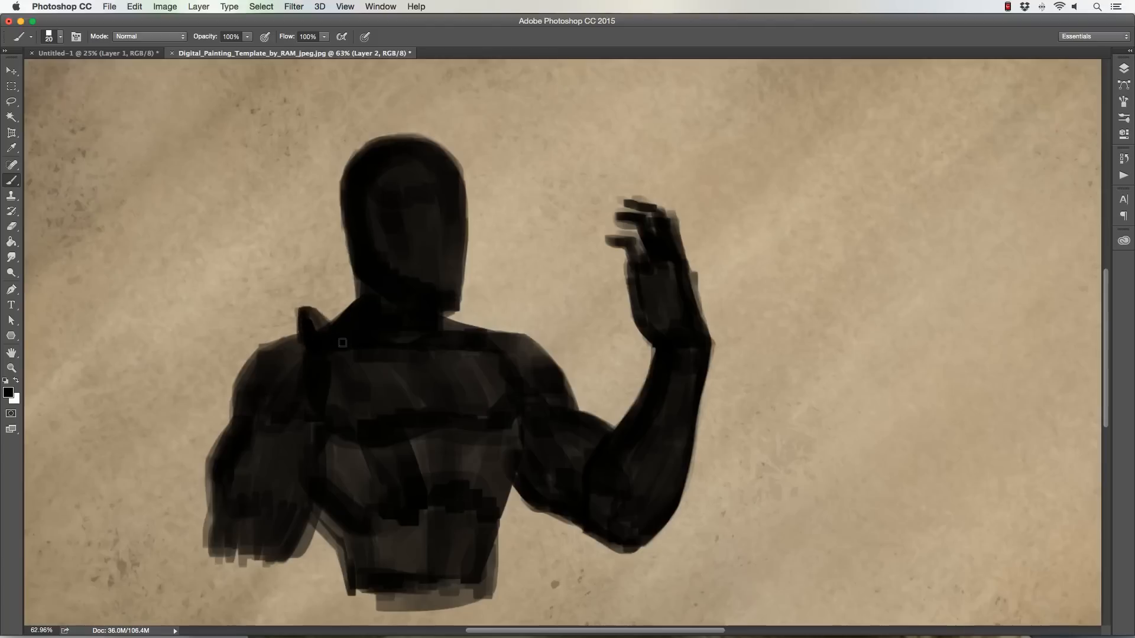
pyautogui.moveTo(485, 313); pyautogui.dragTo(508, 357)
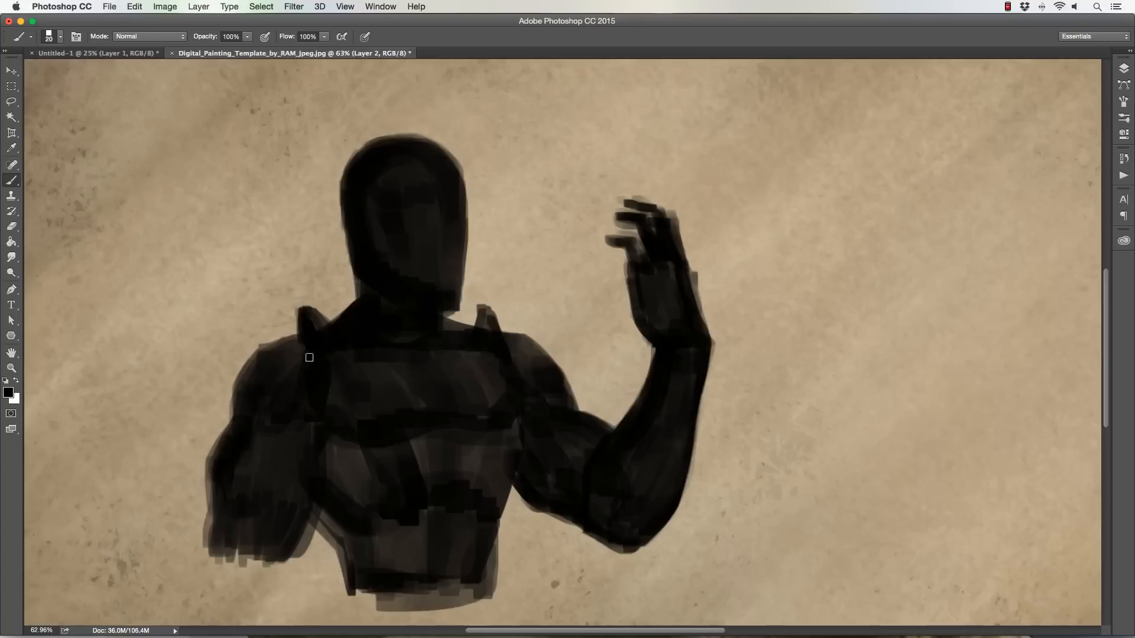
pyautogui.moveTo(292, 334)
pyautogui.mouseDown()
pyautogui.moveTo(287, 345)
pyautogui.moveTo(294, 328)
pyautogui.mouseUp()
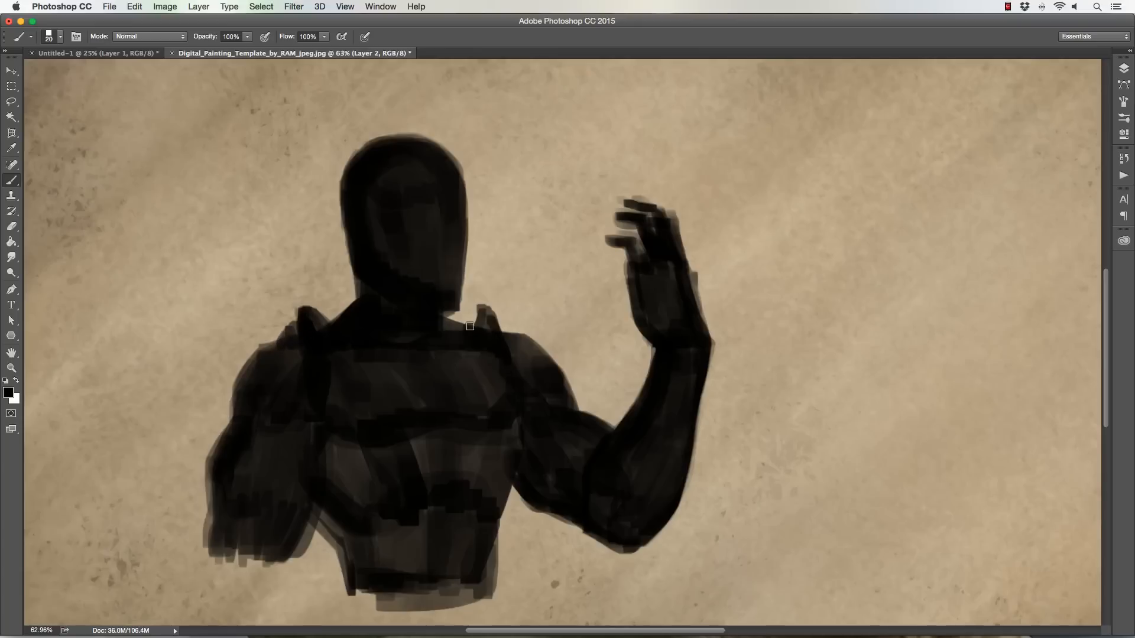
pyautogui.moveTo(685, 343)
pyautogui.mouseDown()
pyautogui.moveTo(711, 359)
pyautogui.moveTo(711, 346)
pyautogui.moveTo(655, 341)
pyautogui.moveTo(651, 366)
pyautogui.moveTo(678, 356)
pyautogui.moveTo(701, 405)
pyautogui.mouseUp()
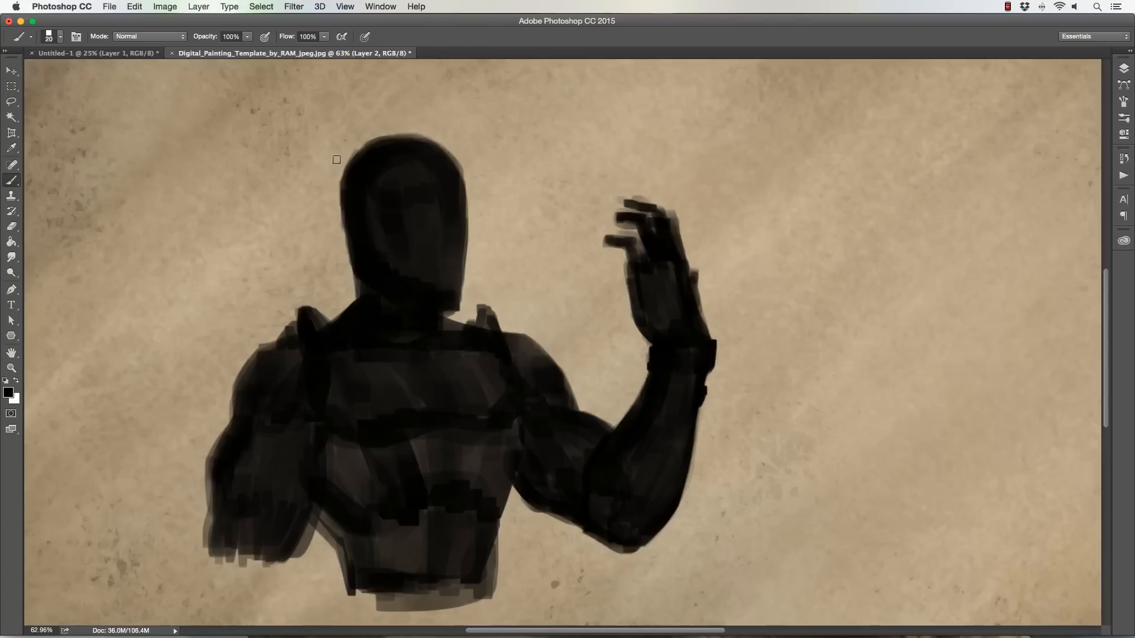
# Firm up the head's side contours in black and paint upright spikes along the top of the skull
pyautogui.moveTo(348, 212); pyautogui.dragTo(359, 276)
pyautogui.moveTo(428, 148); pyautogui.dragTo(459, 182)
pyautogui.moveTo(464, 237); pyautogui.dragTo(458, 278)
pyautogui.moveTo(463, 208); pyautogui.dragTo(420, 146)
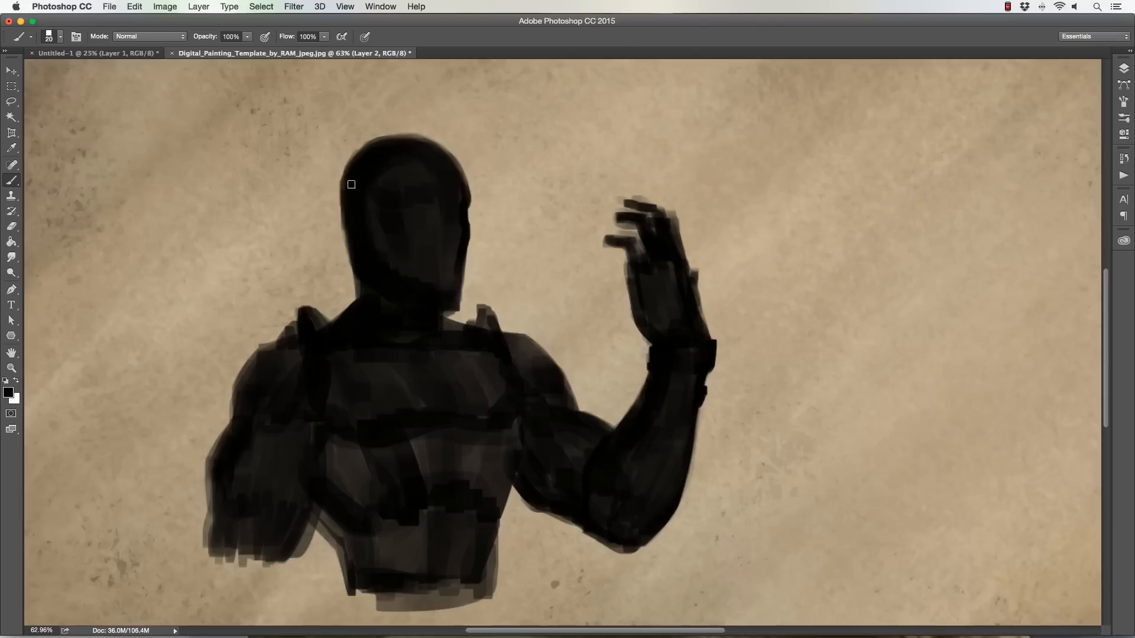
pyautogui.moveTo(346, 215); pyautogui.dragTo(346, 228)
pyautogui.moveTo(370, 148); pyautogui.dragTo(369, 109)
pyautogui.moveTo(406, 142)
pyautogui.mouseDown()
pyautogui.moveTo(403, 104)
pyautogui.moveTo(436, 115)
pyautogui.mouseUp()
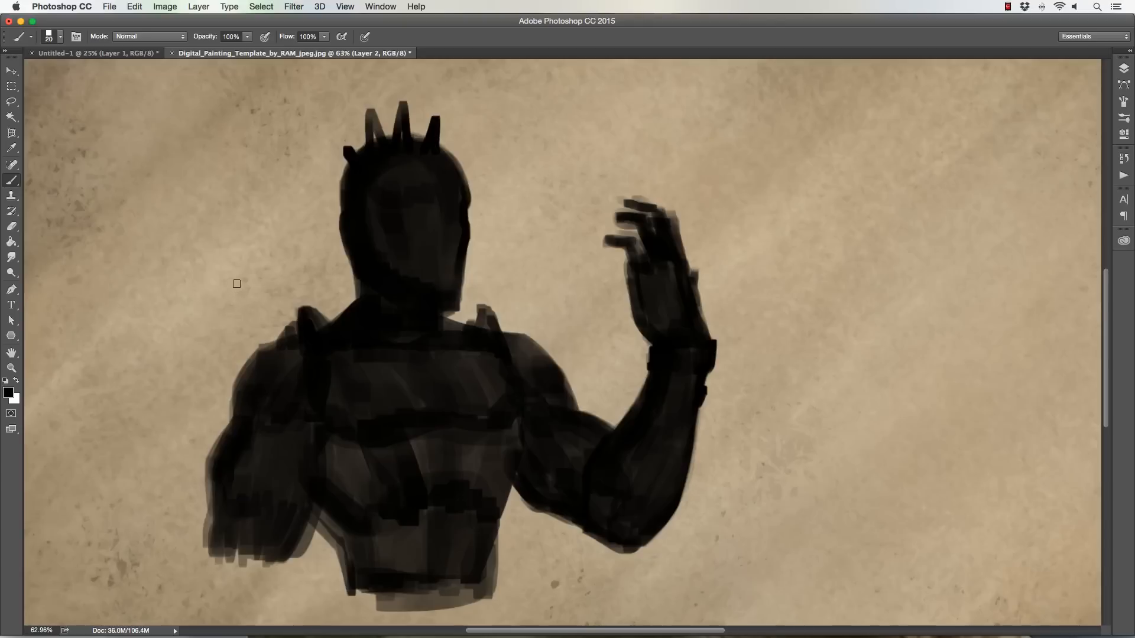
# Thicken the lowered arm's outer edge, extend its forearm downward and paint black blocks at both hips
pyautogui.moveTo(258, 360)
pyautogui.mouseDown()
pyautogui.moveTo(230, 402)
pyautogui.moveTo(233, 427)
pyautogui.mouseUp()
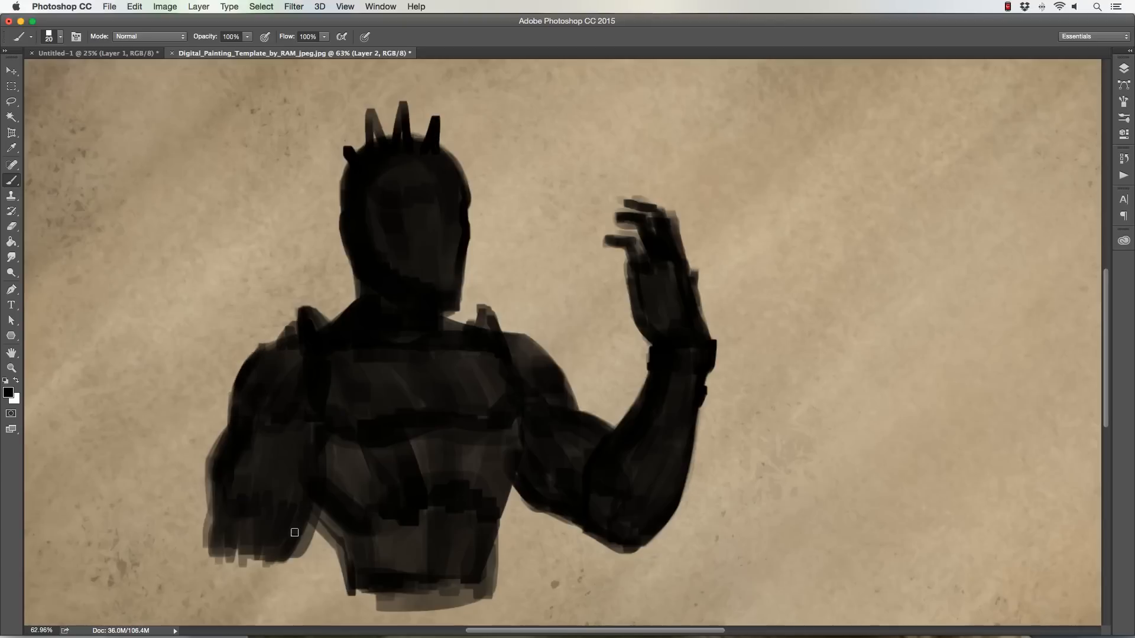
pyautogui.moveTo(283, 553)
pyautogui.mouseDown()
pyautogui.moveTo(285, 598)
pyautogui.moveTo(242, 538)
pyautogui.moveTo(255, 580)
pyautogui.moveTo(289, 565)
pyautogui.moveTo(225, 544)
pyautogui.moveTo(231, 583)
pyautogui.moveTo(292, 601)
pyautogui.moveTo(303, 527)
pyautogui.mouseUp()
pyautogui.moveTo(488, 587)
pyautogui.mouseDown()
pyautogui.moveTo(346, 589)
pyautogui.moveTo(404, 597)
pyautogui.moveTo(496, 584)
pyautogui.moveTo(500, 609)
pyautogui.mouseUp()
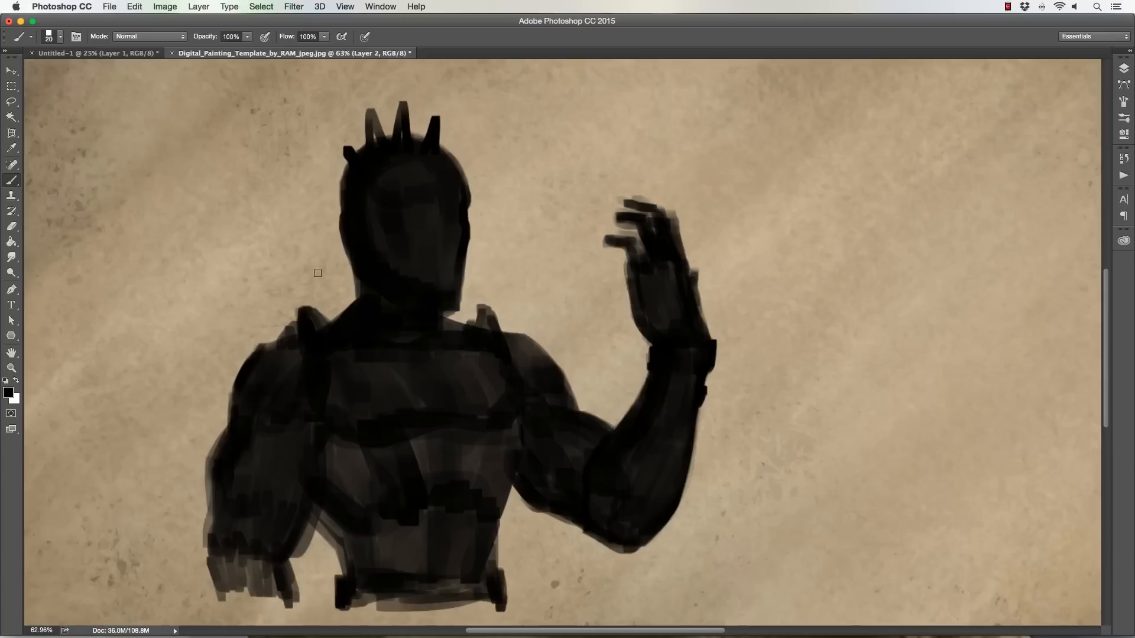
pyautogui.press('[')
# Duplicate Layer 2 and hide the original beneath the copy
pyautogui.click(1123, 68)
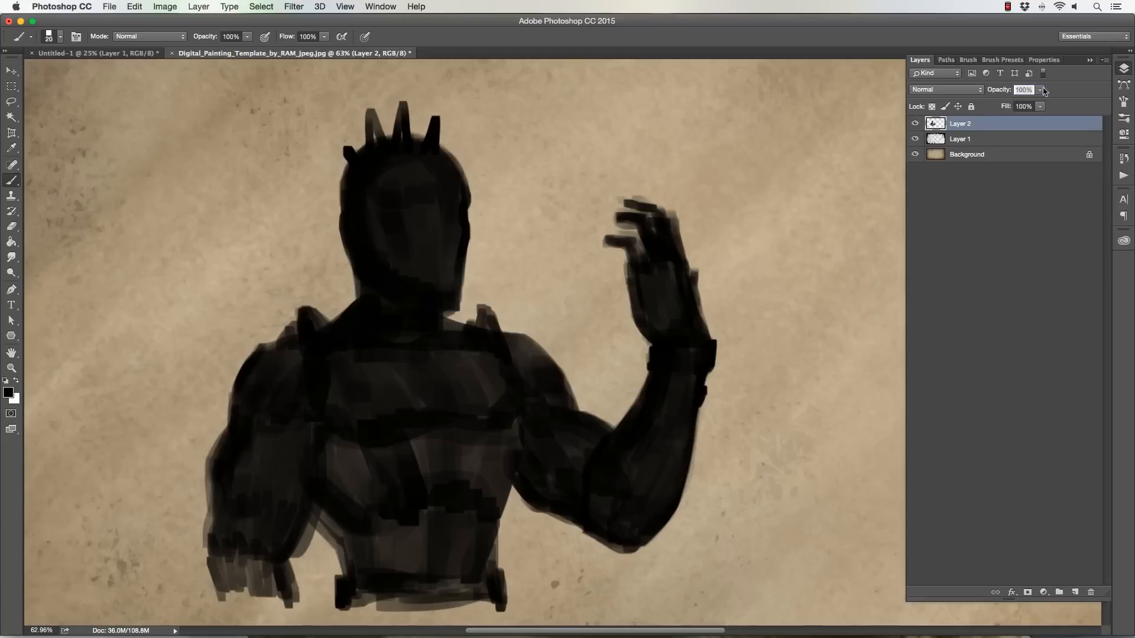
pyautogui.press('super+j')
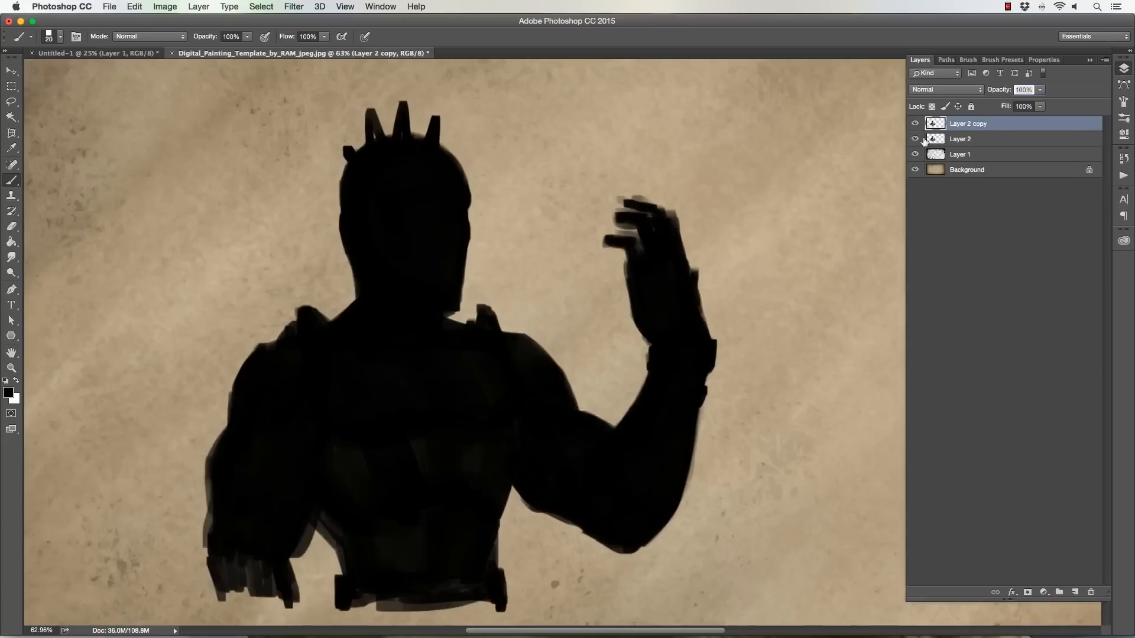
pyautogui.click(915, 139)
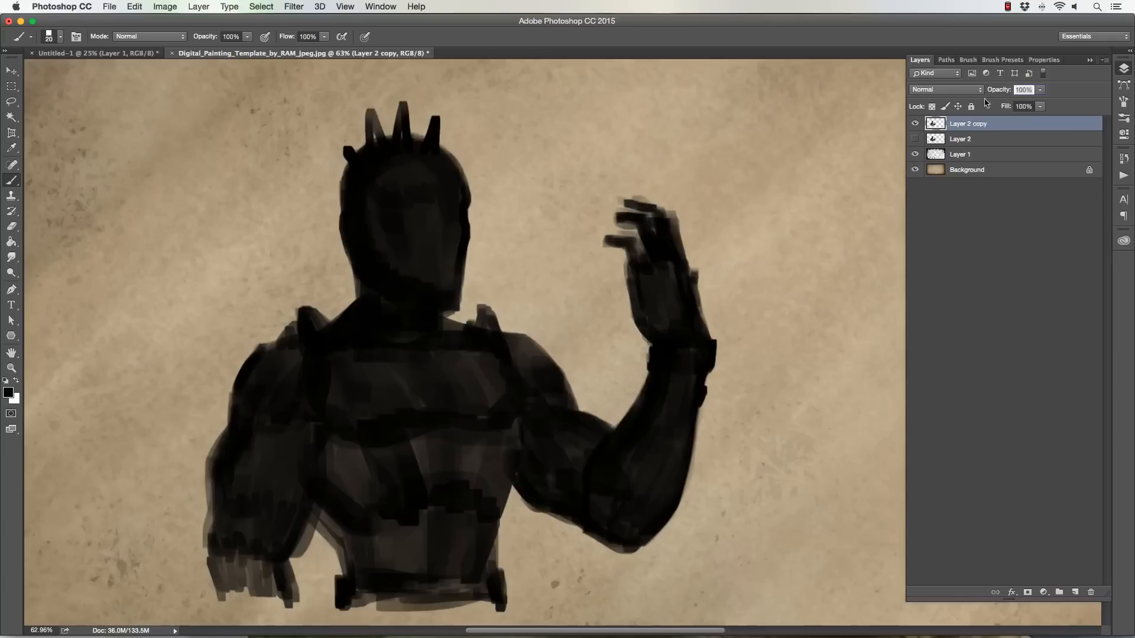
# Preview Layer 2 copy at about 46% opacity and return it to 100%
pyautogui.click(1039, 90)
pyautogui.moveTo(1043, 102); pyautogui.dragTo(1010, 103)
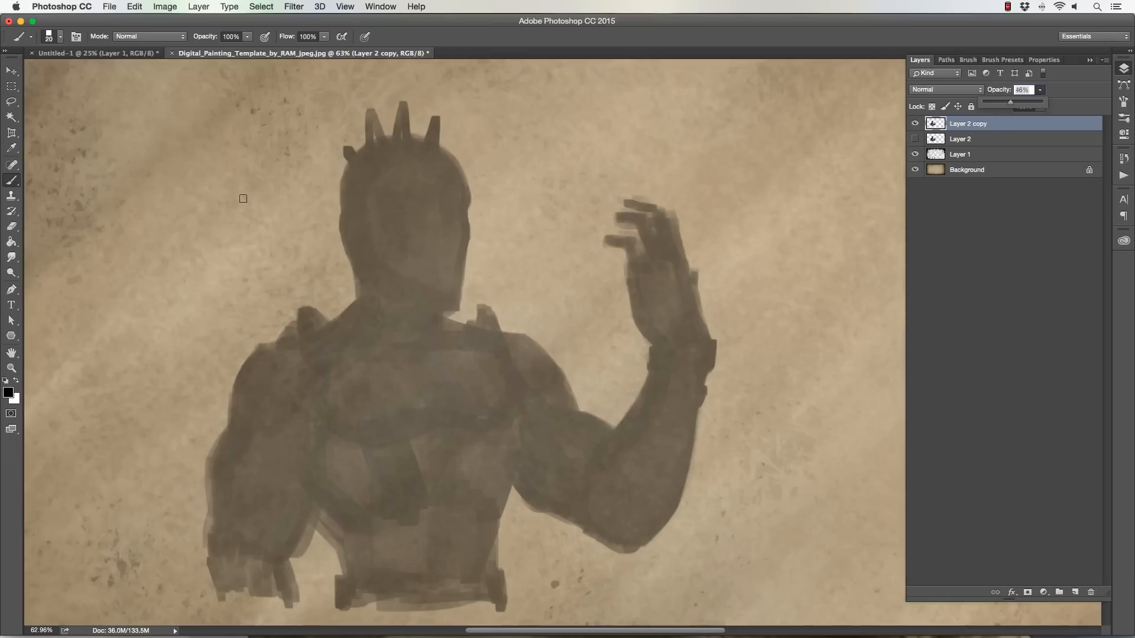
pyautogui.moveTo(1014, 104); pyautogui.dragTo(1044, 103)
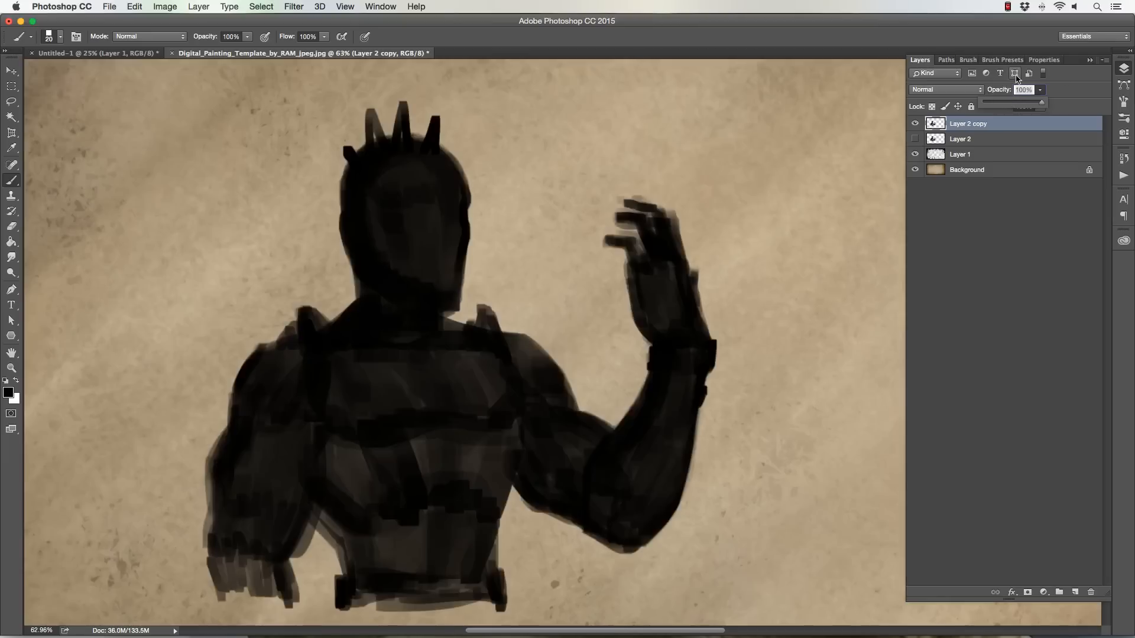
# Add a new layer above Layer 2 copy and set the foreground colour to a medium grey
pyautogui.click(1075, 593)
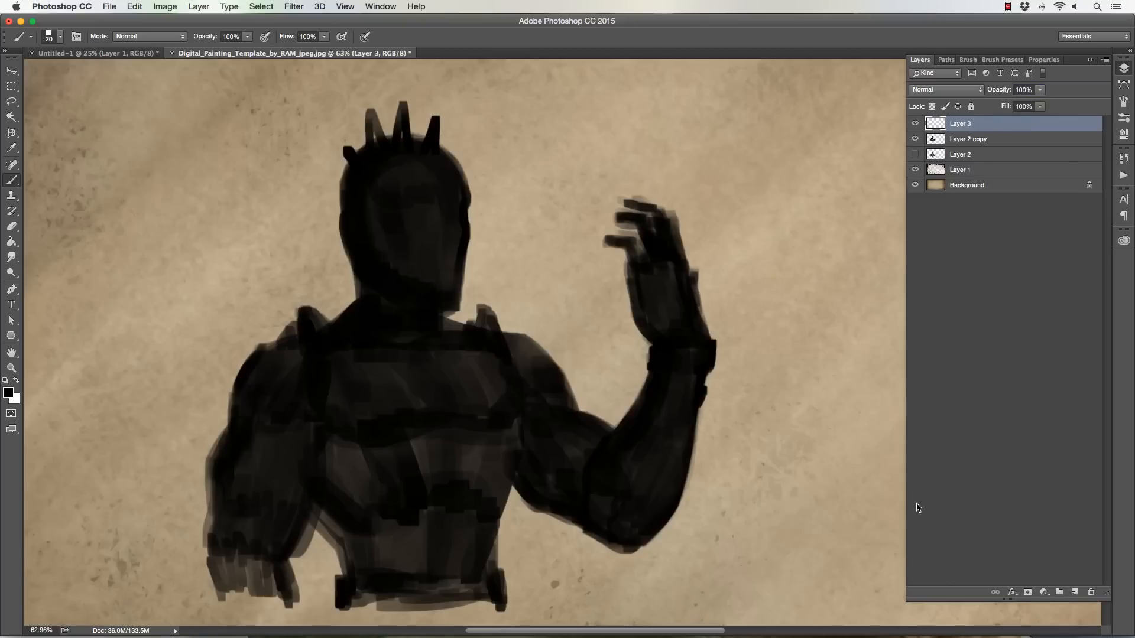
pyautogui.click(8, 392)
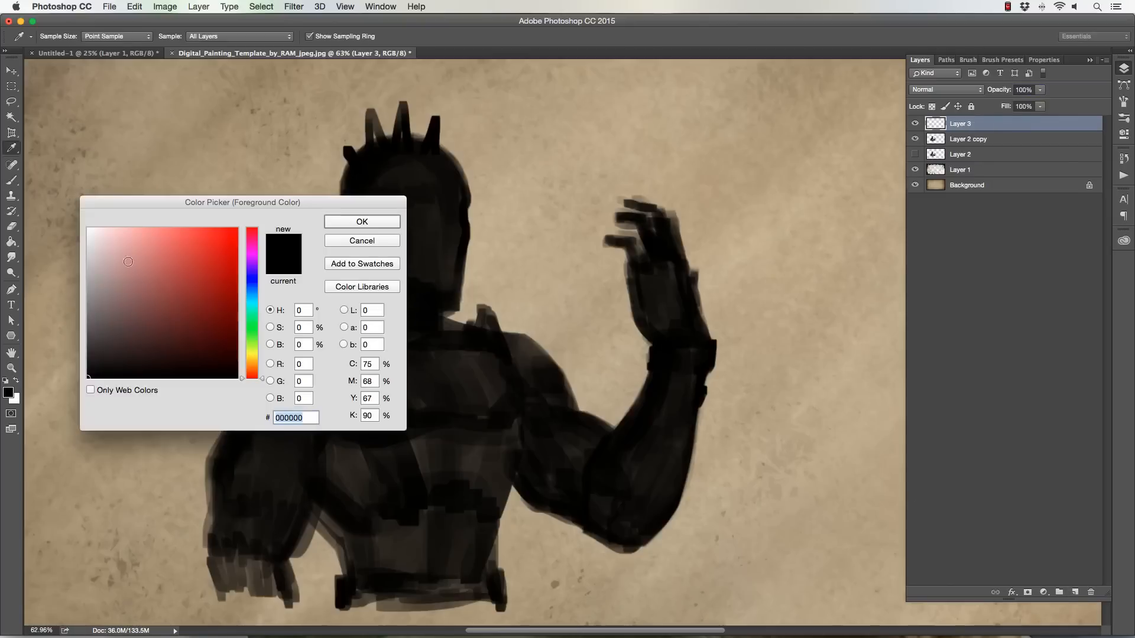
pyautogui.click(92, 311)
pyautogui.click(372, 222)
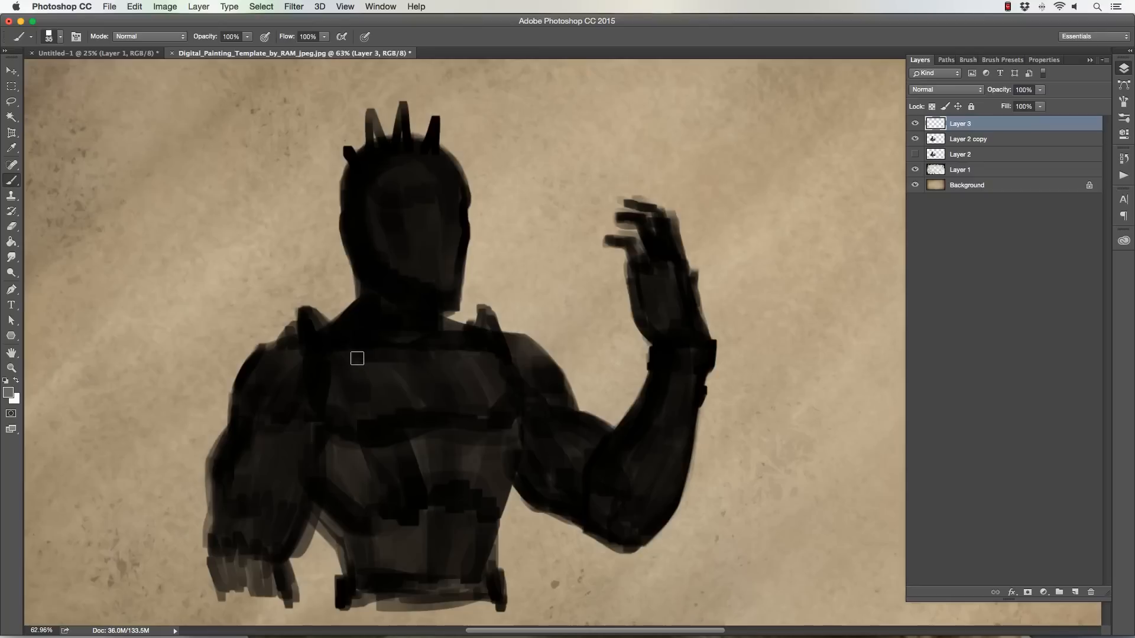
# Brush soft grey highlights across the upper chest and upper abdomen at 40 px
pyautogui.press(']')
pyautogui.moveTo(337, 365)
pyautogui.mouseDown()
pyautogui.moveTo(413, 381)
pyautogui.moveTo(478, 368)
pyautogui.moveTo(443, 364)
pyautogui.moveTo(478, 355)
pyautogui.moveTo(500, 386)
pyautogui.mouseUp()
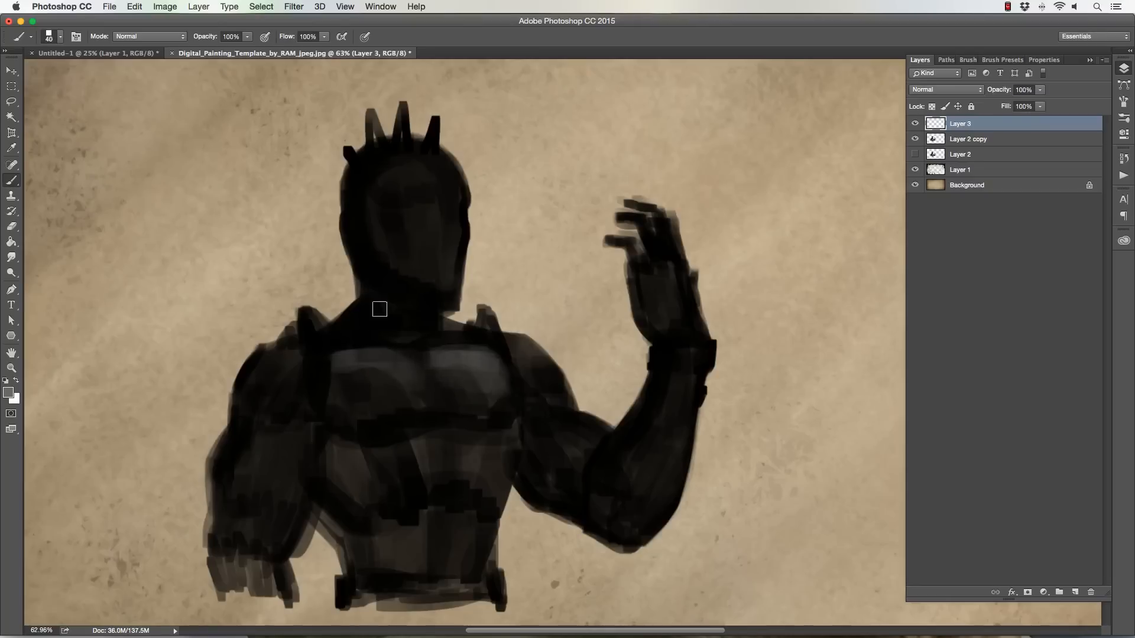
pyautogui.moveTo(397, 459)
pyautogui.mouseDown()
pyautogui.moveTo(455, 444)
pyautogui.moveTo(380, 474)
pyautogui.moveTo(488, 462)
pyautogui.mouseUp()
pyautogui.moveTo(360, 359); pyautogui.dragTo(405, 350)
# Brush grey highlights on the neck, forehead and cheeks, adjusting the brush size for each area
pyautogui.press('[')
pyautogui.press('[')
pyautogui.press('[')
pyautogui.moveTo(413, 309); pyautogui.dragTo(431, 328)
pyautogui.press(']')
pyautogui.press(']')
pyautogui.moveTo(417, 169)
pyautogui.mouseDown()
pyautogui.moveTo(428, 175)
pyautogui.moveTo(416, 185)
pyautogui.moveTo(433, 185)
pyautogui.mouseUp()
pyautogui.press('[')
pyautogui.press('[')
pyautogui.moveTo(387, 221)
pyautogui.mouseDown()
pyautogui.moveTo(433, 219)
pyautogui.moveTo(447, 253)
pyautogui.moveTo(454, 223)
pyautogui.mouseUp()
# Enlarge the brush to 50 px and lay grey highlights on the shoulder and arm muscles
pyautogui.press(']')
pyautogui.press(']')
pyautogui.press(']')
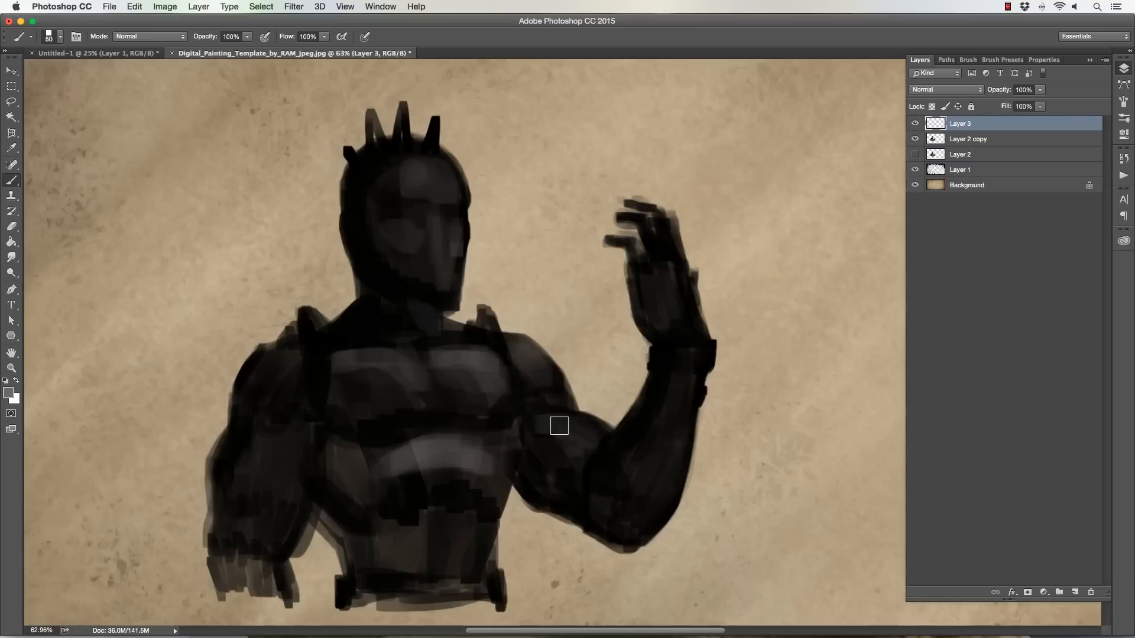
pyautogui.moveTo(273, 380)
pyautogui.mouseDown()
pyautogui.moveTo(287, 365)
pyautogui.moveTo(294, 378)
pyautogui.moveTo(260, 467)
pyautogui.moveTo(271, 514)
pyautogui.mouseUp()
pyautogui.press('[')
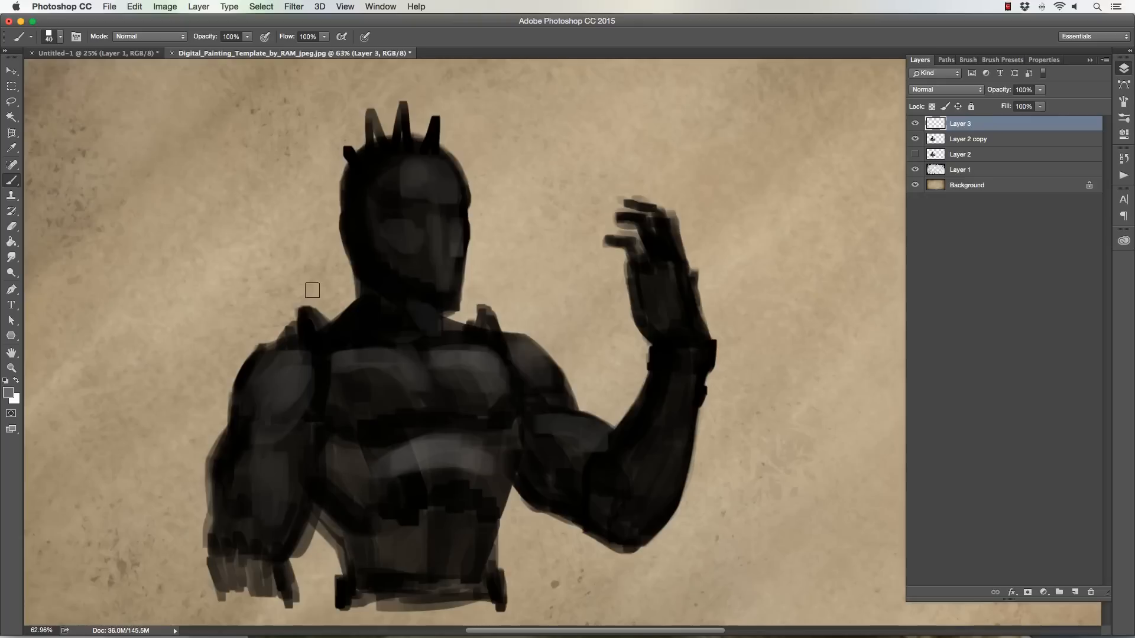
# Paint short grey marks at about 15 px down both shoulder pieces toward the sides of the chest
pyautogui.press('[')
pyautogui.press('[')
pyautogui.press('[')
pyautogui.press('[')
pyautogui.press('[')
pyautogui.press('[')
pyautogui.moveTo(306, 309)
pyautogui.mouseDown()
pyautogui.moveTo(317, 337)
pyautogui.moveTo(329, 330)
pyautogui.moveTo(346, 380)
pyautogui.mouseUp()
pyautogui.press(']')
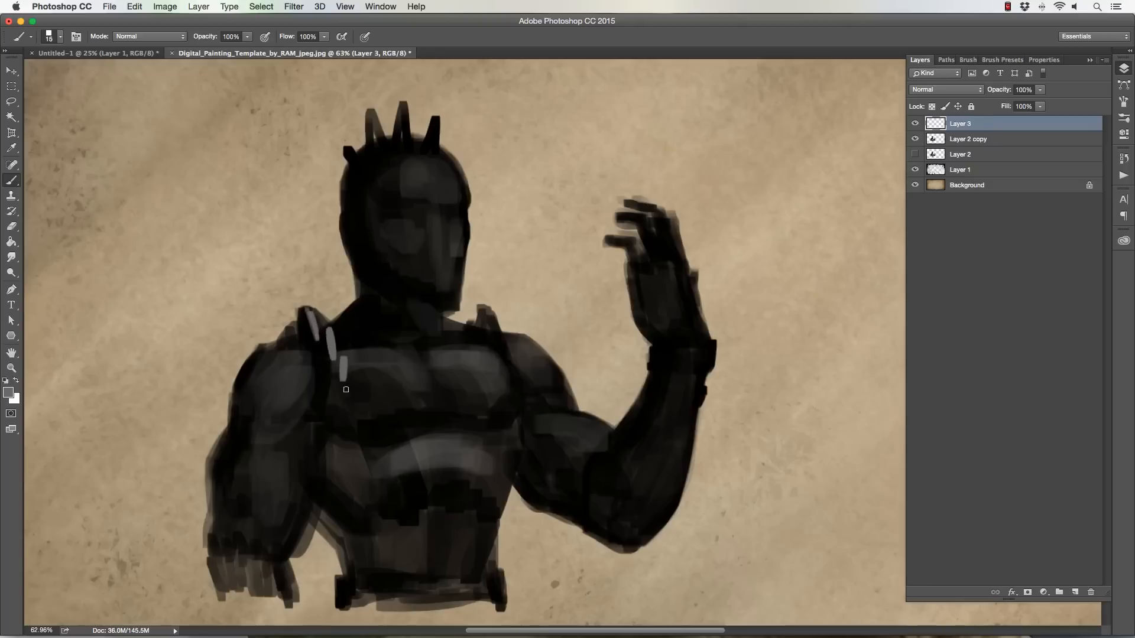
pyautogui.moveTo(487, 312); pyautogui.dragTo(509, 389)
pyautogui.click(516, 402)
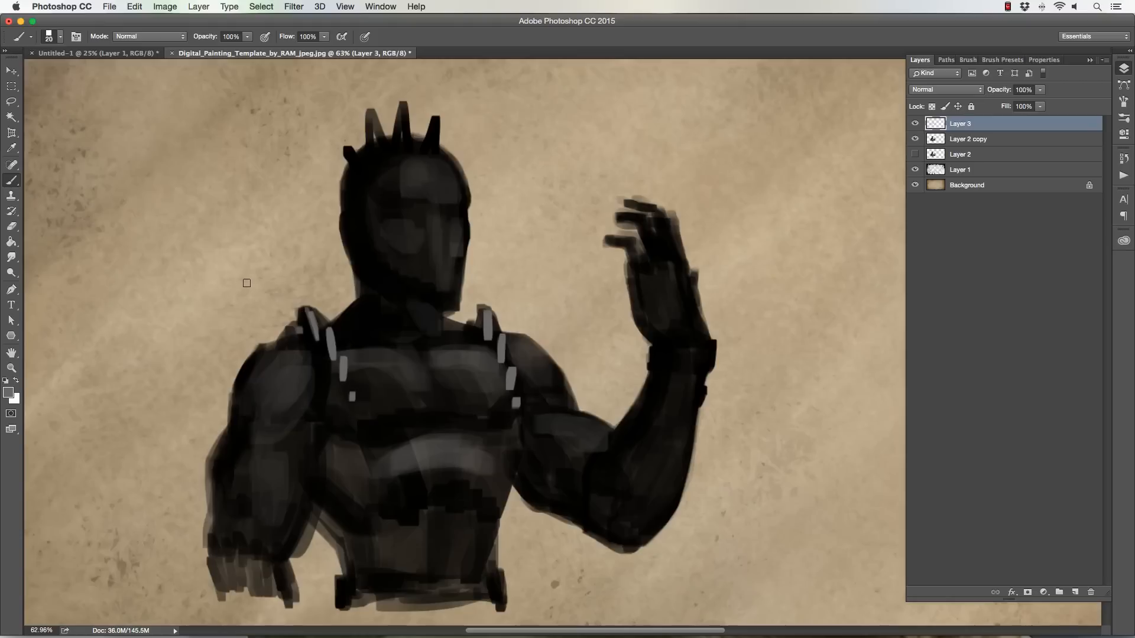
# Paint a T-shaped brow and nose ridge on the face and highlight the head spikes in grey
pyautogui.press('[')
pyautogui.press(']')
pyautogui.moveTo(394, 200)
pyautogui.mouseDown()
pyautogui.moveTo(451, 198)
pyautogui.moveTo(397, 194)
pyautogui.moveTo(444, 199)
pyautogui.moveTo(423, 209)
pyautogui.moveTo(436, 210)
pyautogui.moveTo(440, 284)
pyautogui.mouseUp()
pyautogui.moveTo(437, 219)
pyautogui.mouseDown()
pyautogui.moveTo(442, 291)
pyautogui.moveTo(431, 220)
pyautogui.moveTo(432, 275)
pyautogui.moveTo(440, 270)
pyautogui.mouseUp()
pyautogui.moveTo(436, 122); pyautogui.dragTo(433, 151)
pyautogui.moveTo(406, 110)
pyautogui.mouseDown()
pyautogui.moveTo(404, 142)
pyautogui.moveTo(381, 143)
pyautogui.mouseUp()
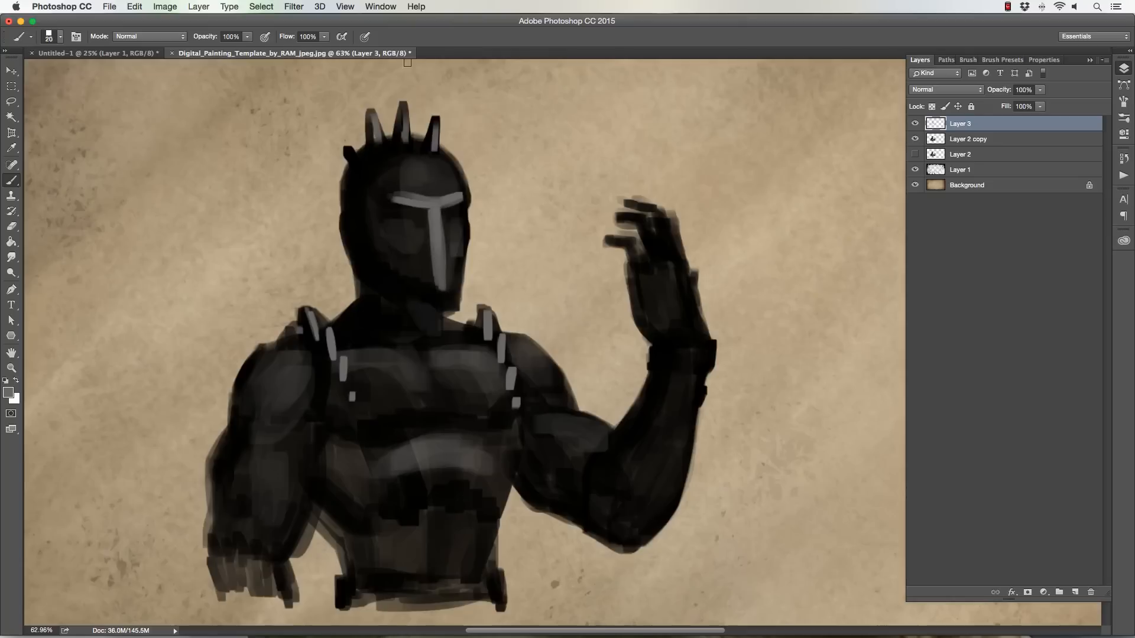
# Paint grey strokes for the cheekbones, mouth area, ear, brow end and a centre ridge on the forehead
pyautogui.moveTo(374, 214)
pyautogui.mouseDown()
pyautogui.moveTo(411, 255)
pyautogui.moveTo(454, 240)
pyautogui.moveTo(457, 264)
pyautogui.moveTo(463, 228)
pyautogui.mouseUp()
pyautogui.moveTo(421, 292)
pyautogui.mouseDown()
pyautogui.moveTo(450, 294)
pyautogui.moveTo(436, 293)
pyautogui.moveTo(451, 283)
pyautogui.moveTo(416, 278)
pyautogui.mouseUp()
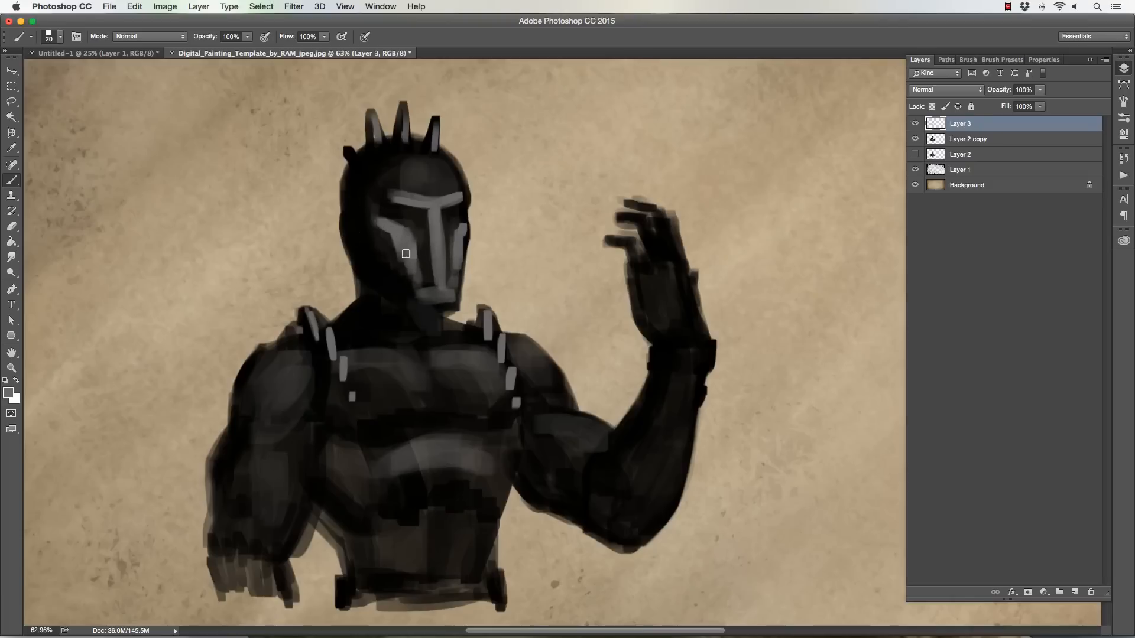
pyautogui.press('[')
pyautogui.moveTo(351, 216); pyautogui.dragTo(359, 245)
pyautogui.moveTo(385, 203); pyautogui.dragTo(377, 212)
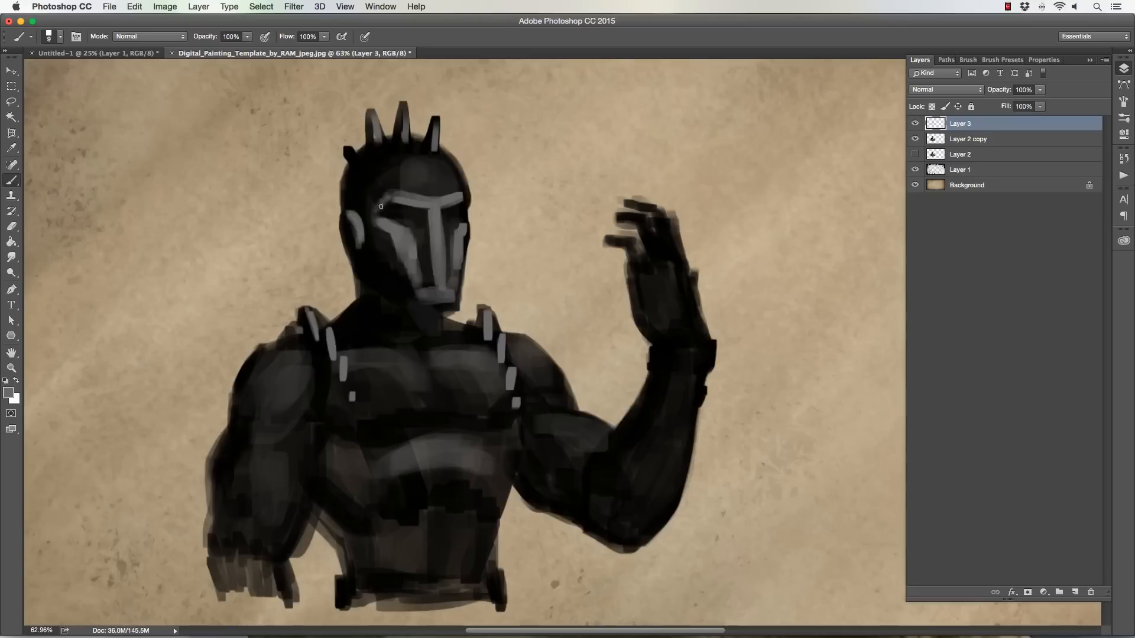
pyautogui.press(']')
pyautogui.moveTo(433, 189); pyautogui.dragTo(434, 155)
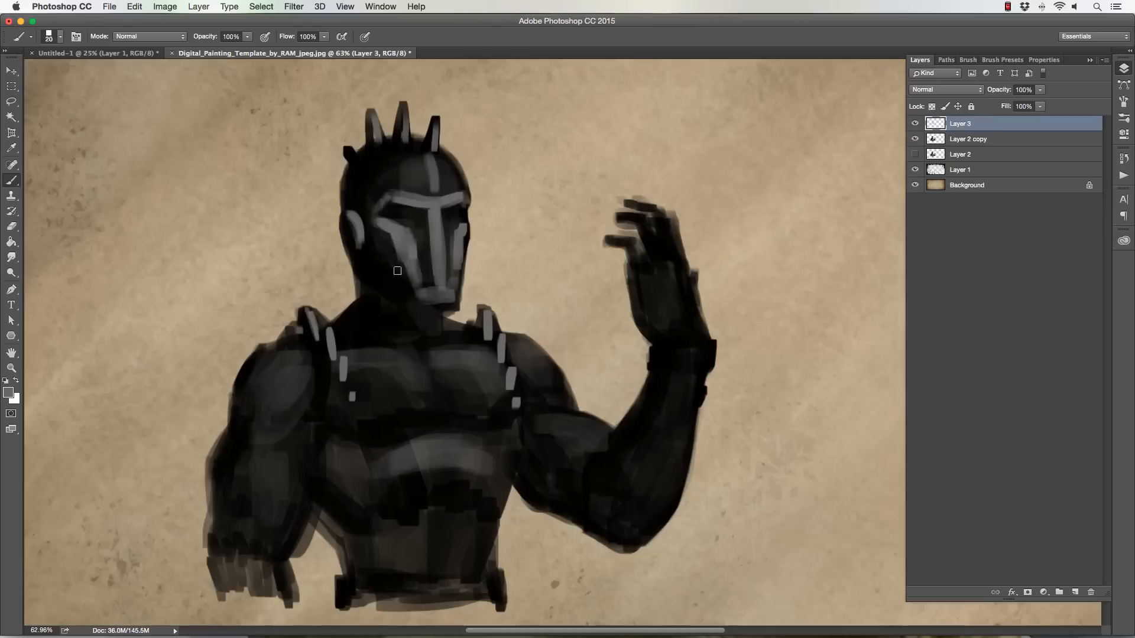
# Reduce the brush and paint thin grey highlights along the upper edge of the chest
pyautogui.press('[')
pyautogui.press('[')
pyautogui.press('[')
pyautogui.press('[')
pyautogui.press(']')
pyautogui.moveTo(344, 347)
pyautogui.mouseDown()
pyautogui.moveTo(417, 352)
pyautogui.moveTo(474, 338)
pyautogui.mouseUp()
# Highlight the inner edge of the lowered upper arm with a narrow grey stroke
pyautogui.press(']')
pyautogui.press(']')
pyautogui.press(']')
pyautogui.press('[')
pyautogui.press('[')
pyautogui.moveTo(311, 370)
pyautogui.mouseDown()
pyautogui.moveTo(314, 402)
pyautogui.moveTo(293, 438)
pyautogui.mouseUp()
pyautogui.press('[')
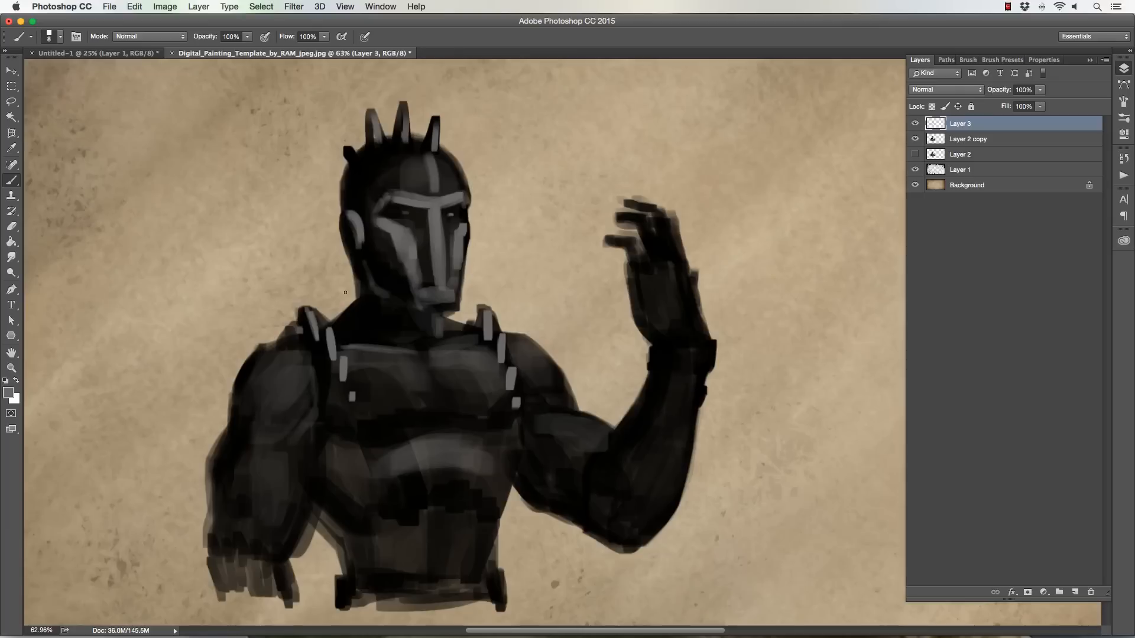
# Highlight the top of the raised arm's biceps finely and its outer forearm with a broader brush
pyautogui.press('[')
pyautogui.moveTo(549, 410); pyautogui.dragTo(609, 427)
pyautogui.press(']')
pyautogui.press(']')
pyautogui.press(']')
pyautogui.press(']')
pyautogui.moveTo(684, 356)
pyautogui.mouseDown()
pyautogui.moveTo(656, 357)
pyautogui.moveTo(695, 409)
pyautogui.moveTo(664, 509)
pyautogui.mouseUp()
# Paint grey highlights across the wrist cuff and along the back of the raised hand
pyautogui.press('[')
pyautogui.press('[')
pyautogui.press(']')
pyautogui.press('[')
pyautogui.press('[')
pyautogui.moveTo(700, 327)
pyautogui.mouseDown()
pyautogui.moveTo(668, 252)
pyautogui.moveTo(659, 260)
pyautogui.moveTo(680, 326)
pyautogui.mouseUp()
pyautogui.press(']')
pyautogui.moveTo(654, 287)
pyautogui.mouseDown()
pyautogui.moveTo(646, 272)
pyautogui.moveTo(672, 322)
pyautogui.mouseUp()
pyautogui.moveTo(663, 258)
pyautogui.mouseDown()
pyautogui.moveTo(692, 319)
pyautogui.moveTo(679, 269)
pyautogui.mouseUp()
# Define the inner and lower edges of both pectorals in grey and soften the chest with a larger brush
pyautogui.press(']')
pyautogui.moveTo(408, 354); pyautogui.dragTo(429, 399)
pyautogui.moveTo(474, 352)
pyautogui.mouseDown()
pyautogui.moveTo(496, 381)
pyautogui.moveTo(500, 414)
pyautogui.mouseUp()
pyautogui.press(']')
pyautogui.press(']')
pyautogui.moveTo(396, 350); pyautogui.dragTo(404, 378)
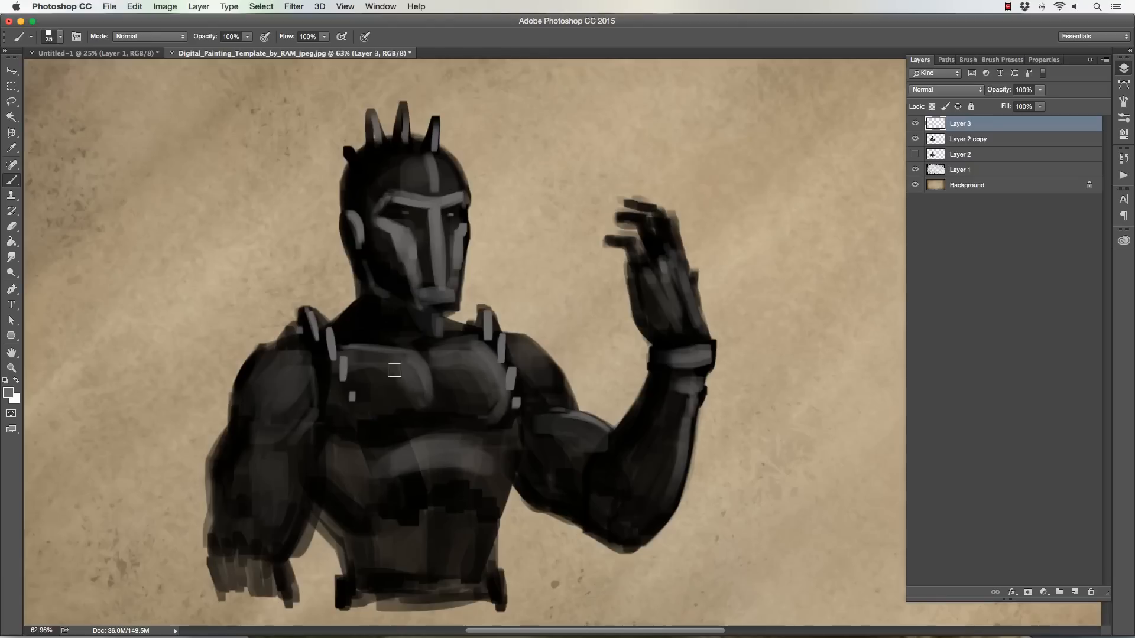
# Paint grey highlights down the abdomen's centre line, across the abdominal muscles and along the side ribs
pyautogui.press('[')
pyautogui.press('[')
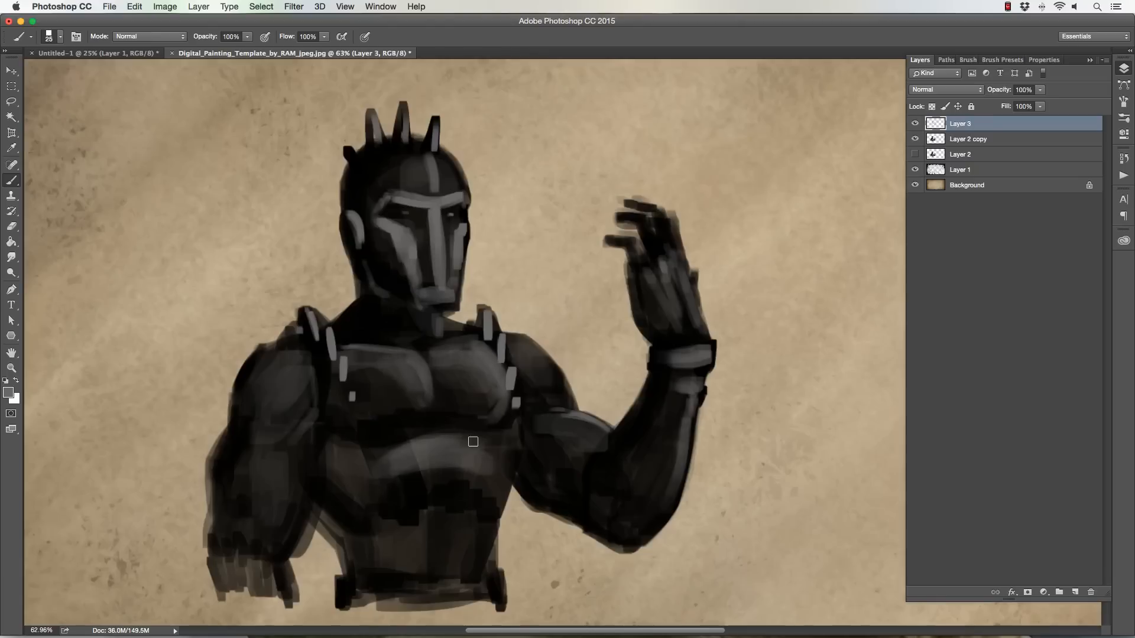
pyautogui.press(']')
pyautogui.moveTo(438, 461)
pyautogui.mouseDown()
pyautogui.moveTo(434, 523)
pyautogui.moveTo(443, 569)
pyautogui.mouseUp()
pyautogui.press(']')
pyautogui.press(']')
pyautogui.moveTo(434, 488)
pyautogui.mouseDown()
pyautogui.moveTo(403, 546)
pyautogui.moveTo(427, 474)
pyautogui.moveTo(375, 498)
pyautogui.mouseUp()
pyautogui.moveTo(428, 487); pyautogui.dragTo(400, 497)
pyautogui.moveTo(458, 466)
pyautogui.mouseDown()
pyautogui.moveTo(489, 499)
pyautogui.moveTo(499, 446)
pyautogui.mouseUp()
pyautogui.press('[')
pyautogui.press('[')
pyautogui.press('[')
pyautogui.moveTo(358, 456); pyautogui.dragTo(359, 488)
# Paint thin grey lines from the sides of the neck to the collarbone with a smaller brush
pyautogui.press('[')
pyautogui.moveTo(362, 304)
pyautogui.mouseDown()
pyautogui.moveTo(411, 346)
pyautogui.moveTo(433, 340)
pyautogui.mouseUp()
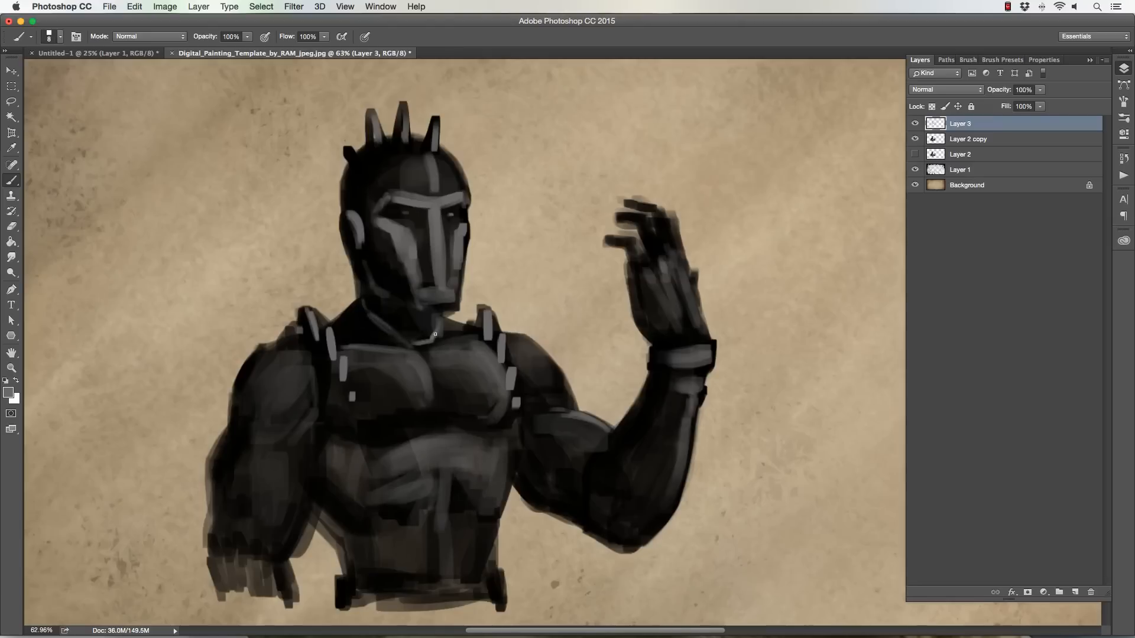
pyautogui.moveTo(354, 313); pyautogui.dragTo(399, 352)
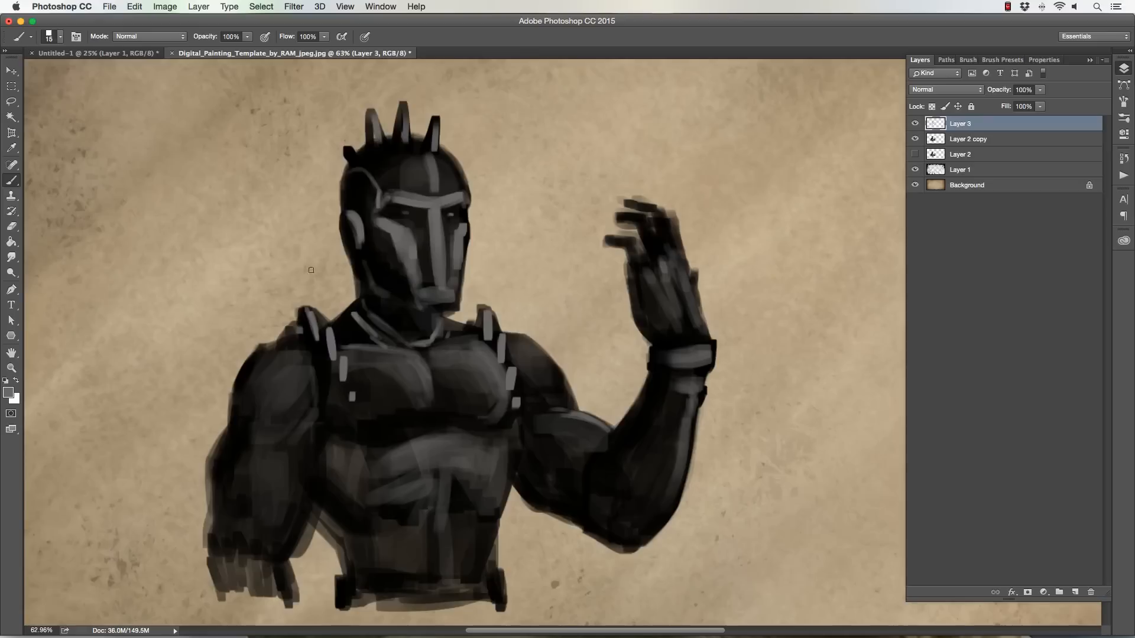
# Build up grey highlights along the inner side of the lowered arm from shoulder to forearm
pyautogui.press('[')
pyautogui.moveTo(306, 384)
pyautogui.mouseDown()
pyautogui.moveTo(286, 412)
pyautogui.moveTo(313, 341)
pyautogui.moveTo(307, 412)
pyautogui.moveTo(280, 459)
pyautogui.moveTo(292, 458)
pyautogui.moveTo(289, 532)
pyautogui.mouseUp()
pyautogui.press(']')
pyautogui.press(']')
pyautogui.press(']')
pyautogui.press('[')
pyautogui.press('[')
pyautogui.press('[')
pyautogui.moveTo(295, 470)
pyautogui.mouseDown()
pyautogui.moveTo(283, 539)
pyautogui.moveTo(263, 558)
pyautogui.mouseUp()
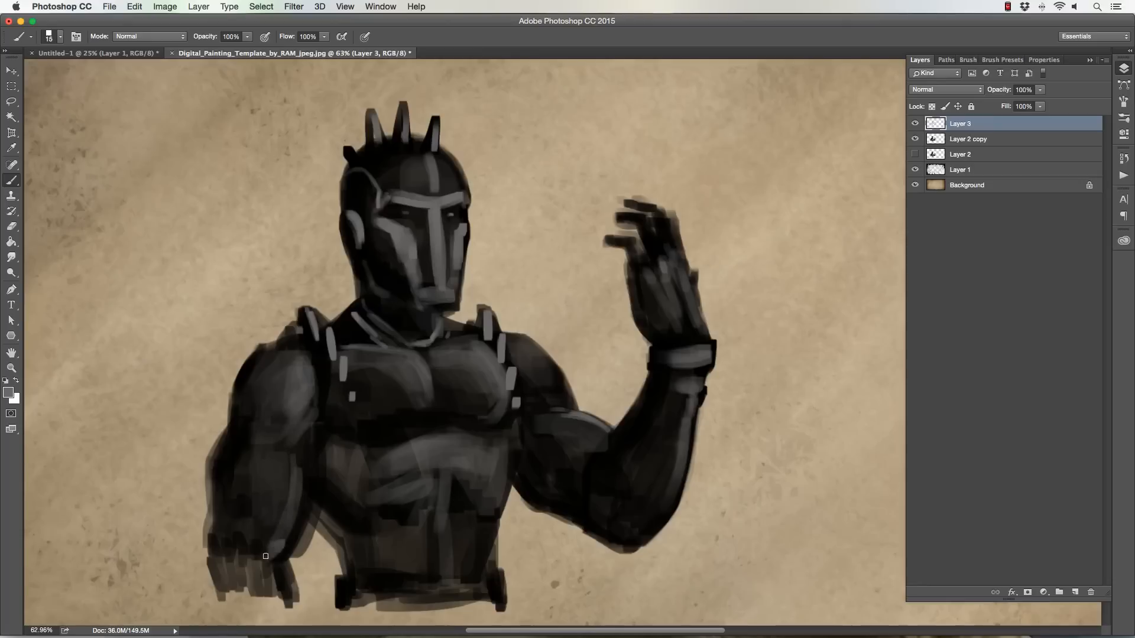
# Paint a thin grey arch below the ribcage and a highlight inside the raised arm's elbow
pyautogui.moveTo(417, 474); pyautogui.dragTo(456, 471)
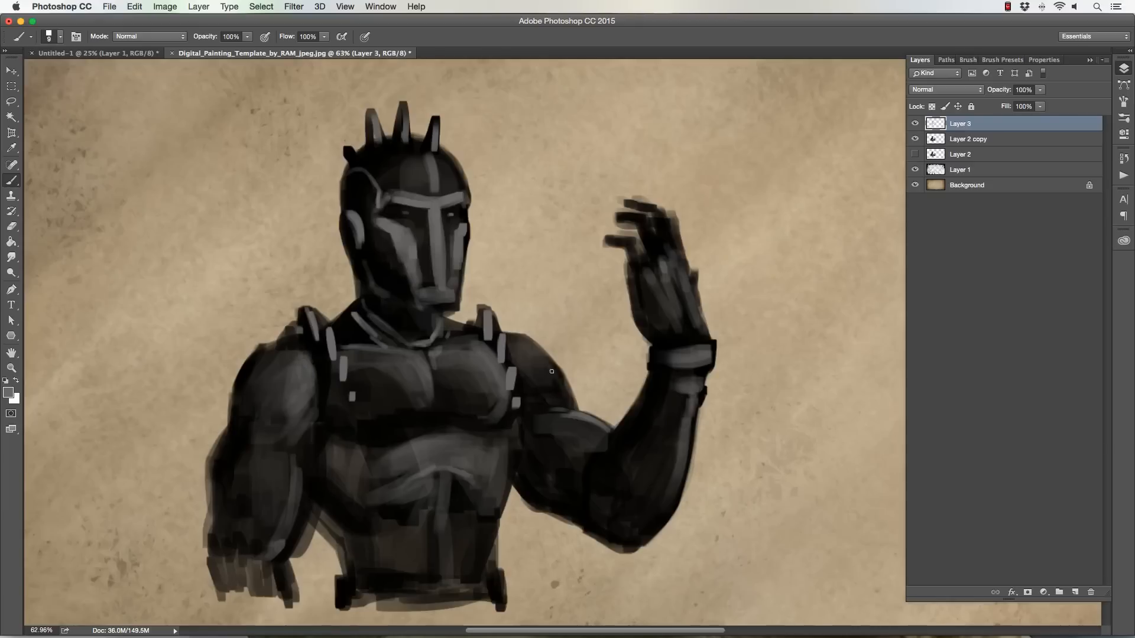
pyautogui.moveTo(620, 433)
pyautogui.mouseDown()
pyautogui.moveTo(594, 465)
pyautogui.moveTo(630, 422)
pyautogui.mouseUp()
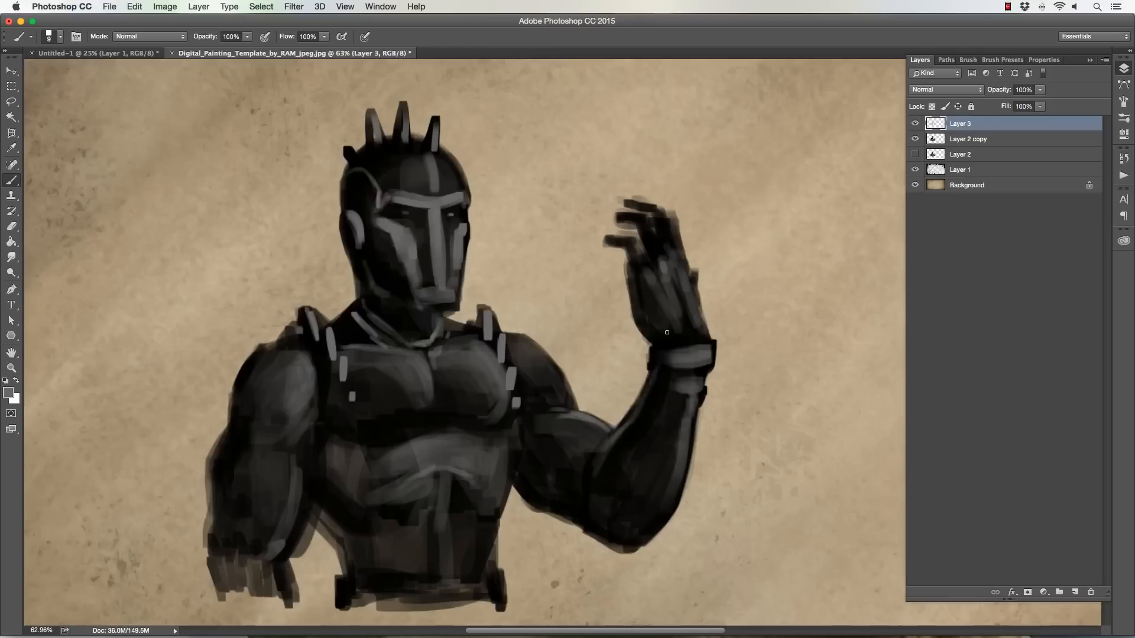
# Paint grey highlights on the raised hand and, with a larger brush, on the lowered arm's upper muscle
pyautogui.moveTo(665, 223)
pyautogui.mouseDown()
pyautogui.moveTo(638, 256)
pyautogui.moveTo(629, 242)
pyautogui.moveTo(686, 279)
pyautogui.moveTo(696, 331)
pyautogui.mouseUp()
pyautogui.press(']')
pyautogui.press(']')
pyautogui.press('[')
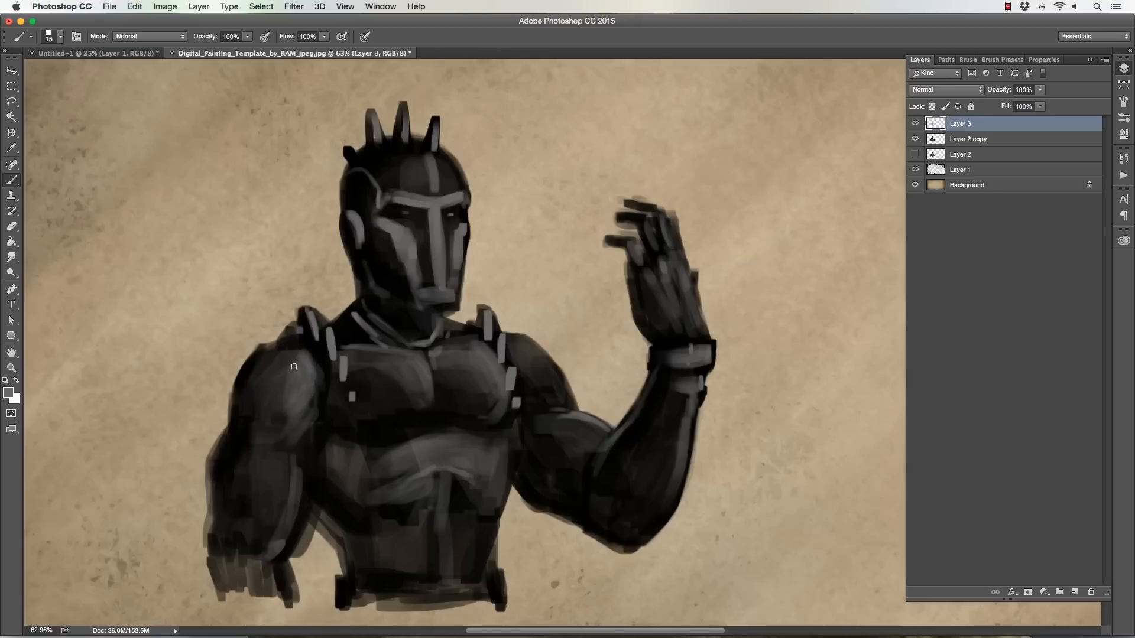
pyautogui.moveTo(307, 408)
pyautogui.mouseDown()
pyautogui.moveTo(312, 399)
pyautogui.moveTo(300, 428)
pyautogui.moveTo(251, 442)
pyautogui.moveTo(278, 430)
pyautogui.moveTo(288, 398)
pyautogui.mouseUp()
pyautogui.press(']')
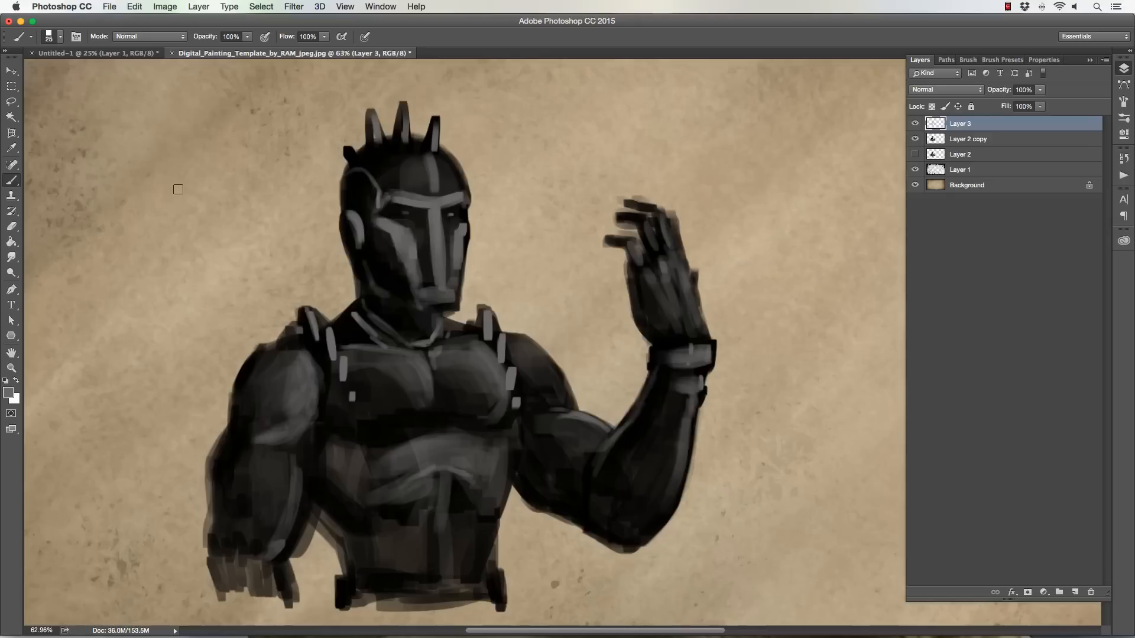
# Erase the grey highlights from the lowered arm with a larger eraser
pyautogui.press('e')
pyautogui.press(']')
pyautogui.press(']')
pyautogui.press(']')
pyautogui.press(']')
pyautogui.press(']')
pyautogui.press(']')
pyautogui.press(']')
pyautogui.press(']')
pyautogui.moveTo(280, 408)
pyautogui.mouseDown()
pyautogui.moveTo(261, 436)
pyautogui.moveTo(287, 410)
pyautogui.moveTo(295, 362)
pyautogui.moveTo(255, 443)
pyautogui.moveTo(287, 464)
pyautogui.moveTo(280, 502)
pyautogui.moveTo(269, 502)
pyautogui.moveTo(306, 408)
pyautogui.moveTo(370, 490)
pyautogui.mouseUp()
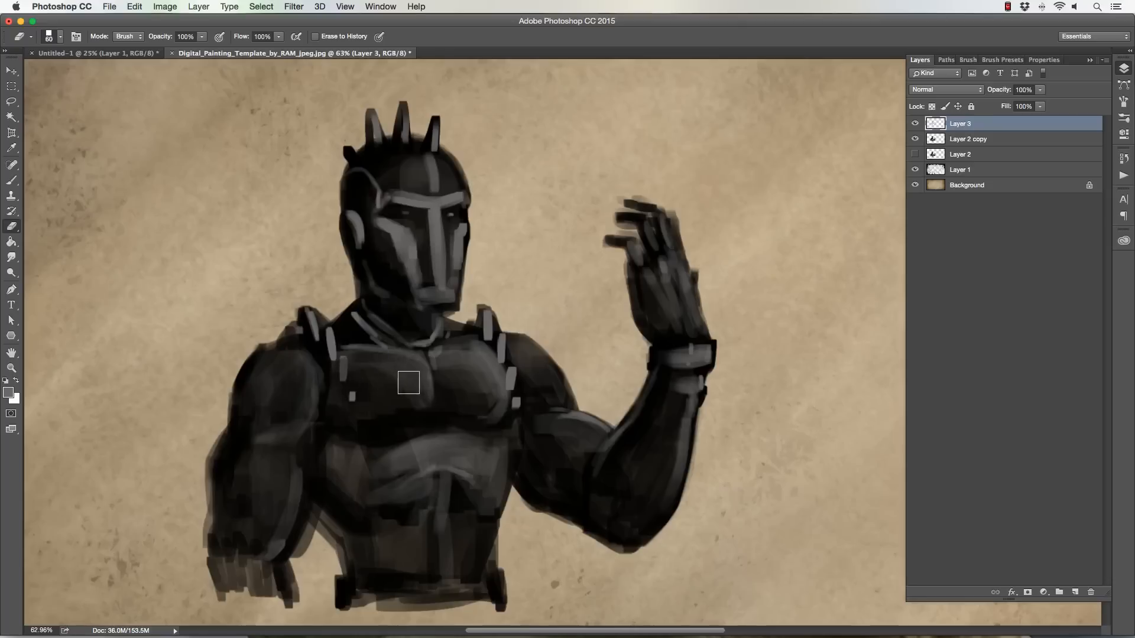
# Erase the remaining torso and arm highlights with a 150 px eraser and delete Layer 3
pyautogui.press(']')
pyautogui.press(']')
pyautogui.press(']')
pyautogui.press(']')
pyautogui.press(']')
pyautogui.press(']')
pyautogui.moveTo(251, 323)
pyautogui.mouseDown()
pyautogui.moveTo(355, 410)
pyautogui.moveTo(408, 499)
pyautogui.moveTo(410, 431)
pyautogui.moveTo(340, 314)
pyautogui.moveTo(408, 363)
pyautogui.moveTo(465, 364)
pyautogui.moveTo(518, 411)
pyautogui.moveTo(544, 527)
pyautogui.moveTo(590, 342)
pyautogui.moveTo(446, 554)
pyautogui.moveTo(266, 378)
pyautogui.moveTo(250, 527)
pyautogui.moveTo(244, 466)
pyautogui.moveTo(316, 357)
pyautogui.mouseUp()
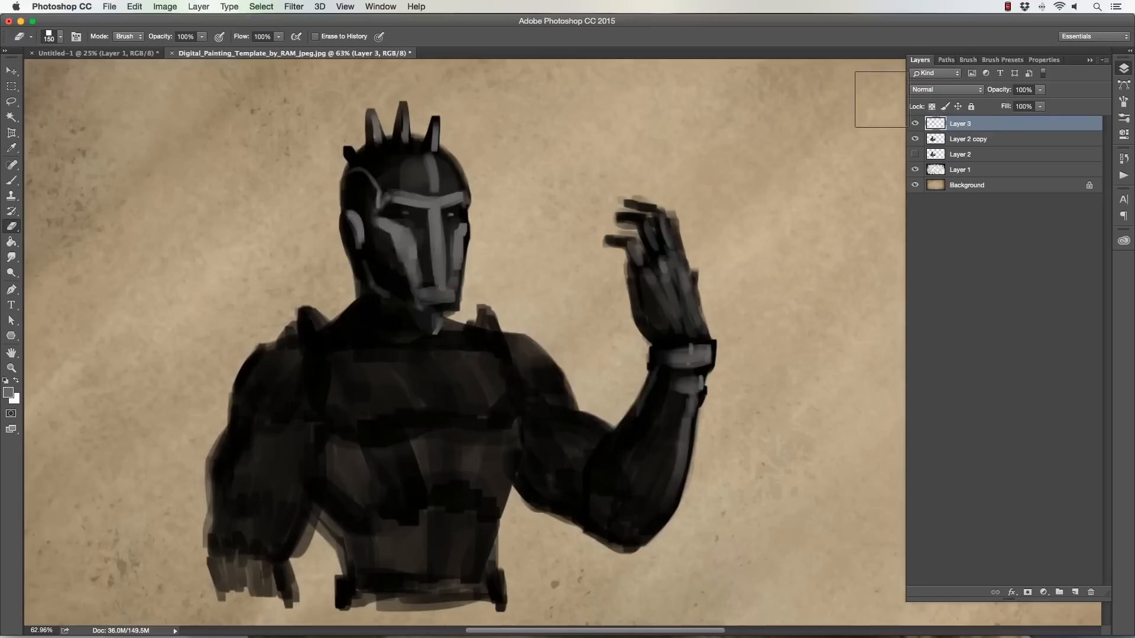
pyautogui.press('Delete')
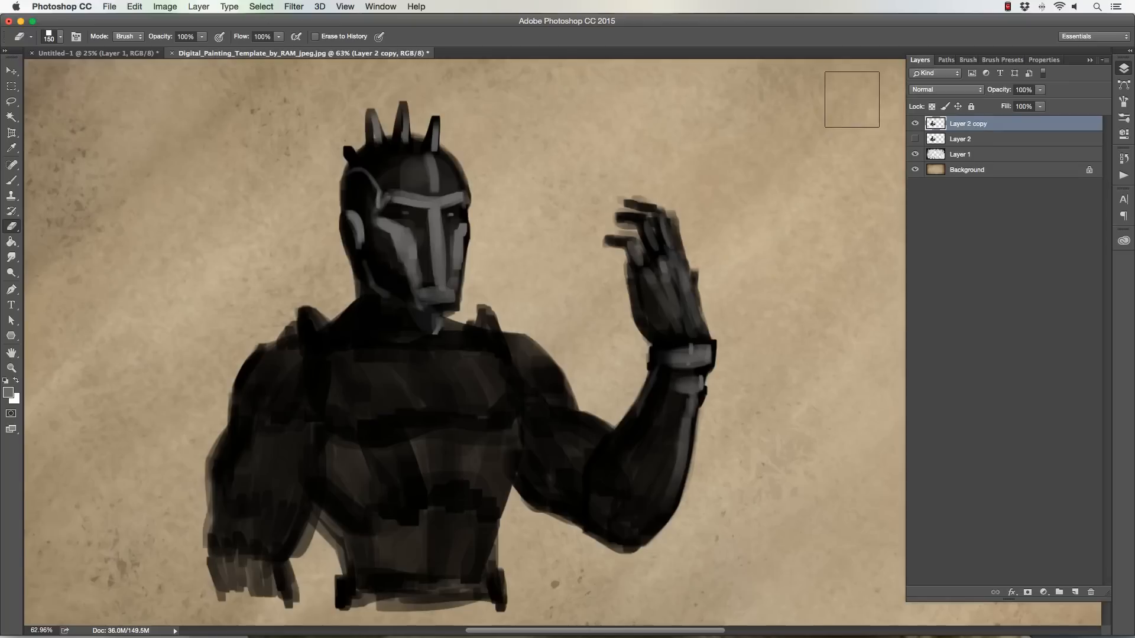
# Lower the opacity of Layer 2 copy to 56% and return to the Brush tool with black as foreground colour
pyautogui.click(1039, 89)
pyautogui.moveTo(1020, 102); pyautogui.dragTo(1016, 104)
pyautogui.click(1076, 591)
pyautogui.click(12, 180)
pyautogui.click(6, 381)
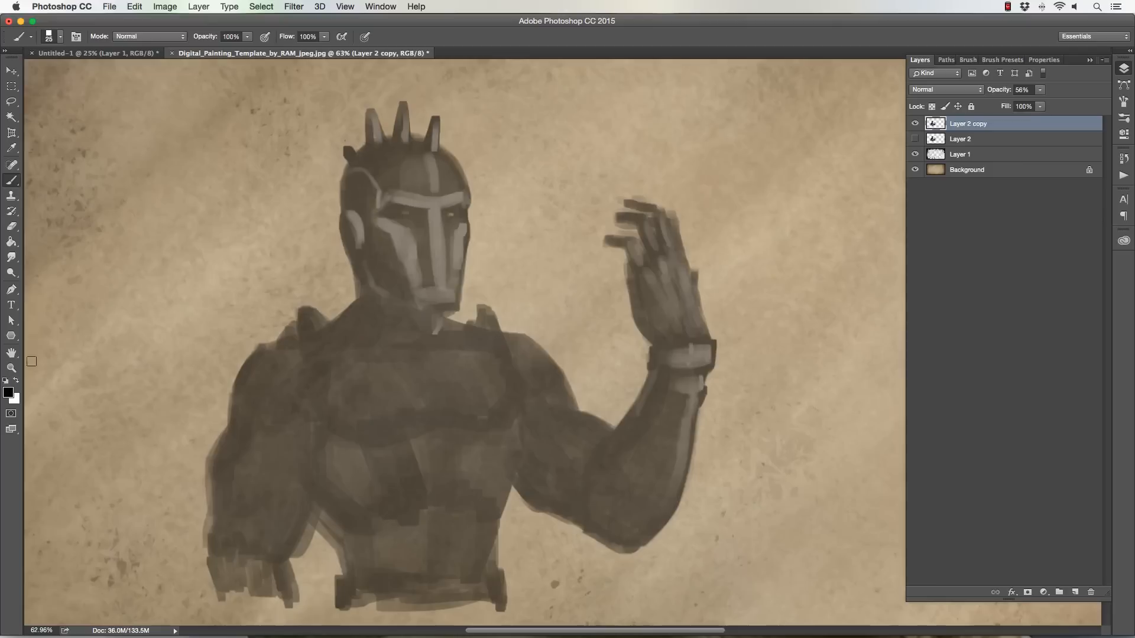
# Choose a small brush tip and add a new layer above Layer 2 copy
pyautogui.click(60, 37)
pyautogui.click(58, 158)
pyautogui.press('Return')
pyautogui.click(1075, 592)
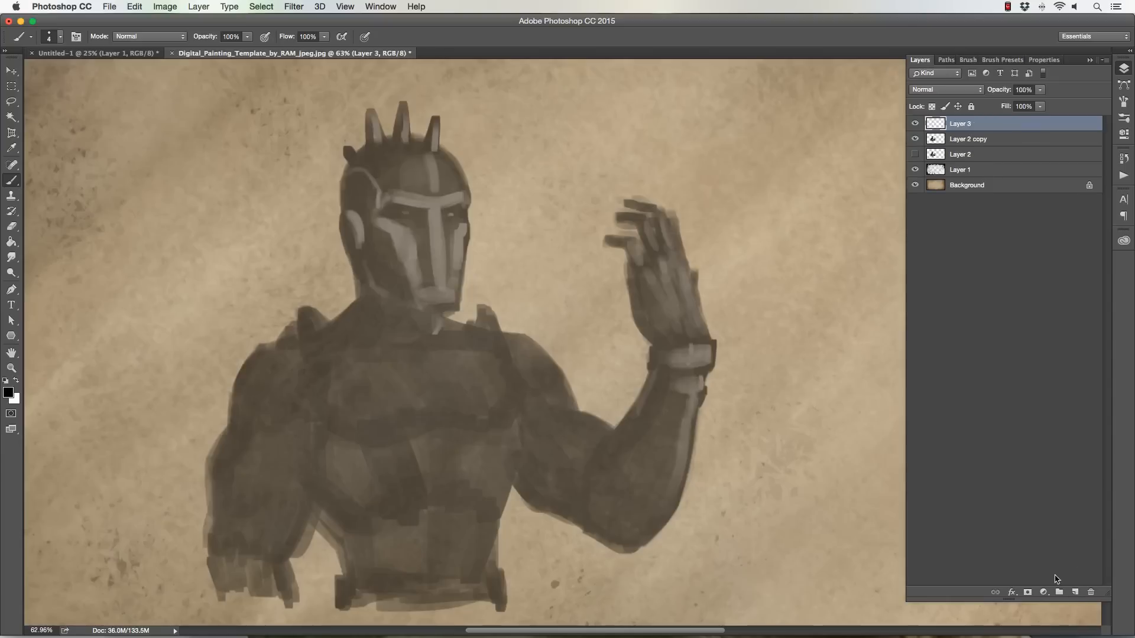
# Draw thin black outlines around the neck's side, jaw, cheek plates, eye sockets, skull and head spikes
pyautogui.moveTo(332, 322); pyautogui.dragTo(357, 303)
pyautogui.keyDown('shift'); pyautogui.click(356, 262); pyautogui.keyUp('shift')
pyautogui.moveTo(340, 217)
pyautogui.mouseDown()
pyautogui.moveTo(367, 302)
pyautogui.moveTo(365, 277)
pyautogui.moveTo(370, 292)
pyautogui.moveTo(455, 313)
pyautogui.mouseUp()
pyautogui.moveTo(383, 213)
pyautogui.mouseDown()
pyautogui.moveTo(426, 209)
pyautogui.moveTo(407, 217)
pyautogui.moveTo(462, 203)
pyautogui.moveTo(422, 179)
pyautogui.moveTo(424, 219)
pyautogui.moveTo(441, 212)
pyautogui.moveTo(444, 220)
pyautogui.moveTo(424, 235)
pyautogui.moveTo(385, 218)
pyautogui.moveTo(407, 228)
pyautogui.moveTo(418, 205)
pyautogui.moveTo(451, 222)
pyautogui.moveTo(463, 216)
pyautogui.moveTo(432, 207)
pyautogui.moveTo(379, 233)
pyautogui.moveTo(417, 292)
pyautogui.mouseUp()
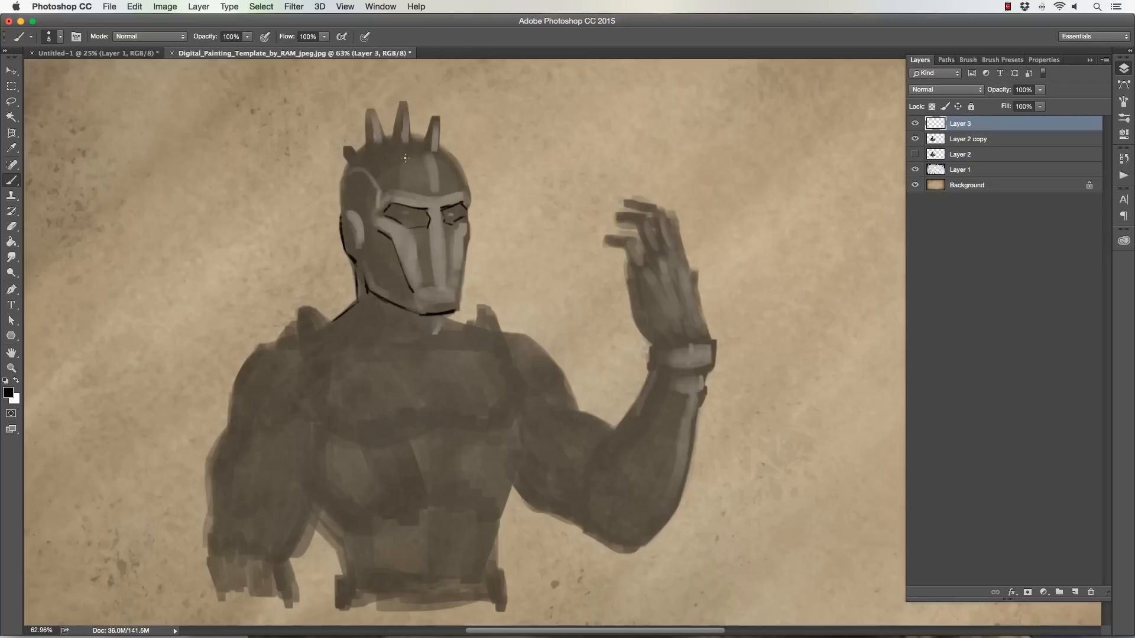
pyautogui.moveTo(347, 165)
pyautogui.mouseDown()
pyautogui.moveTo(342, 201)
pyautogui.moveTo(344, 146)
pyautogui.moveTo(356, 153)
pyautogui.moveTo(367, 136)
pyautogui.moveTo(371, 107)
pyautogui.moveTo(388, 135)
pyautogui.moveTo(401, 96)
pyautogui.moveTo(415, 138)
pyautogui.moveTo(437, 118)
pyautogui.moveTo(469, 202)
pyautogui.moveTo(456, 304)
pyautogui.mouseUp()
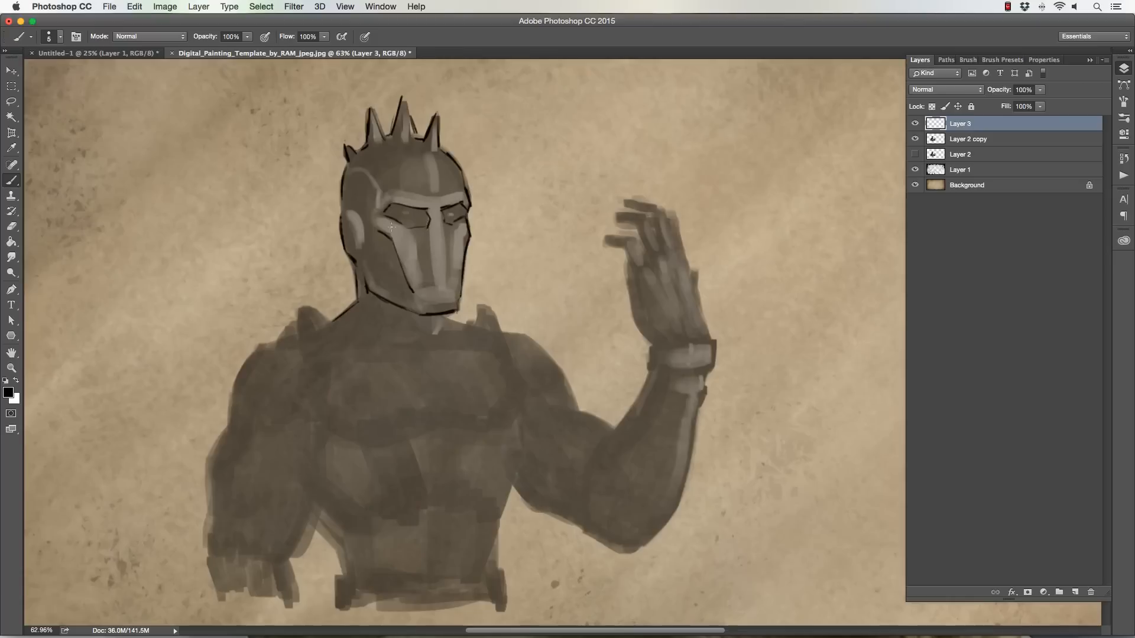
# Outline the ear and draw the neck muscles with the collar line at the throat's base
pyautogui.moveTo(350, 213); pyautogui.dragTo(360, 255)
pyautogui.moveTo(361, 312)
pyautogui.mouseDown()
pyautogui.moveTo(387, 343)
pyautogui.moveTo(435, 341)
pyautogui.moveTo(448, 336)
pyautogui.moveTo(444, 315)
pyautogui.moveTo(403, 335)
pyautogui.moveTo(444, 319)
pyautogui.mouseUp()
pyautogui.moveTo(395, 351); pyautogui.dragTo(430, 349)
pyautogui.moveTo(359, 316); pyautogui.dragTo(380, 344)
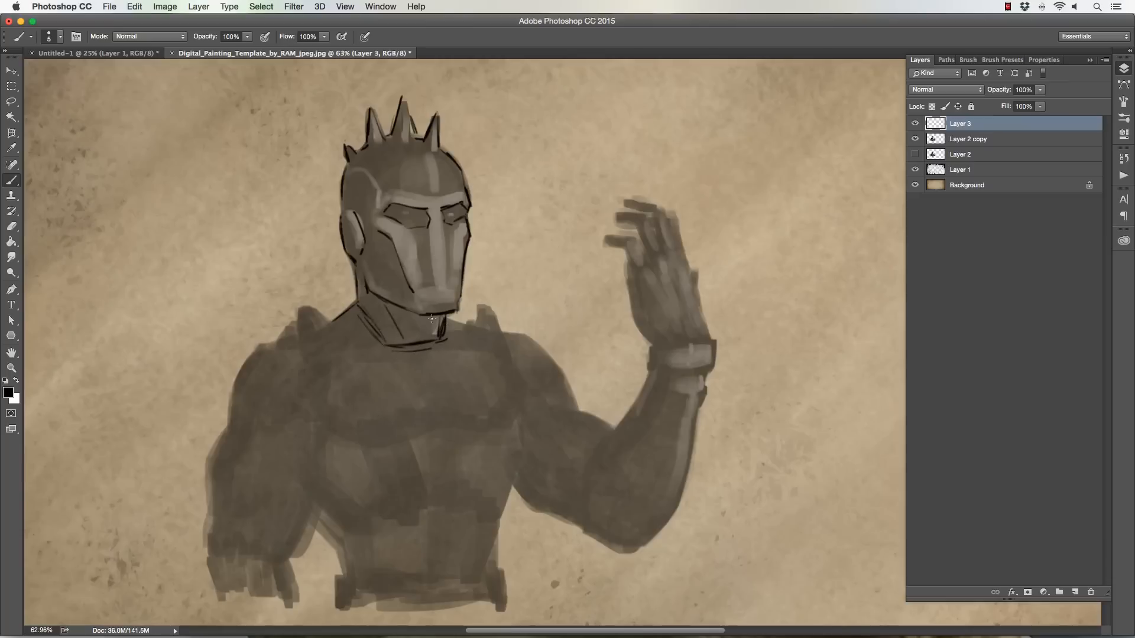
# Outline both chest muscles with a centre line, lower curves, outer sides and an upper edge below the collar
pyautogui.moveTo(435, 410); pyautogui.dragTo(419, 357)
pyautogui.moveTo(434, 422); pyautogui.dragTo(358, 456)
pyautogui.moveTo(440, 420)
pyautogui.mouseDown()
pyautogui.moveTo(469, 426)
pyautogui.moveTo(438, 420)
pyautogui.moveTo(498, 448)
pyautogui.moveTo(437, 413)
pyautogui.mouseUp()
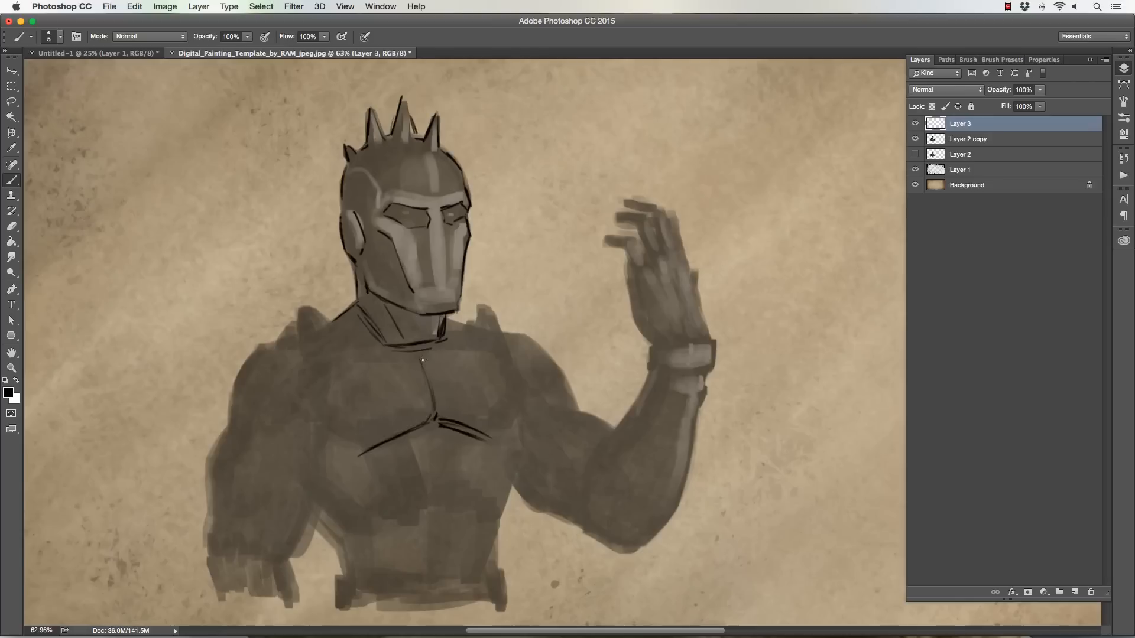
pyautogui.moveTo(421, 358)
pyautogui.mouseDown()
pyautogui.moveTo(407, 353)
pyautogui.moveTo(421, 359)
pyautogui.mouseUp()
pyautogui.moveTo(433, 416); pyautogui.dragTo(436, 423)
pyautogui.moveTo(356, 456); pyautogui.dragTo(303, 436)
pyautogui.moveTo(495, 441)
pyautogui.mouseDown()
pyautogui.moveTo(519, 422)
pyautogui.moveTo(515, 365)
pyautogui.mouseUp()
pyautogui.moveTo(297, 419)
pyautogui.mouseDown()
pyautogui.moveTo(315, 363)
pyautogui.moveTo(298, 408)
pyautogui.mouseUp()
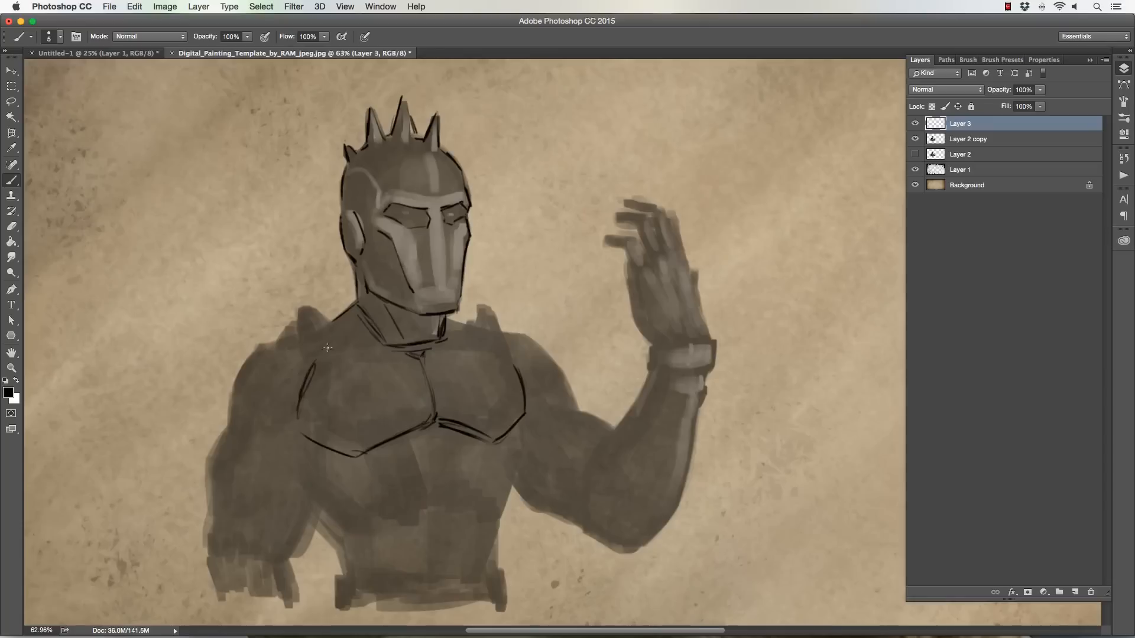
pyautogui.moveTo(310, 356)
pyautogui.mouseDown()
pyautogui.moveTo(450, 345)
pyautogui.moveTo(433, 343)
pyautogui.moveTo(500, 346)
pyautogui.moveTo(491, 344)
pyautogui.moveTo(522, 375)
pyautogui.mouseUp()
# Draw the ribcage arch, the abdomen's centre line and the horizontal divisions of the abdominal muscles
pyautogui.moveTo(438, 441)
pyautogui.mouseDown()
pyautogui.moveTo(439, 465)
pyautogui.moveTo(374, 499)
pyautogui.mouseUp()
pyautogui.moveTo(444, 466); pyautogui.dragTo(495, 490)
pyautogui.moveTo(362, 497); pyautogui.dragTo(378, 503)
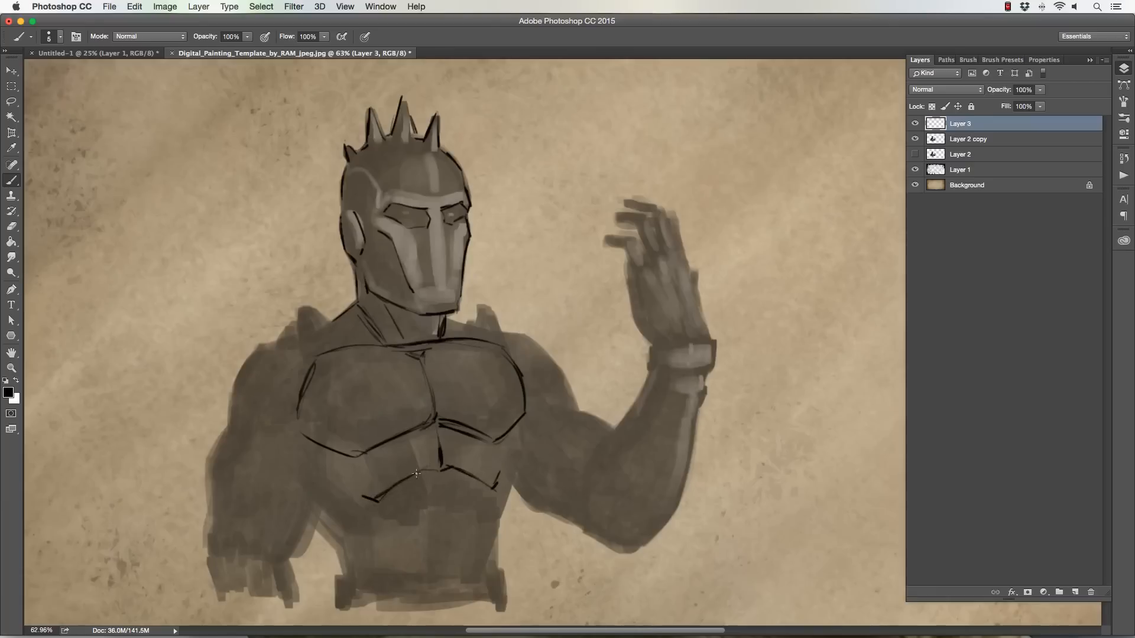
pyautogui.moveTo(445, 473); pyautogui.dragTo(438, 497)
pyautogui.moveTo(445, 472); pyautogui.dragTo(439, 486)
pyautogui.moveTo(477, 499)
pyautogui.mouseDown()
pyautogui.moveTo(430, 506)
pyautogui.moveTo(435, 545)
pyautogui.moveTo(437, 523)
pyautogui.moveTo(427, 544)
pyautogui.moveTo(435, 537)
pyautogui.moveTo(404, 542)
pyautogui.moveTo(480, 533)
pyautogui.moveTo(434, 579)
pyautogui.mouseUp()
pyautogui.moveTo(408, 580); pyautogui.dragTo(438, 588)
pyautogui.moveTo(387, 543); pyautogui.dragTo(441, 545)
pyautogui.click(385, 509)
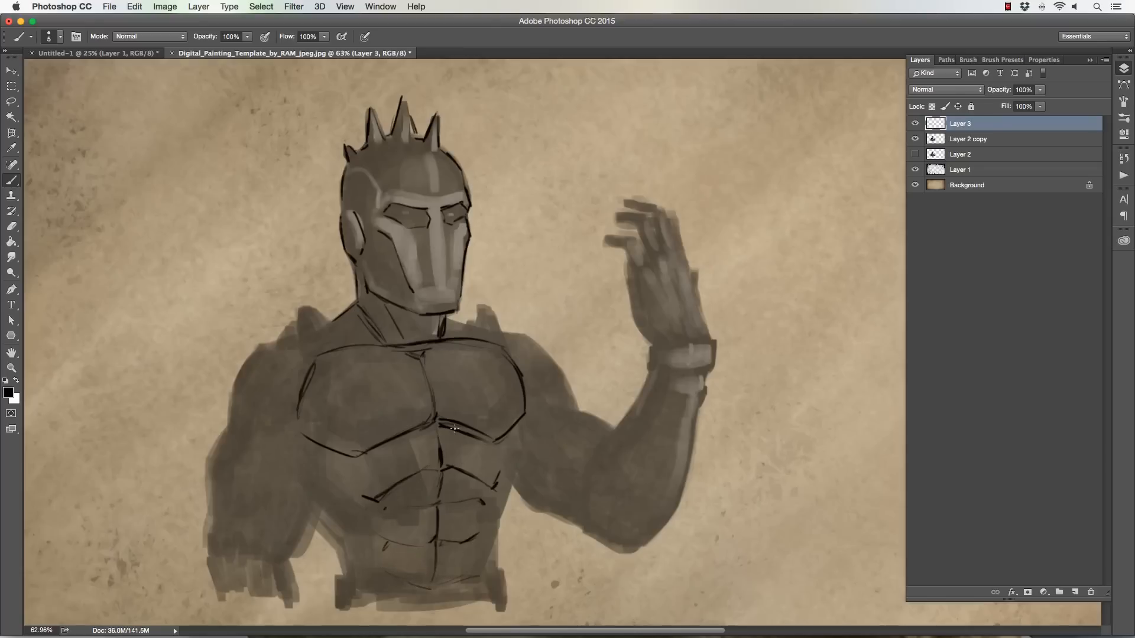
# Draw the side rib lines, both sides of the waist and the lowered arm's inner edge
pyautogui.moveTo(365, 500)
pyautogui.mouseDown()
pyautogui.moveTo(333, 473)
pyautogui.moveTo(362, 501)
pyautogui.mouseUp()
pyautogui.moveTo(510, 439); pyautogui.dragTo(502, 476)
pyautogui.moveTo(517, 428); pyautogui.dragTo(494, 553)
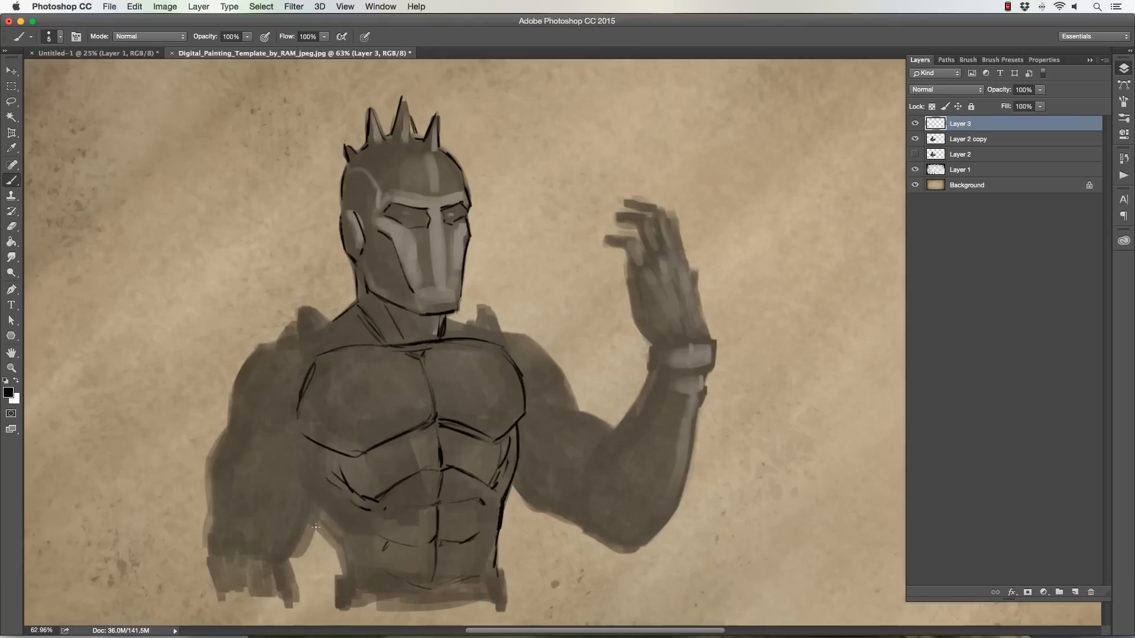
pyautogui.moveTo(303, 512)
pyautogui.mouseDown()
pyautogui.moveTo(343, 553)
pyautogui.moveTo(341, 569)
pyautogui.moveTo(363, 520)
pyautogui.mouseUp()
pyautogui.moveTo(314, 449); pyautogui.dragTo(283, 546)
# Outline the lowered arm's shoulder and outer edge and mark the muscle lines inside it
pyautogui.moveTo(257, 346); pyautogui.dragTo(306, 329)
pyautogui.moveTo(226, 387)
pyautogui.mouseDown()
pyautogui.moveTo(257, 348)
pyautogui.moveTo(224, 391)
pyautogui.moveTo(230, 452)
pyautogui.moveTo(236, 443)
pyautogui.mouseUp()
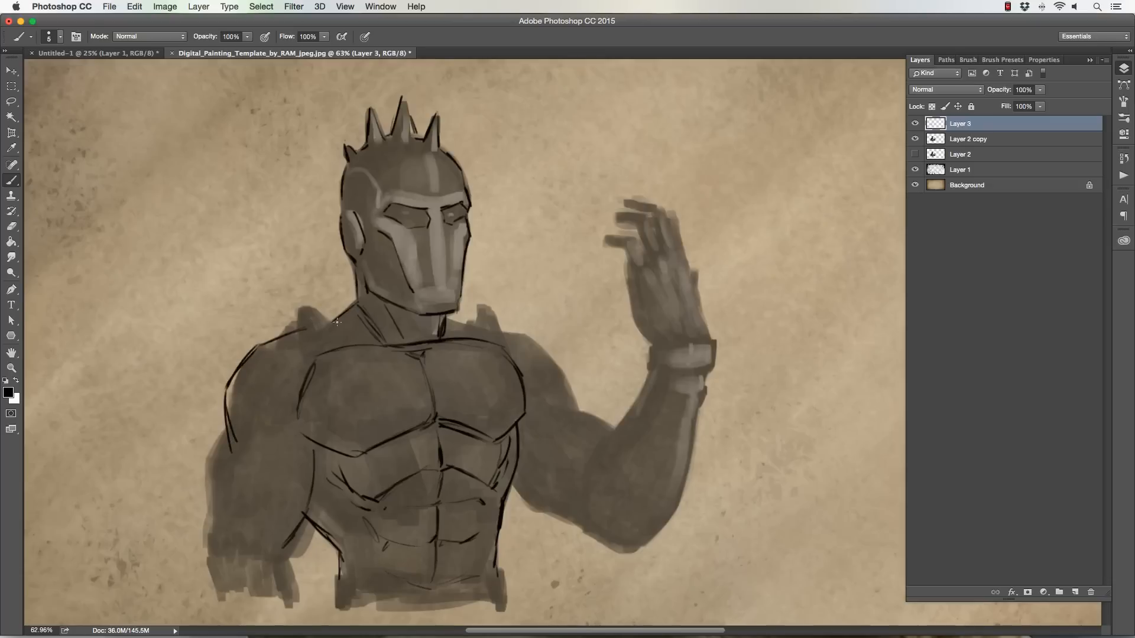
pyautogui.moveTo(265, 436); pyautogui.dragTo(287, 421)
pyautogui.moveTo(223, 435)
pyautogui.mouseDown()
pyautogui.moveTo(208, 466)
pyautogui.moveTo(213, 512)
pyautogui.mouseUp()
pyautogui.moveTo(246, 472); pyautogui.dragTo(263, 538)
# Outline both shoulder straps and the raised arm's shoulder, biceps, elbow and forearm
pyautogui.moveTo(287, 334)
pyautogui.mouseDown()
pyautogui.moveTo(289, 313)
pyautogui.moveTo(332, 349)
pyautogui.mouseUp()
pyautogui.moveTo(288, 311)
pyautogui.mouseDown()
pyautogui.moveTo(313, 305)
pyautogui.moveTo(334, 319)
pyautogui.mouseUp()
pyautogui.moveTo(467, 313)
pyautogui.mouseDown()
pyautogui.moveTo(460, 323)
pyautogui.moveTo(474, 337)
pyautogui.moveTo(467, 306)
pyautogui.moveTo(490, 306)
pyautogui.moveTo(495, 338)
pyautogui.moveTo(470, 328)
pyautogui.moveTo(531, 340)
pyautogui.moveTo(518, 337)
pyautogui.moveTo(571, 404)
pyautogui.moveTo(614, 432)
pyautogui.mouseUp()
pyautogui.moveTo(519, 444)
pyautogui.mouseDown()
pyautogui.moveTo(540, 467)
pyautogui.moveTo(585, 472)
pyautogui.mouseUp()
pyautogui.moveTo(512, 496)
pyautogui.mouseDown()
pyautogui.moveTo(622, 554)
pyautogui.moveTo(635, 529)
pyautogui.mouseUp()
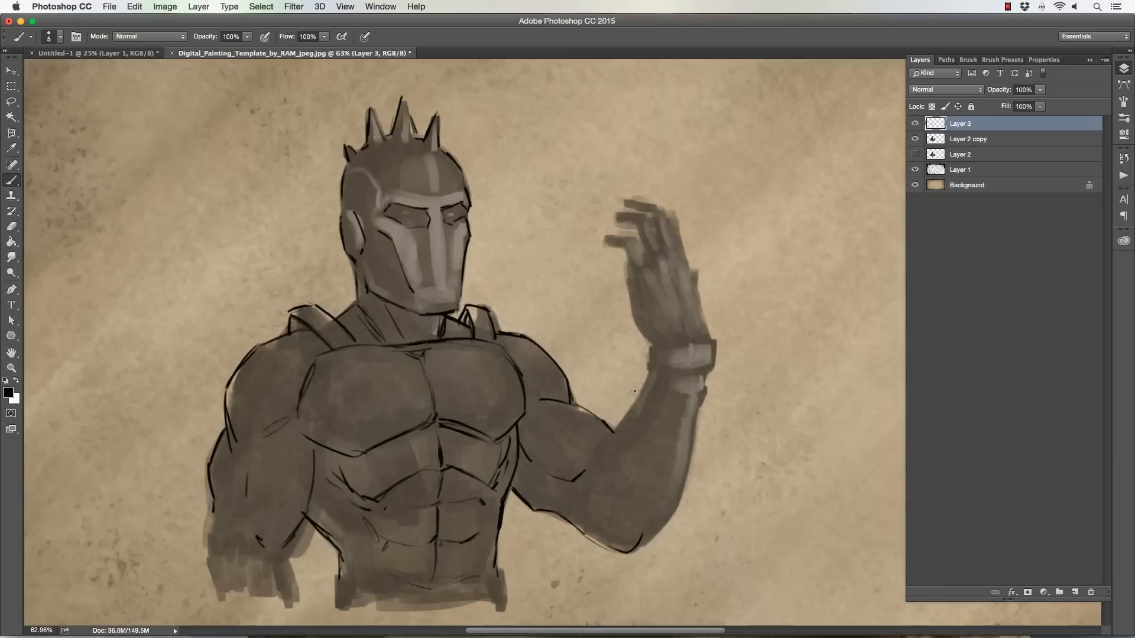
pyautogui.moveTo(646, 381); pyautogui.dragTo(602, 446)
pyautogui.moveTo(701, 389)
pyautogui.mouseDown()
pyautogui.moveTo(683, 485)
pyautogui.moveTo(642, 541)
pyautogui.mouseUp()
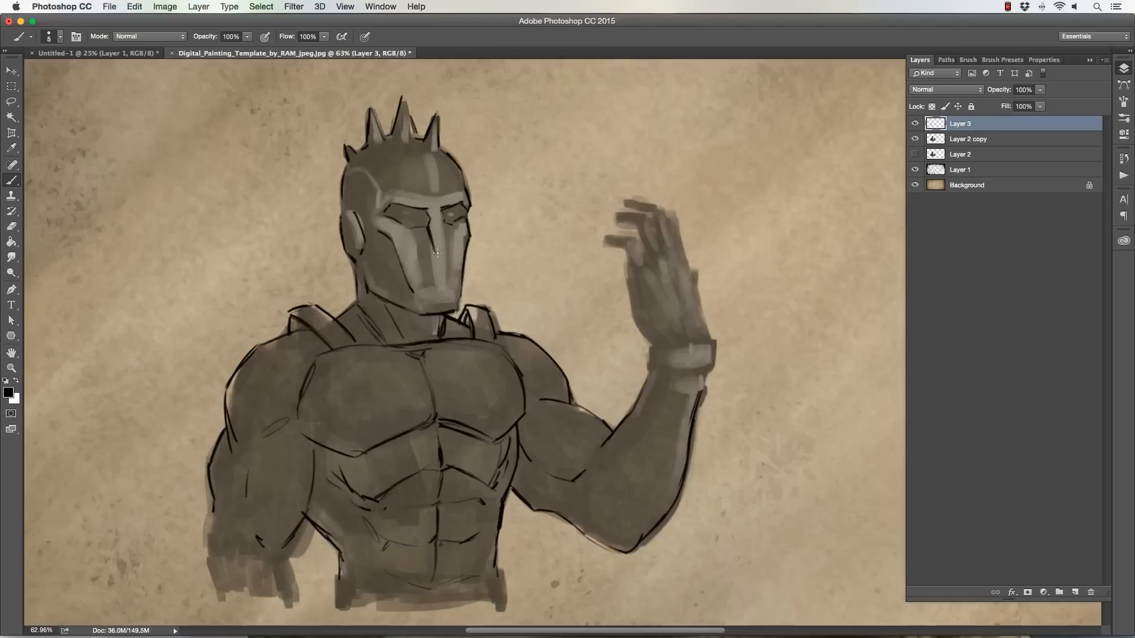
# Draw the nose, brow, forehead ridge, mouth and lower face plate on the mask
pyautogui.moveTo(447, 251); pyautogui.dragTo(438, 218)
pyautogui.moveTo(429, 223); pyautogui.dragTo(448, 250)
pyautogui.moveTo(427, 210); pyautogui.dragTo(439, 211)
pyautogui.moveTo(432, 160)
pyautogui.mouseDown()
pyautogui.moveTo(430, 202)
pyautogui.moveTo(439, 198)
pyautogui.moveTo(429, 201)
pyautogui.mouseUp()
pyautogui.moveTo(428, 254)
pyautogui.mouseDown()
pyautogui.moveTo(387, 253)
pyautogui.moveTo(399, 306)
pyautogui.moveTo(390, 258)
pyautogui.moveTo(443, 253)
pyautogui.moveTo(460, 288)
pyautogui.mouseUp()
pyautogui.moveTo(389, 259)
pyautogui.mouseDown()
pyautogui.moveTo(397, 302)
pyautogui.moveTo(446, 271)
pyautogui.moveTo(411, 276)
pyautogui.moveTo(448, 282)
pyautogui.moveTo(429, 258)
pyautogui.mouseUp()
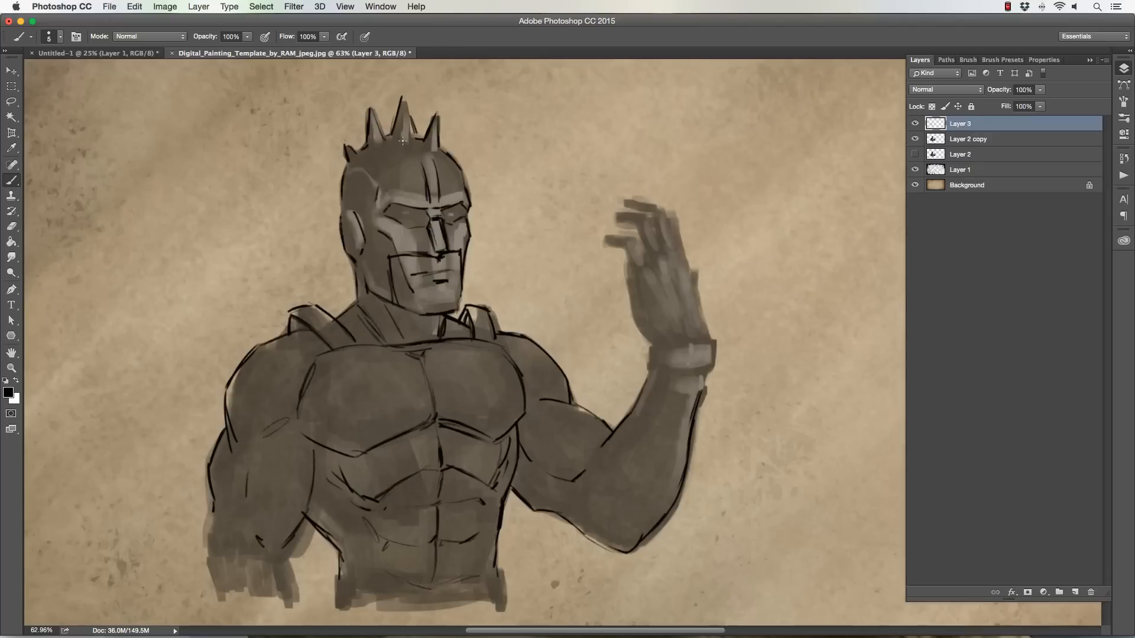
# Refine the outlines of the head spikes and touch up both shoulder straps
pyautogui.moveTo(403, 102); pyautogui.dragTo(416, 134)
pyautogui.moveTo(406, 110)
pyautogui.mouseDown()
pyautogui.moveTo(417, 143)
pyautogui.moveTo(455, 157)
pyautogui.mouseUp()
pyautogui.moveTo(324, 354); pyautogui.dragTo(291, 329)
pyautogui.moveTo(493, 313); pyautogui.dragTo(502, 335)
# Outline the raised arm's wrist cuff and the narrow band beneath it
pyautogui.moveTo(649, 353); pyautogui.dragTo(644, 388)
pyautogui.moveTo(714, 347); pyautogui.dragTo(703, 391)
pyautogui.moveTo(680, 394)
pyautogui.mouseDown()
pyautogui.moveTo(694, 396)
pyautogui.moveTo(660, 393)
pyautogui.mouseUp()
pyautogui.moveTo(713, 342)
pyautogui.mouseDown()
pyautogui.moveTo(662, 343)
pyautogui.moveTo(644, 400)
pyautogui.mouseUp()
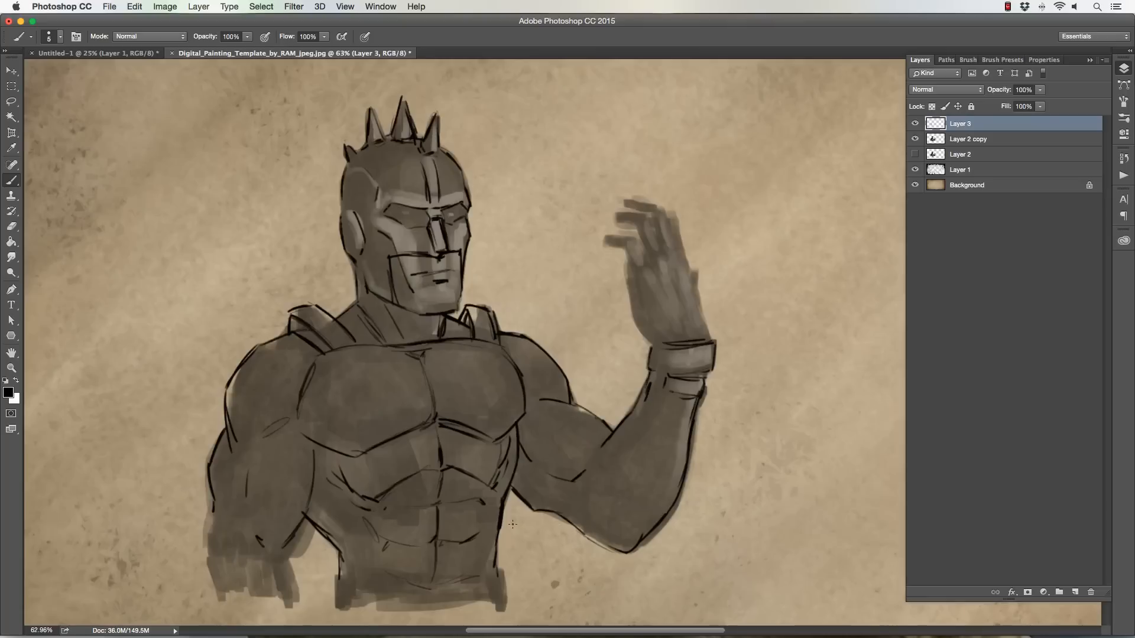
# Draw the lowered forearm's muscle lines and both outer edges down to its unfinished end
pyautogui.moveTo(248, 472); pyautogui.dragTo(249, 449)
pyautogui.moveTo(256, 542); pyautogui.dragTo(279, 588)
pyautogui.moveTo(229, 516)
pyautogui.mouseDown()
pyautogui.moveTo(214, 556)
pyautogui.moveTo(237, 593)
pyautogui.mouseUp()
pyautogui.moveTo(287, 559); pyautogui.dragTo(299, 588)
pyautogui.moveTo(211, 483)
pyautogui.mouseDown()
pyautogui.moveTo(206, 575)
pyautogui.moveTo(216, 596)
pyautogui.mouseUp()
# Thicken the lowered arm's inner edge, add lower abdomen contours and draw small plates behind the shoulder strap
pyautogui.moveTo(314, 464); pyautogui.dragTo(304, 517)
pyautogui.moveTo(311, 443); pyautogui.dragTo(315, 453)
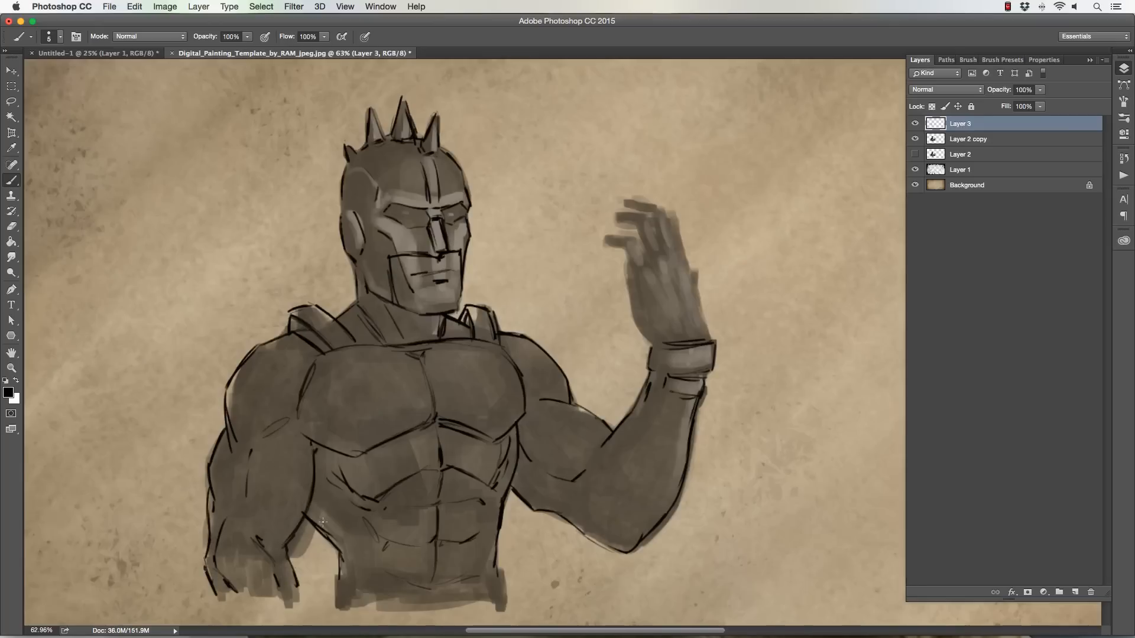
pyautogui.moveTo(363, 519); pyautogui.dragTo(340, 554)
pyautogui.moveTo(282, 334); pyautogui.dragTo(289, 318)
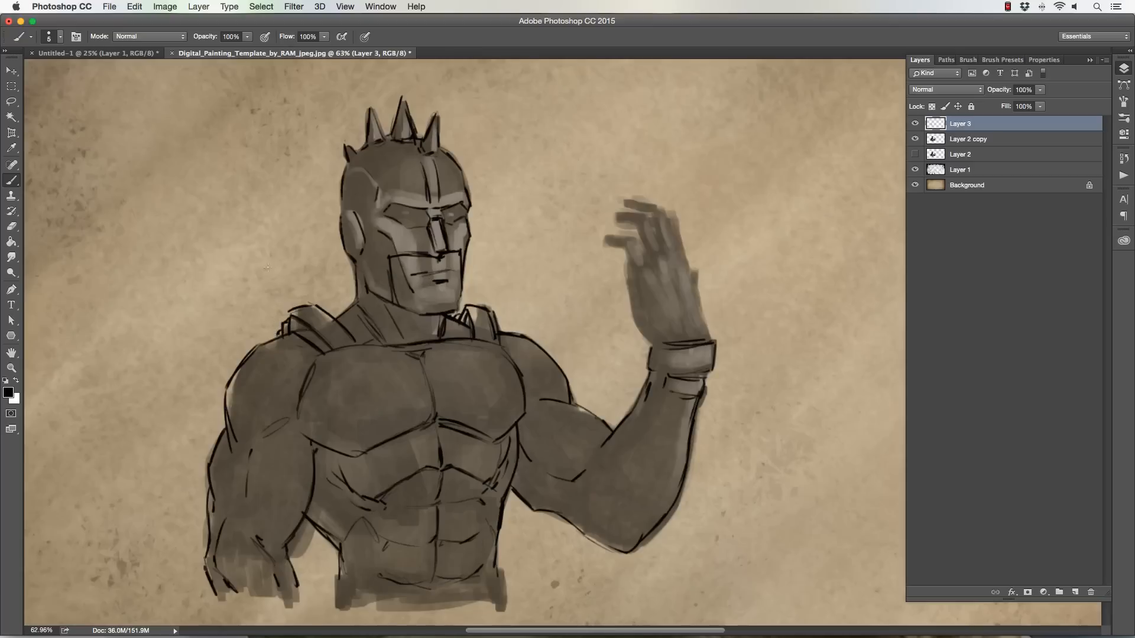
# Extend both shoulder straps down over the chest and join their ends with short lines toward the centre
pyautogui.moveTo(348, 344)
pyautogui.mouseDown()
pyautogui.moveTo(372, 395)
pyautogui.moveTo(373, 368)
pyautogui.mouseUp()
pyautogui.moveTo(472, 331)
pyautogui.mouseDown()
pyautogui.moveTo(471, 375)
pyautogui.moveTo(487, 389)
pyautogui.moveTo(469, 396)
pyautogui.mouseUp()
pyautogui.moveTo(389, 394); pyautogui.dragTo(376, 399)
pyautogui.moveTo(470, 392); pyautogui.dragTo(487, 394)
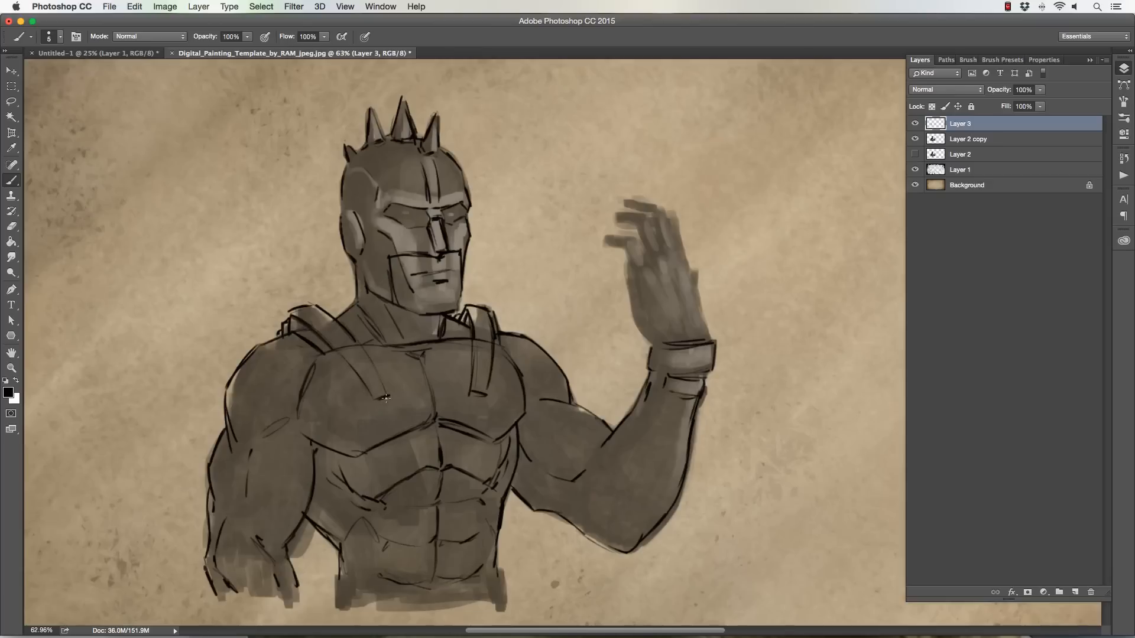
pyautogui.moveTo(391, 395)
pyautogui.mouseDown()
pyautogui.moveTo(454, 400)
pyautogui.moveTo(438, 407)
pyautogui.moveTo(466, 395)
pyautogui.moveTo(411, 400)
pyautogui.mouseUp()
pyautogui.moveTo(437, 406); pyautogui.dragTo(468, 393)
# Refine the helmet's back edge, temple line and ear top, and add a line below the chin
pyautogui.moveTo(339, 197); pyautogui.dragTo(344, 212)
pyautogui.moveTo(348, 164); pyautogui.dragTo(353, 155)
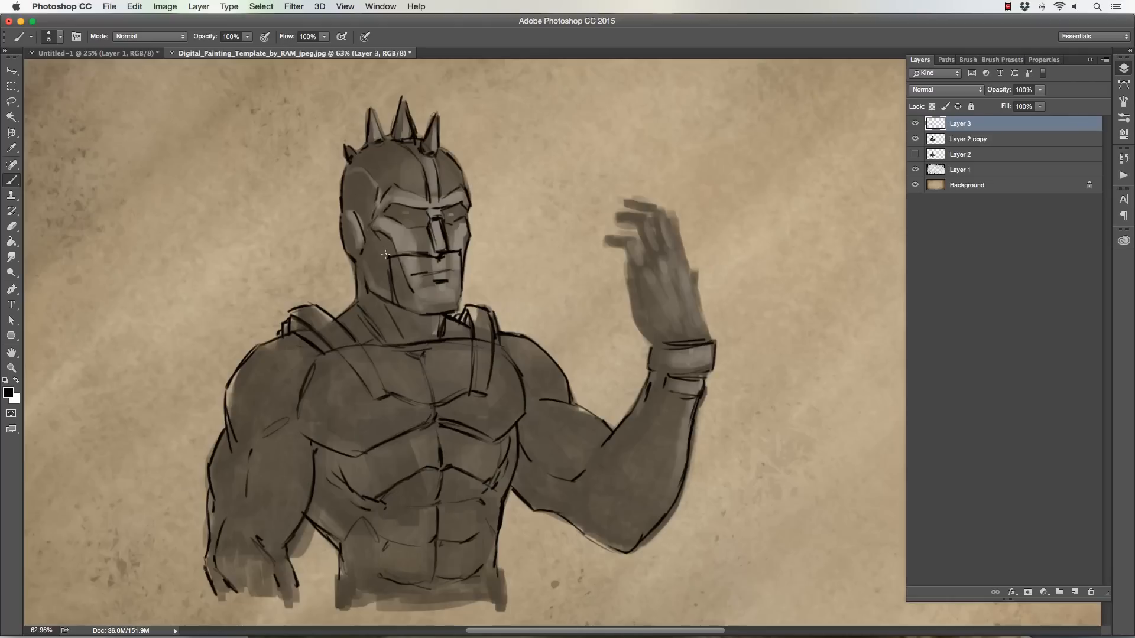
pyautogui.moveTo(376, 191); pyautogui.dragTo(354, 169)
pyautogui.moveTo(343, 209); pyautogui.dragTo(352, 210)
pyautogui.moveTo(435, 323); pyautogui.dragTo(439, 329)
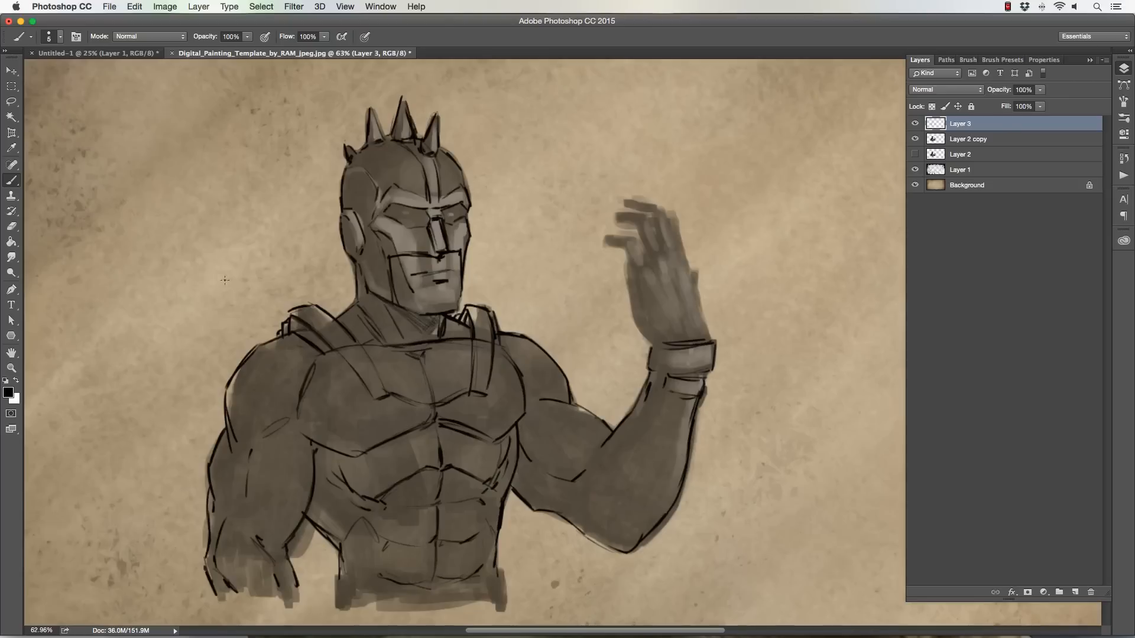
# Add shading lines at the lowered arm's biceps crease and hatch the area under the ribcage arch
pyautogui.moveTo(293, 429); pyautogui.dragTo(250, 457)
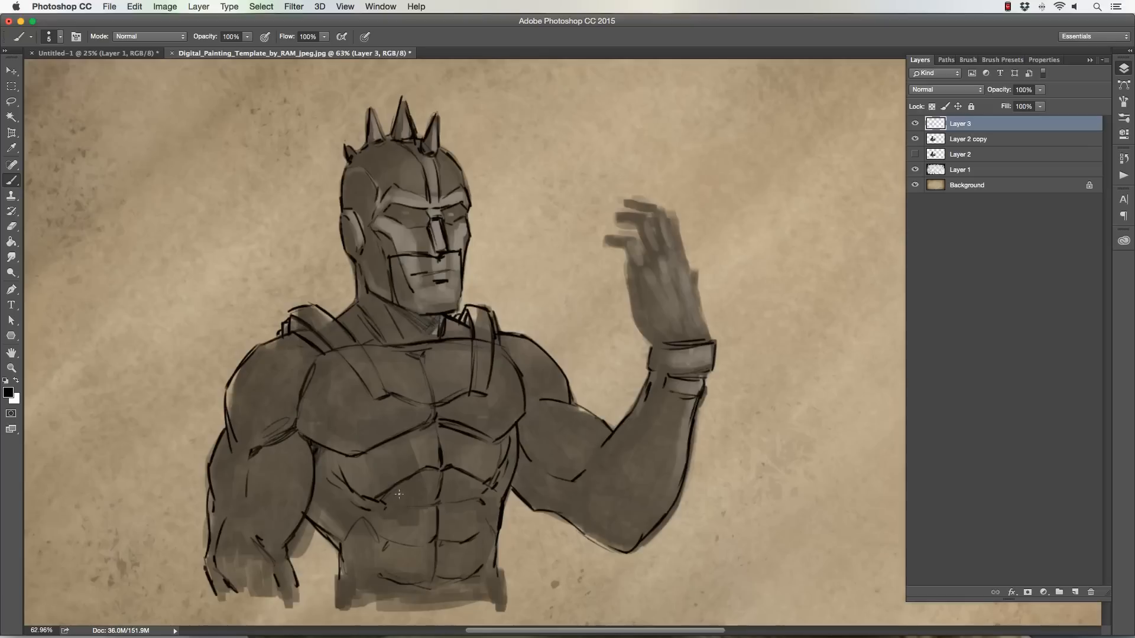
pyautogui.moveTo(423, 472)
pyautogui.mouseDown()
pyautogui.moveTo(403, 492)
pyautogui.moveTo(461, 472)
pyautogui.moveTo(444, 488)
pyautogui.moveTo(465, 477)
pyautogui.moveTo(460, 486)
pyautogui.moveTo(479, 488)
pyautogui.moveTo(391, 489)
pyautogui.moveTo(487, 487)
pyautogui.mouseUp()
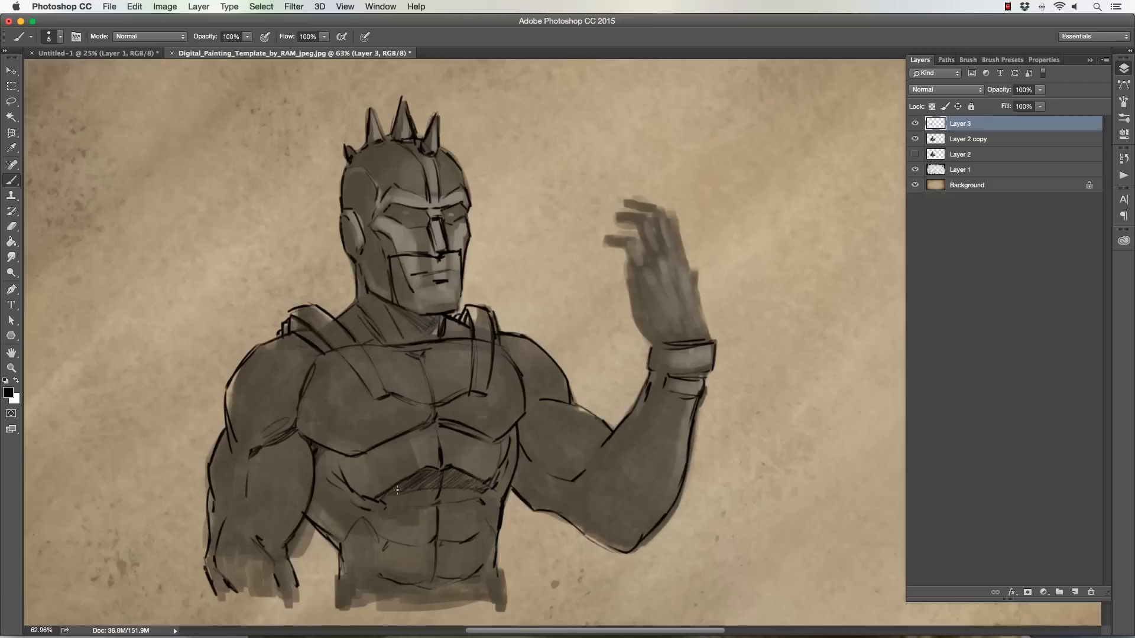
pyautogui.moveTo(430, 509); pyautogui.dragTo(383, 510)
# Adjust the brush size, draw a muscle line in the raised forearm and outline the raised hand and its knuckles
pyautogui.press(']')
pyautogui.press(']')
pyautogui.press(']')
pyautogui.press(']')
pyautogui.press(']')
pyautogui.press(']')
pyautogui.press(']')
pyautogui.press(']')
pyautogui.press(']')
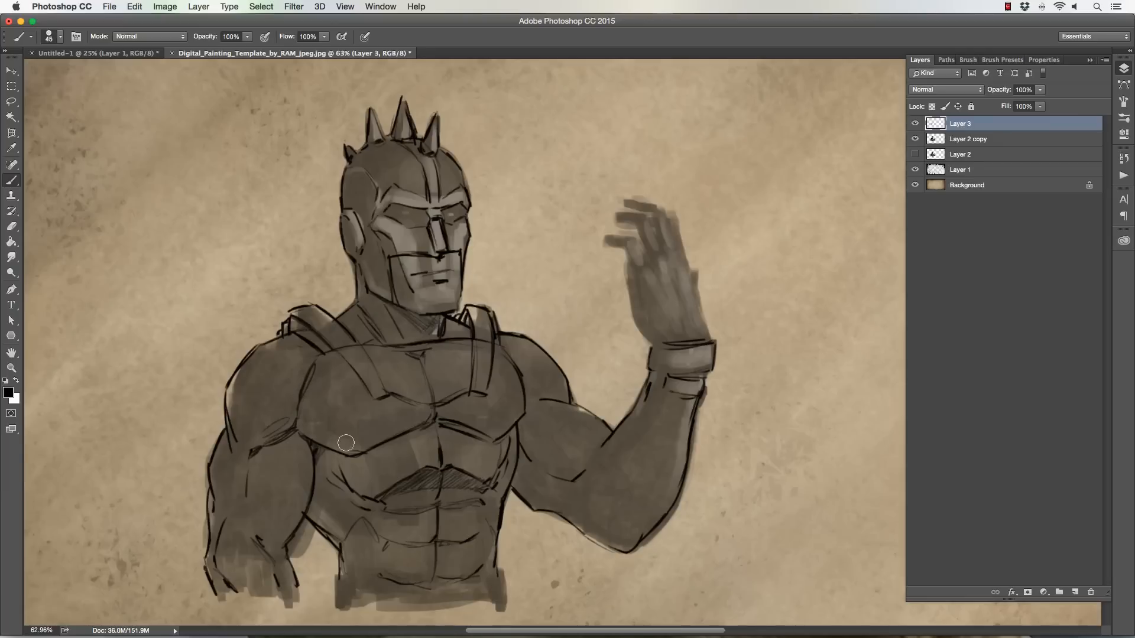
pyautogui.press(']')
pyautogui.press('[')
pyautogui.press('[')
pyautogui.press('[')
pyautogui.press('[')
pyautogui.press('[')
pyautogui.press('[')
pyautogui.press('[')
pyautogui.press('[')
pyautogui.moveTo(653, 491)
pyautogui.mouseDown()
pyautogui.moveTo(632, 516)
pyautogui.moveTo(642, 512)
pyautogui.mouseUp()
pyautogui.moveTo(633, 309)
pyautogui.mouseDown()
pyautogui.moveTo(642, 256)
pyautogui.moveTo(693, 283)
pyautogui.moveTo(710, 341)
pyautogui.mouseUp()
pyautogui.moveTo(645, 260)
pyautogui.mouseDown()
pyautogui.moveTo(642, 229)
pyautogui.moveTo(660, 249)
pyautogui.moveTo(643, 220)
pyautogui.moveTo(643, 248)
pyautogui.moveTo(667, 214)
pyautogui.moveTo(676, 245)
pyautogui.mouseUp()
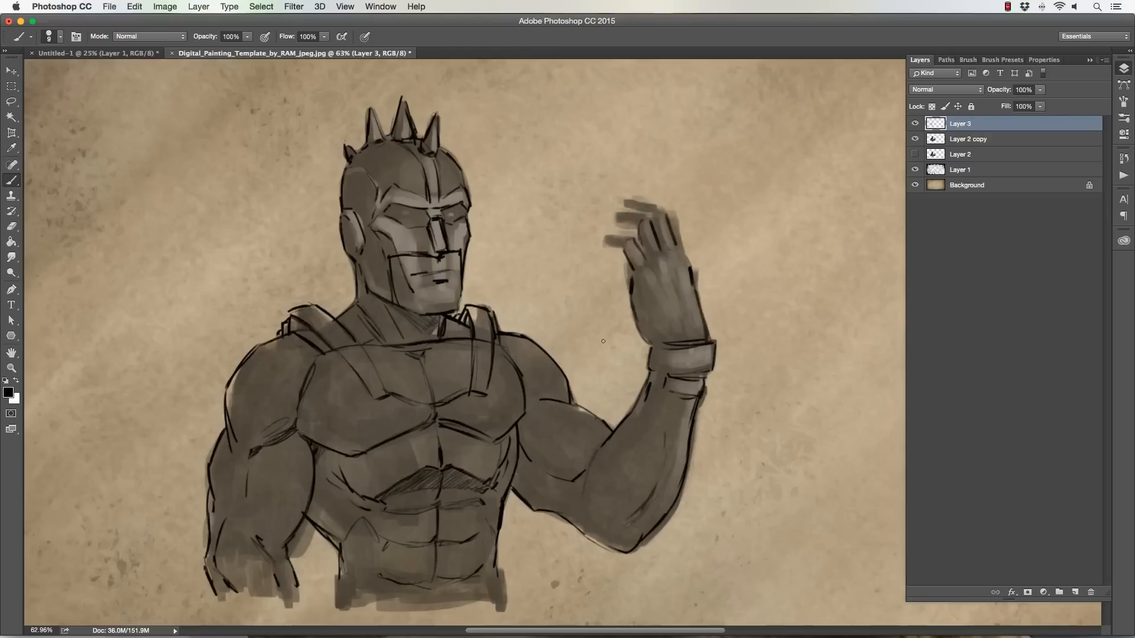
# Draw the raised hand's outer knuckle lines and finger edges with a smaller brush
pyautogui.press('[')
pyautogui.moveTo(683, 243)
pyautogui.mouseDown()
pyautogui.moveTo(670, 215)
pyautogui.moveTo(681, 269)
pyautogui.mouseUp()
pyautogui.moveTo(687, 257); pyautogui.dragTo(681, 244)
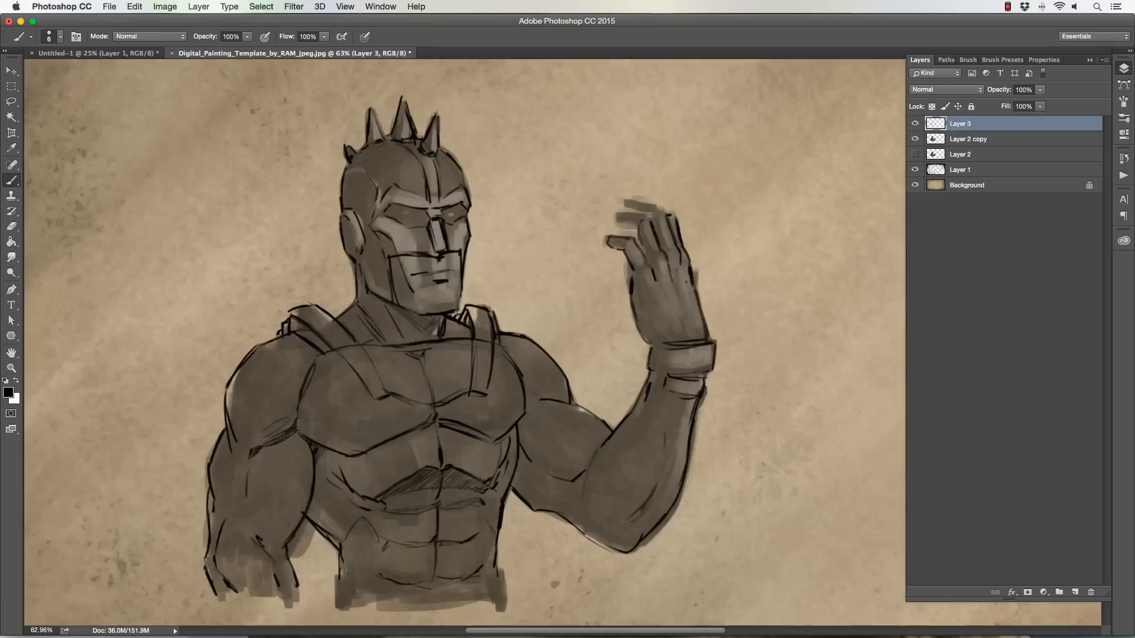
# Try to outline the raised hand's bent fingertips with a finer brush
pyautogui.moveTo(601, 240)
pyautogui.mouseDown()
pyautogui.moveTo(607, 247)
pyautogui.moveTo(624, 214)
pyautogui.moveTo(627, 223)
pyautogui.mouseUp()
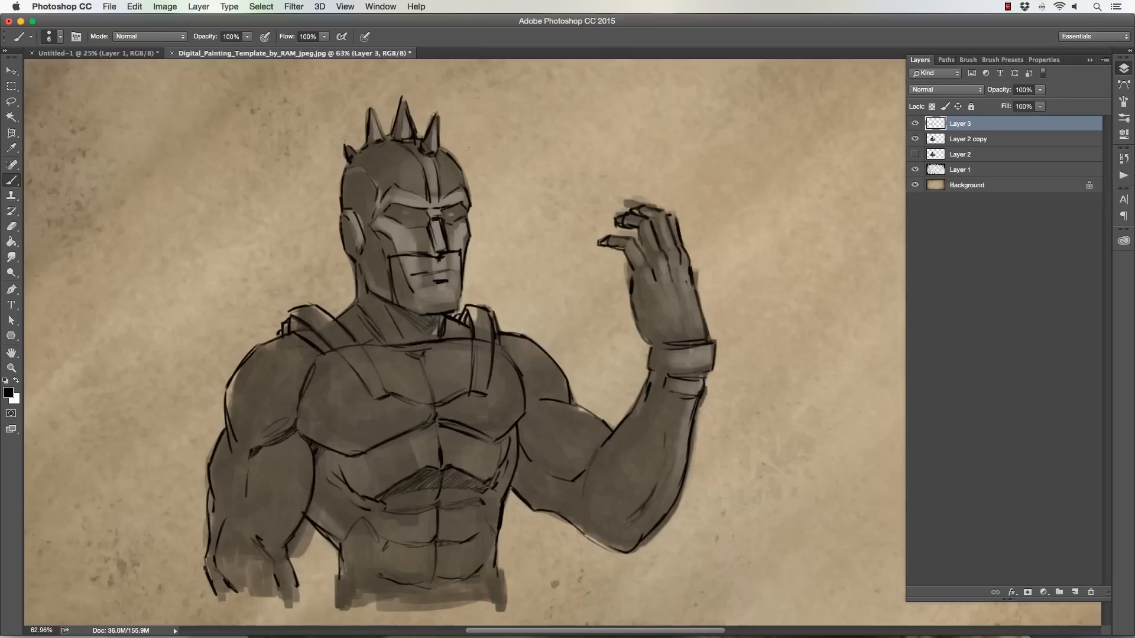
pyautogui.press('[')
pyautogui.press('[')
pyautogui.moveTo(620, 206)
pyautogui.mouseDown()
pyautogui.moveTo(609, 221)
pyautogui.moveTo(614, 245)
pyautogui.moveTo(624, 241)
pyautogui.mouseUp()
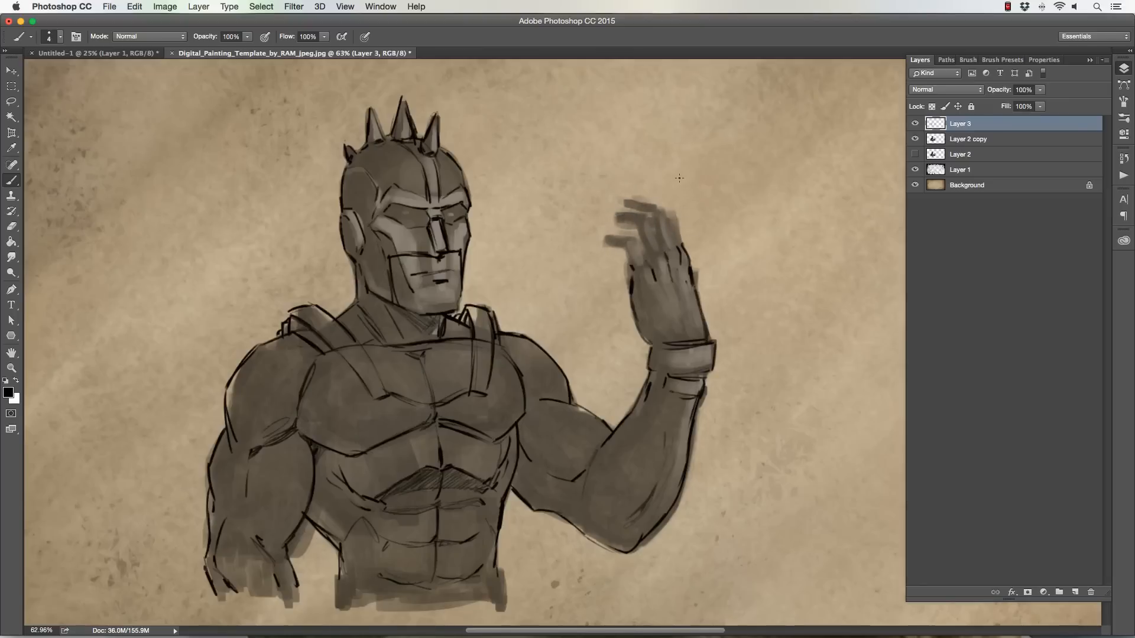
# Add thin muscle lines at the raised arm's elbow crease and along its forearm
pyautogui.moveTo(603, 432); pyautogui.dragTo(607, 433)
pyautogui.moveTo(657, 480); pyautogui.dragTo(660, 447)
pyautogui.moveTo(646, 502); pyautogui.dragTo(620, 522)
# Hide and show Layer 3 to compare the line art with the painting, and add a new layer above it
pyautogui.click(915, 124)
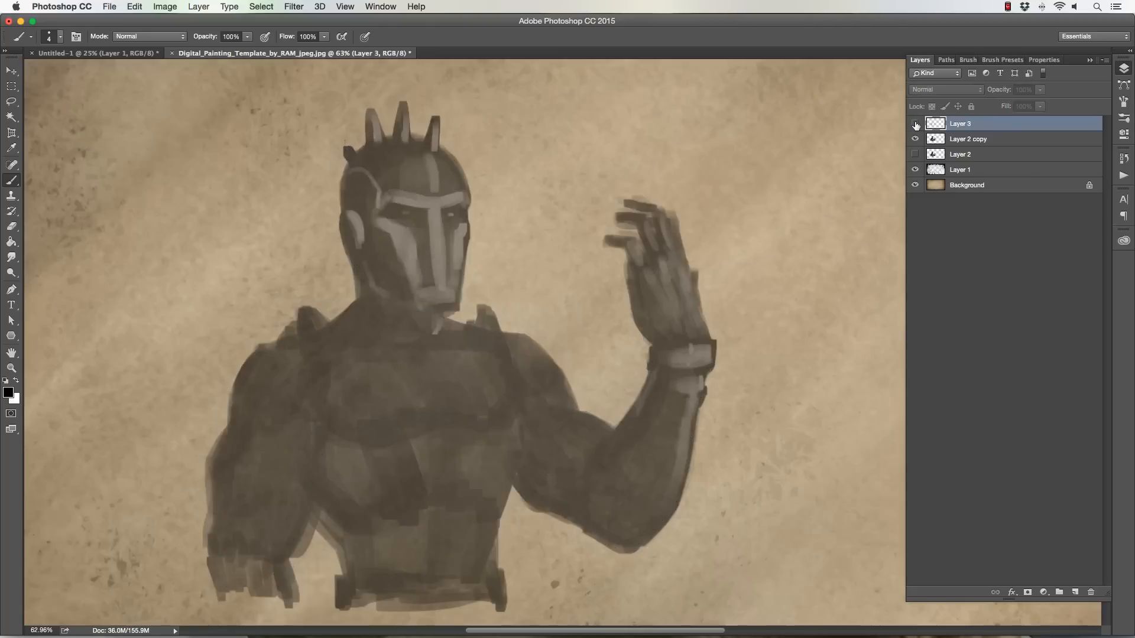
pyautogui.click(916, 126)
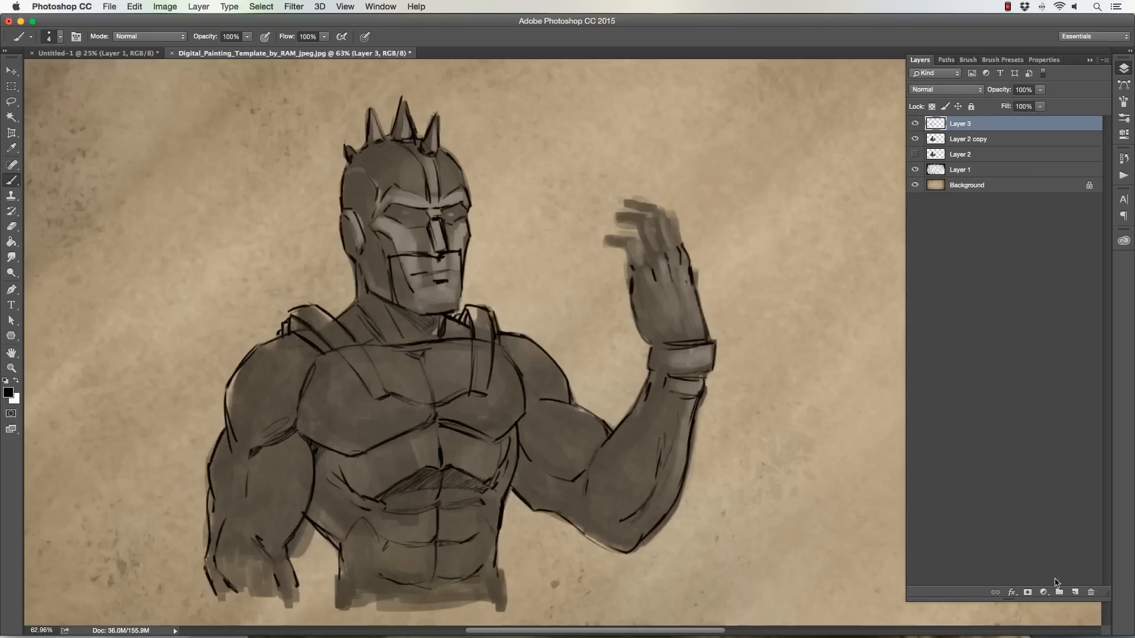
pyautogui.click(1076, 592)
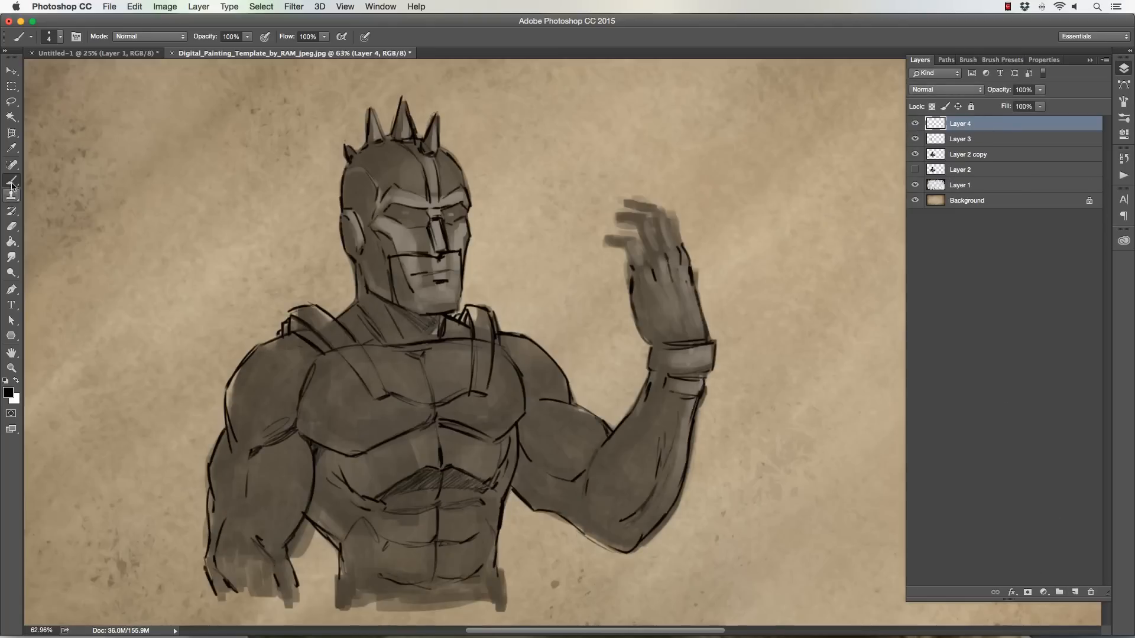
# Shade the underside of the chest muscle and the lowered arm's shoulder with the 005 Chalk Painter Brush, starting at 90 px
pyautogui.click(60, 36)
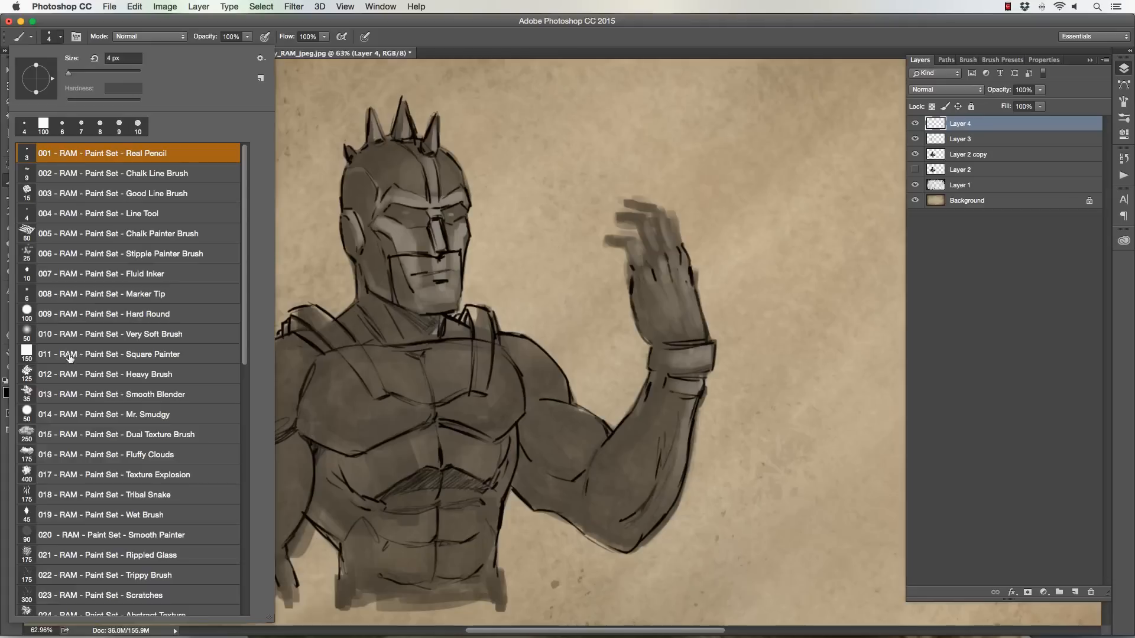
pyautogui.click(68, 241)
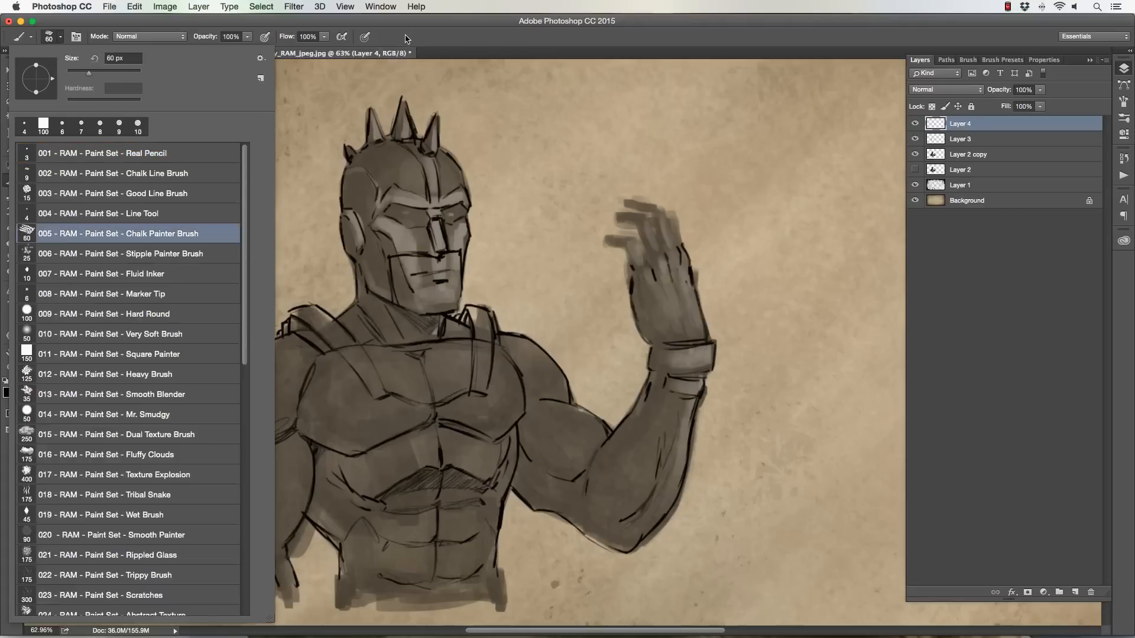
pyautogui.click(373, 58)
pyautogui.press(']')
pyautogui.press(']')
pyautogui.press(']')
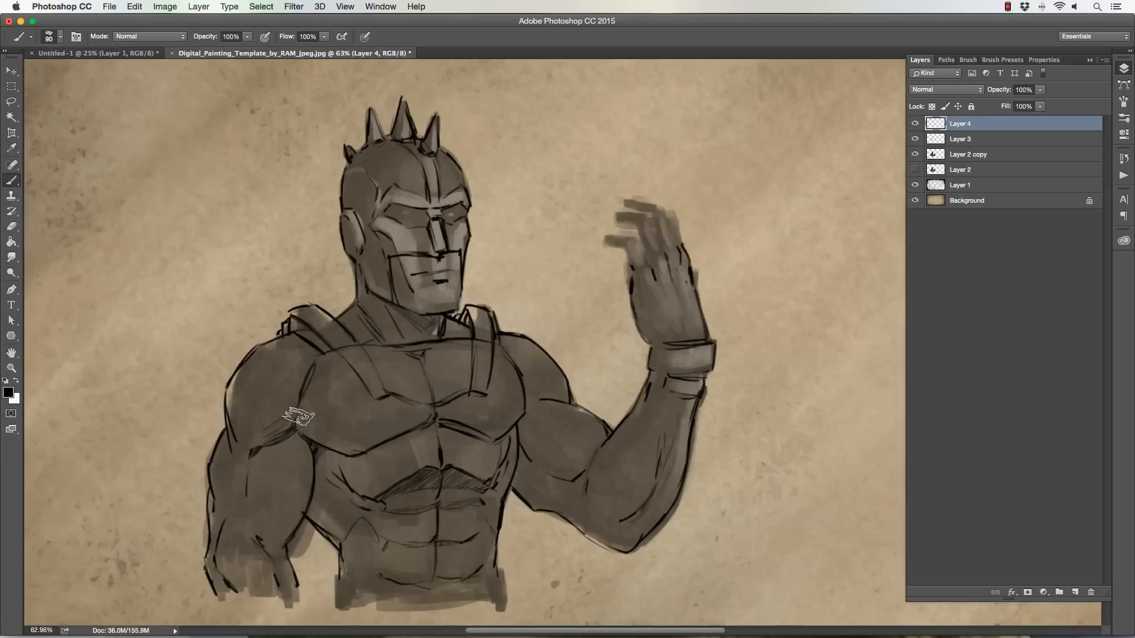
pyautogui.moveTo(297, 419)
pyautogui.mouseDown()
pyautogui.moveTo(340, 443)
pyautogui.moveTo(301, 424)
pyautogui.moveTo(357, 435)
pyautogui.moveTo(420, 359)
pyautogui.moveTo(356, 447)
pyautogui.moveTo(436, 414)
pyautogui.moveTo(350, 446)
pyautogui.mouseUp()
pyautogui.press('[')
pyautogui.press('[')
pyautogui.press(']')
pyautogui.moveTo(278, 414)
pyautogui.mouseDown()
pyautogui.moveTo(241, 447)
pyautogui.moveTo(240, 374)
pyautogui.moveTo(242, 384)
pyautogui.moveTo(258, 357)
pyautogui.moveTo(235, 406)
pyautogui.mouseUp()
# Shade the lowered arm below the shoulder and along its outer edge with a smaller brush
pyautogui.press('[')
pyautogui.moveTo(253, 455)
pyautogui.mouseDown()
pyautogui.moveTo(265, 528)
pyautogui.moveTo(295, 519)
pyautogui.moveTo(295, 499)
pyautogui.mouseUp()
pyautogui.press('[')
pyautogui.press('[')
pyautogui.moveTo(214, 475)
pyautogui.mouseDown()
pyautogui.moveTo(218, 491)
pyautogui.moveTo(248, 461)
pyautogui.mouseUp()
# Shade the side of the ribs and the undersides of the abdominal muscles, adjusting the brush size
pyautogui.press(']')
pyautogui.moveTo(323, 520)
pyautogui.mouseDown()
pyautogui.moveTo(326, 467)
pyautogui.moveTo(371, 490)
pyautogui.moveTo(423, 473)
pyautogui.moveTo(464, 478)
pyautogui.mouseUp()
pyautogui.press(']')
pyautogui.press(']')
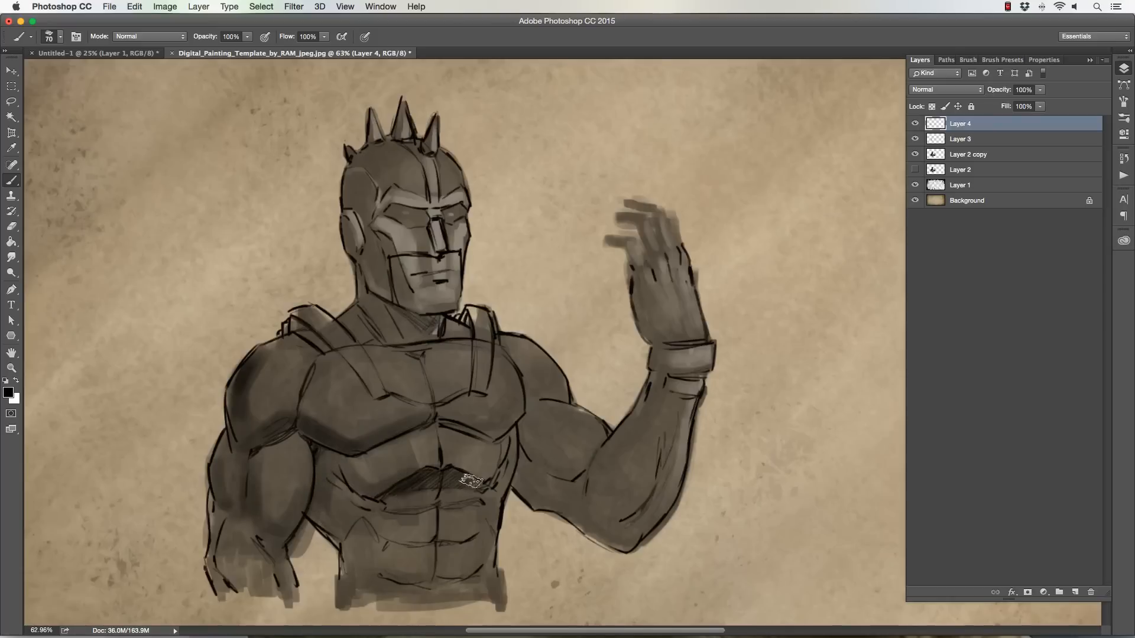
pyautogui.moveTo(382, 507)
pyautogui.mouseDown()
pyautogui.moveTo(424, 519)
pyautogui.moveTo(471, 506)
pyautogui.mouseUp()
pyautogui.press('[')
pyautogui.moveTo(374, 529)
pyautogui.mouseDown()
pyautogui.moveTo(407, 551)
pyautogui.moveTo(383, 543)
pyautogui.moveTo(474, 546)
pyautogui.mouseUp()
# Shade the raised arm's upper arm muscles and the inner forearm near the elbow with a smaller brush
pyautogui.press('[')
pyautogui.moveTo(532, 413)
pyautogui.mouseDown()
pyautogui.moveTo(529, 441)
pyautogui.moveTo(543, 458)
pyautogui.moveTo(532, 440)
pyautogui.moveTo(573, 475)
pyautogui.moveTo(554, 464)
pyautogui.moveTo(580, 461)
pyautogui.mouseUp()
pyautogui.press('[')
pyautogui.moveTo(513, 486); pyautogui.dragTo(538, 502)
pyautogui.moveTo(521, 462)
pyautogui.mouseDown()
pyautogui.moveTo(542, 504)
pyautogui.moveTo(612, 538)
pyautogui.moveTo(645, 478)
pyautogui.moveTo(607, 496)
pyautogui.mouseUp()
# Deepen the shading across the chest muscle and darken both shoulder straps
pyautogui.press('[')
pyautogui.press(']')
pyautogui.moveTo(303, 385)
pyautogui.mouseDown()
pyautogui.moveTo(318, 423)
pyautogui.moveTo(307, 397)
pyautogui.moveTo(364, 434)
pyautogui.moveTo(313, 410)
pyautogui.moveTo(349, 433)
pyautogui.moveTo(339, 433)
pyautogui.moveTo(422, 411)
pyautogui.mouseUp()
pyautogui.press(']')
pyautogui.press('[')
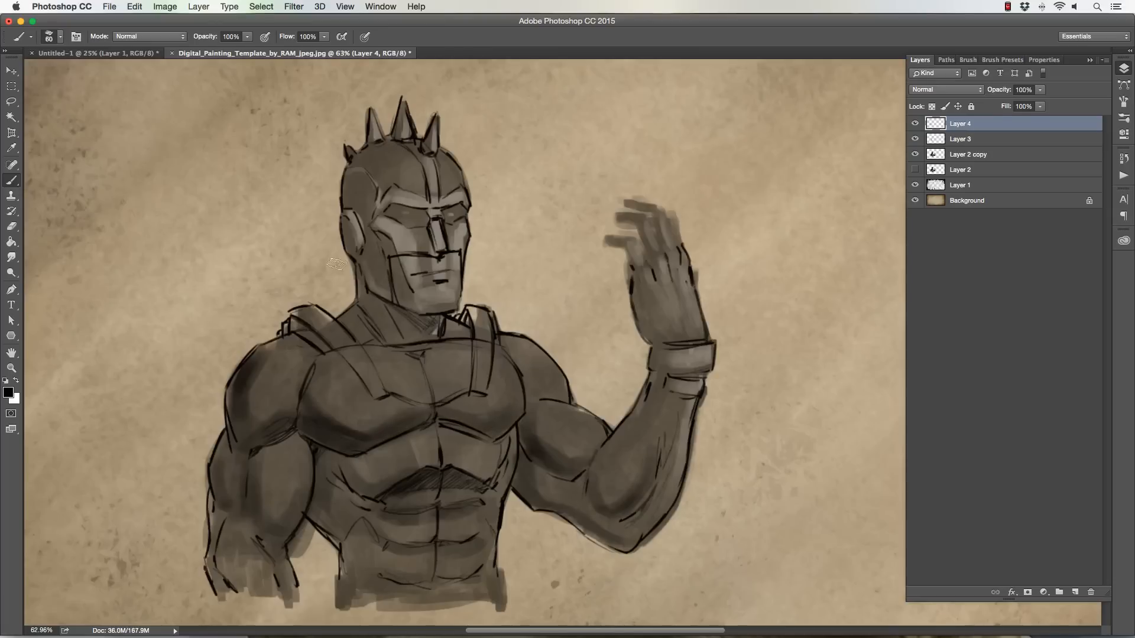
pyautogui.press(']')
pyautogui.moveTo(371, 378)
pyautogui.mouseDown()
pyautogui.moveTo(333, 336)
pyautogui.moveTo(376, 389)
pyautogui.mouseUp()
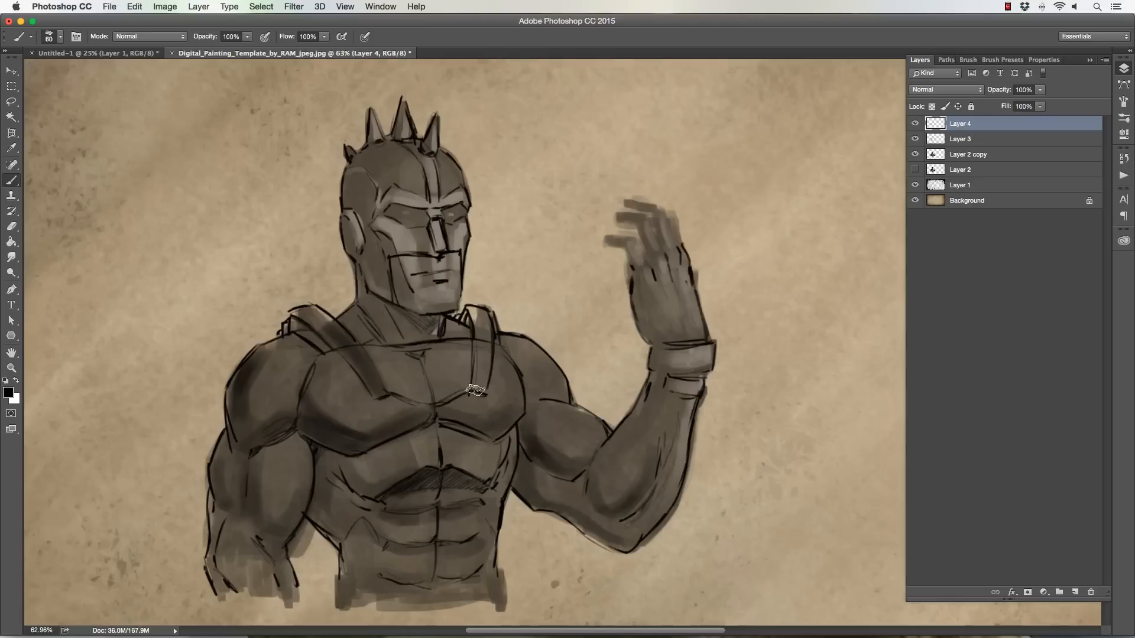
pyautogui.moveTo(476, 385); pyautogui.dragTo(478, 321)
# Shade the helmet's side, eye area and cheek with a smaller brush
pyautogui.press('[')
pyautogui.press('[')
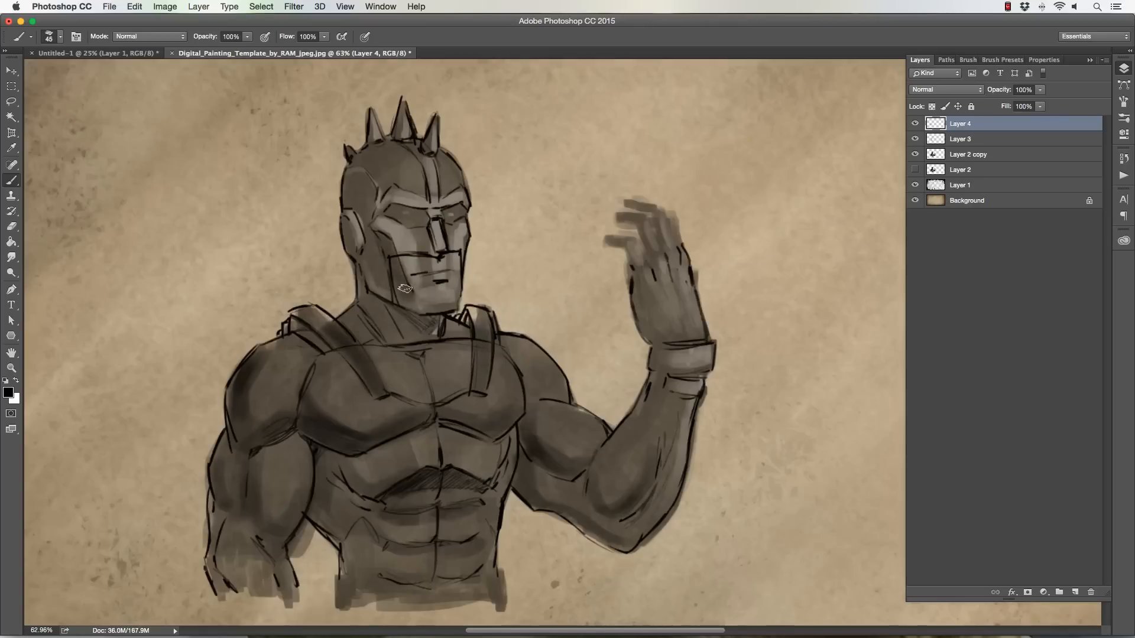
pyautogui.press('[')
pyautogui.moveTo(420, 218)
pyautogui.mouseDown()
pyautogui.moveTo(389, 213)
pyautogui.moveTo(455, 215)
pyautogui.moveTo(416, 196)
pyautogui.moveTo(426, 191)
pyautogui.moveTo(381, 144)
pyautogui.moveTo(353, 173)
pyautogui.moveTo(355, 214)
pyautogui.moveTo(381, 287)
pyautogui.mouseUp()
pyautogui.press(']')
pyautogui.moveTo(351, 216)
pyautogui.mouseDown()
pyautogui.moveTo(358, 253)
pyautogui.moveTo(435, 312)
pyautogui.moveTo(414, 298)
pyautogui.moveTo(427, 285)
pyautogui.moveTo(391, 260)
pyautogui.moveTo(445, 258)
pyautogui.moveTo(424, 246)
pyautogui.moveTo(426, 229)
pyautogui.mouseUp()
# Darken the lowered arm's shoulder with a larger brush and add shading to its forearm
pyautogui.press(']')
pyautogui.press(']')
pyautogui.press(']')
pyautogui.press(']')
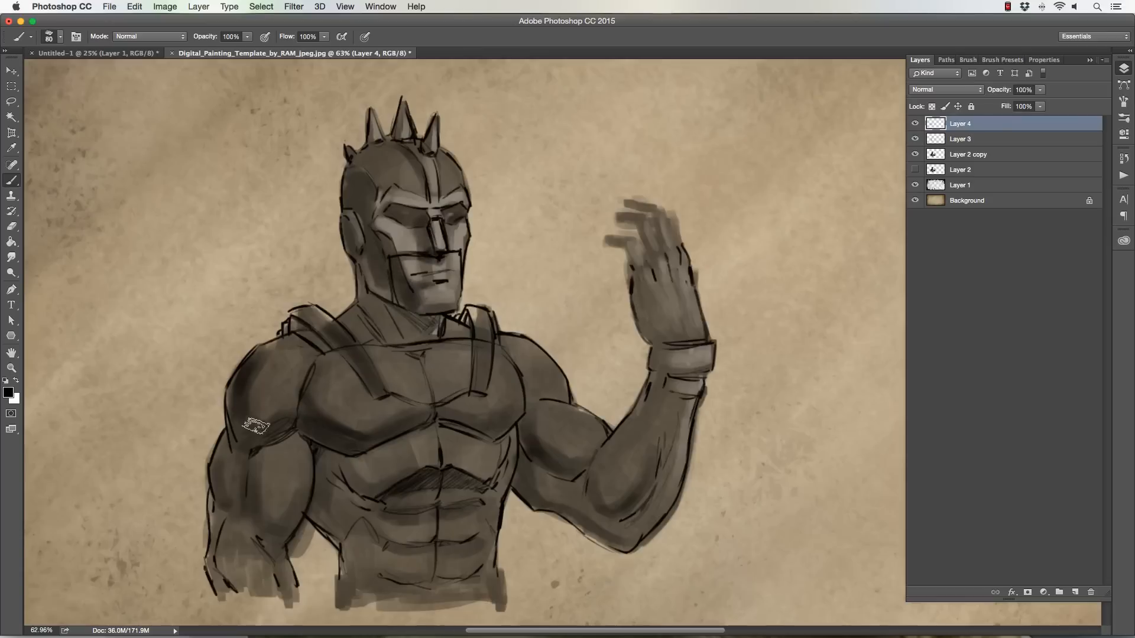
pyautogui.press('[')
pyautogui.press('[')
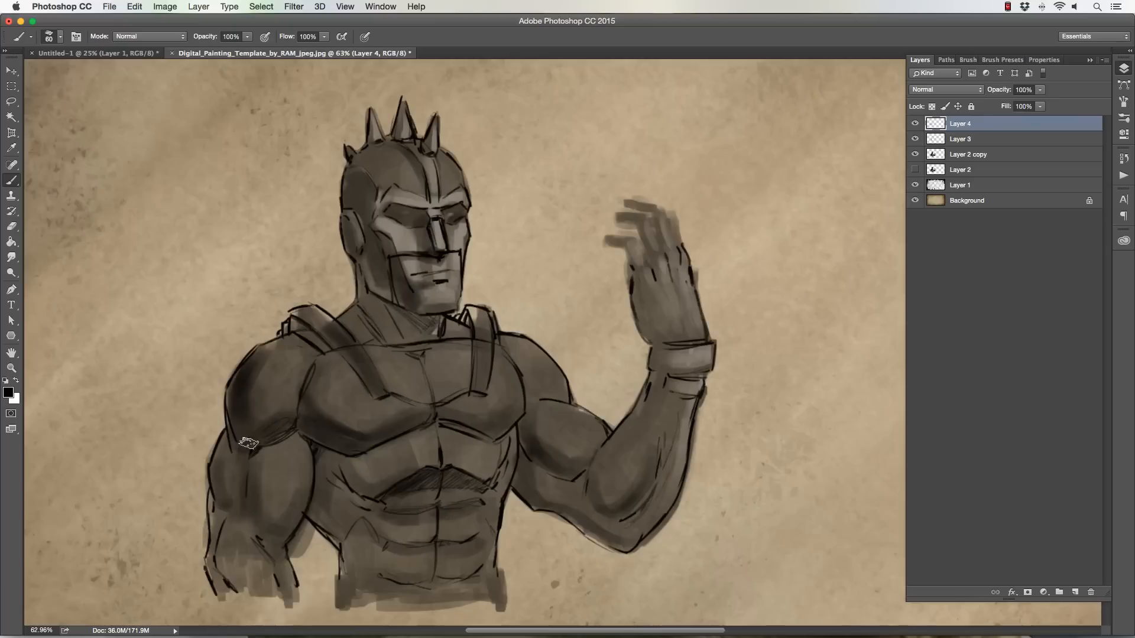
pyautogui.moveTo(260, 526)
pyautogui.mouseDown()
pyautogui.moveTo(236, 535)
pyautogui.moveTo(227, 561)
pyautogui.moveTo(239, 582)
pyautogui.moveTo(246, 557)
pyautogui.mouseUp()
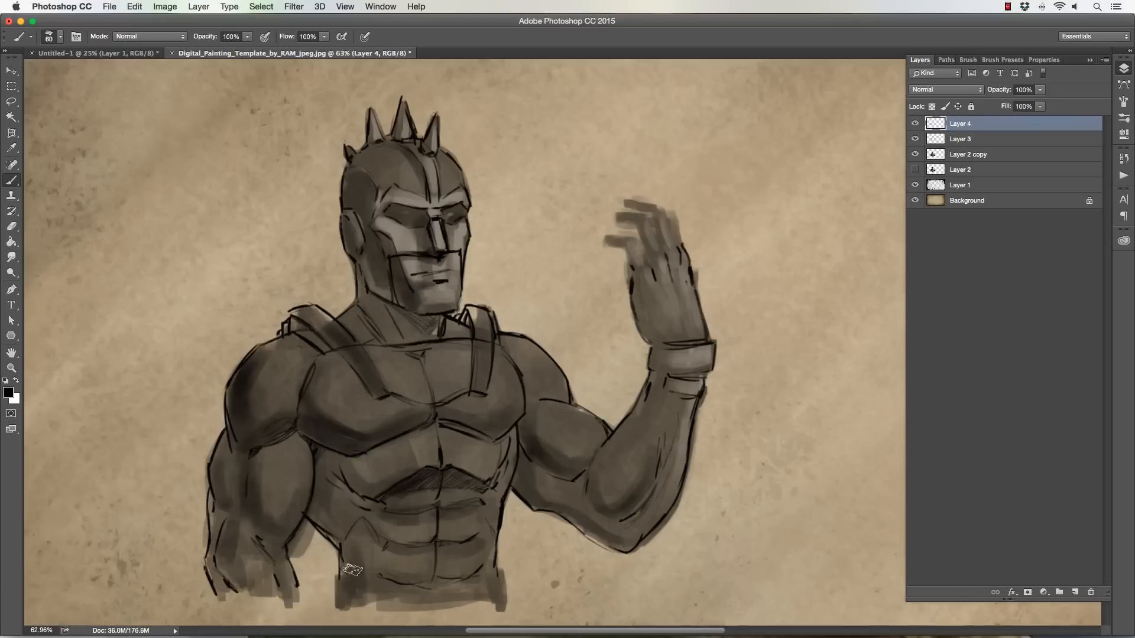
# Merge Layer 4 and Layer 3 down into Layer 2 copy
pyautogui.press(']')
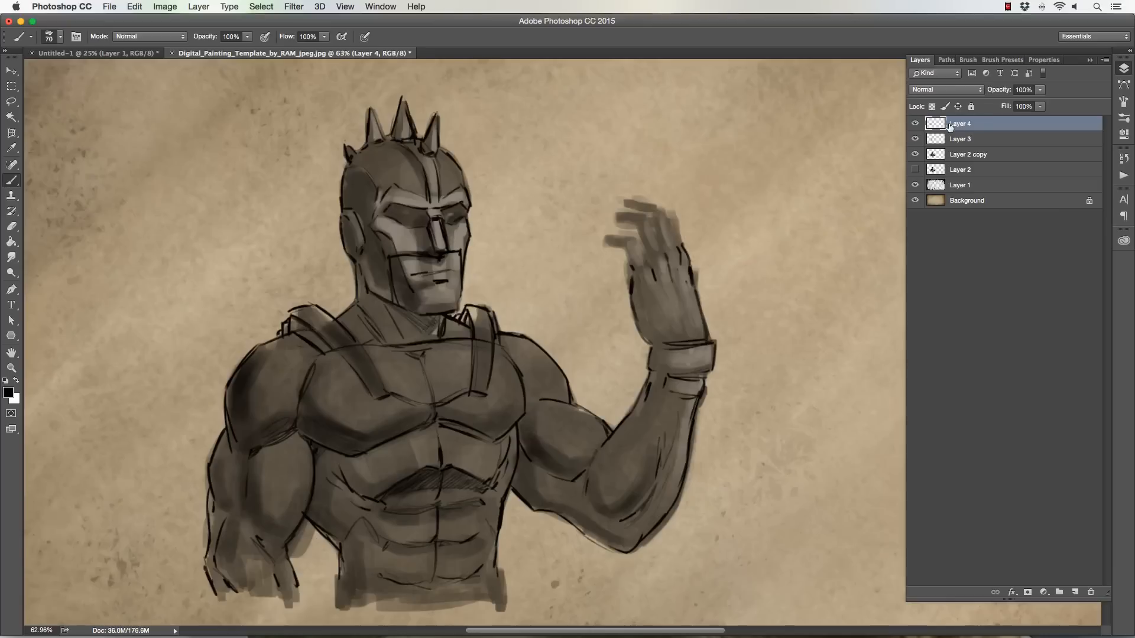
pyautogui.press('BackSpace')
pyautogui.press('BackSpace')
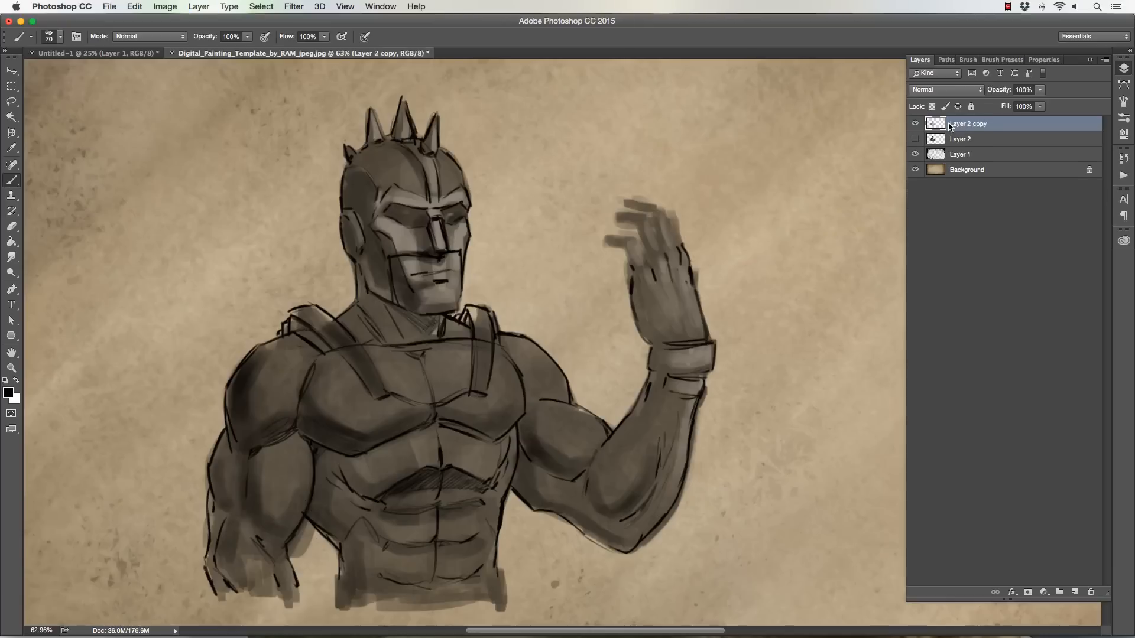
# Lasso the head and scale it down to about 93%, placing it over the neck
pyautogui.press('l')
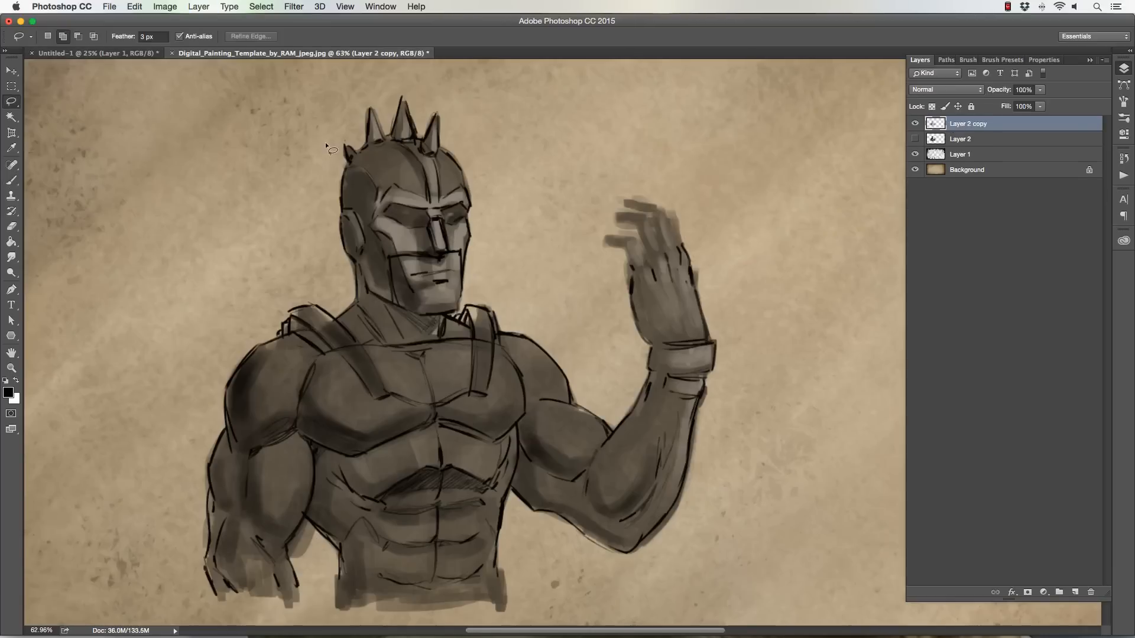
pyautogui.moveTo(388, 84)
pyautogui.mouseDown()
pyautogui.moveTo(480, 254)
pyautogui.moveTo(456, 319)
pyautogui.moveTo(413, 313)
pyautogui.moveTo(307, 189)
pyautogui.mouseUp()
pyautogui.hotkey('ctrl', 't')
pyautogui.moveTo(304, 79); pyautogui.dragTo(316, 96)
pyautogui.moveTo(365, 174); pyautogui.dragTo(357, 168)
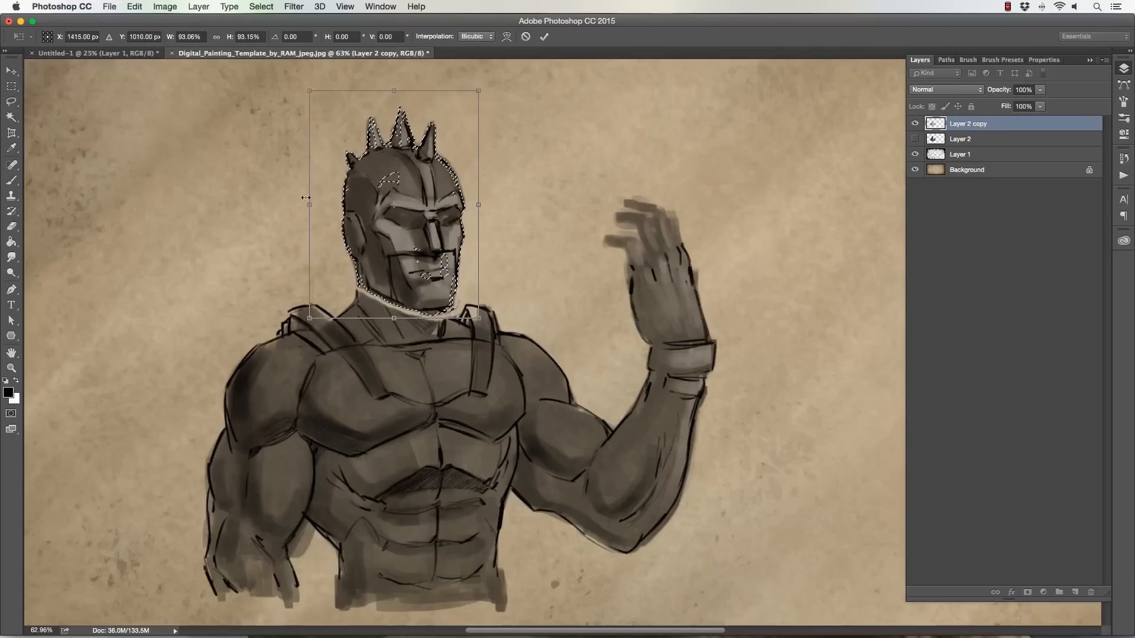
pyautogui.press('Return')
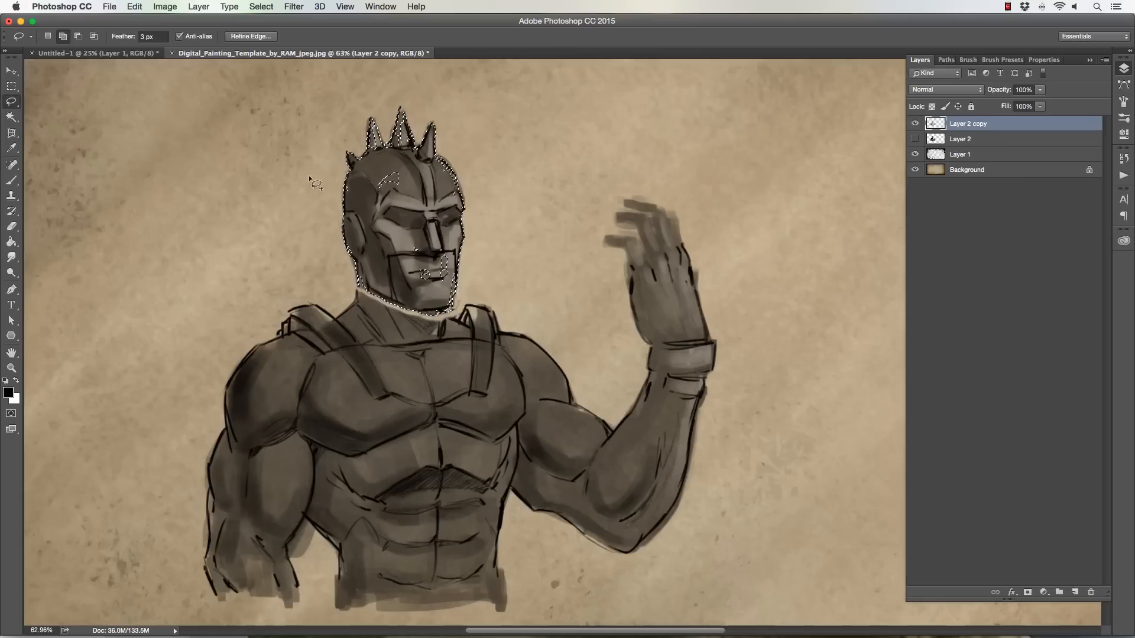
# Cut the selected head and paste it onto its own layer
pyautogui.hotkey('ctrl', 't')
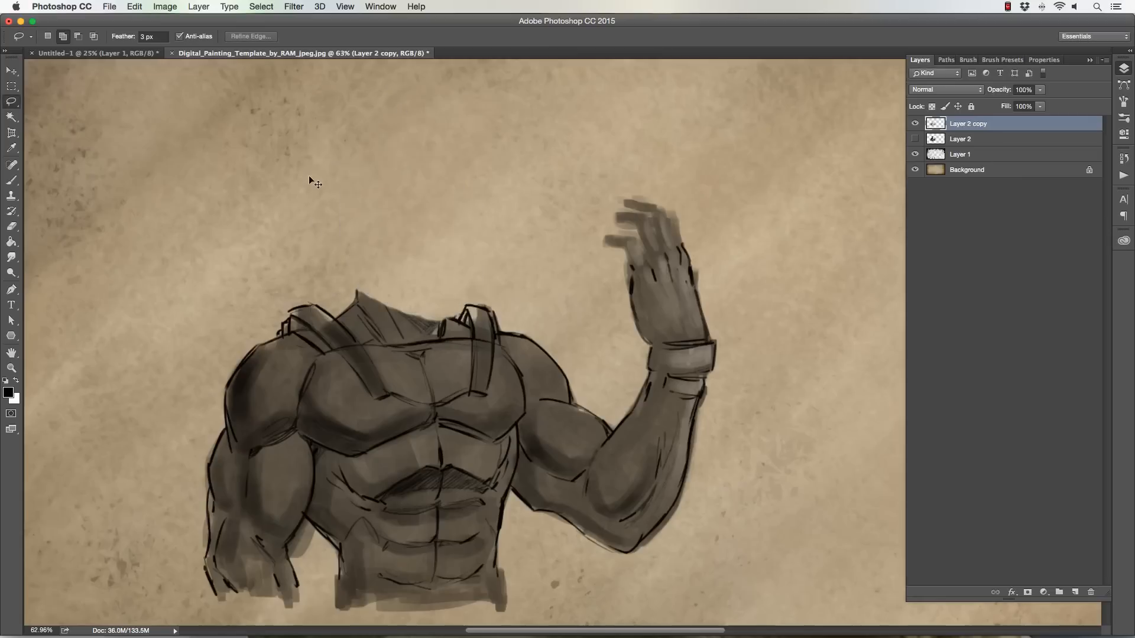
pyautogui.press('super+v')
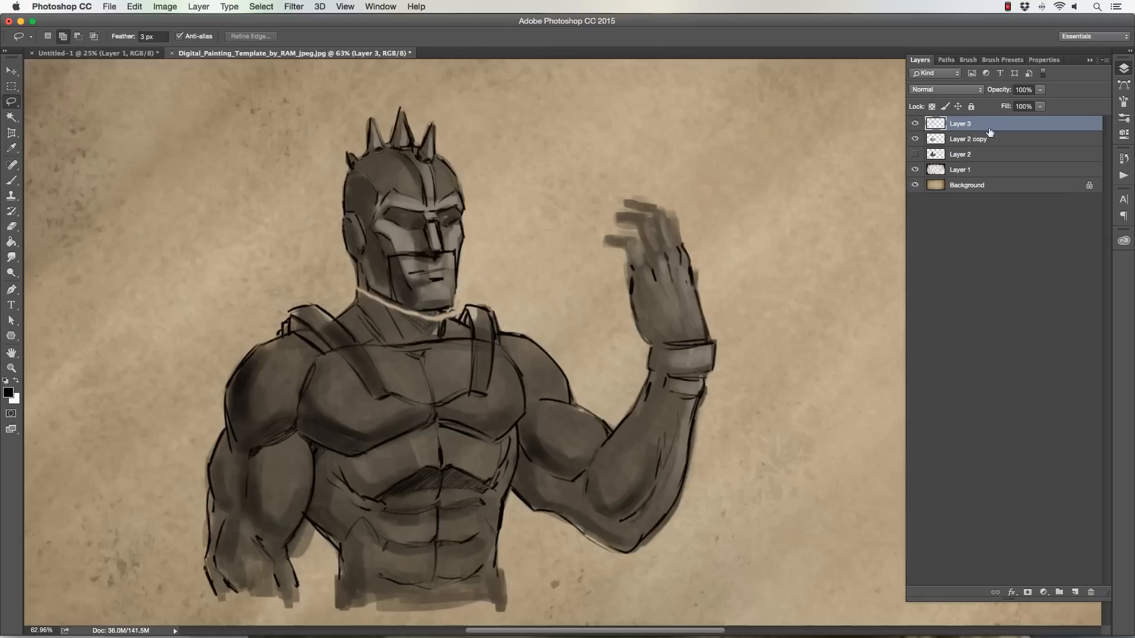
# Smudge the neck on Layer 2 copy up to the jaw with the 011 Square Painter brush to close the gap
pyautogui.click(985, 136)
pyautogui.click(11, 257)
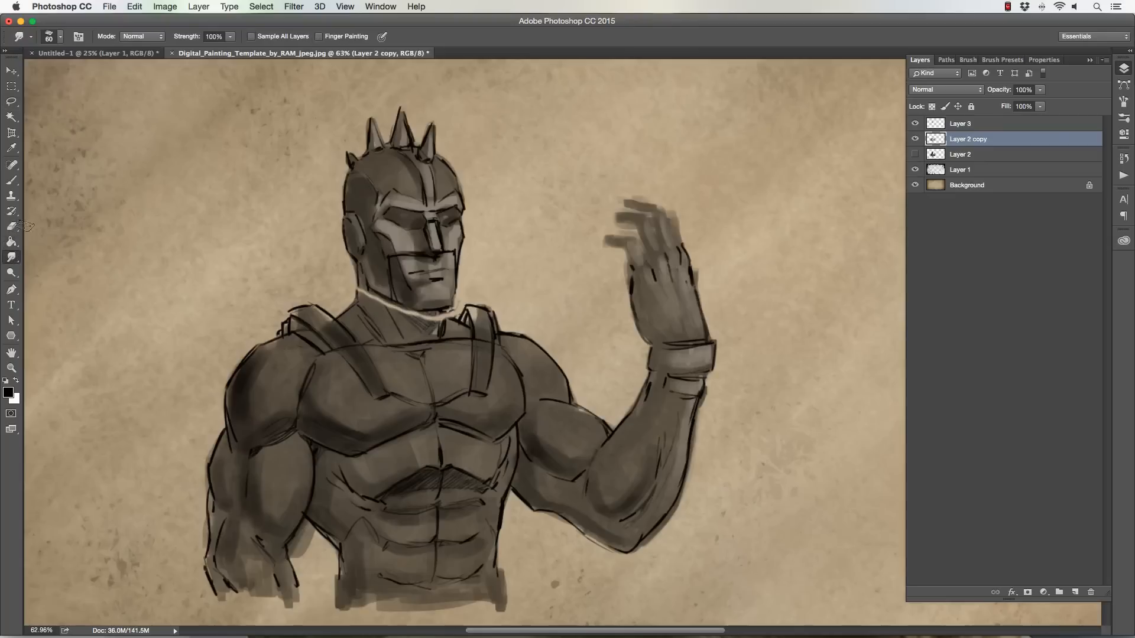
pyautogui.click(60, 37)
pyautogui.click(73, 352)
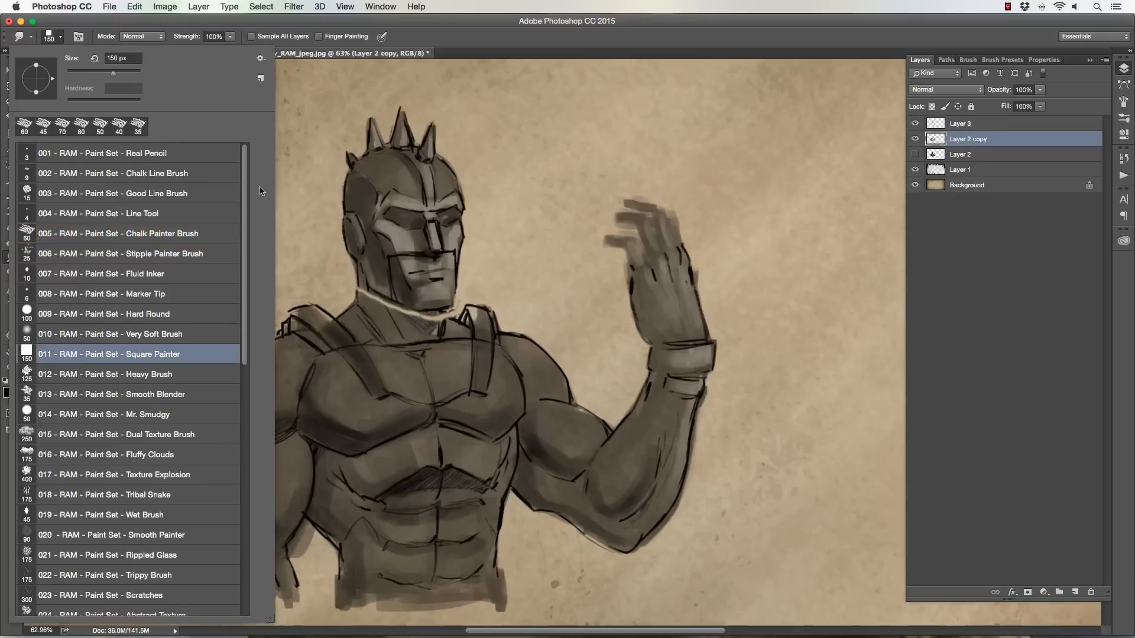
pyautogui.press('Return')
pyautogui.press('[')
pyautogui.press('[')
pyautogui.press('[')
pyautogui.press('[')
pyautogui.moveTo(375, 305)
pyautogui.mouseDown()
pyautogui.moveTo(373, 281)
pyautogui.moveTo(394, 311)
pyautogui.moveTo(397, 302)
pyautogui.moveTo(433, 303)
pyautogui.mouseUp()
pyautogui.press('[')
pyautogui.press('[')
pyautogui.press('[')
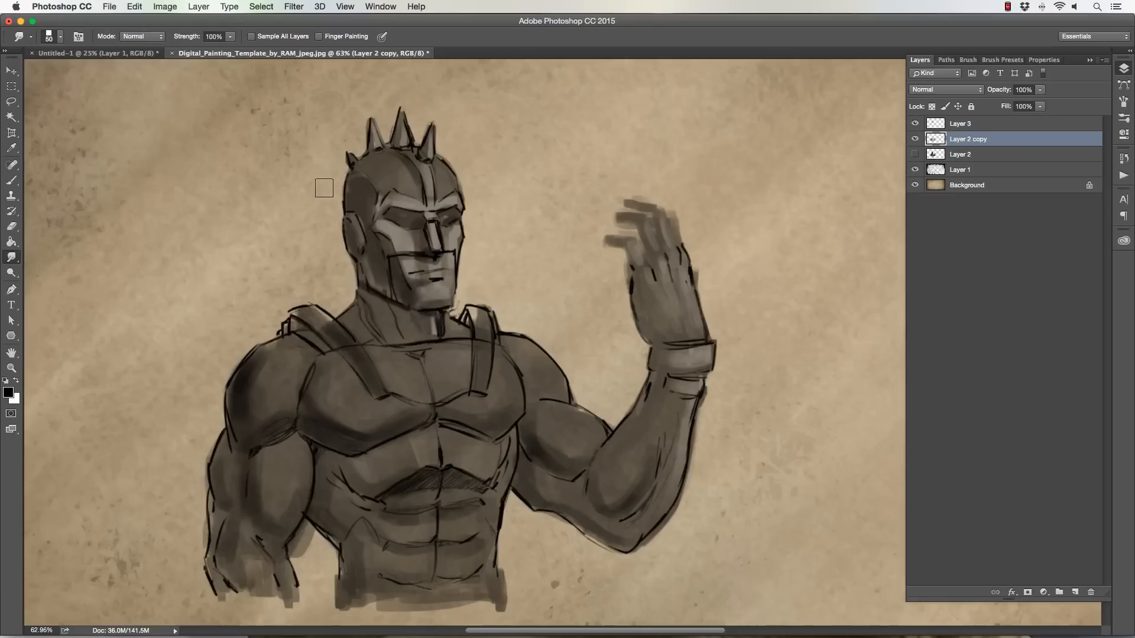
# Merge the pasted head layer down into Layer 2 copy
pyautogui.click(1000, 125)
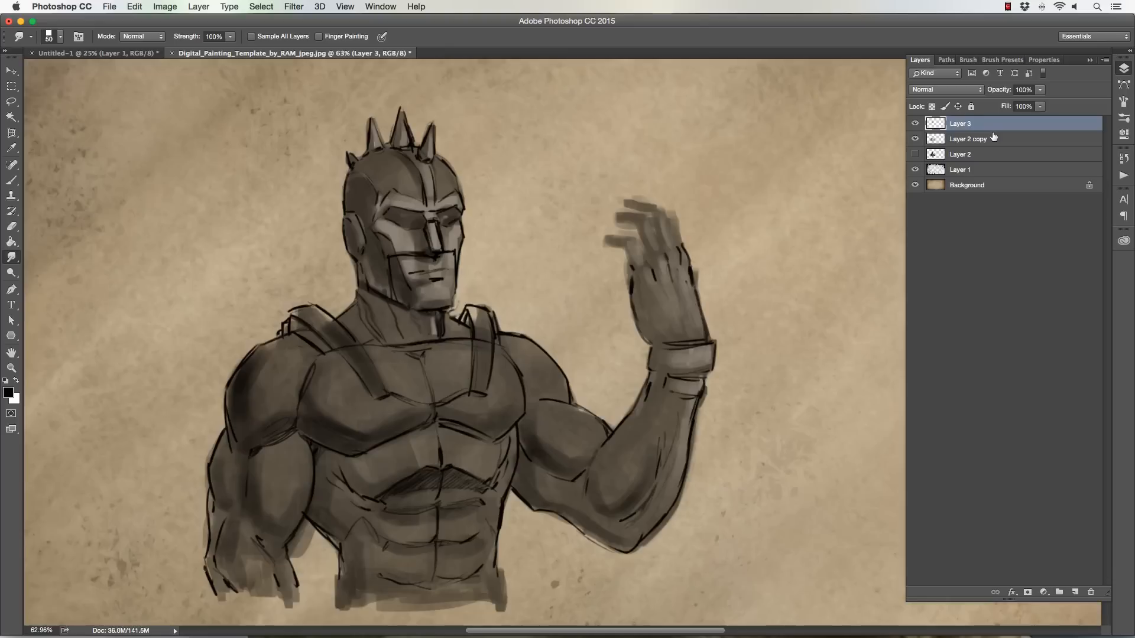
pyautogui.press('Delete')
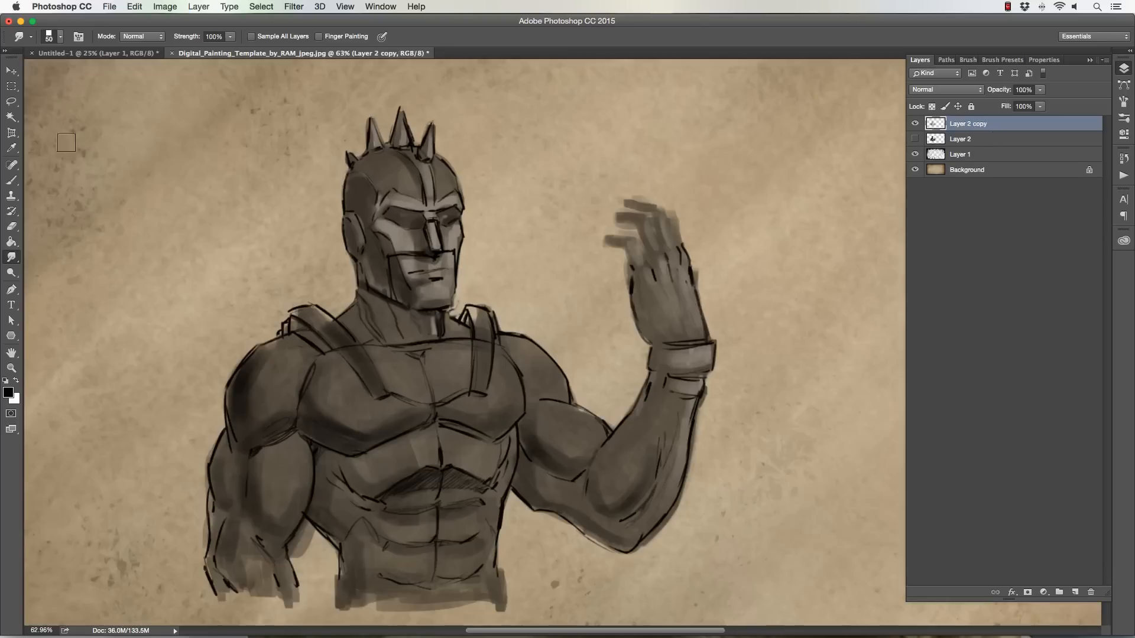
# Erase the raised hand's fingers and block in a clenched fist in their place with the brush
pyautogui.click(12, 226)
pyautogui.moveTo(618, 234)
pyautogui.mouseDown()
pyautogui.moveTo(636, 185)
pyautogui.moveTo(661, 218)
pyautogui.moveTo(651, 235)
pyautogui.moveTo(616, 243)
pyautogui.moveTo(664, 228)
pyautogui.moveTo(634, 237)
pyautogui.mouseUp()
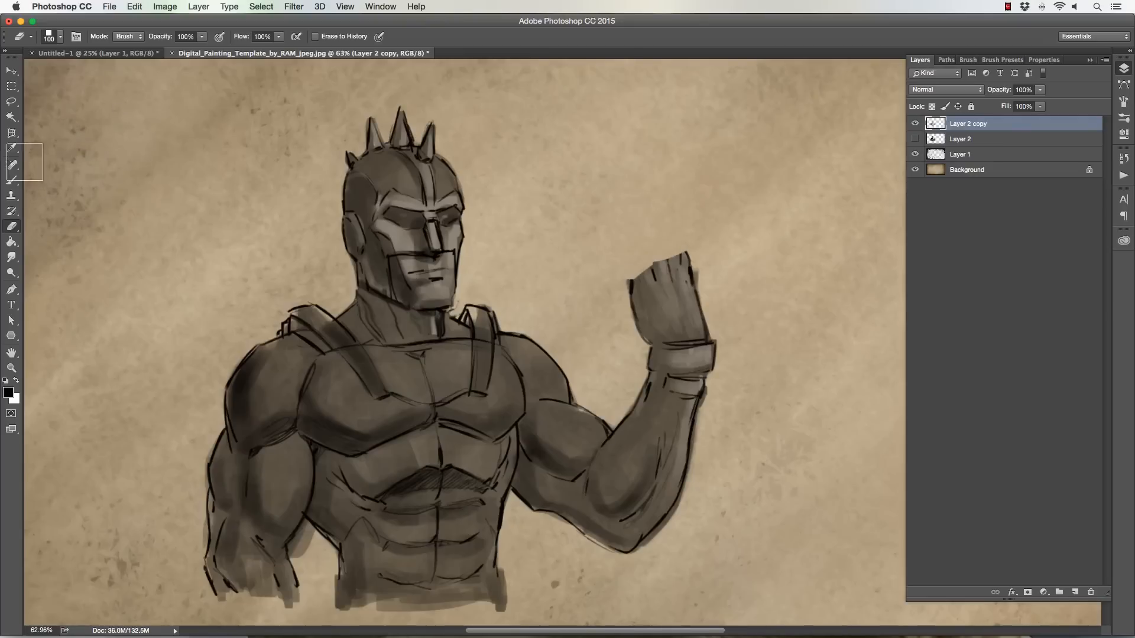
pyautogui.press('b')
pyautogui.moveTo(665, 247)
pyautogui.mouseDown()
pyautogui.moveTo(636, 255)
pyautogui.moveTo(648, 265)
pyautogui.moveTo(634, 256)
pyautogui.moveTo(613, 279)
pyautogui.moveTo(628, 298)
pyautogui.mouseUp()
pyautogui.press('[')
pyautogui.moveTo(683, 272); pyautogui.dragTo(702, 301)
pyautogui.moveTo(632, 251)
pyautogui.mouseDown()
pyautogui.moveTo(643, 246)
pyautogui.moveTo(608, 275)
pyautogui.moveTo(610, 299)
pyautogui.moveTo(668, 245)
pyautogui.mouseUp()
# Shade the palm side of the fist and define its top edge with a smaller brush
pyautogui.press('[')
pyautogui.moveTo(630, 310)
pyautogui.mouseDown()
pyautogui.moveTo(655, 345)
pyautogui.moveTo(686, 345)
pyautogui.moveTo(665, 375)
pyautogui.mouseUp()
pyautogui.press('[')
pyautogui.press(']')
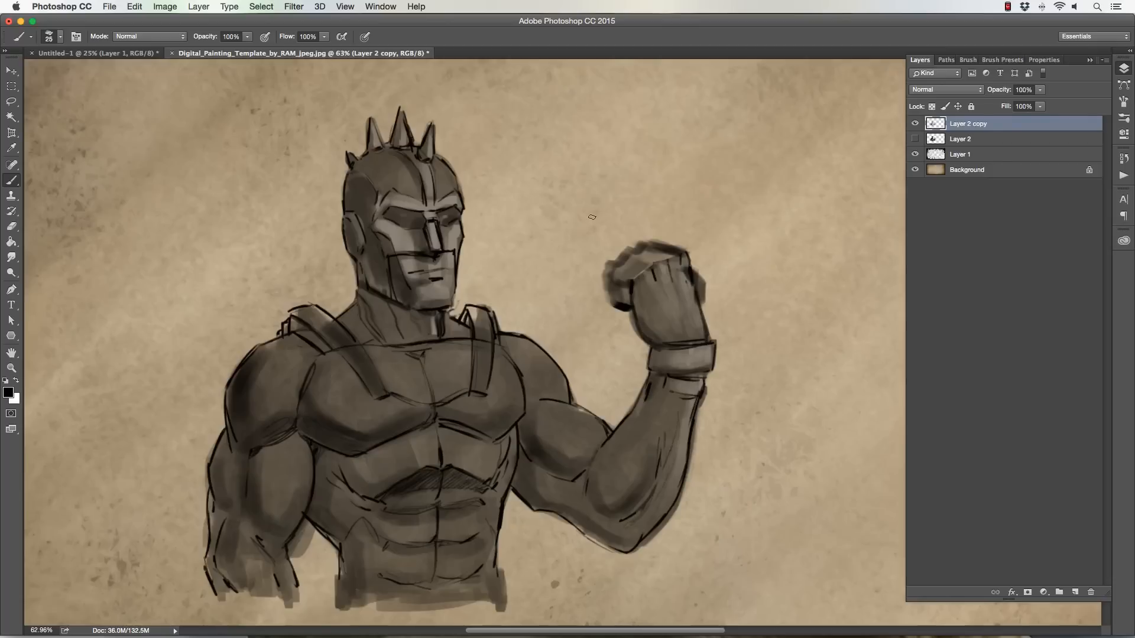
pyautogui.moveTo(676, 253)
pyautogui.mouseDown()
pyautogui.moveTo(629, 248)
pyautogui.moveTo(647, 251)
pyautogui.moveTo(616, 266)
pyautogui.mouseUp()
# Erase the excess paint around the top and both sides of the fist with progressively smaller eraser sizes
pyautogui.click(11, 227)
pyautogui.moveTo(638, 234)
pyautogui.mouseDown()
pyautogui.moveTo(687, 235)
pyautogui.moveTo(632, 228)
pyautogui.mouseUp()
pyautogui.press('[')
pyautogui.press('[')
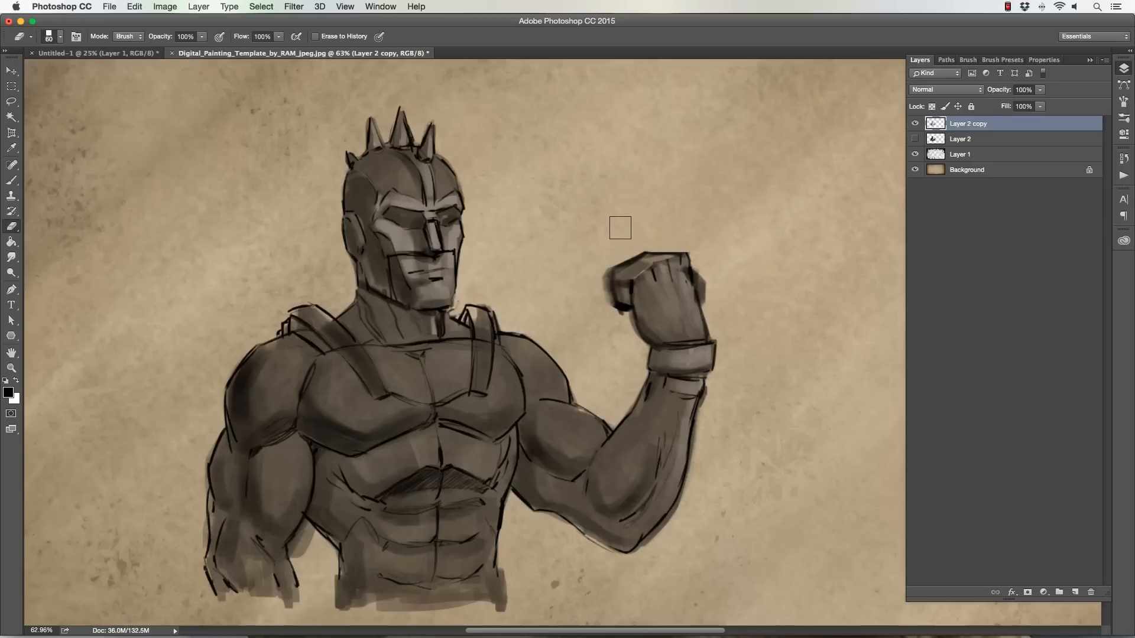
pyautogui.press('[')
pyautogui.press('[')
pyautogui.moveTo(628, 250)
pyautogui.mouseDown()
pyautogui.moveTo(609, 263)
pyautogui.moveTo(612, 319)
pyautogui.mouseUp()
pyautogui.moveTo(709, 276); pyautogui.dragTo(707, 295)
pyautogui.press('[')
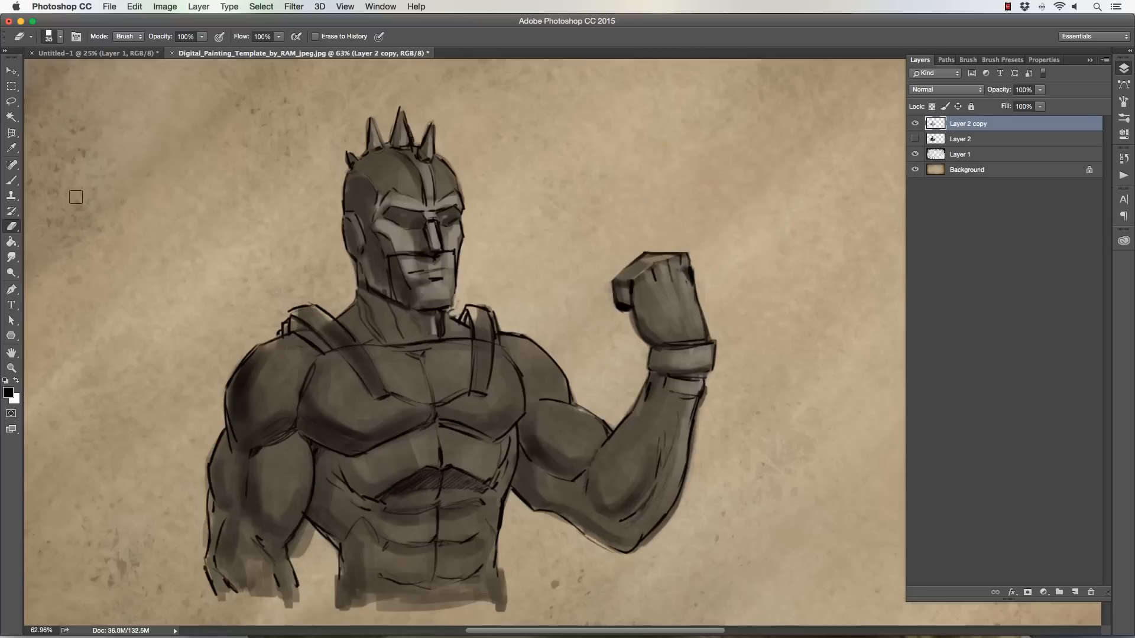
# Trim the outer edges of the raised arm's wristband, forearm and elbow with a small eraser
pyautogui.click(11, 181)
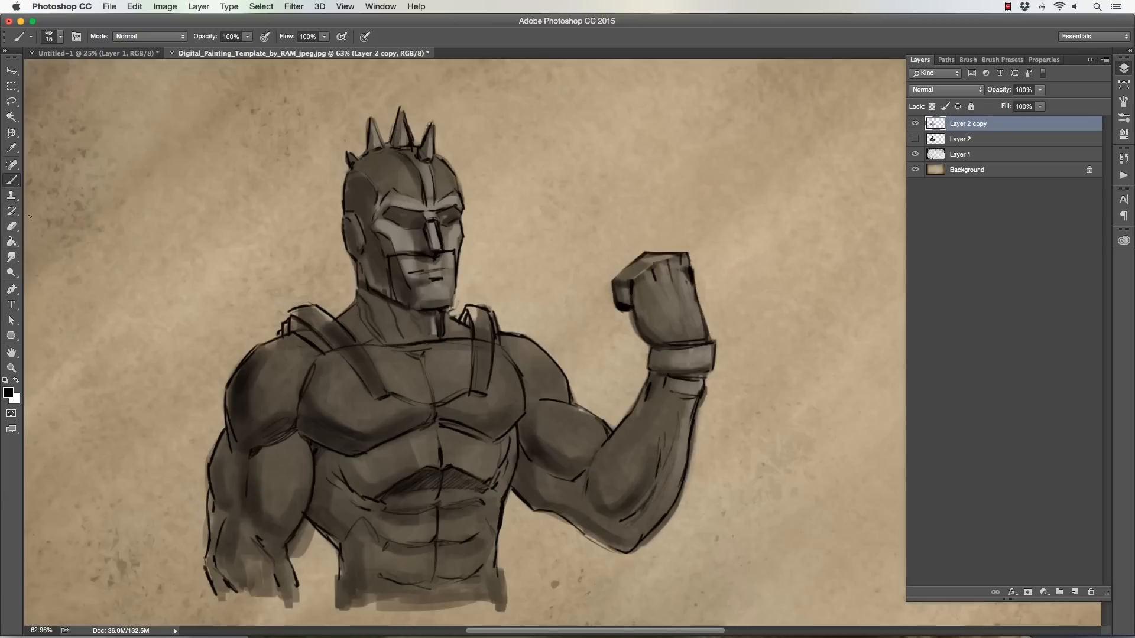
pyautogui.click(11, 226)
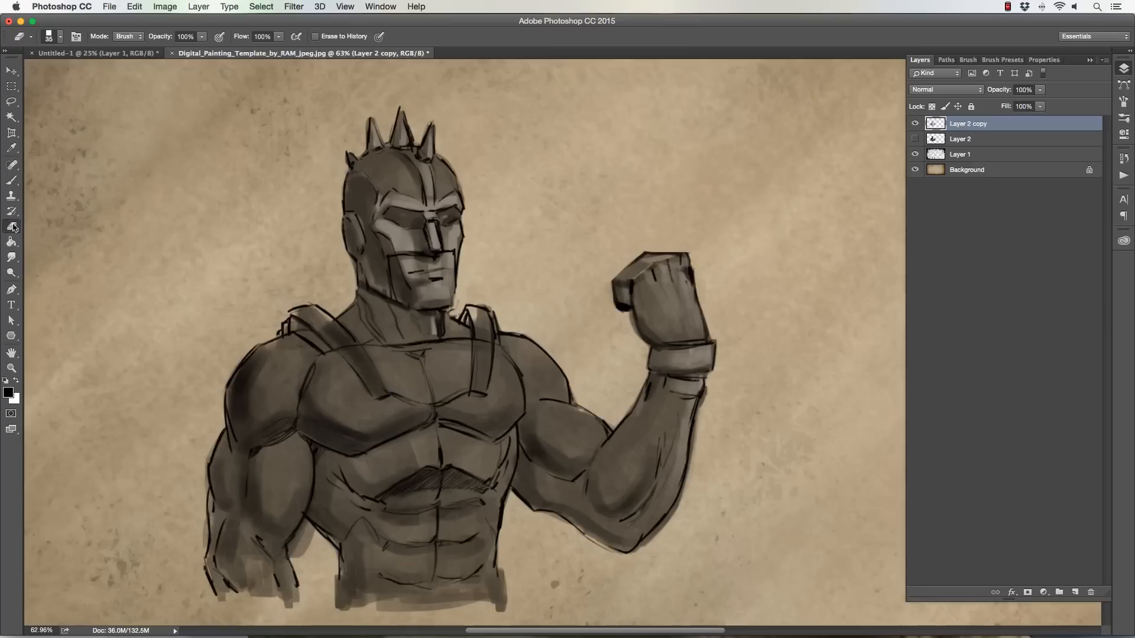
pyautogui.press('[')
pyautogui.moveTo(715, 343); pyautogui.dragTo(701, 408)
pyautogui.press(']')
pyautogui.press('[')
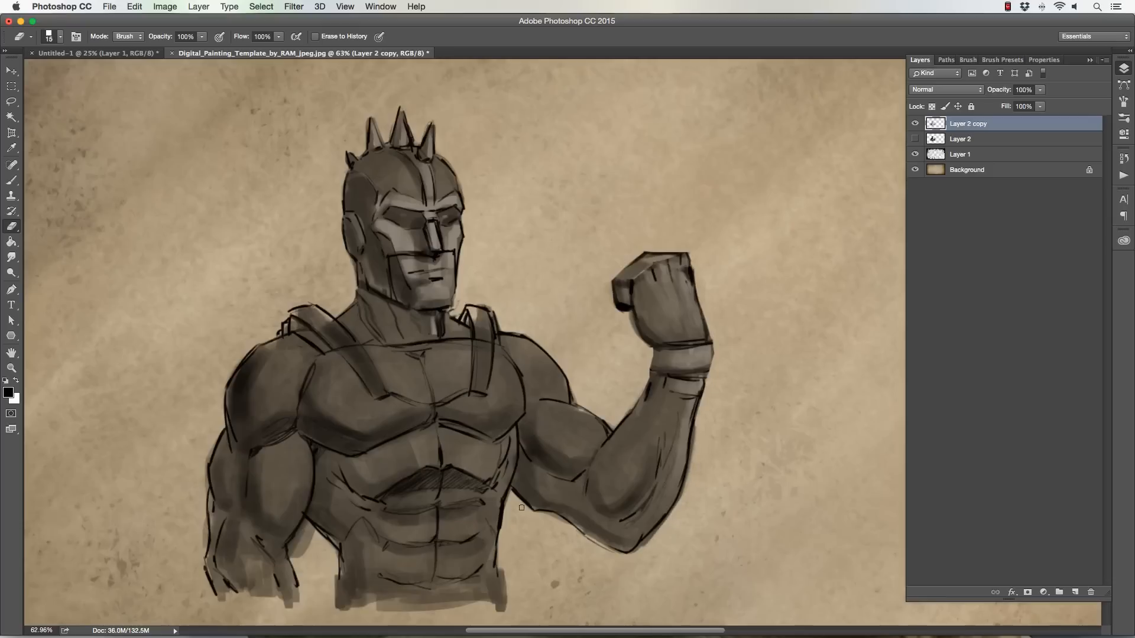
pyautogui.moveTo(588, 539); pyautogui.dragTo(617, 551)
# Erase the whole fist above the wristband with a larger eraser
pyautogui.press(']')
pyautogui.moveTo(679, 242)
pyautogui.mouseDown()
pyautogui.moveTo(711, 308)
pyautogui.moveTo(687, 263)
pyautogui.moveTo(681, 137)
pyautogui.moveTo(680, 236)
pyautogui.moveTo(653, 255)
pyautogui.moveTo(680, 254)
pyautogui.moveTo(613, 283)
pyautogui.moveTo(685, 257)
pyautogui.moveTo(603, 313)
pyautogui.moveTo(706, 295)
pyautogui.moveTo(721, 318)
pyautogui.moveTo(716, 334)
pyautogui.moveTo(698, 335)
pyautogui.moveTo(673, 311)
pyautogui.mouseUp()
pyautogui.press(']')
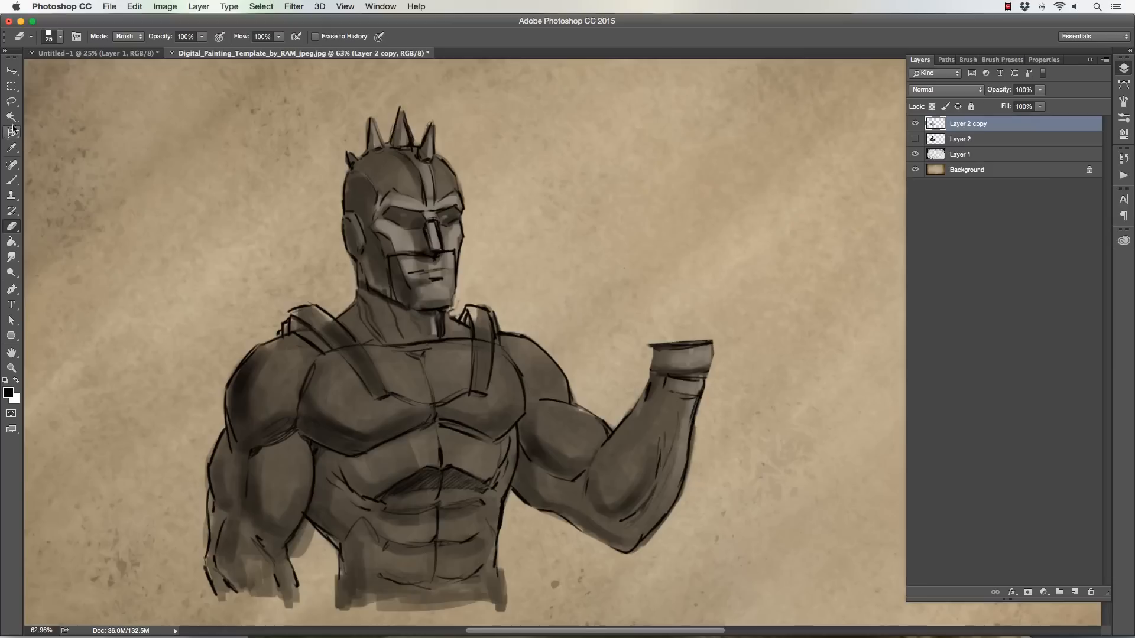
# Lasso the raised forearm, rotate it about 10 degrees counterclockwise, shift it toward the body, and deselect before returning to the brush
pyautogui.click(11, 101)
pyautogui.moveTo(616, 390)
pyautogui.mouseDown()
pyautogui.moveTo(736, 402)
pyautogui.moveTo(580, 541)
pyautogui.mouseUp()
pyautogui.moveTo(588, 465); pyautogui.dragTo(588, 467)
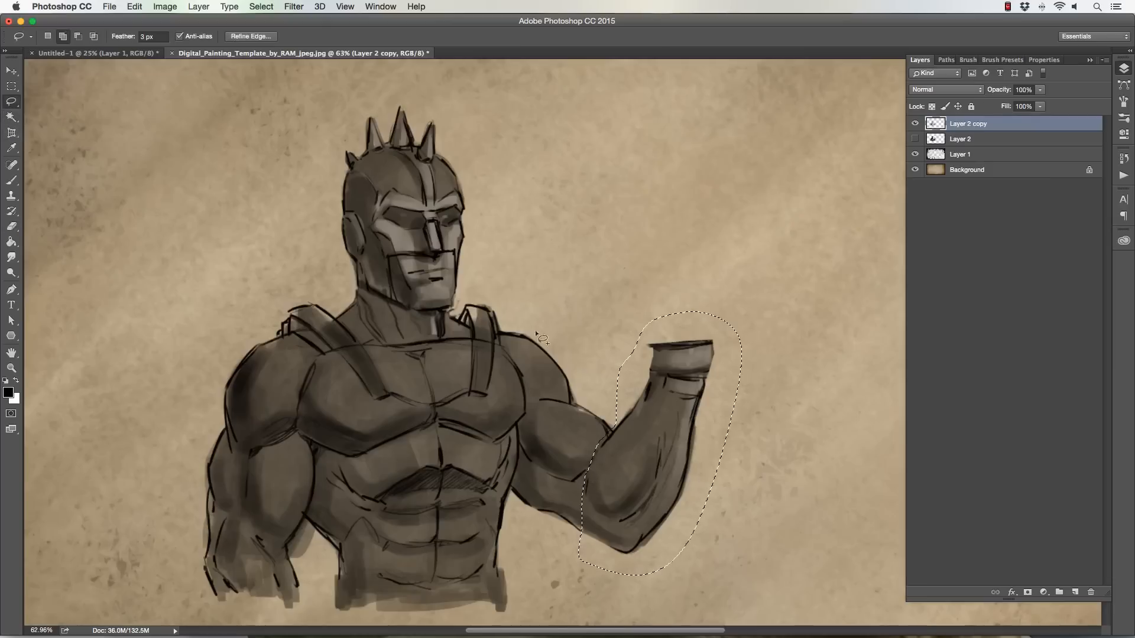
pyautogui.hotkey('ctrl', 't')
pyautogui.moveTo(571, 265); pyautogui.dragTo(548, 278)
pyautogui.moveTo(648, 352); pyautogui.dragTo(636, 346)
pyautogui.moveTo(595, 285); pyautogui.dragTo(582, 278)
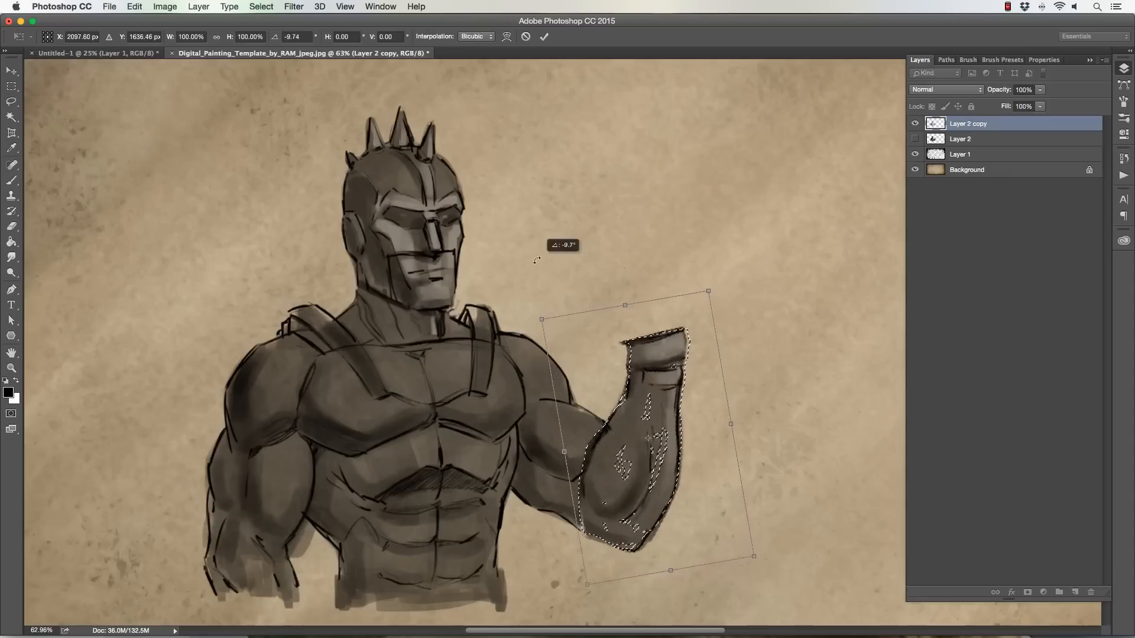
pyautogui.moveTo(642, 355); pyautogui.dragTo(635, 349)
pyautogui.press('Return')
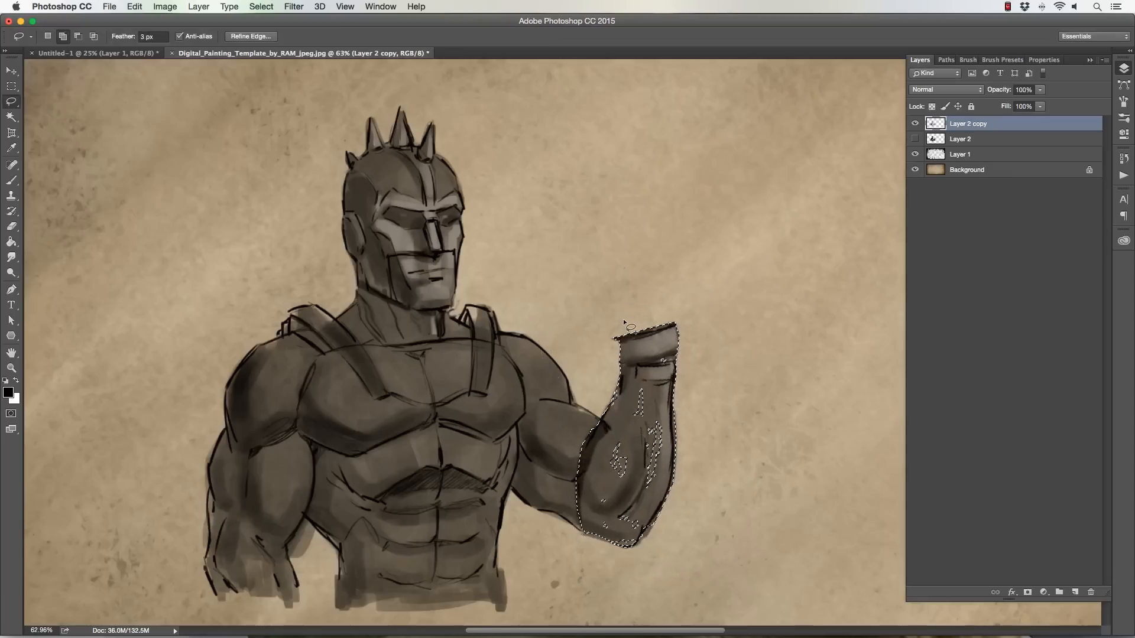
pyautogui.hotkey('ctrl', 'd')
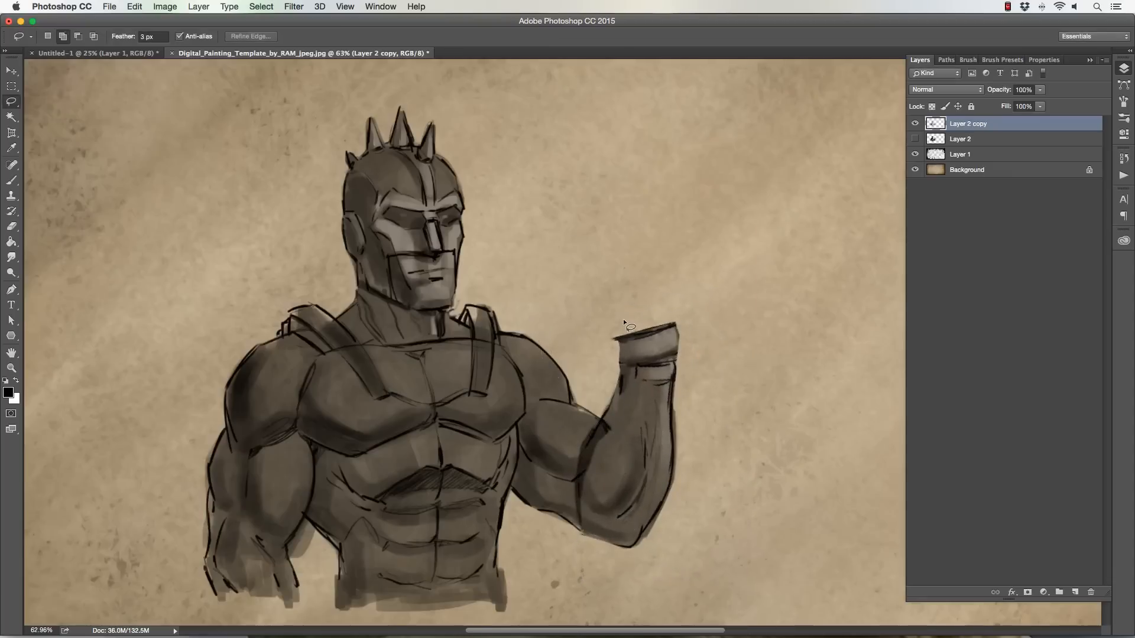
pyautogui.click(12, 180)
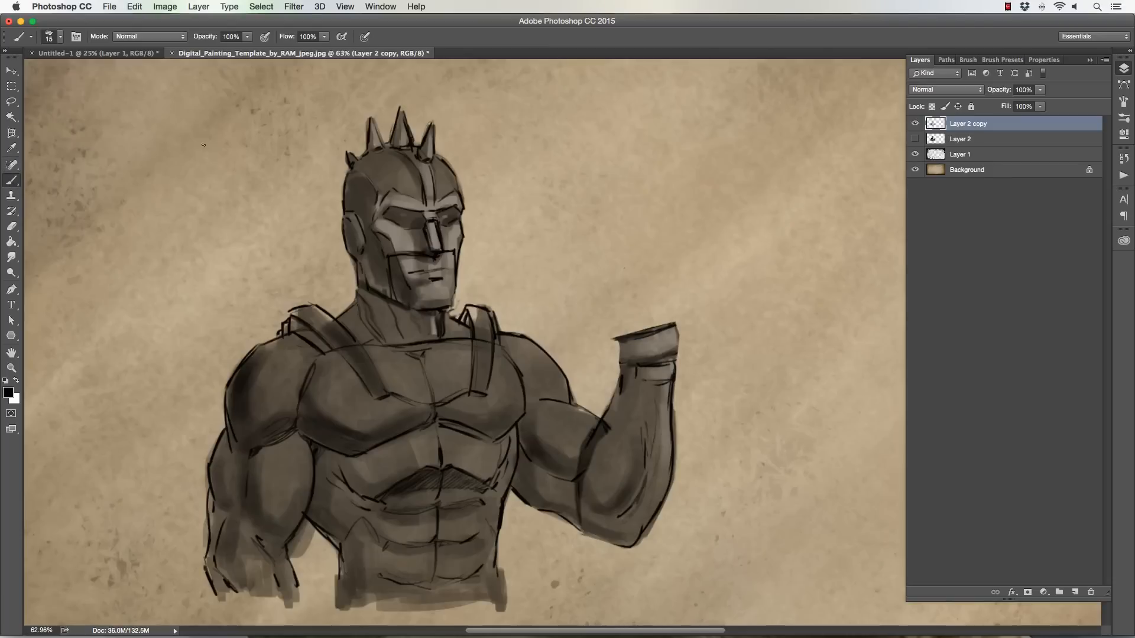
# Try painting a blocky fist above the raised arm's wristband and erase it again
pyautogui.press(']')
pyautogui.moveTo(675, 324)
pyautogui.mouseDown()
pyautogui.moveTo(642, 278)
pyautogui.moveTo(583, 277)
pyautogui.moveTo(575, 299)
pyautogui.moveTo(618, 338)
pyautogui.moveTo(609, 295)
pyautogui.moveTo(632, 277)
pyautogui.moveTo(608, 274)
pyautogui.moveTo(650, 295)
pyautogui.moveTo(668, 319)
pyautogui.moveTo(650, 329)
pyautogui.moveTo(640, 270)
pyautogui.moveTo(580, 294)
pyautogui.mouseUp()
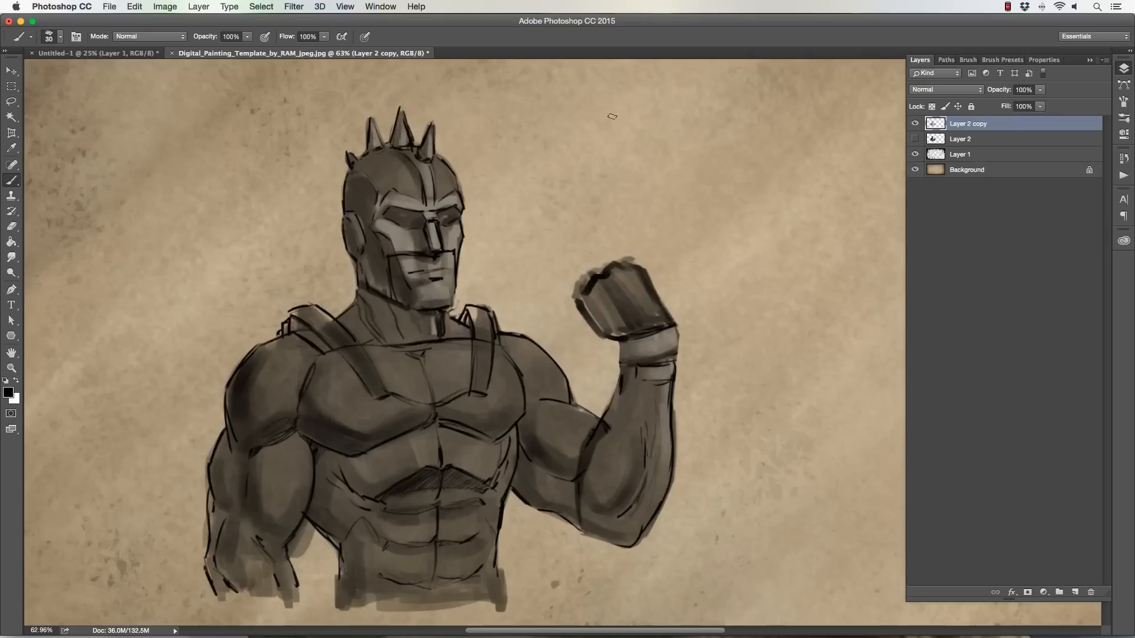
pyautogui.click(11, 226)
pyautogui.moveTo(588, 282)
pyautogui.mouseDown()
pyautogui.moveTo(586, 254)
pyautogui.moveTo(598, 273)
pyautogui.moveTo(591, 323)
pyautogui.moveTo(606, 302)
pyautogui.moveTo(603, 334)
pyautogui.moveTo(644, 324)
pyautogui.mouseUp()
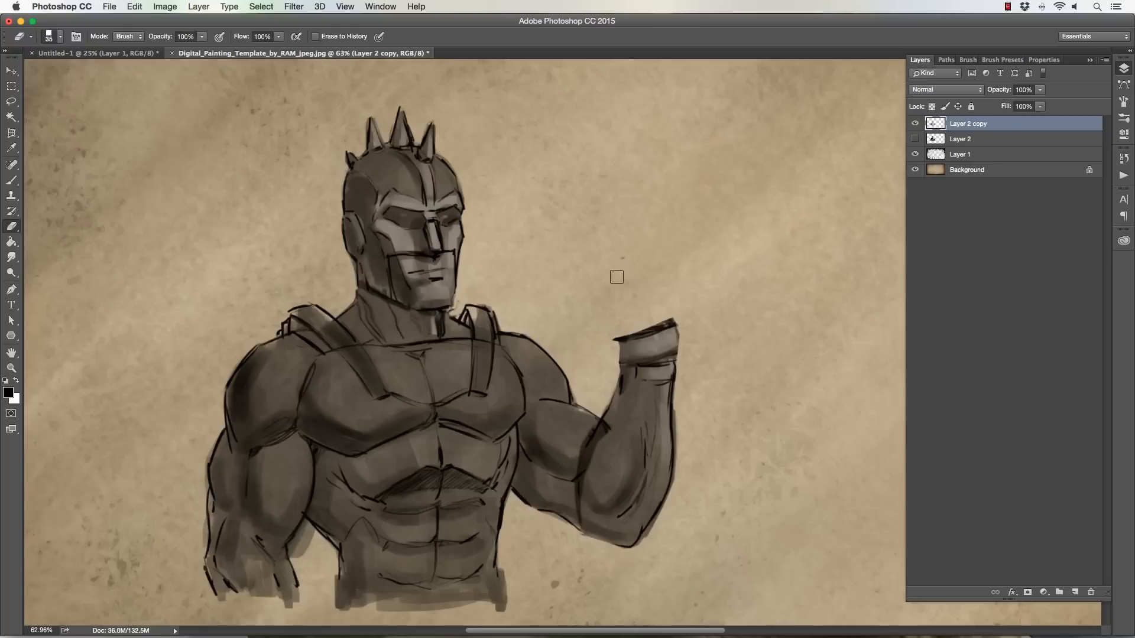
# Brush in the outer edges of a new clenched fist above the raised arm's wristband
pyautogui.click(11, 180)
pyautogui.moveTo(662, 307); pyautogui.dragTo(649, 277)
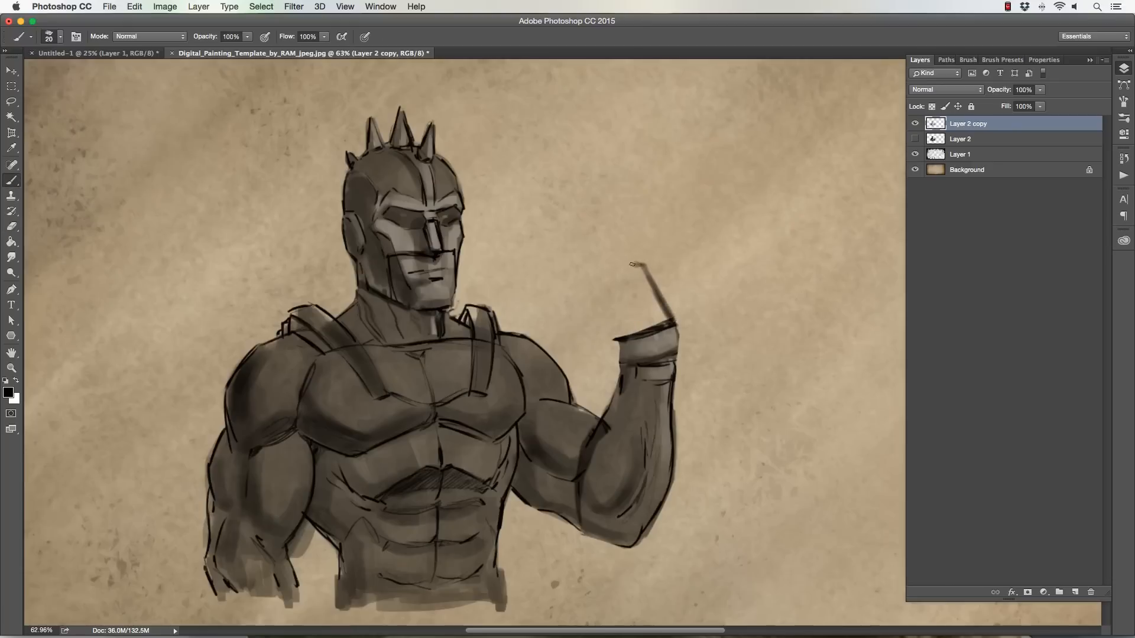
pyautogui.moveTo(611, 277)
pyautogui.mouseDown()
pyautogui.moveTo(628, 267)
pyautogui.moveTo(670, 318)
pyautogui.moveTo(593, 322)
pyautogui.moveTo(623, 339)
pyautogui.mouseUp()
pyautogui.press(']')
pyautogui.moveTo(597, 297)
pyautogui.mouseDown()
pyautogui.moveTo(643, 324)
pyautogui.moveTo(653, 310)
pyautogui.moveTo(661, 322)
pyautogui.moveTo(646, 322)
pyautogui.moveTo(655, 298)
pyautogui.moveTo(639, 262)
pyautogui.moveTo(602, 258)
pyautogui.moveTo(592, 268)
pyautogui.moveTo(608, 272)
pyautogui.moveTo(577, 286)
pyautogui.moveTo(582, 294)
pyautogui.moveTo(587, 277)
pyautogui.moveTo(646, 273)
pyautogui.moveTo(626, 256)
pyautogui.moveTo(664, 291)
pyautogui.moveTo(576, 289)
pyautogui.moveTo(581, 305)
pyautogui.moveTo(594, 292)
pyautogui.moveTo(616, 333)
pyautogui.mouseUp()
# Fill in the fist, painting its knuckles, curled fingers and darker outer edge with slightly varied brush sizes
pyautogui.press(']')
pyautogui.press('[')
pyautogui.moveTo(648, 267)
pyautogui.mouseDown()
pyautogui.moveTo(664, 306)
pyautogui.moveTo(637, 270)
pyautogui.moveTo(671, 331)
pyautogui.moveTo(671, 375)
pyautogui.mouseUp()
pyautogui.press(']')
pyautogui.moveTo(625, 341)
pyautogui.mouseDown()
pyautogui.moveTo(619, 389)
pyautogui.moveTo(602, 317)
pyautogui.mouseUp()
pyautogui.moveTo(603, 266); pyautogui.dragTo(651, 267)
pyautogui.press(']')
pyautogui.moveTo(602, 316); pyautogui.dragTo(630, 319)
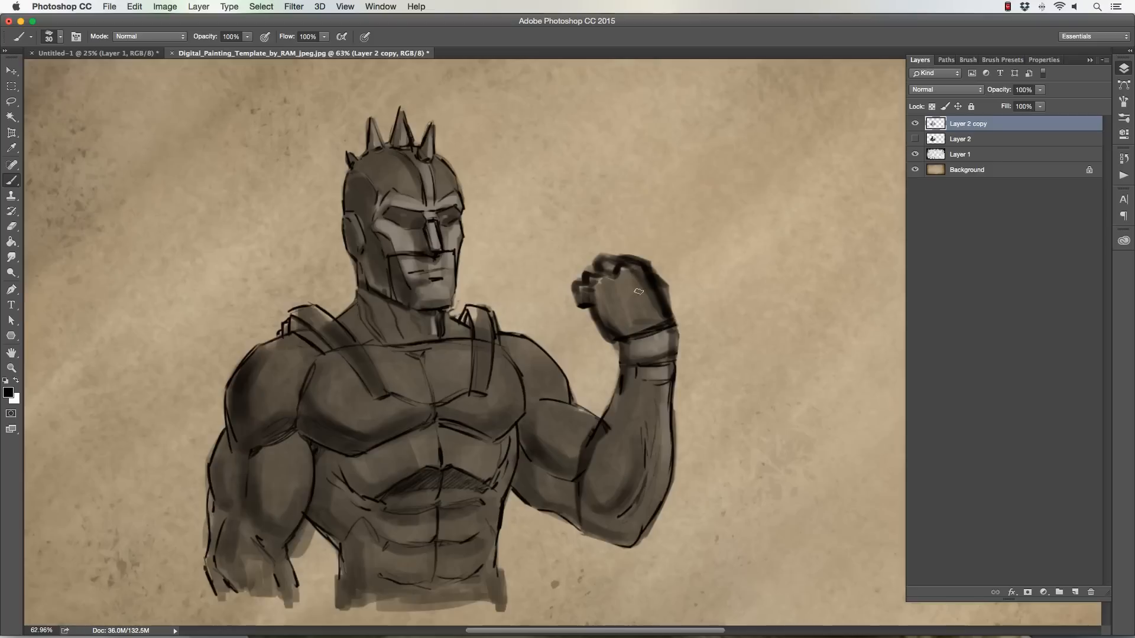
# Shade the back of the fist and refine the curled fingers with a smaller brush
pyautogui.moveTo(614, 282); pyautogui.dragTo(620, 295)
pyautogui.moveTo(598, 293); pyautogui.dragTo(639, 320)
pyautogui.press(']')
pyautogui.press('[')
pyautogui.press('[')
pyautogui.press('[')
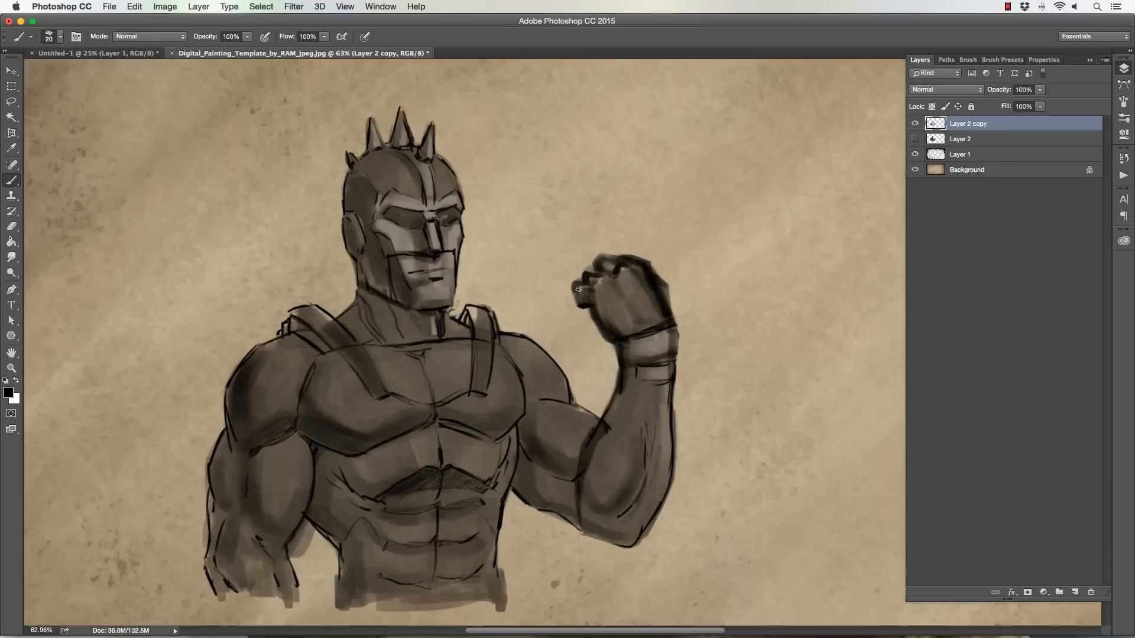
# Smudge away the stray dark line where the raised forearm overlaps the upper arm
pyautogui.click(12, 226)
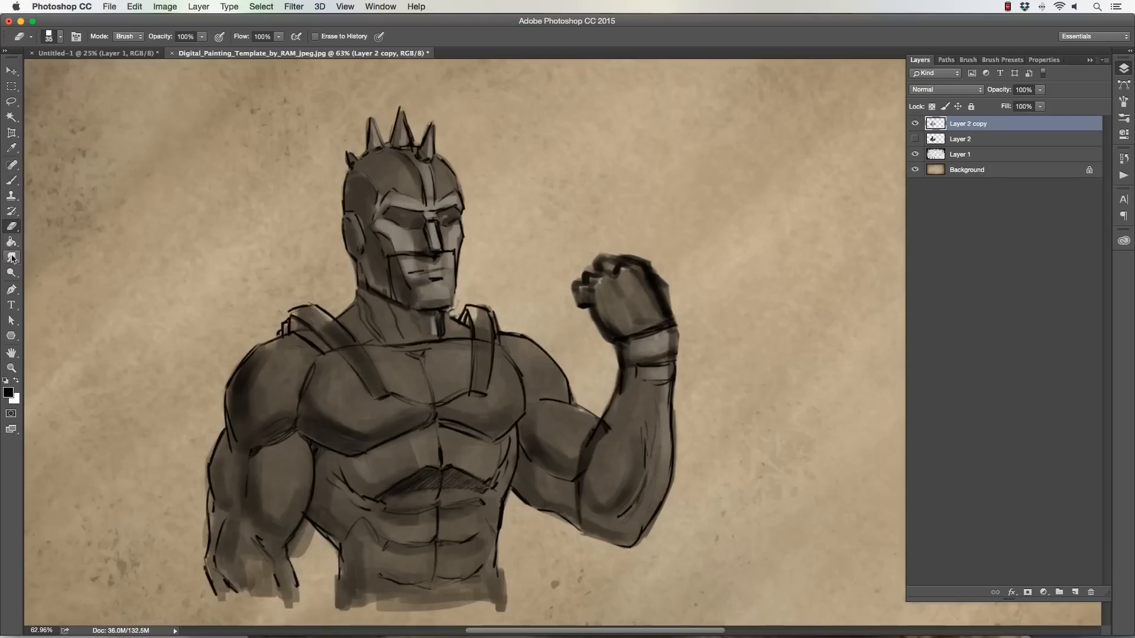
pyautogui.click(12, 257)
pyautogui.press('[')
pyautogui.moveTo(613, 425); pyautogui.dragTo(588, 476)
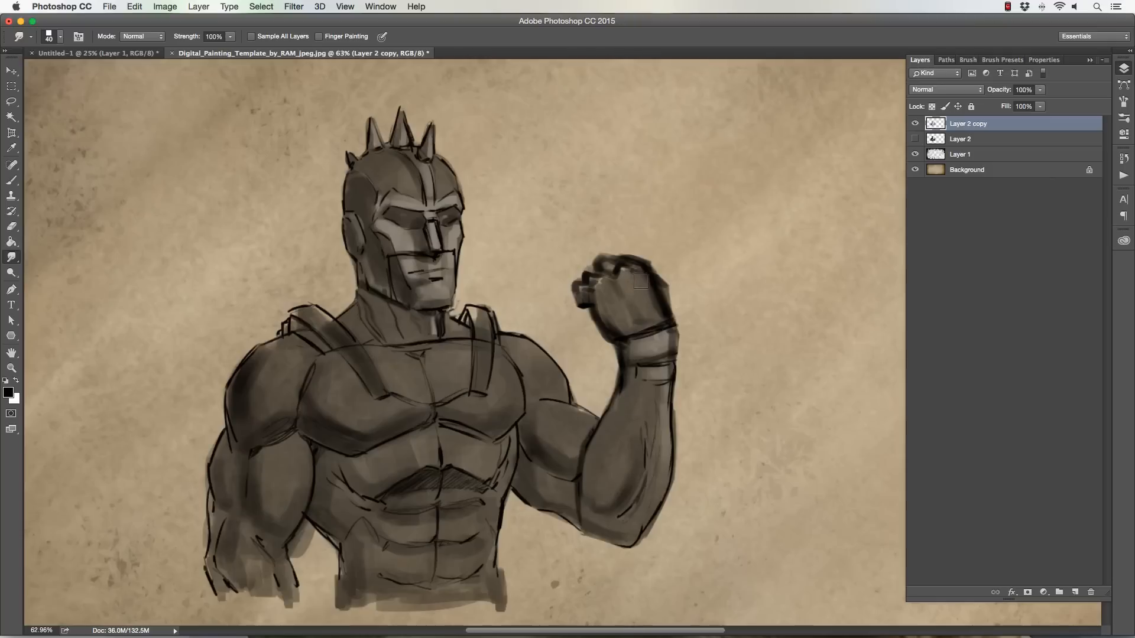
# Smooth the fist's shading and reshape its knuckles and fingers using progressively smaller smudge sizes
pyautogui.press('[')
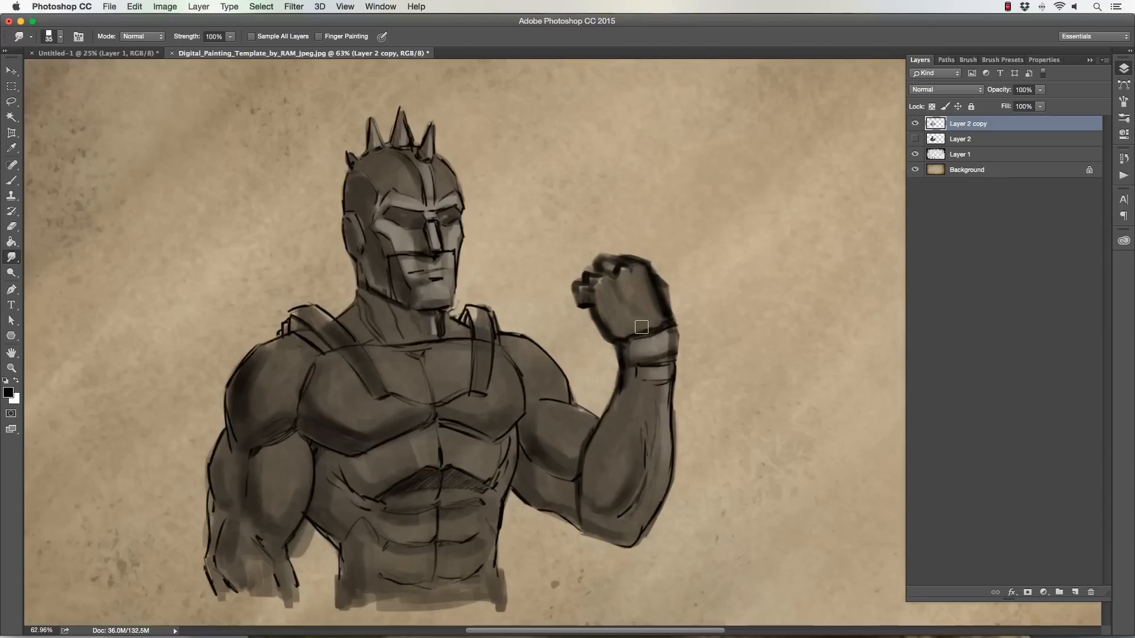
pyautogui.press('[')
pyautogui.press('[')
pyautogui.press('[')
pyautogui.press('[')
pyautogui.press(']')
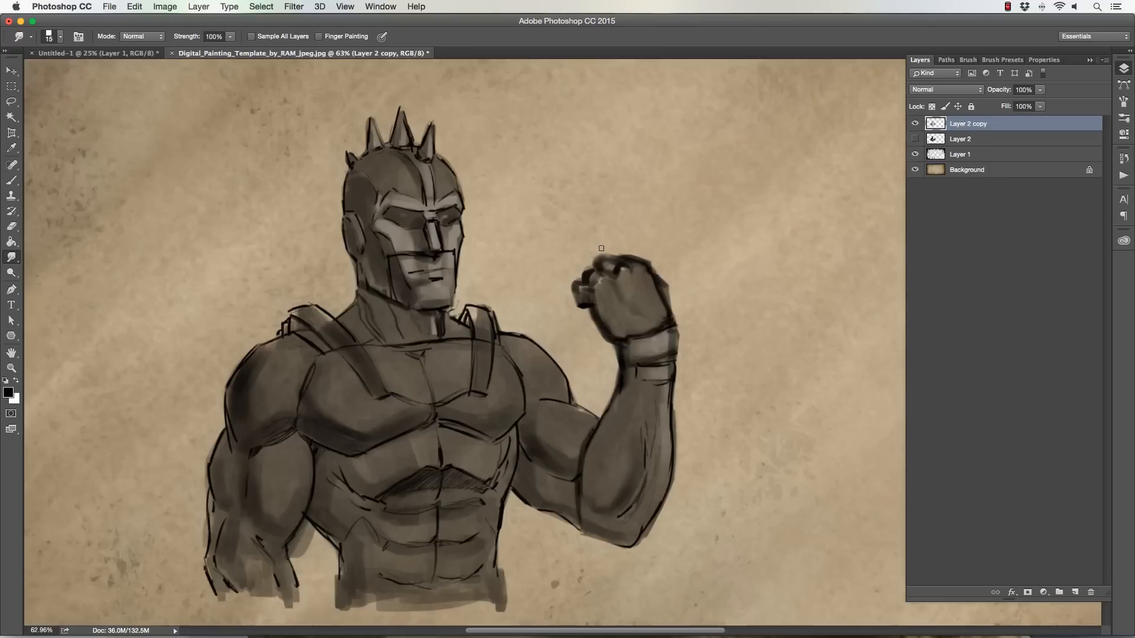
pyautogui.press(']')
pyautogui.press(']')
# Brush darker shading along the base of the fist, the wristband and the raised forearm's muscles
pyautogui.press('b')
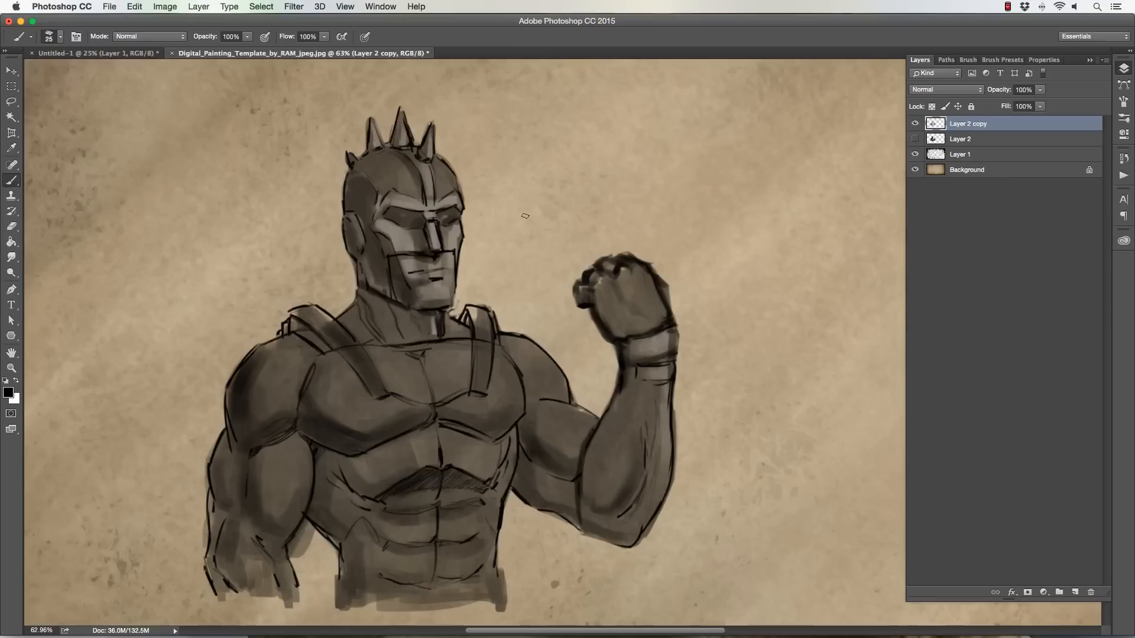
pyautogui.moveTo(597, 312)
pyautogui.mouseDown()
pyautogui.moveTo(617, 335)
pyautogui.moveTo(670, 344)
pyautogui.mouseUp()
pyautogui.press(']')
pyautogui.press(']')
pyautogui.press(']')
pyautogui.moveTo(634, 428); pyautogui.dragTo(619, 510)
pyautogui.moveTo(661, 442); pyautogui.dragTo(640, 521)
# Paint tendon lines across the back of the fist with a smaller brush
pyautogui.press('[')
pyautogui.press('[')
pyautogui.press('[')
pyautogui.press('[')
pyautogui.moveTo(632, 269)
pyautogui.mouseDown()
pyautogui.moveTo(644, 289)
pyautogui.moveTo(634, 313)
pyautogui.moveTo(654, 319)
pyautogui.mouseUp()
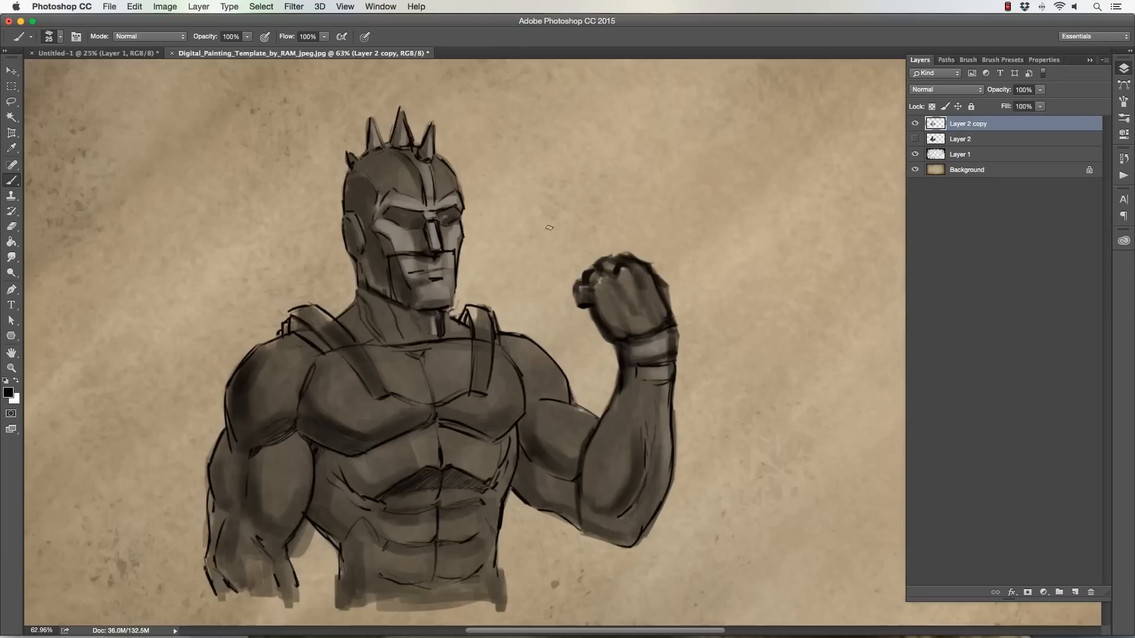
# Move the painted figure on Layer 2 copy slightly up the canvas
pyautogui.press(']')
pyautogui.press(']')
pyautogui.press(']')
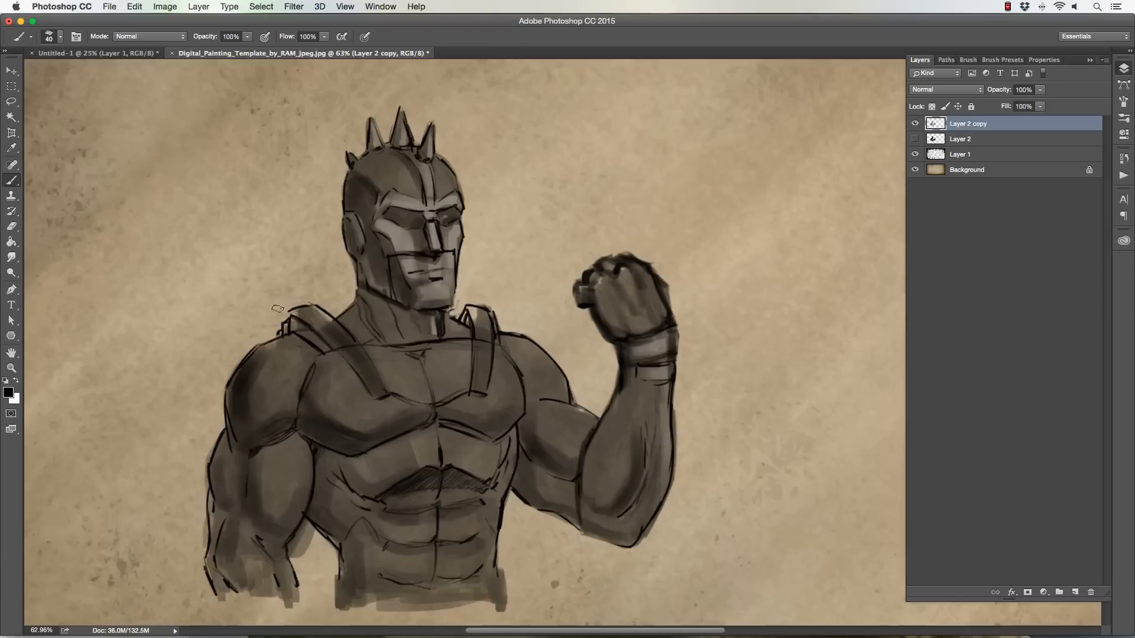
pyautogui.click(12, 368)
pyautogui.moveTo(215, 366); pyautogui.dragTo(197, 335)
pyautogui.click(11, 71)
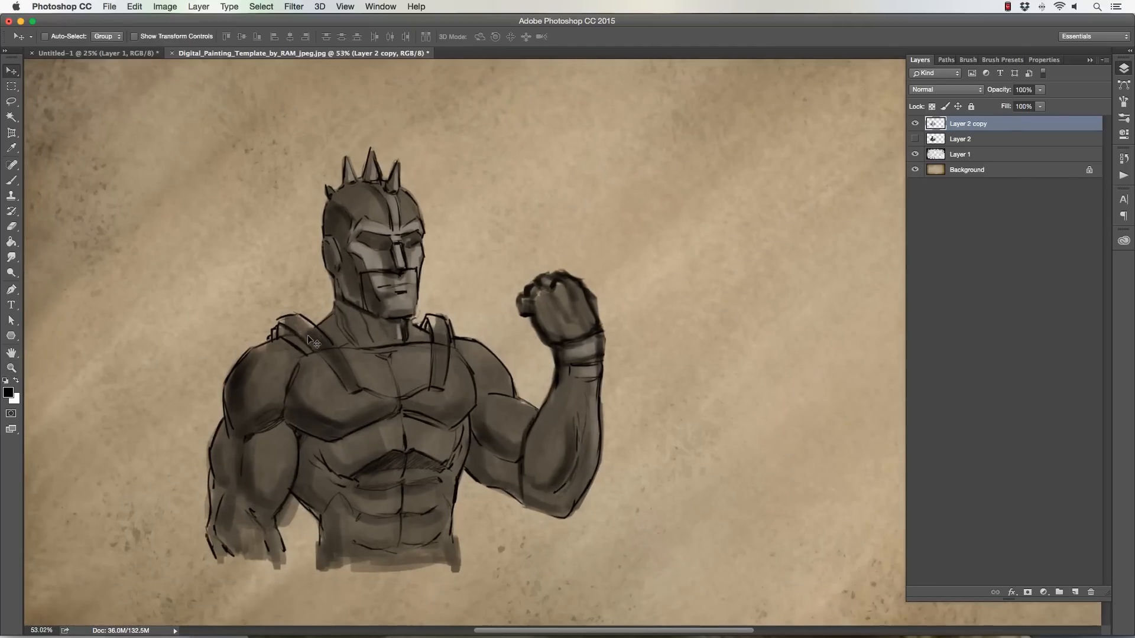
pyautogui.moveTo(312, 337); pyautogui.dragTo(305, 298)
# Paint the upper edge of a cape running from the shoulder strap down behind the raised arm
pyautogui.click(11, 180)
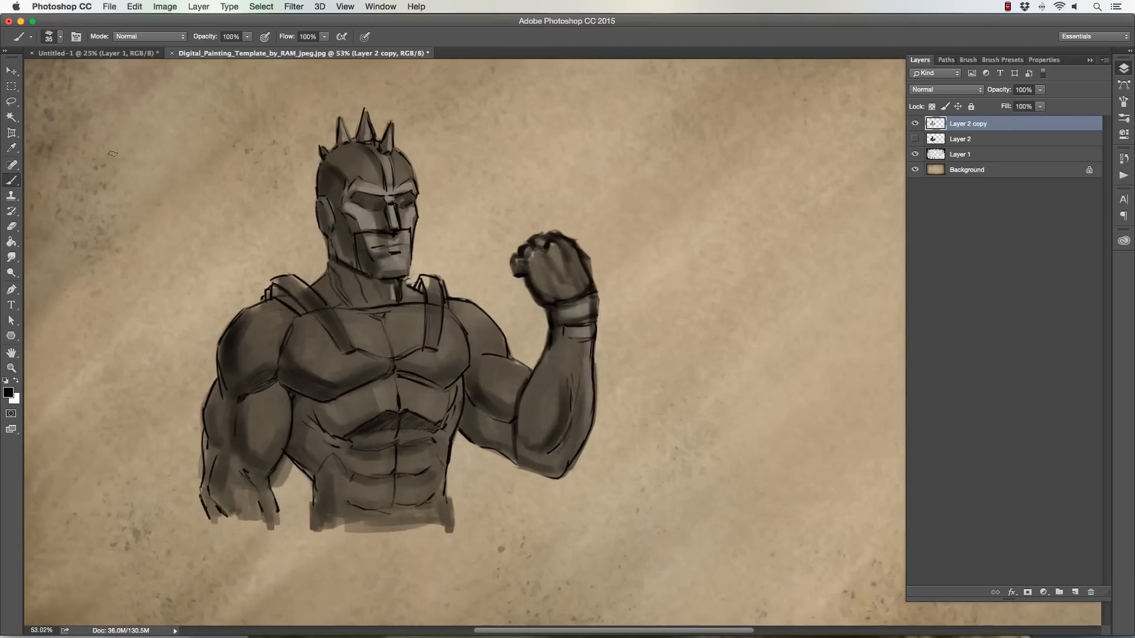
pyautogui.press(']')
pyautogui.moveTo(450, 290)
pyautogui.mouseDown()
pyautogui.moveTo(513, 323)
pyautogui.moveTo(530, 357)
pyautogui.moveTo(458, 297)
pyautogui.moveTo(528, 346)
pyautogui.moveTo(510, 329)
pyautogui.moveTo(538, 366)
pyautogui.mouseUp()
pyautogui.press(']')
pyautogui.press(']')
pyautogui.press(']')
pyautogui.moveTo(492, 312); pyautogui.dragTo(539, 346)
# Brush broad cape folds sweeping outward from the waist beneath the raised arm
pyautogui.press(']')
pyautogui.press(']')
pyautogui.moveTo(458, 438)
pyautogui.mouseDown()
pyautogui.moveTo(588, 524)
pyautogui.moveTo(526, 520)
pyautogui.mouseUp()
pyautogui.moveTo(459, 458)
pyautogui.mouseDown()
pyautogui.moveTo(526, 523)
pyautogui.moveTo(511, 523)
pyautogui.mouseUp()
pyautogui.moveTo(455, 476); pyautogui.dragTo(485, 519)
pyautogui.moveTo(517, 503); pyautogui.dragTo(597, 529)
# Paint the cape's long trailing edge and rough folds beyond the raised forearm and elbow
pyautogui.moveTo(595, 389); pyautogui.dragTo(751, 485)
pyautogui.moveTo(621, 429); pyautogui.dragTo(674, 479)
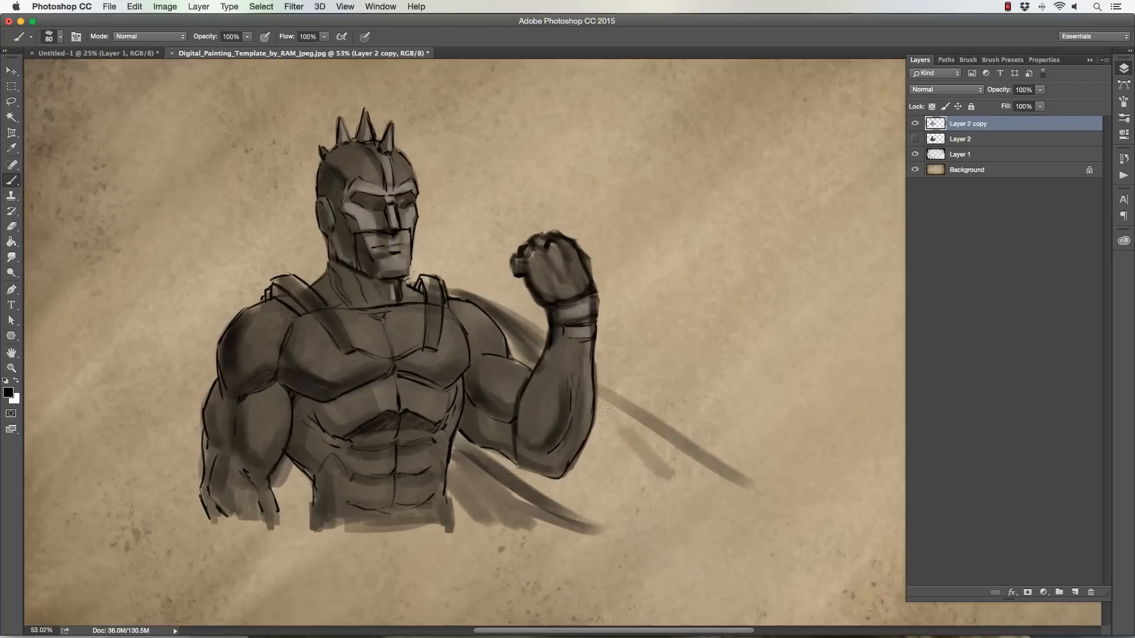
pyautogui.moveTo(597, 405); pyautogui.dragTo(691, 520)
pyautogui.moveTo(588, 482); pyautogui.dragTo(662, 512)
# Paint a patch of cape between the hanging arm and the waist with a slightly smaller brush
pyautogui.press('[')
pyautogui.moveTo(279, 472); pyautogui.dragTo(305, 493)
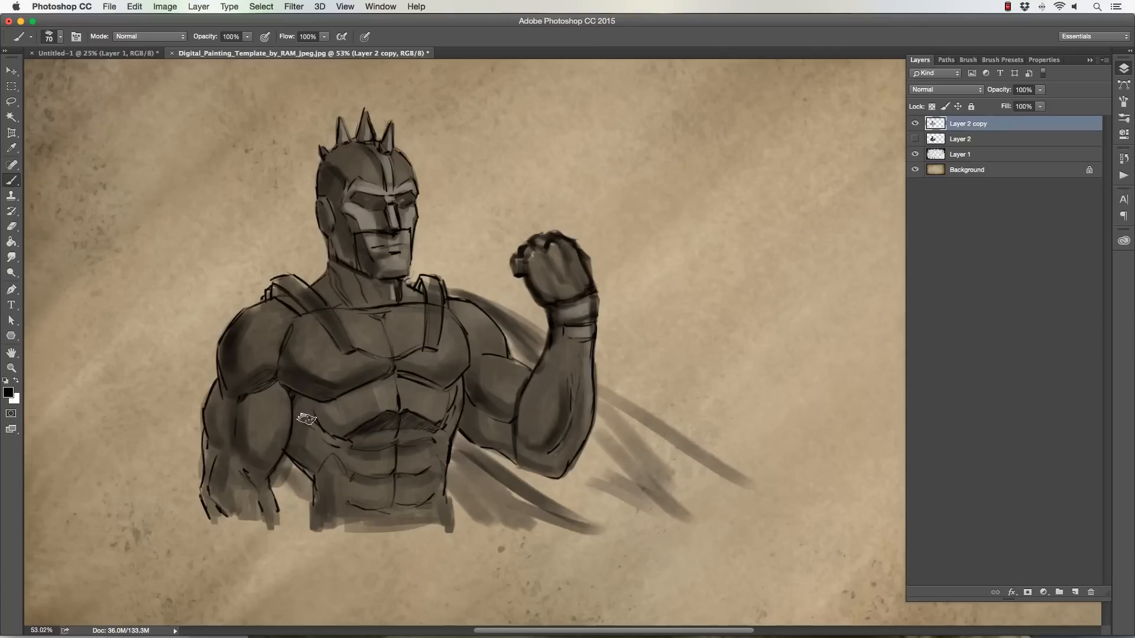
pyautogui.press('[')
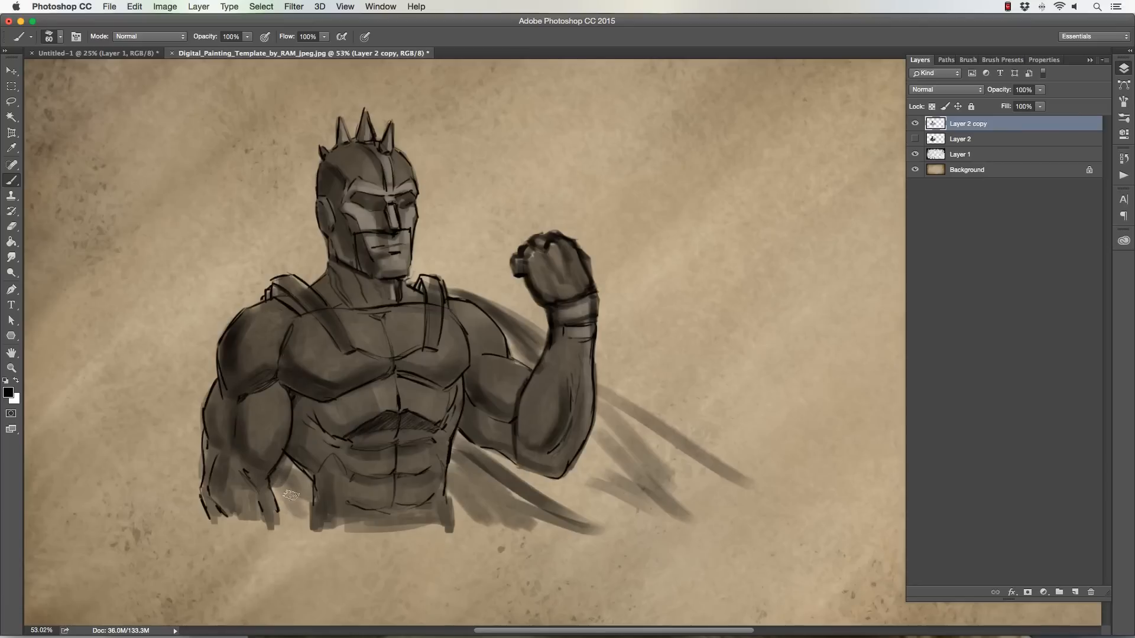
# Add flowing folds to the cape beyond the elbow and extend its trailing tip outward
pyautogui.moveTo(538, 476); pyautogui.dragTo(666, 514)
pyautogui.moveTo(578, 472)
pyautogui.mouseDown()
pyautogui.moveTo(627, 496)
pyautogui.moveTo(587, 451)
pyautogui.moveTo(653, 500)
pyautogui.mouseUp()
pyautogui.moveTo(604, 423); pyautogui.dragTo(699, 502)
pyautogui.moveTo(603, 402)
pyautogui.mouseDown()
pyautogui.moveTo(668, 468)
pyautogui.moveTo(671, 423)
pyautogui.mouseUp()
pyautogui.moveTo(600, 376); pyautogui.dragTo(733, 447)
pyautogui.moveTo(645, 404); pyautogui.dragTo(795, 451)
# Darken the cape behind the raised arm's shoulder and add cape fabric behind the neck
pyautogui.press(']')
pyautogui.press('[')
pyautogui.moveTo(457, 294)
pyautogui.mouseDown()
pyautogui.moveTo(529, 331)
pyautogui.moveTo(518, 355)
pyautogui.mouseUp()
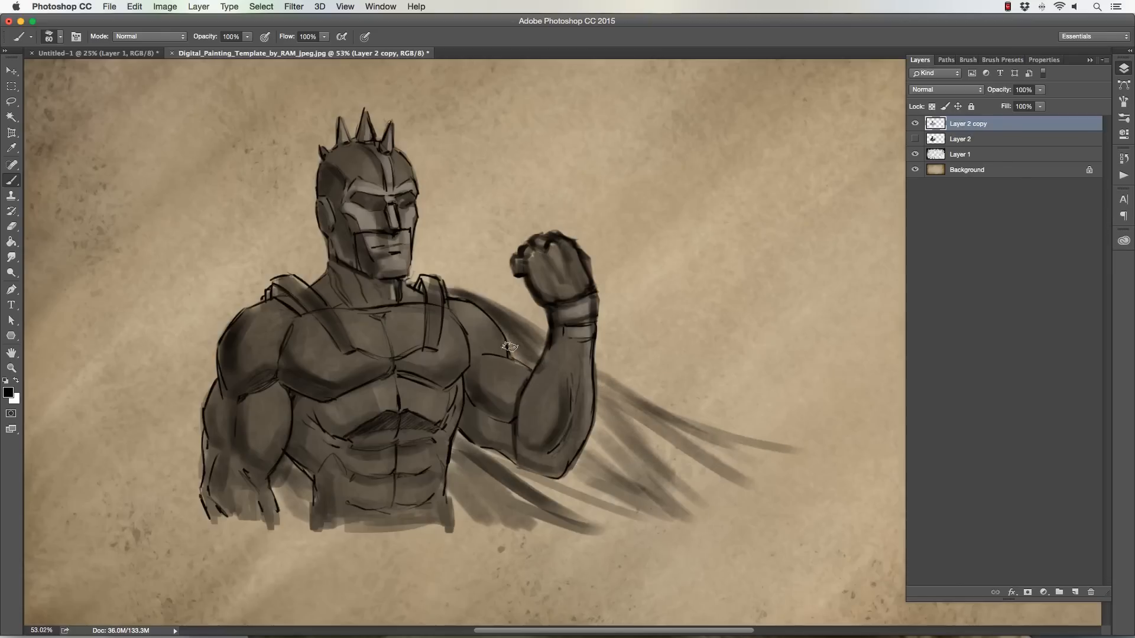
pyautogui.press('[')
pyautogui.press('[')
pyautogui.press('[')
pyautogui.press('[')
pyautogui.press('[')
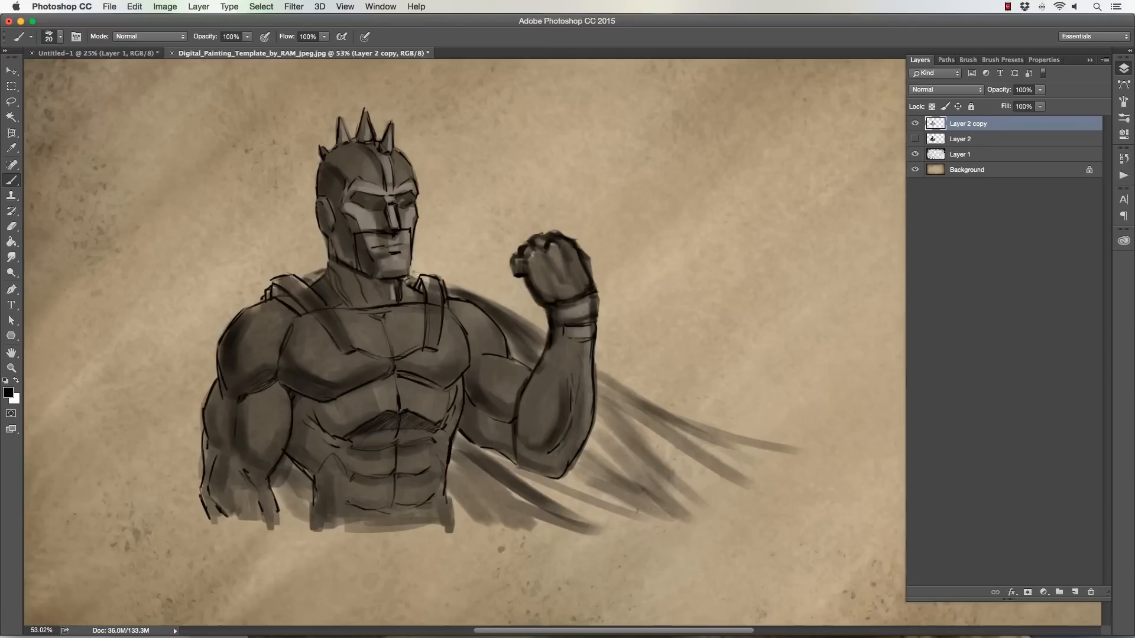
# Darken the cape's folds beside the elbow and beneath the raised arm with a medium brush
pyautogui.press(']')
pyautogui.press(']')
pyautogui.press(']')
pyautogui.moveTo(602, 403)
pyautogui.mouseDown()
pyautogui.moveTo(736, 504)
pyautogui.moveTo(610, 423)
pyautogui.moveTo(710, 499)
pyautogui.moveTo(603, 422)
pyautogui.moveTo(727, 507)
pyautogui.mouseUp()
pyautogui.moveTo(631, 449); pyautogui.dragTo(650, 466)
pyautogui.moveTo(590, 438); pyautogui.dragTo(696, 523)
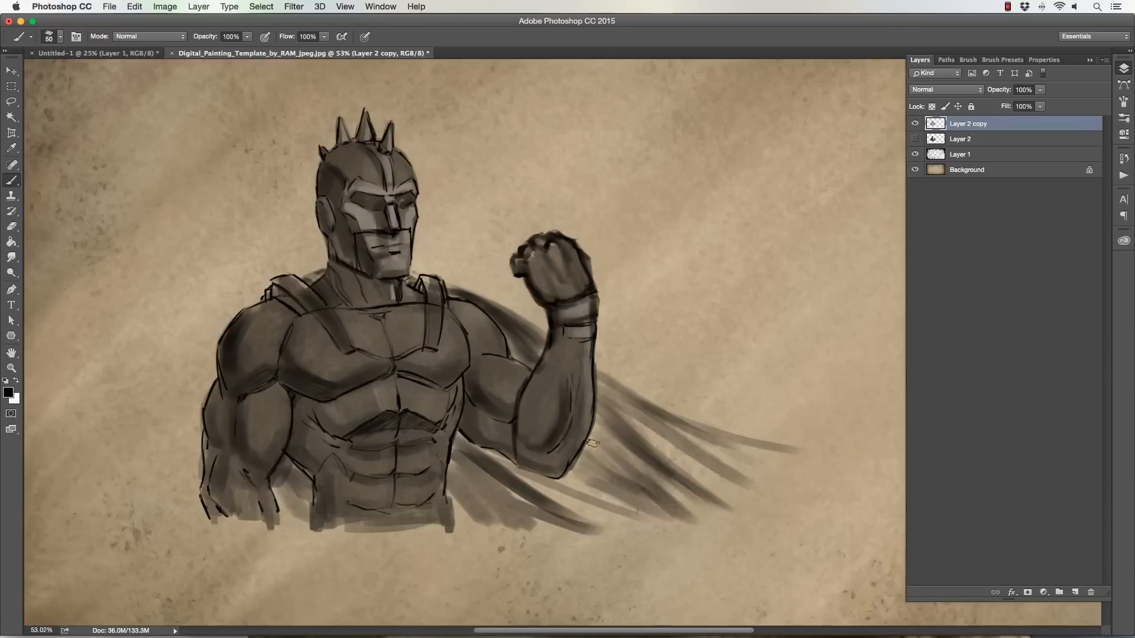
pyautogui.moveTo(564, 477); pyautogui.dragTo(630, 520)
pyautogui.moveTo(455, 482)
pyautogui.mouseDown()
pyautogui.moveTo(478, 515)
pyautogui.moveTo(468, 523)
pyautogui.mouseUp()
pyautogui.moveTo(455, 480)
pyautogui.mouseDown()
pyautogui.moveTo(494, 520)
pyautogui.moveTo(462, 439)
pyautogui.moveTo(570, 506)
pyautogui.mouseUp()
# Fill the gaps between the cape folds out to the trailing tip with broad strokes of a large brush
pyautogui.press(']')
pyautogui.press(']')
pyautogui.press(']')
pyautogui.press(']')
pyautogui.press(']')
pyautogui.press(']')
pyautogui.press(']')
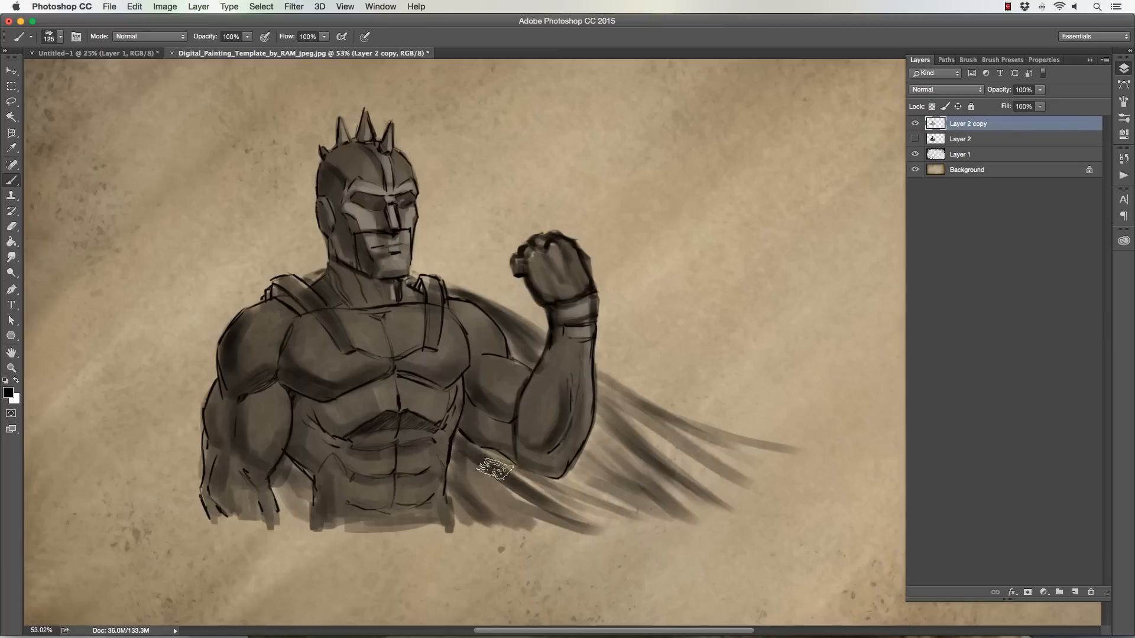
pyautogui.moveTo(477, 454); pyautogui.dragTo(643, 514)
pyautogui.moveTo(562, 486); pyautogui.dragTo(645, 513)
pyautogui.moveTo(589, 475); pyautogui.dragTo(671, 509)
pyautogui.moveTo(591, 429); pyautogui.dragTo(689, 494)
pyautogui.moveTo(600, 394); pyautogui.dragTo(763, 503)
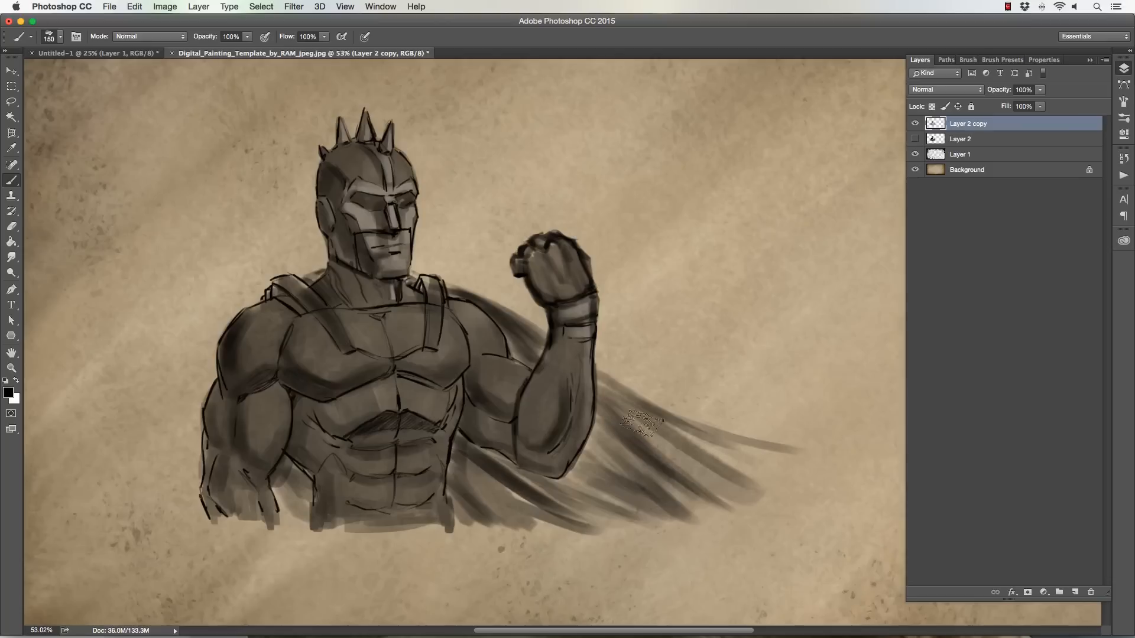
pyautogui.moveTo(668, 429); pyautogui.dragTo(792, 481)
pyautogui.moveTo(721, 440); pyautogui.dragTo(818, 482)
# Shade the hanging arm's forearm with a smaller brush
pyautogui.press('[')
pyautogui.press('[')
pyautogui.press('[')
pyautogui.press('[')
pyautogui.press('[')
pyautogui.press('[')
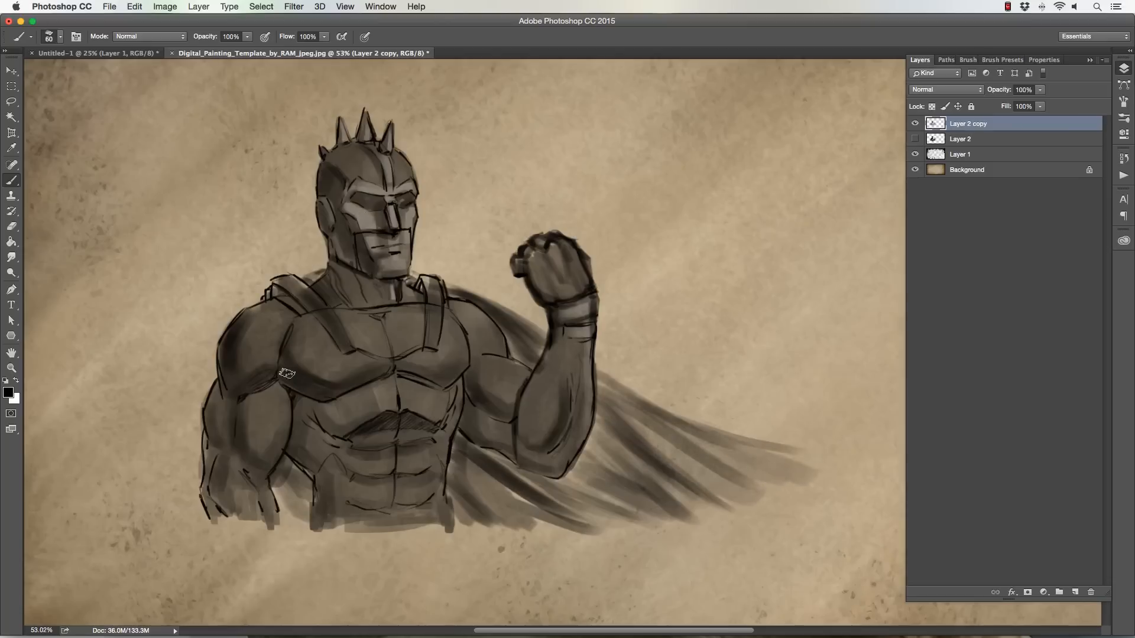
pyautogui.press('[')
pyautogui.press('[')
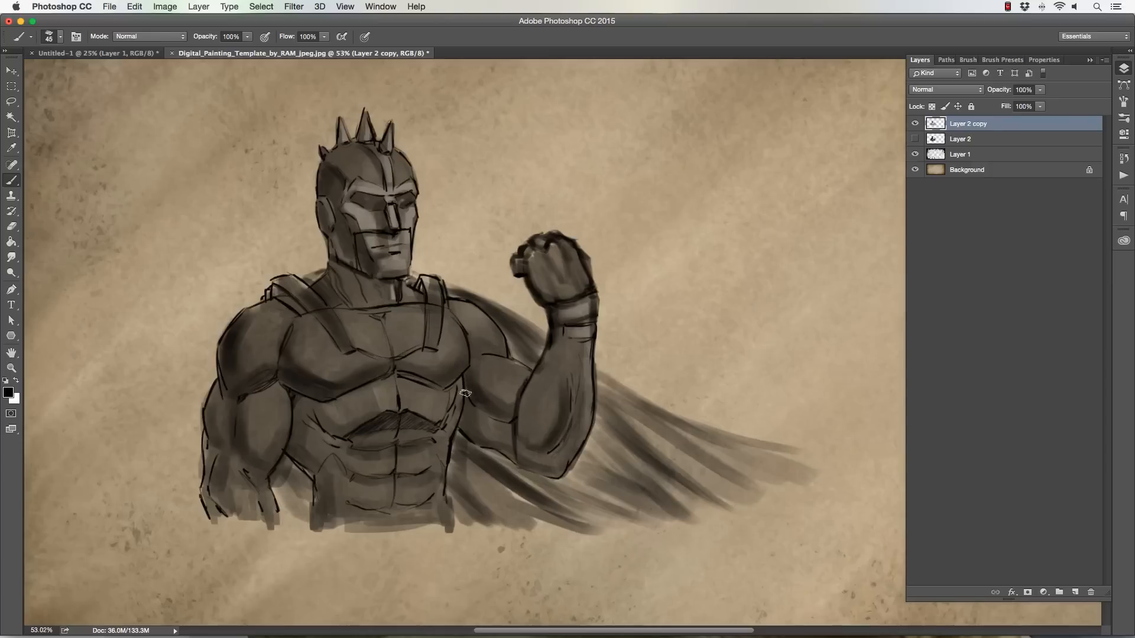
pyautogui.press('[')
pyautogui.press(']')
pyautogui.press(']')
pyautogui.press(']')
pyautogui.press(']')
pyautogui.press(']')
pyautogui.press(']')
pyautogui.press('[')
pyautogui.press('[')
pyautogui.press('[')
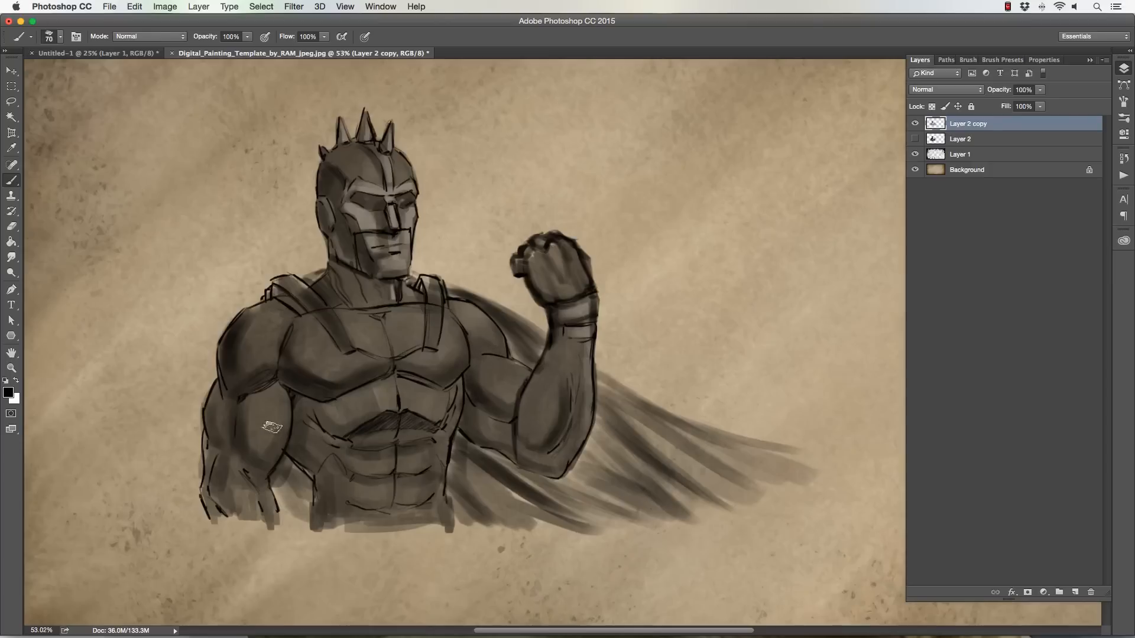
pyautogui.press('[')
pyautogui.moveTo(227, 490); pyautogui.dragTo(230, 466)
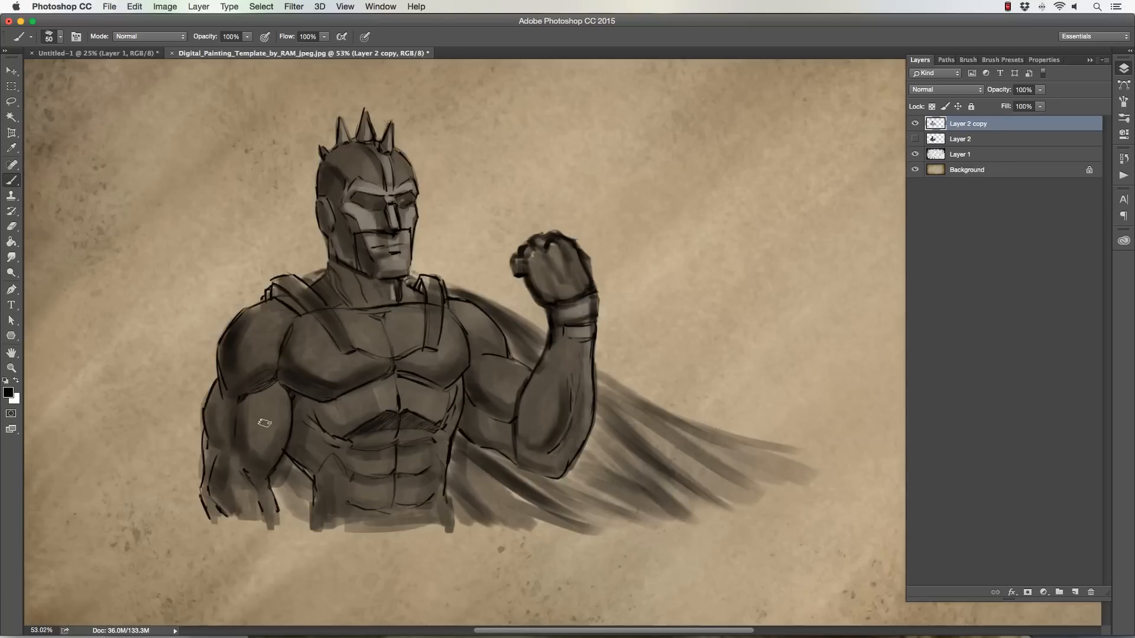
# Create a new layer and paint thin white highlights on the shoulder straps and the helmet's face plate
pyautogui.click(1074, 592)
pyautogui.click(16, 380)
pyautogui.press('[')
pyautogui.moveTo(306, 288); pyautogui.dragTo(347, 336)
pyautogui.moveTo(438, 283); pyautogui.dragTo(439, 331)
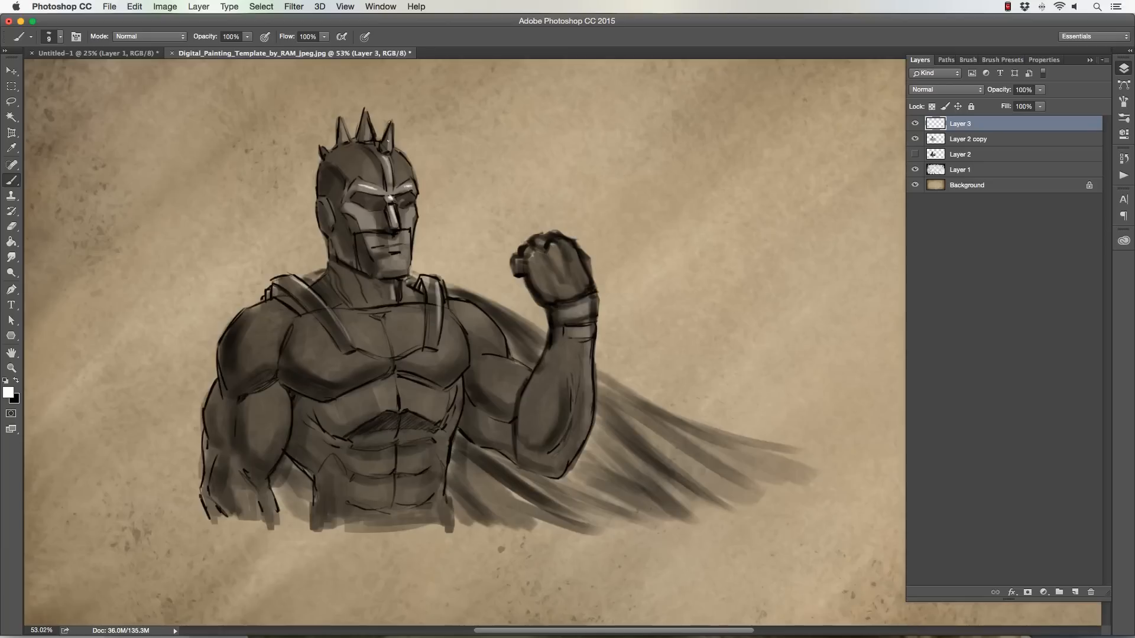
pyautogui.press('l')
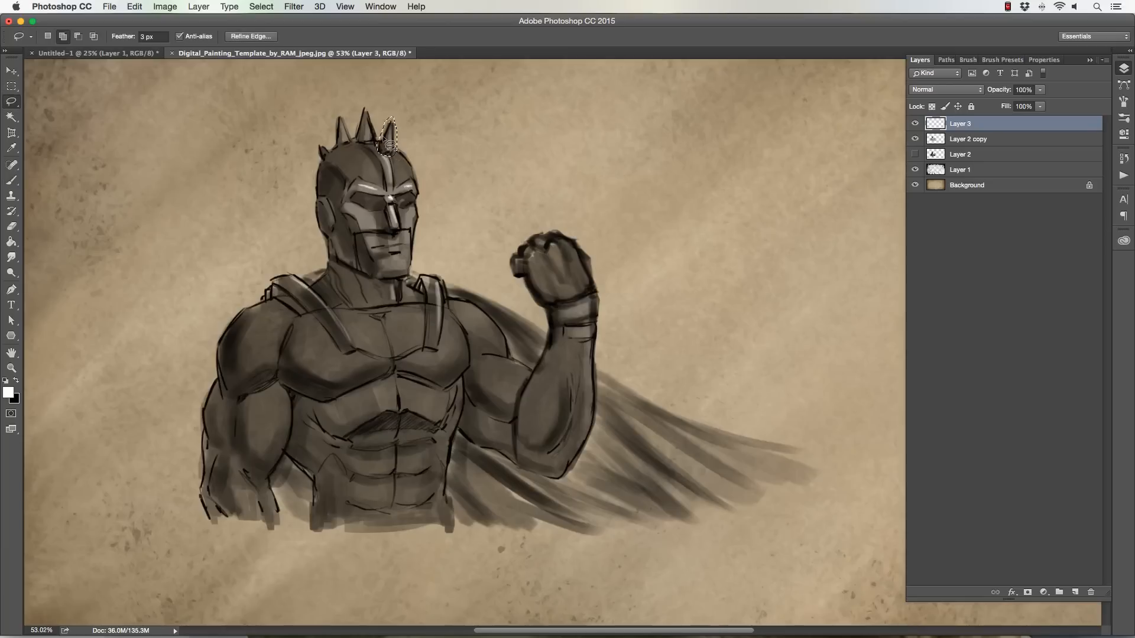
pyautogui.press('v')
pyautogui.moveTo(376, 140); pyautogui.dragTo(381, 140)
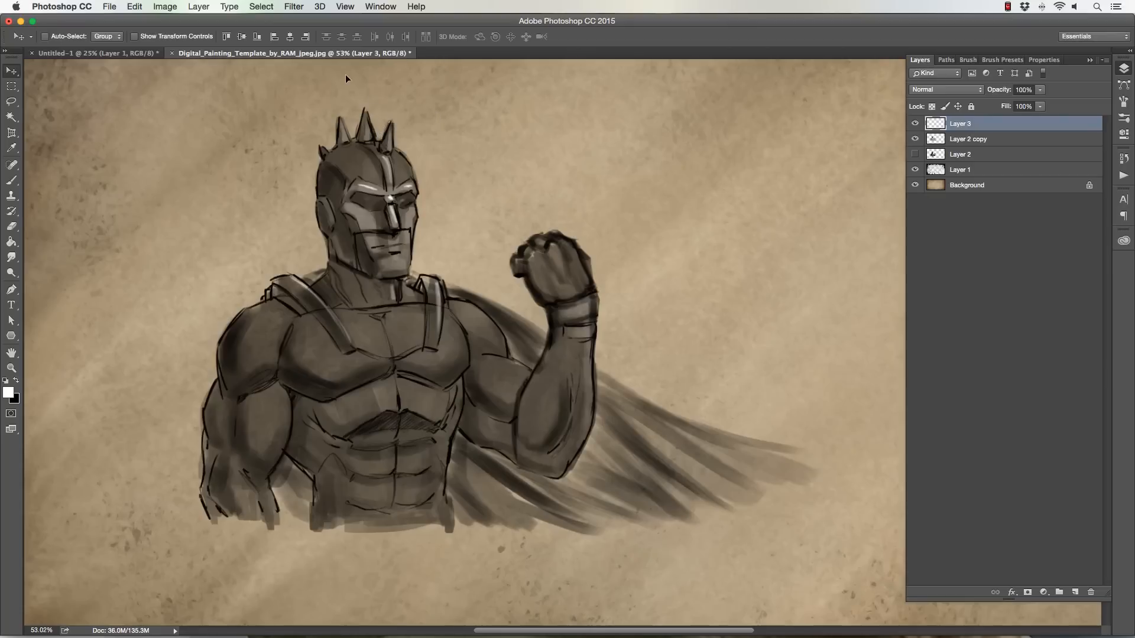
pyautogui.press('l')
pyautogui.moveTo(381, 130)
pyautogui.mouseDown()
pyautogui.moveTo(386, 158)
pyautogui.moveTo(383, 138)
pyautogui.moveTo(350, 133)
pyautogui.mouseUp()
pyautogui.press('v')
pyautogui.press('super+z')
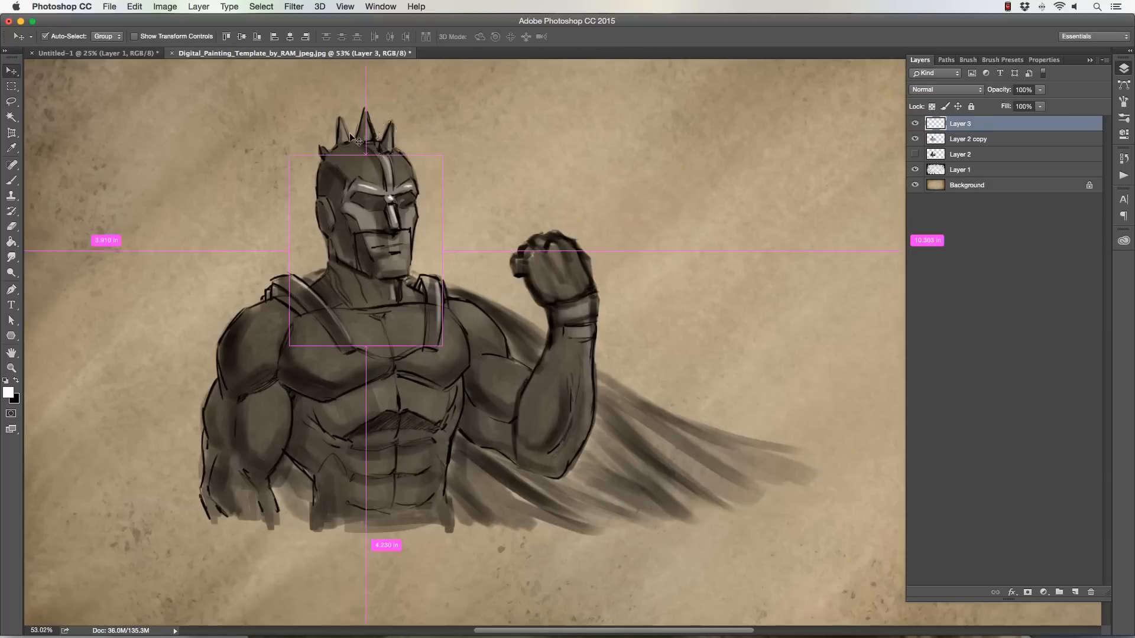
pyautogui.press('super+d')
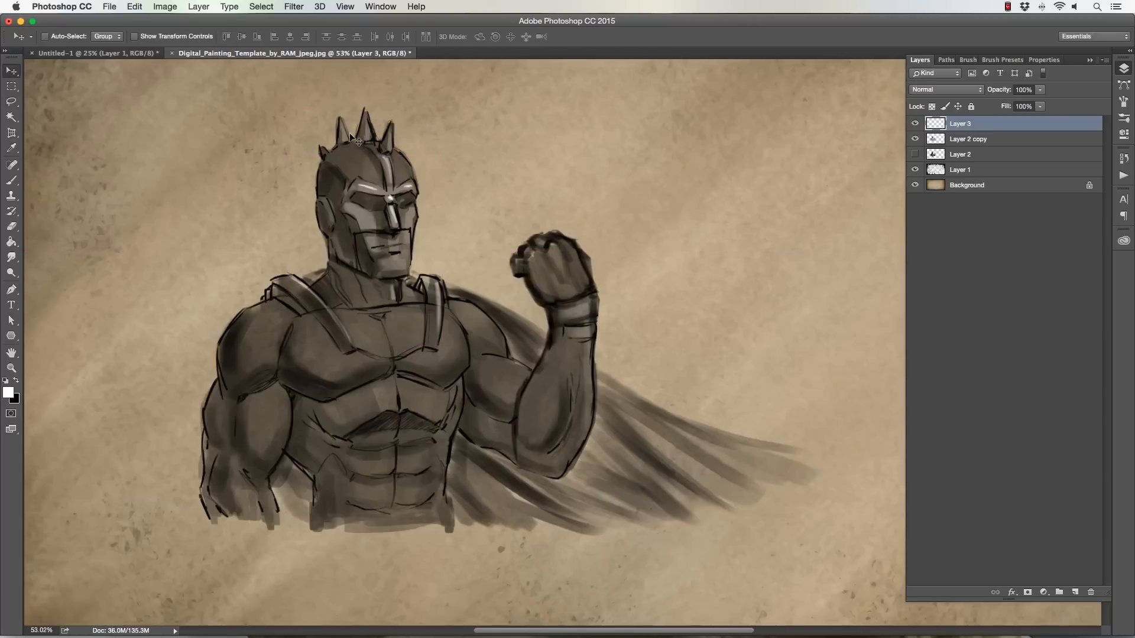
# On Layer 2 copy, lasso the crown spike nearest the raised fist, shift it inward, deselect, and smudge its base
pyautogui.click(976, 139)
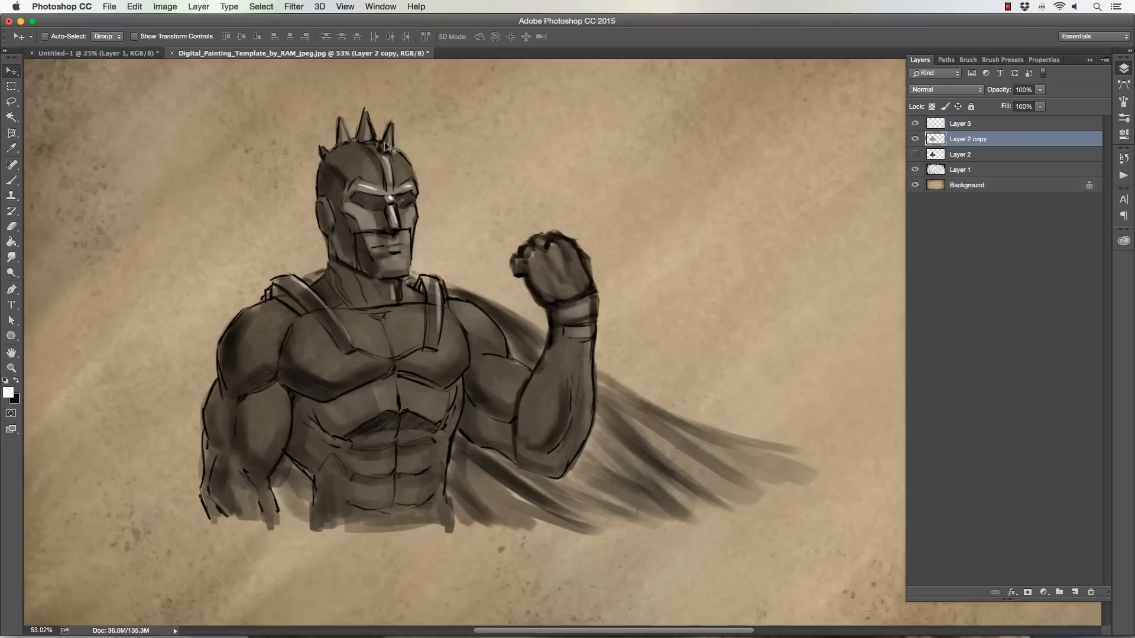
pyautogui.press('l')
pyautogui.moveTo(381, 155)
pyautogui.mouseDown()
pyautogui.moveTo(385, 121)
pyautogui.moveTo(389, 154)
pyautogui.moveTo(383, 145)
pyautogui.mouseUp()
pyautogui.press('v')
pyautogui.press('super+d')
pyautogui.click(11, 257)
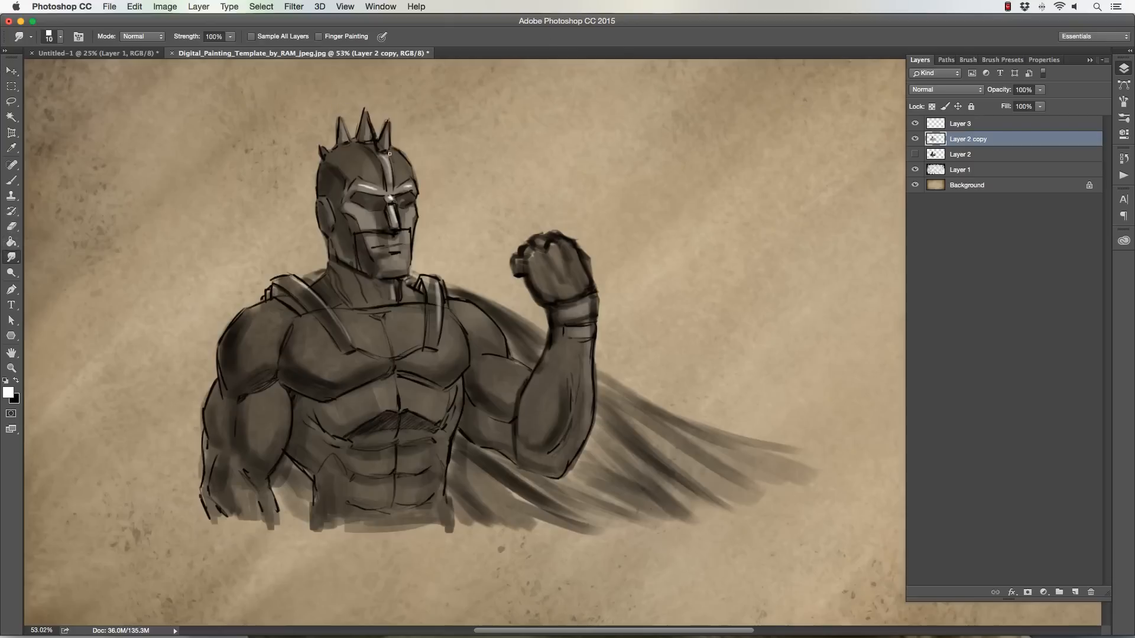
# Brush white highlights onto the crown spikes on Layer 3
pyautogui.click(960, 123)
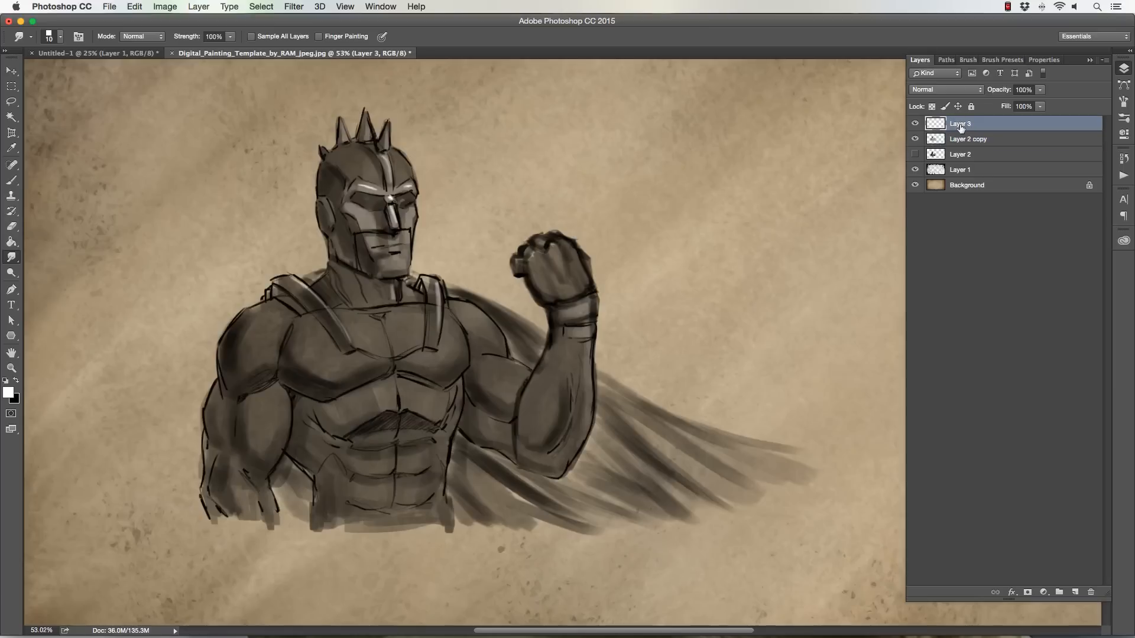
pyautogui.click(11, 180)
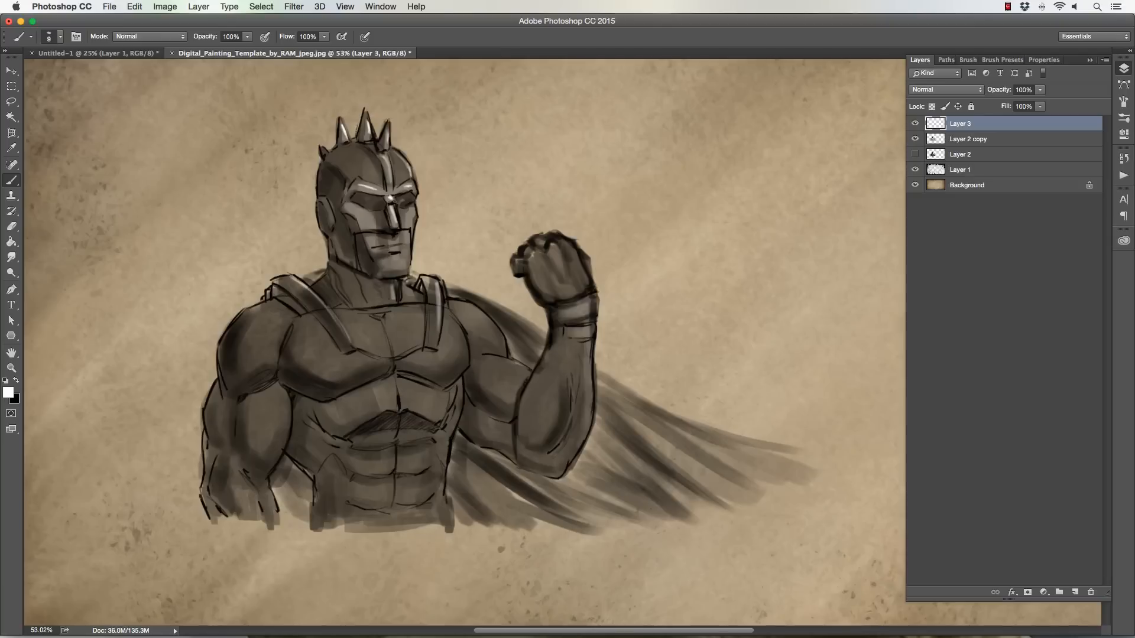
# Paint thin white highlights on the shoulder straps and along the middle of the chest on Layer 3
pyautogui.moveTo(438, 321); pyautogui.dragTo(438, 337)
pyautogui.moveTo(287, 278); pyautogui.dragTo(292, 277)
pyautogui.moveTo(345, 335); pyautogui.dragTo(395, 361)
# Enlarge the brush and paint curved white highlights on the raised arm's shoulder and biceps
pyautogui.press(']')
pyautogui.moveTo(451, 298)
pyautogui.mouseDown()
pyautogui.moveTo(489, 320)
pyautogui.moveTo(469, 305)
pyautogui.moveTo(503, 352)
pyautogui.mouseUp()
pyautogui.press(']')
pyautogui.press(']')
pyautogui.moveTo(461, 303)
pyautogui.mouseDown()
pyautogui.moveTo(504, 360)
pyautogui.moveTo(486, 358)
pyautogui.moveTo(526, 373)
pyautogui.mouseUp()
pyautogui.press('[')
pyautogui.press('[')
pyautogui.press('[')
# With a smaller brush, highlight the outer edge of the raised fist, wrist and forearm in white
pyautogui.moveTo(569, 240)
pyautogui.mouseDown()
pyautogui.moveTo(584, 276)
pyautogui.moveTo(576, 247)
pyautogui.moveTo(586, 260)
pyautogui.moveTo(591, 315)
pyautogui.mouseUp()
pyautogui.moveTo(587, 358)
pyautogui.mouseDown()
pyautogui.moveTo(589, 413)
pyautogui.moveTo(574, 452)
pyautogui.mouseUp()
pyautogui.press(']')
pyautogui.press('[')
pyautogui.press('[')
pyautogui.press(']')
pyautogui.press(']')
pyautogui.press(']')
pyautogui.press('[')
pyautogui.press('[')
pyautogui.press('[')
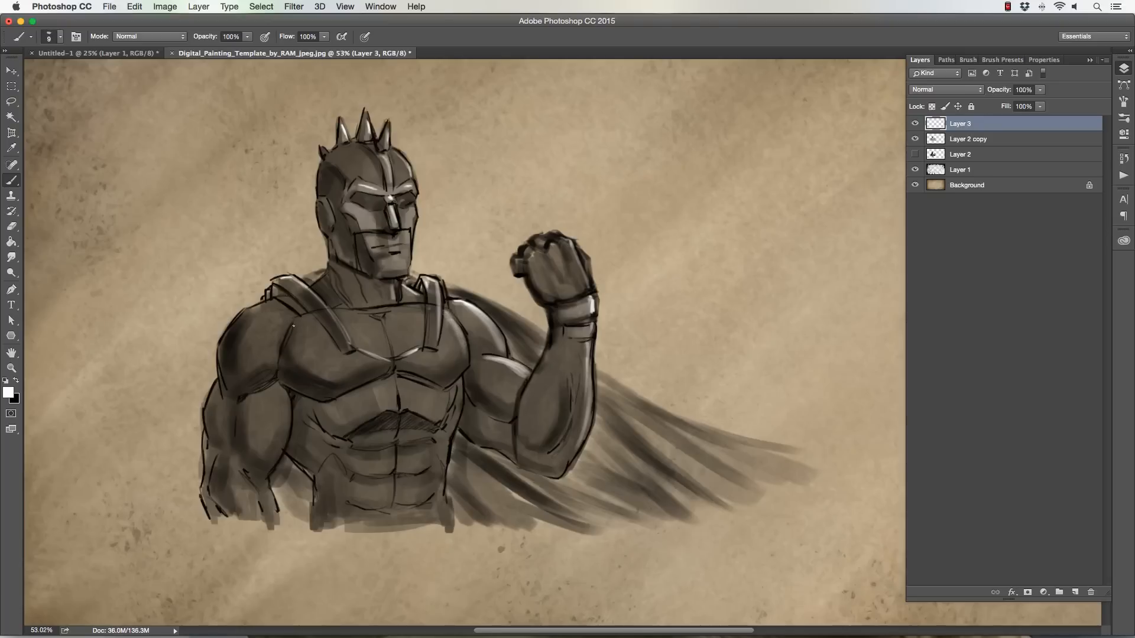
# Highlight the upper edge and inner corner of the chest muscle on the hanging arm's side
pyautogui.moveTo(298, 333)
pyautogui.mouseDown()
pyautogui.moveTo(292, 324)
pyautogui.moveTo(309, 315)
pyautogui.mouseUp()
pyautogui.press(']')
pyautogui.press(']')
pyautogui.press(']')
pyautogui.press(']')
pyautogui.moveTo(381, 335); pyautogui.dragTo(369, 323)
# Brush a soft white highlight over the hanging arm's shoulder with a brush of about 45 px
pyautogui.press('[')
pyautogui.press('[')
pyautogui.press(']')
pyautogui.press(']')
pyautogui.press(']')
pyautogui.moveTo(272, 312); pyautogui.dragTo(246, 338)
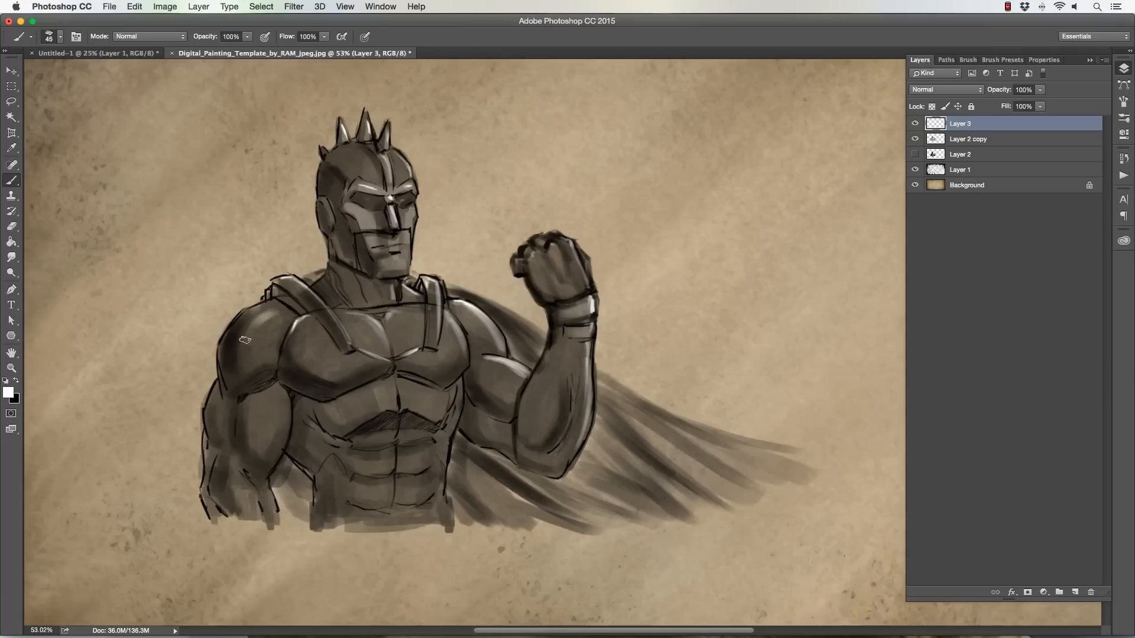
pyautogui.press(']')
pyautogui.press(']')
# Reduce the brush to 9 px and add thin rim highlights around the hanging arm's shoulder
pyautogui.press('[')
pyautogui.press('[')
pyautogui.press('[')
pyautogui.press('[')
pyautogui.press('[')
pyautogui.press('[')
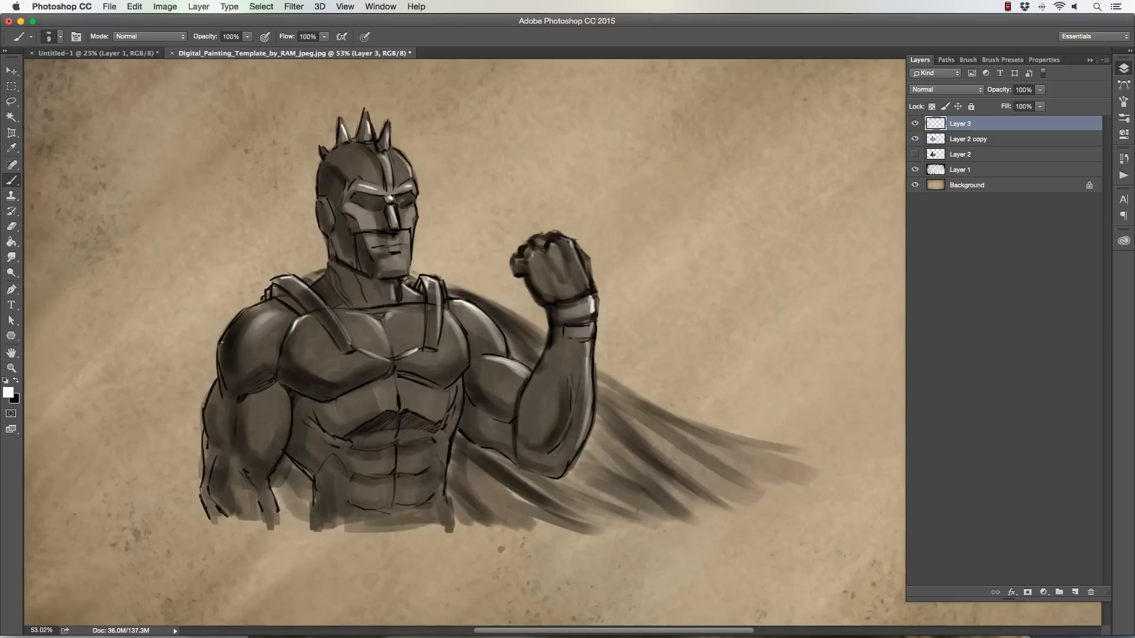
pyautogui.moveTo(221, 342)
pyautogui.mouseDown()
pyautogui.moveTo(222, 374)
pyautogui.moveTo(244, 309)
pyautogui.moveTo(290, 358)
pyautogui.moveTo(282, 363)
pyautogui.moveTo(288, 341)
pyautogui.mouseUp()
# Enlarge the brush to 80 px and lay soft highlights over the upper abdominal muscles
pyautogui.press(']')
pyautogui.press(']')
pyautogui.press(']')
pyautogui.press(']')
pyautogui.press(']')
pyautogui.press(']')
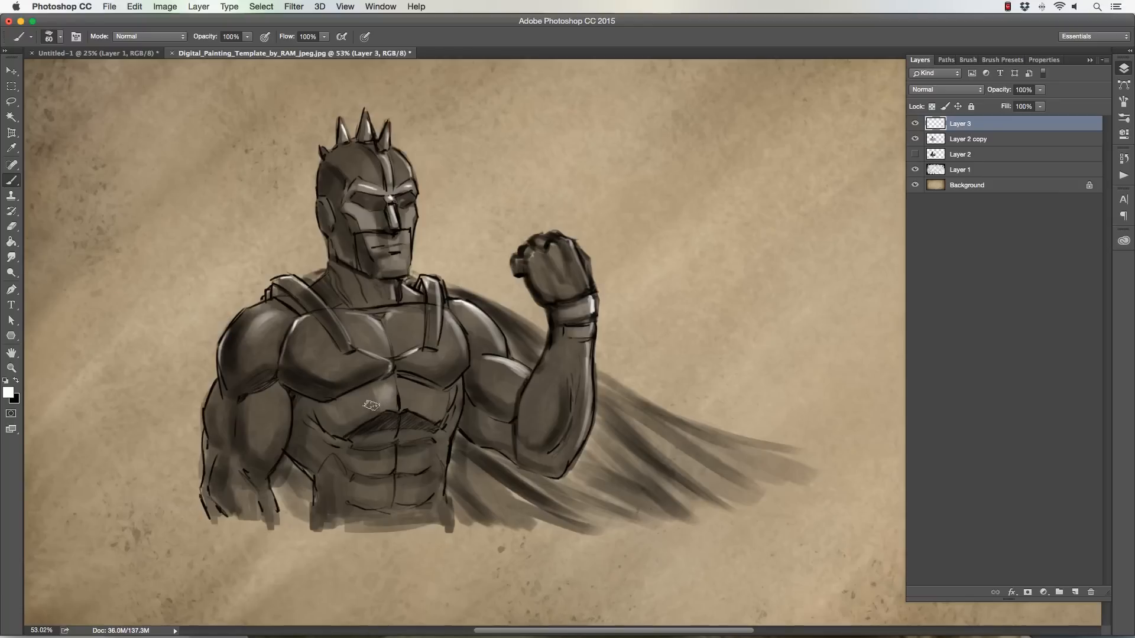
pyautogui.press(']')
pyautogui.press(']')
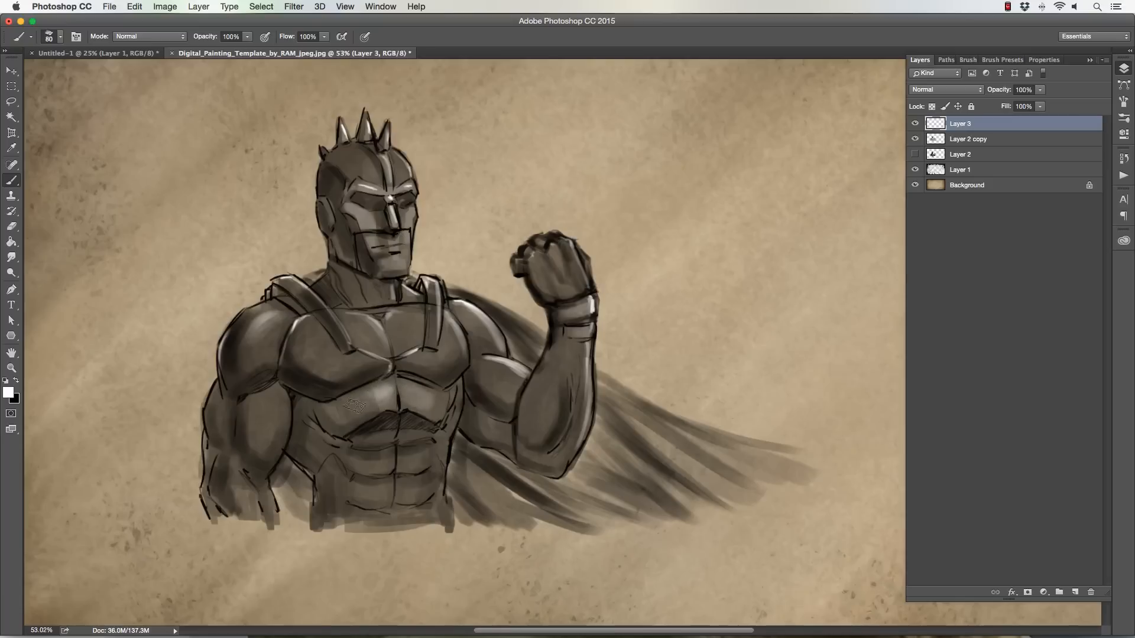
# With smaller brushes, paint white highlights on the helmet's dome, the eyes and the front of the neck
pyautogui.press('[')
pyautogui.press('[')
pyautogui.press('[')
pyautogui.press('[')
pyautogui.press('[')
pyautogui.press('[')
pyautogui.press('[')
pyautogui.press('[')
pyautogui.press('[')
pyautogui.press('[')
pyautogui.press('[')
pyautogui.press('[')
pyautogui.press(']')
pyautogui.press(']')
pyautogui.press(']')
pyautogui.press('[')
pyautogui.press(']')
pyautogui.press(']')
pyautogui.press('[')
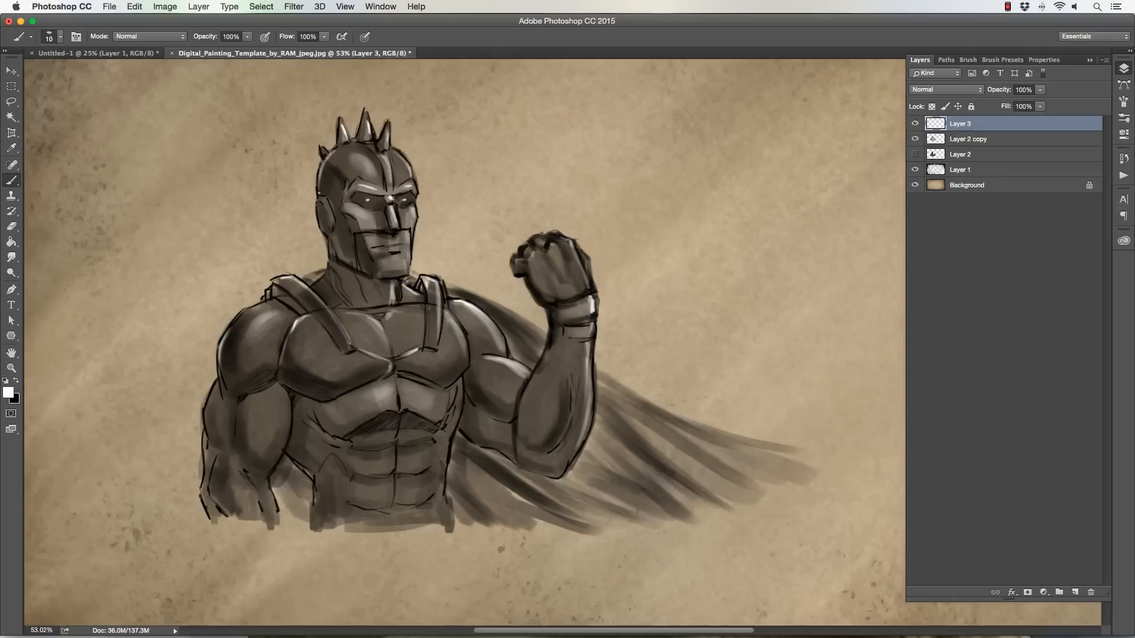
# Add white highlights to the helmet's ear piece and cheek
pyautogui.moveTo(321, 200); pyautogui.dragTo(330, 214)
pyautogui.press(']')
pyautogui.press(']')
pyautogui.press(']')
pyautogui.press('[')
pyautogui.press('[')
pyautogui.press('[')
# Highlight the inner edge and centre of the hanging arm's biceps in white
pyautogui.moveTo(285, 394)
pyautogui.mouseDown()
pyautogui.moveTo(274, 459)
pyautogui.moveTo(285, 429)
pyautogui.moveTo(278, 387)
pyautogui.moveTo(274, 466)
pyautogui.mouseUp()
pyautogui.press(']')
pyautogui.press(']')
pyautogui.press(']')
pyautogui.press(']')
pyautogui.press(']')
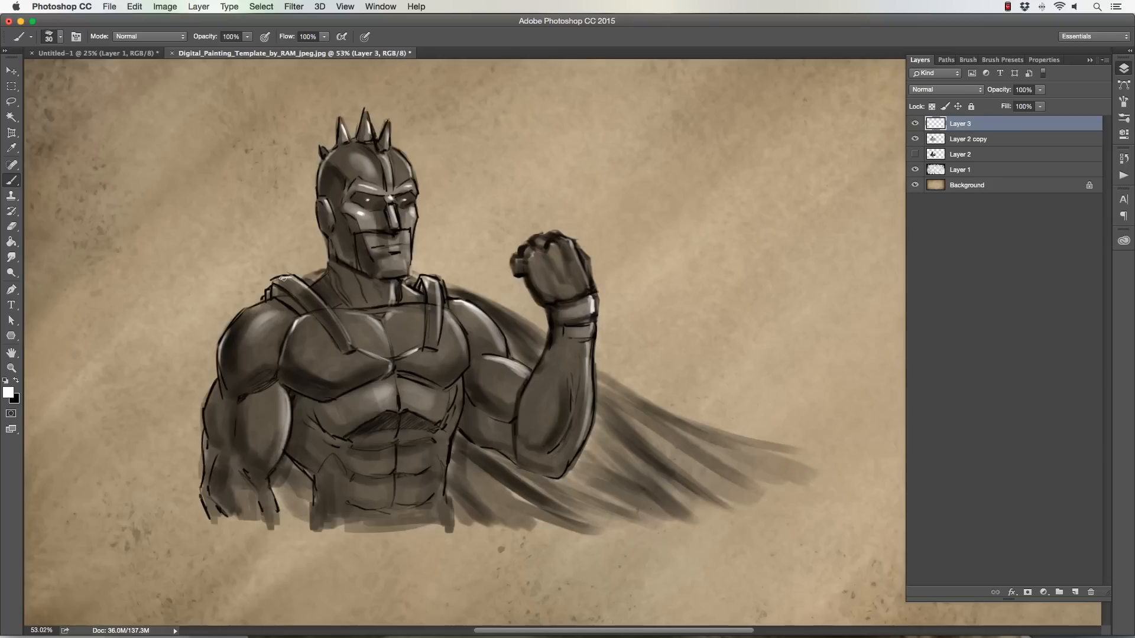
# Dab a bright white spot on each of the two upper abdominal muscles
pyautogui.press('[')
pyautogui.press('[')
pyautogui.press(']')
pyautogui.click(386, 391)
pyautogui.click(412, 391)
# Brush soft white highlights onto the raised fist's fingers and the back of the hand
pyautogui.press(']')
pyautogui.press('[')
pyautogui.press('[')
pyautogui.press('[')
pyautogui.press(']')
pyautogui.press(']')
pyautogui.press(']')
pyautogui.moveTo(553, 244)
pyautogui.mouseDown()
pyautogui.moveTo(574, 278)
pyautogui.moveTo(543, 260)
pyautogui.mouseUp()
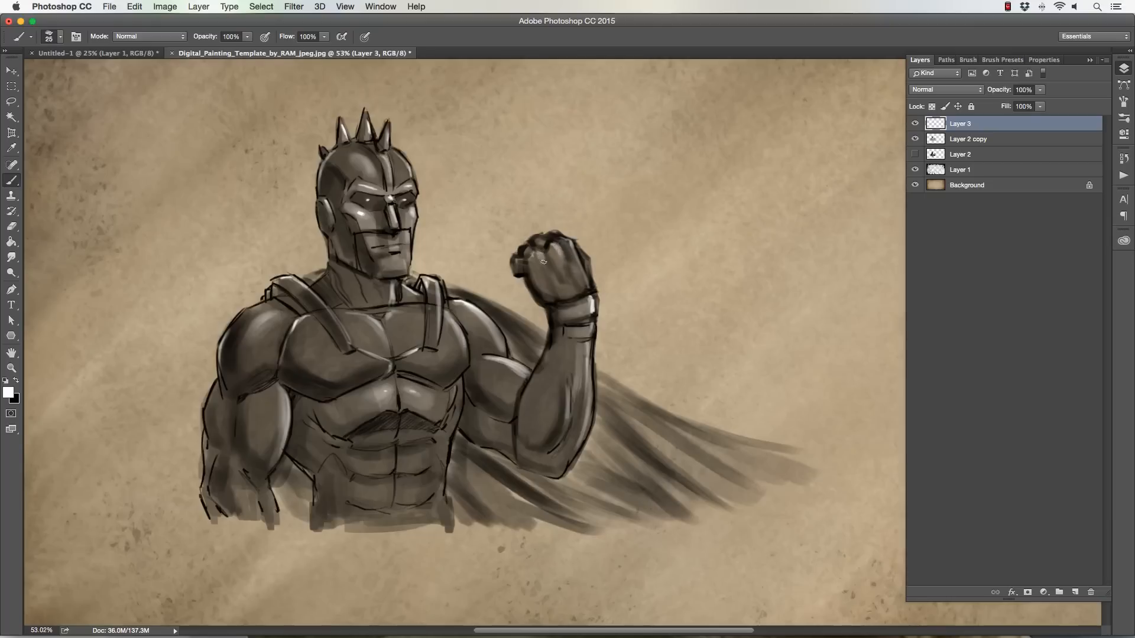
pyautogui.press('[')
pyautogui.press(']')
# Reduce the brush to 9 px and add a thin white highlight at the base of the neck
pyautogui.press('[')
pyautogui.press('[')
pyautogui.press('[')
pyautogui.press('[')
pyautogui.moveTo(404, 292); pyautogui.dragTo(409, 277)
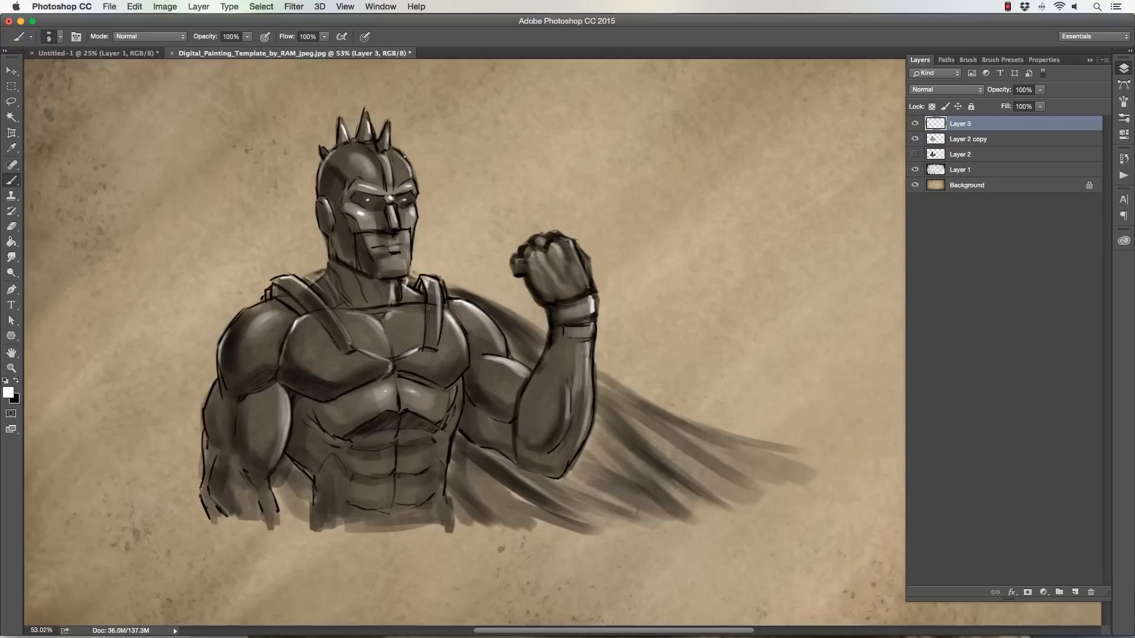
# Enlarge the brush to 30 px and paint long white highlights along the cape's folds
pyautogui.press(']')
pyautogui.press(']')
pyautogui.press(']')
pyautogui.moveTo(594, 382); pyautogui.dragTo(753, 475)
pyautogui.moveTo(601, 405); pyautogui.dragTo(698, 486)
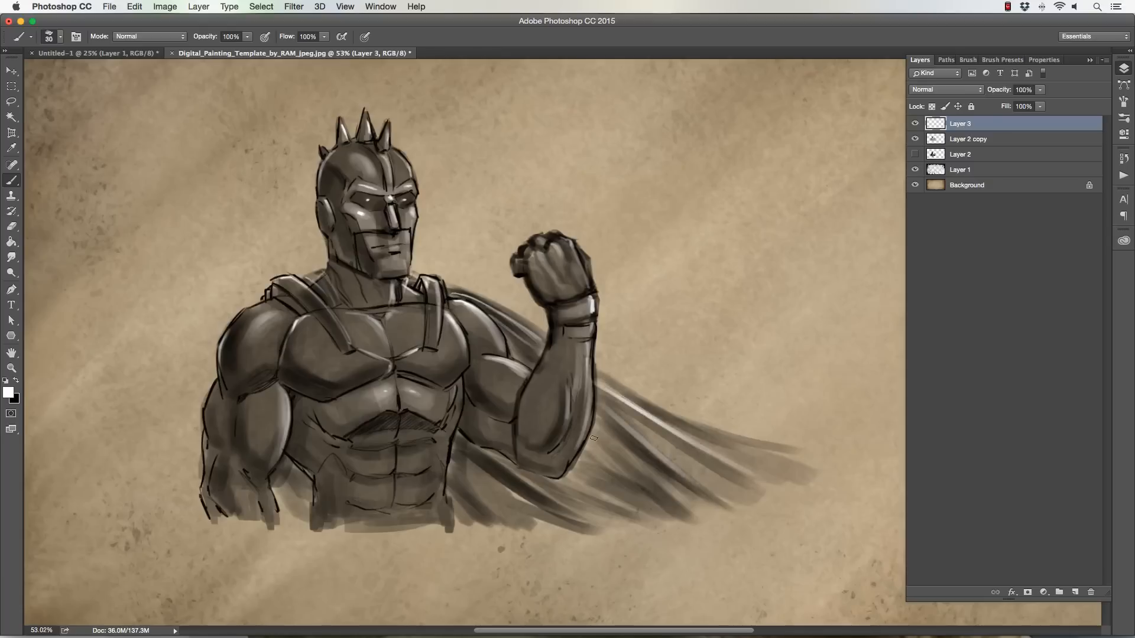
# With a brush of about 10 px, add fine white highlights to the raised hand's wrist edge and knuckles
pyautogui.press('[')
pyautogui.press('[')
pyautogui.press('[')
pyautogui.press('[')
pyautogui.press('[')
pyautogui.press(']')
pyautogui.moveTo(590, 306); pyautogui.dragTo(581, 271)
pyautogui.press(']')
pyautogui.press('[')
pyautogui.press('[')
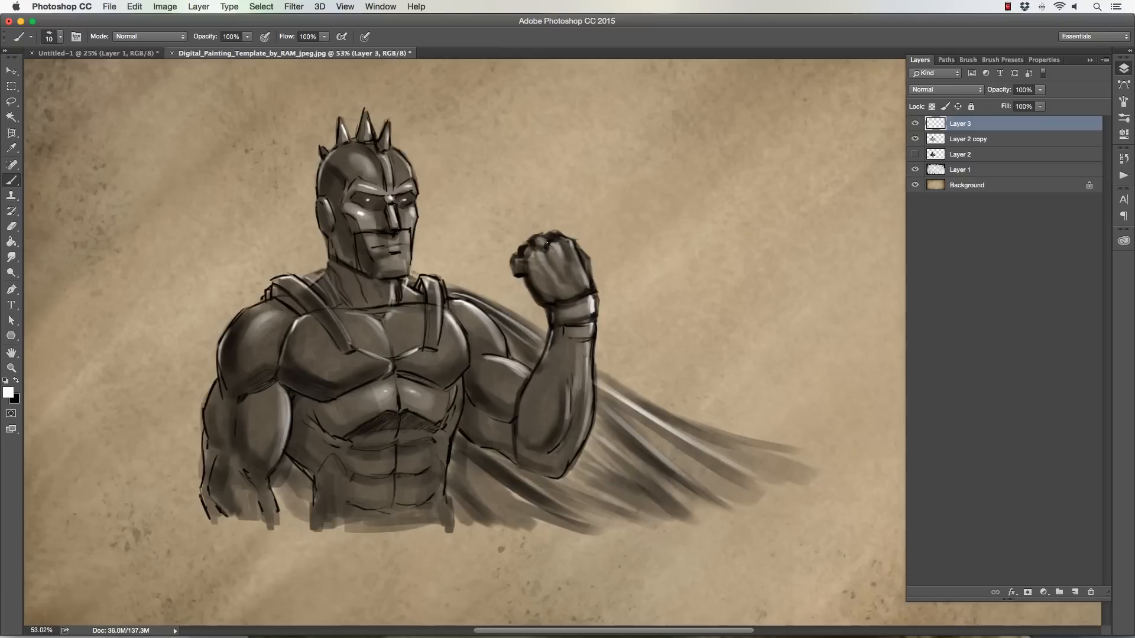
# Brush broad soft highlights over the chest muscles with a brush of up to 80 px
pyautogui.press(']')
pyautogui.press(']')
pyautogui.press(']')
pyautogui.press(']')
pyautogui.press(']')
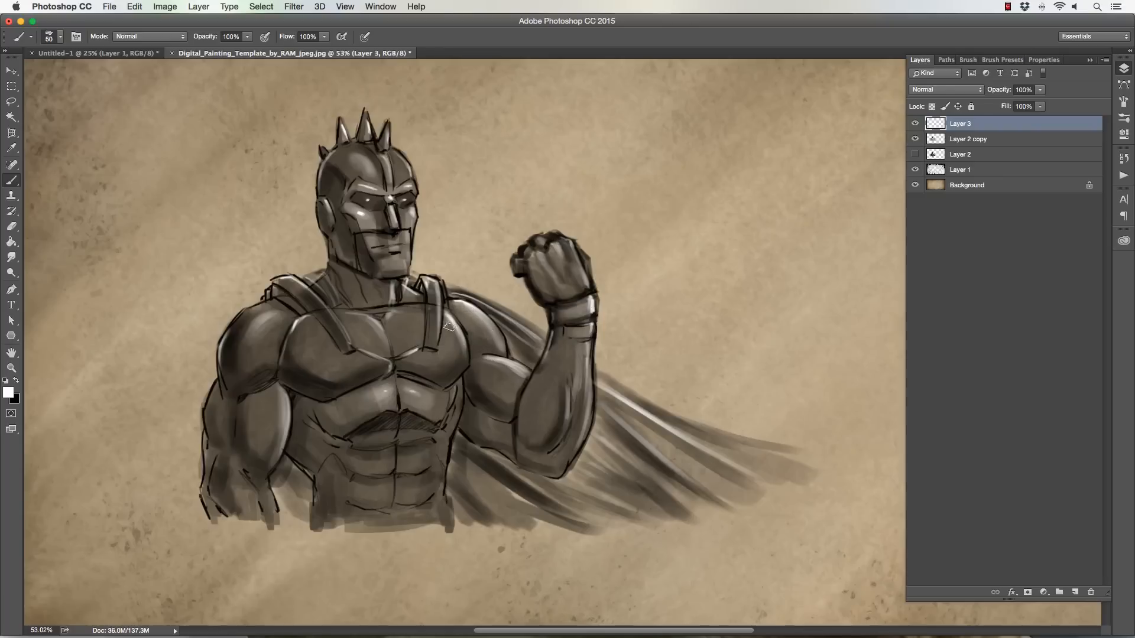
pyautogui.press(']')
pyautogui.press(']')
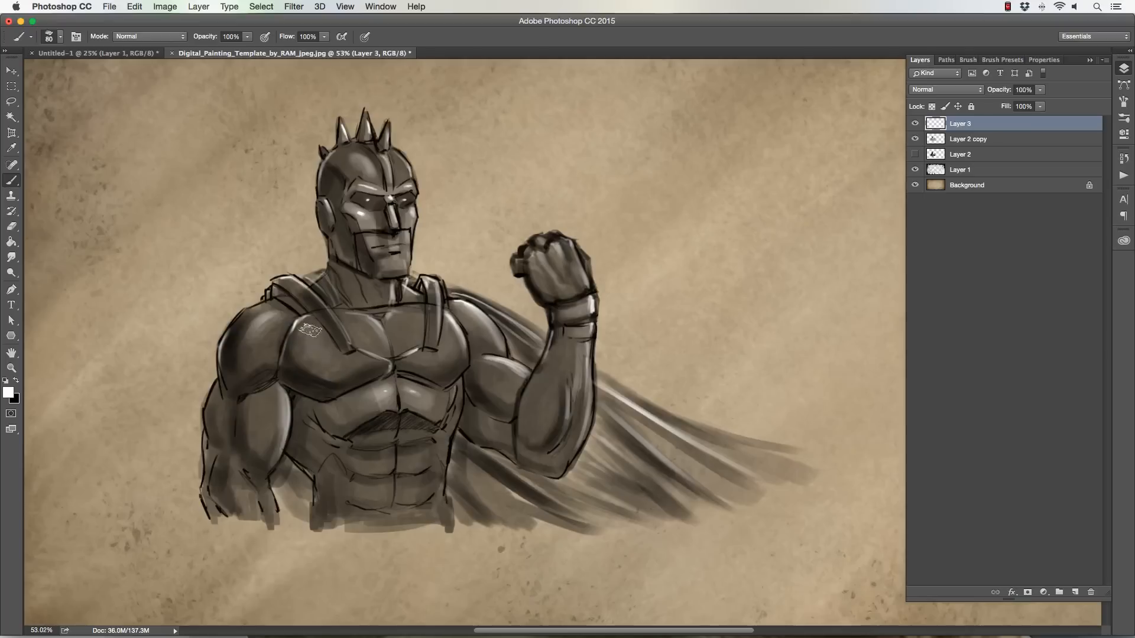
pyautogui.press('[')
pyautogui.press('[')
pyautogui.press('[')
pyautogui.press('[')
pyautogui.press('[')
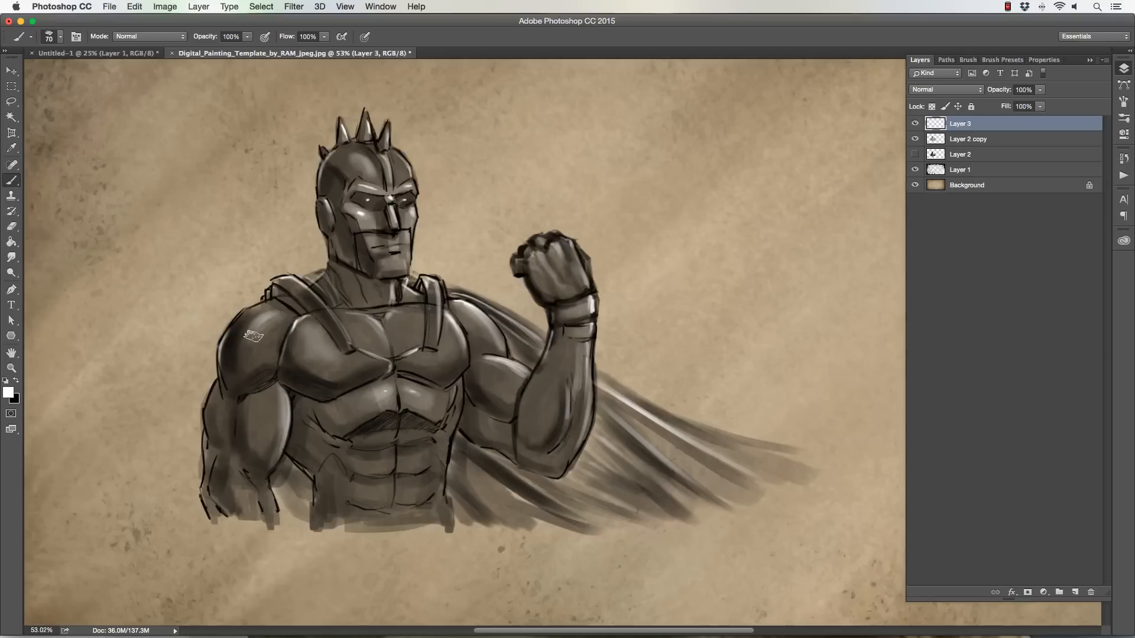
pyautogui.press('[')
pyautogui.press('[')
pyautogui.press('[')
pyautogui.press('super+Tab')
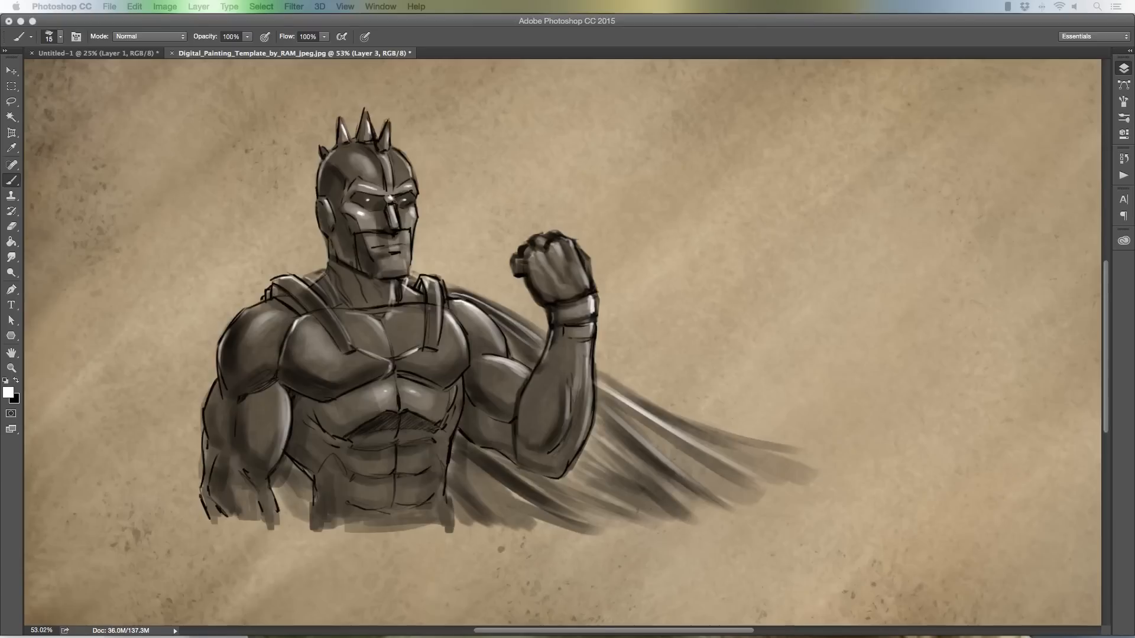
pyautogui.click(301, 328)
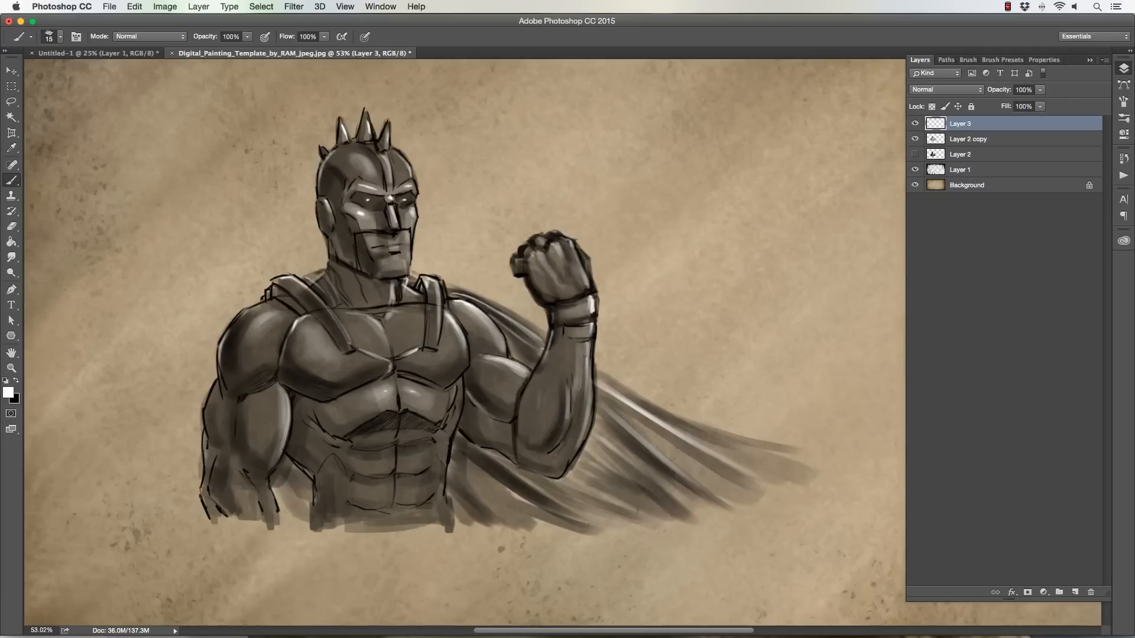
# Enlarge the brush to about 35 px and paint soft highlights on the raised arm's forearm and hand
pyautogui.press(']')
pyautogui.press(']')
pyautogui.press(']')
pyautogui.press(']')
pyautogui.press('[')
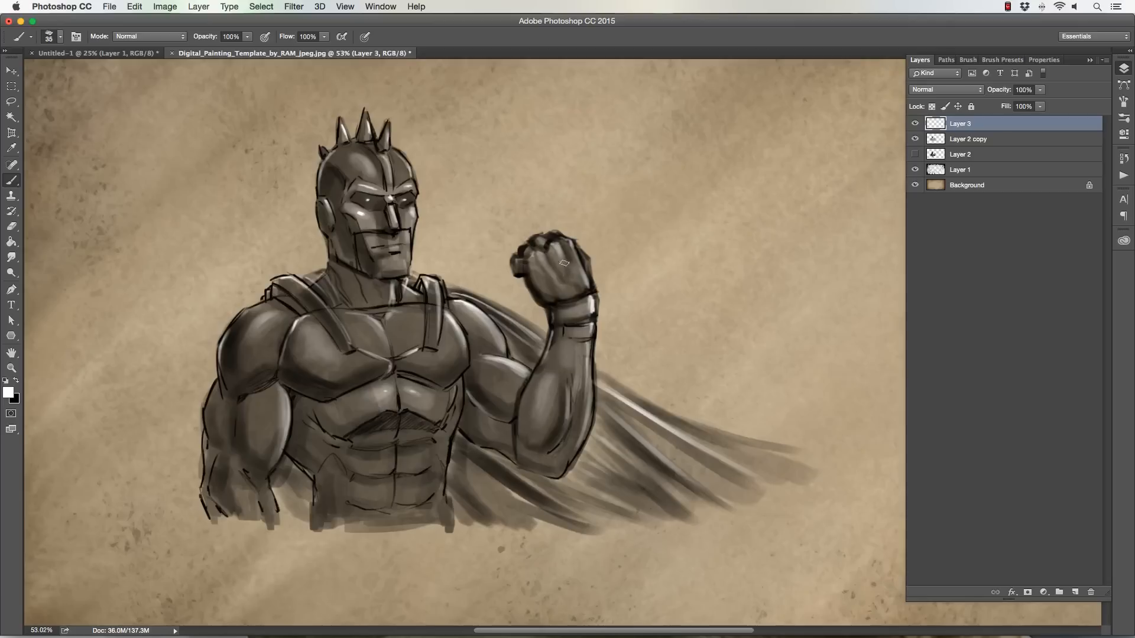
pyautogui.press('[')
pyautogui.press(']')
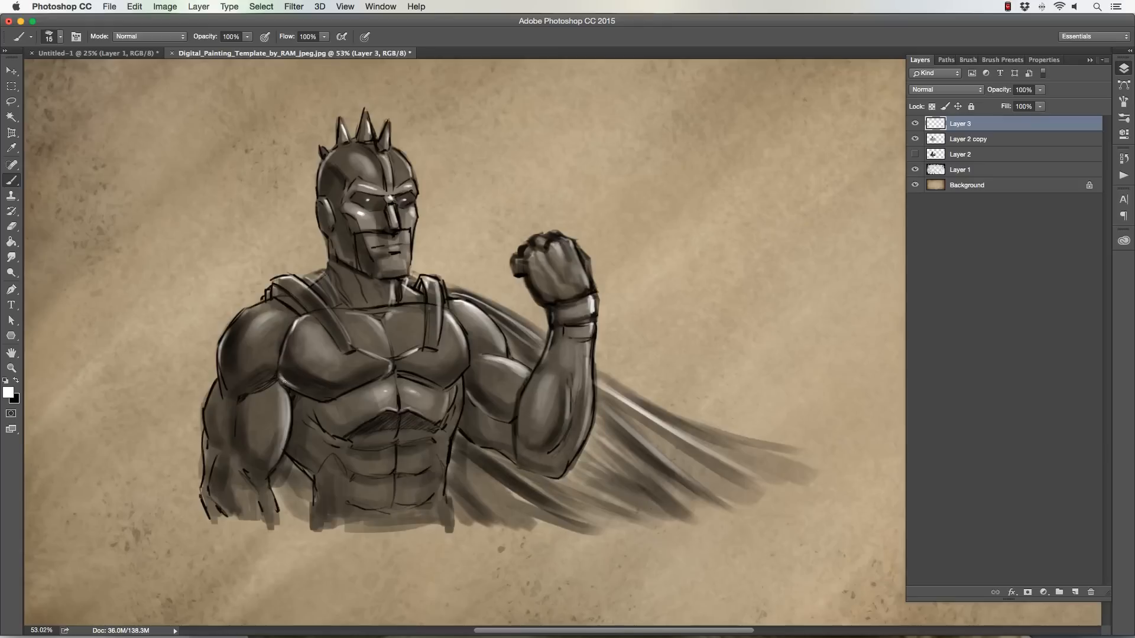
# Paint thin white rim highlights along the lower outer edges of both chest muscles
pyautogui.moveTo(312, 395); pyautogui.dragTo(280, 370)
pyautogui.press(']')
pyautogui.moveTo(454, 375)
pyautogui.mouseDown()
pyautogui.moveTo(464, 364)
pyautogui.moveTo(440, 381)
pyautogui.moveTo(460, 368)
pyautogui.mouseUp()
pyautogui.press('[')
# Adjust the brush between about 60 and 80 px, then brush a soft white highlight down the raised forearm
pyautogui.press(']')
pyautogui.press(']')
pyautogui.press(']')
pyautogui.press(']')
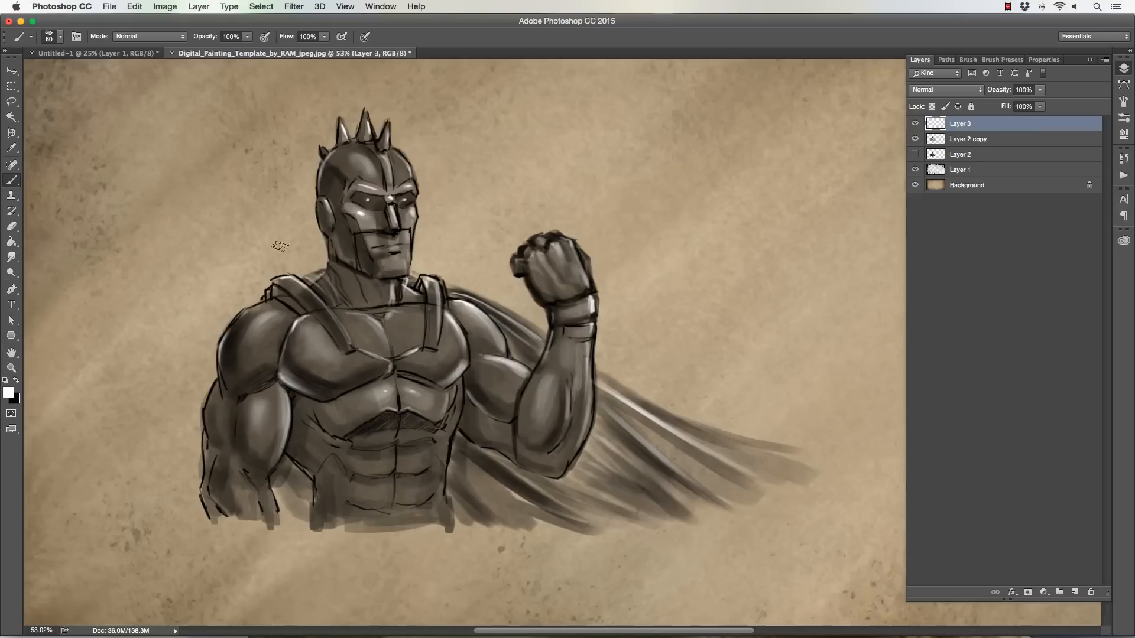
pyautogui.press(']')
pyautogui.press(']')
pyautogui.press('[')
pyautogui.press('[')
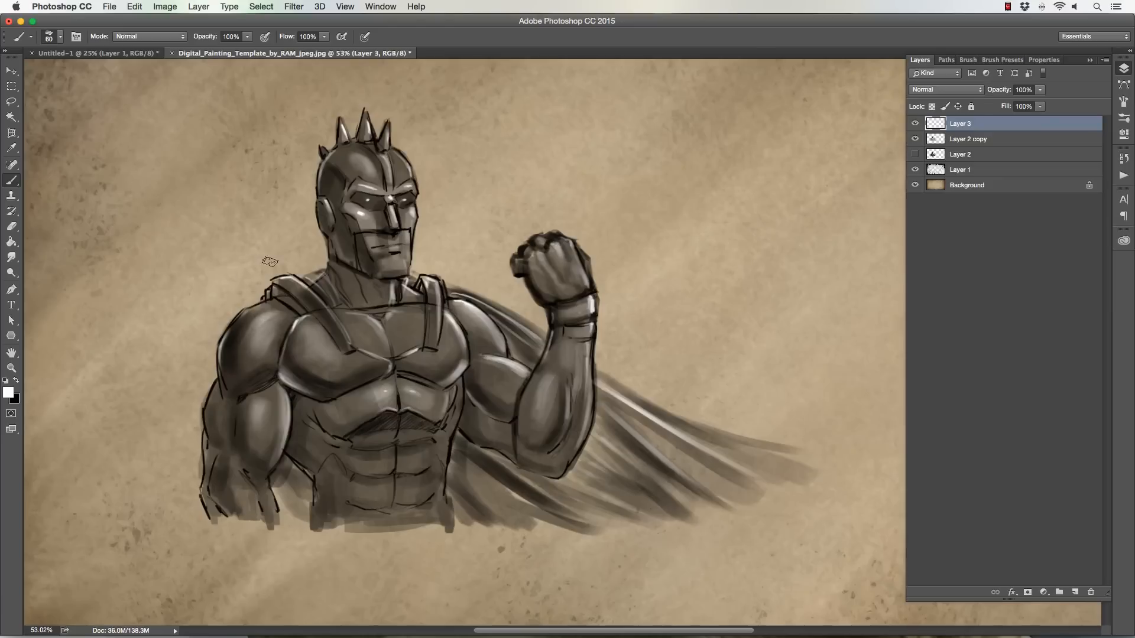
pyautogui.press('[')
pyautogui.press('[')
pyautogui.press(']')
pyautogui.press(']')
pyautogui.press('[')
pyautogui.press('[')
pyautogui.moveTo(583, 370); pyautogui.dragTo(577, 412)
# Paint white highlight streaks along the cape folds behind the raised arm, enlarging the brush to about 70 px
pyautogui.moveTo(598, 379); pyautogui.dragTo(733, 446)
pyautogui.press(']')
pyautogui.press(']')
pyautogui.moveTo(639, 404)
pyautogui.mouseDown()
pyautogui.moveTo(808, 469)
pyautogui.moveTo(684, 466)
pyautogui.mouseUp()
pyautogui.press(']')
pyautogui.press(']')
pyautogui.press(']')
pyautogui.press(']')
pyautogui.press(']')
pyautogui.press(']')
pyautogui.press(']')
pyautogui.moveTo(599, 402)
pyautogui.mouseDown()
pyautogui.moveTo(729, 491)
pyautogui.moveTo(682, 488)
pyautogui.mouseUp()
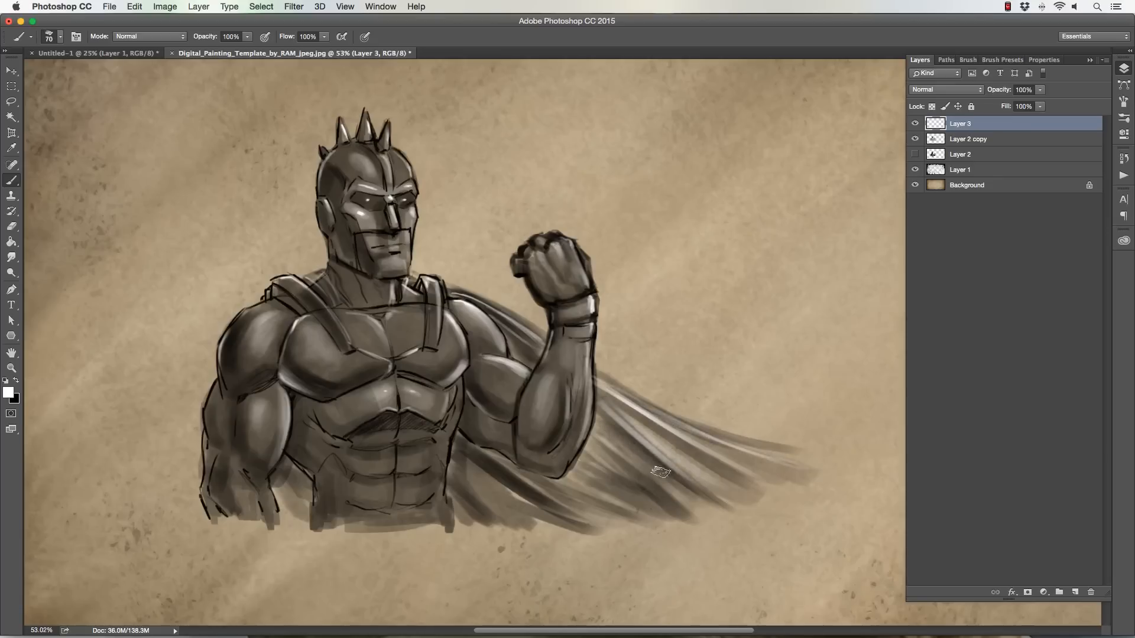
# Switch to black and darken the cape folds between the torso and the raised elbow with a brush of about 60 px
pyautogui.press('x')
pyautogui.press('[')
pyautogui.press('[')
pyautogui.moveTo(452, 471)
pyautogui.mouseDown()
pyautogui.moveTo(459, 437)
pyautogui.moveTo(460, 455)
pyautogui.moveTo(521, 489)
pyautogui.moveTo(505, 490)
pyautogui.moveTo(462, 449)
pyautogui.moveTo(563, 511)
pyautogui.moveTo(477, 445)
pyautogui.moveTo(601, 503)
pyautogui.moveTo(563, 484)
pyautogui.moveTo(670, 517)
pyautogui.moveTo(594, 471)
pyautogui.moveTo(662, 509)
pyautogui.moveTo(597, 454)
pyautogui.mouseUp()
pyautogui.press('[')
pyautogui.press(']')
pyautogui.press(']')
pyautogui.press(']')
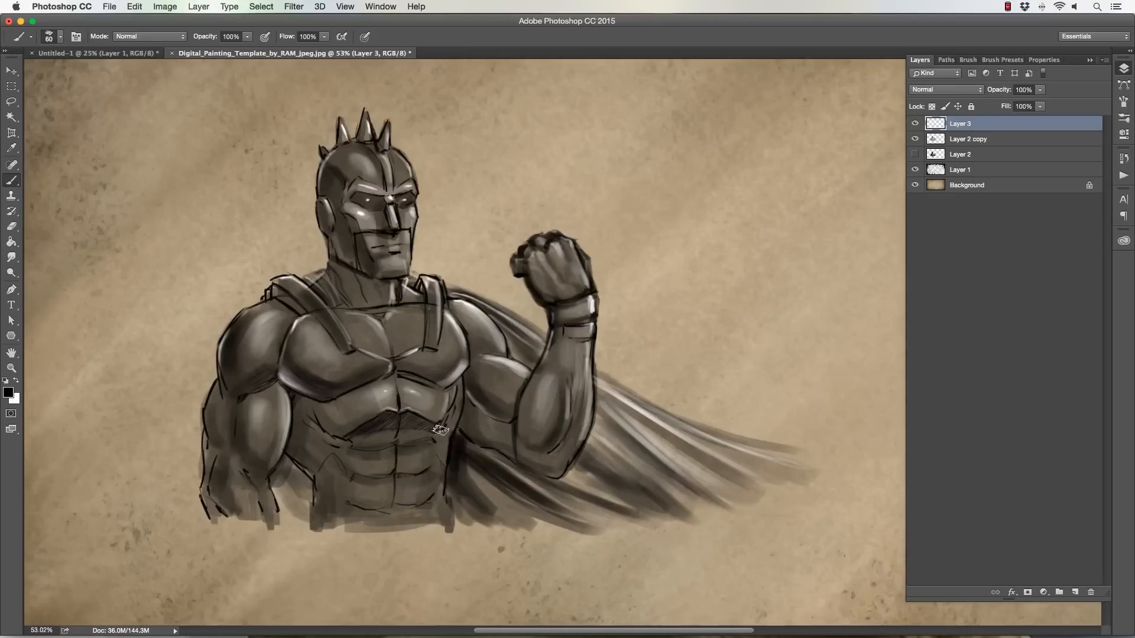
# Paint dark cape folds between the lowered arm and the waist with a 40 to 30 px brush
pyautogui.press('[')
pyautogui.press('[')
pyautogui.press('[')
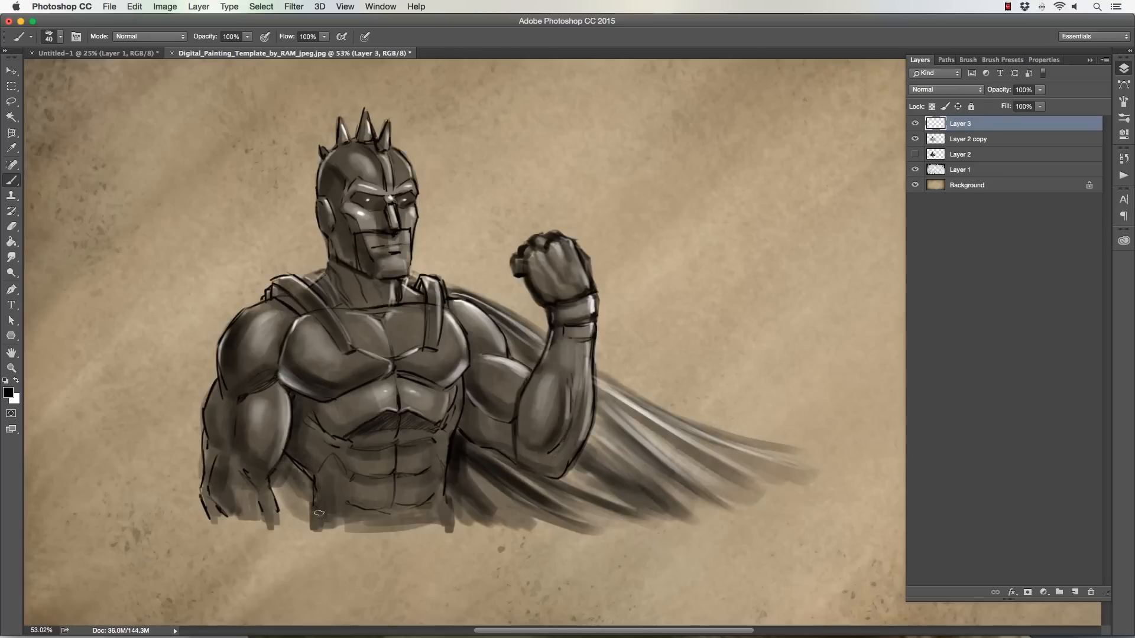
pyautogui.moveTo(286, 488); pyautogui.dragTo(296, 518)
pyautogui.moveTo(285, 463); pyautogui.dragTo(308, 499)
pyautogui.press('[')
pyautogui.moveTo(289, 460); pyautogui.dragTo(310, 485)
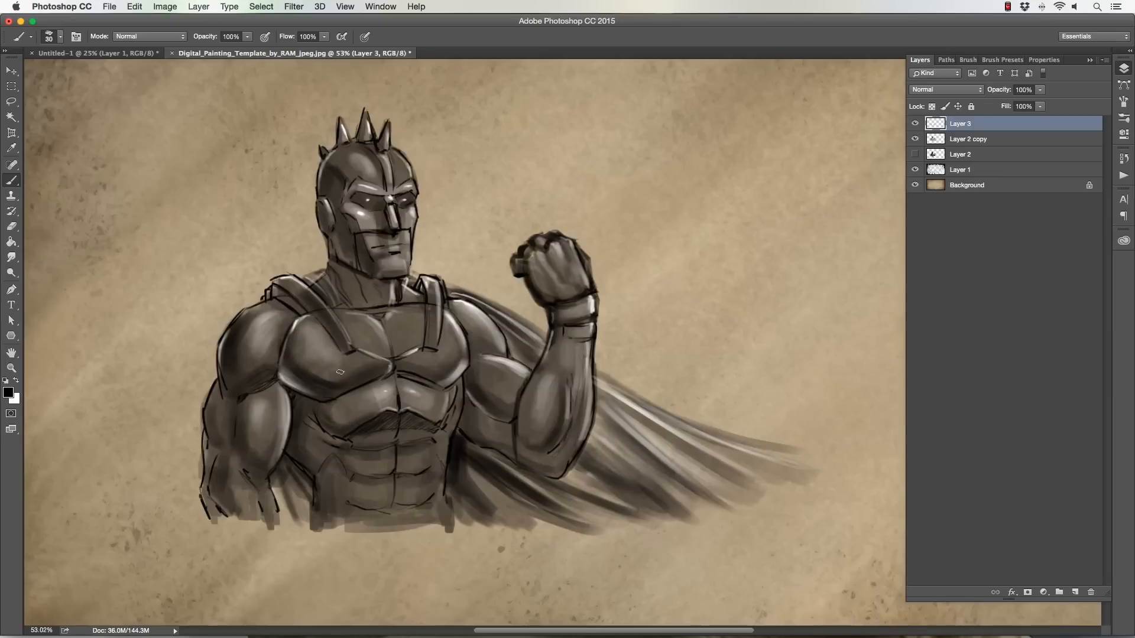
# Darken the top of the lowered arm's shoulder with a brush of 60 to 70 px
pyautogui.press(']')
pyautogui.press(']')
pyautogui.press(']')
pyautogui.press(']')
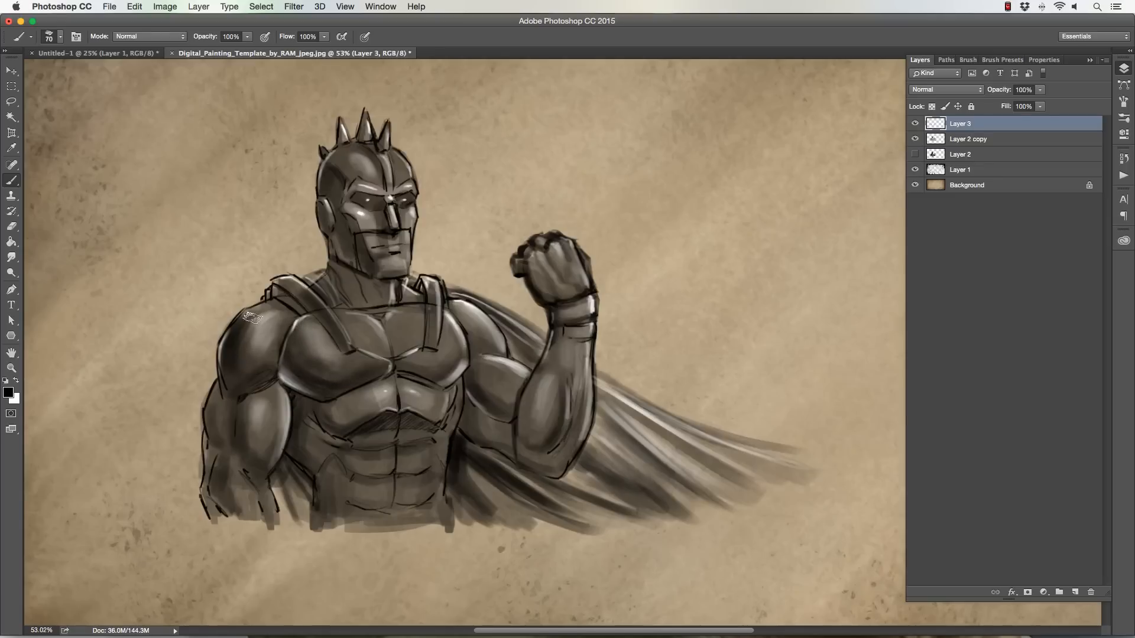
pyautogui.press('[')
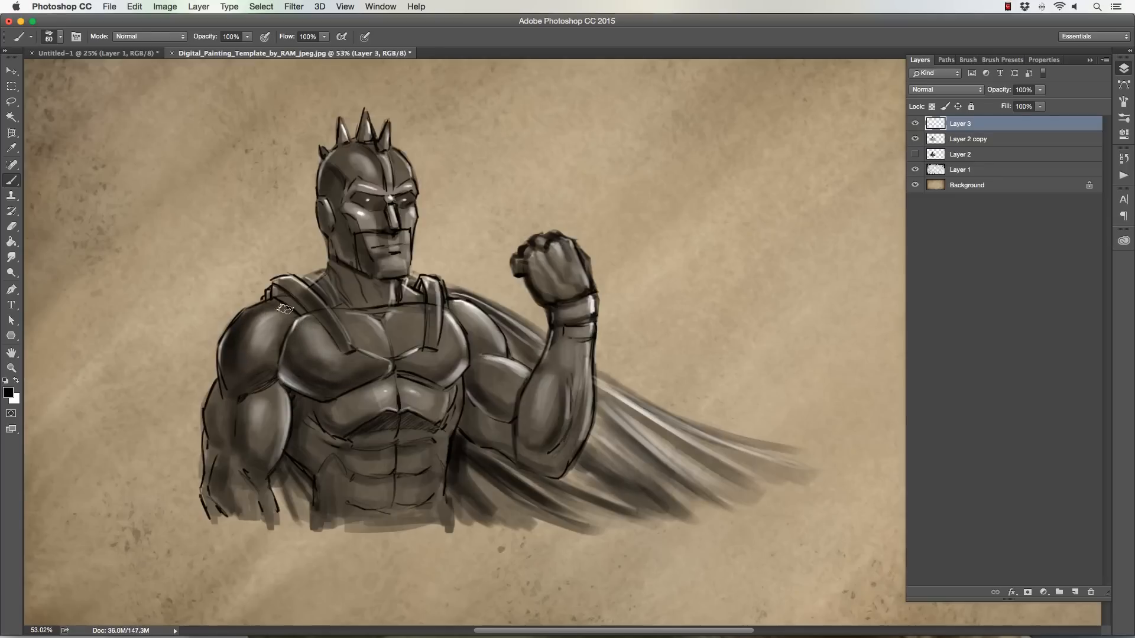
# Reduce the brush to about 35 px and shade the chest strap beside the neck and the neck below the jaw
pyautogui.press('[')
pyautogui.press('[')
pyautogui.press('[')
pyautogui.press('[')
pyautogui.press('[')
pyautogui.press('[')
pyautogui.moveTo(420, 292); pyautogui.dragTo(417, 328)
pyautogui.moveTo(348, 276)
pyautogui.mouseDown()
pyautogui.moveTo(373, 300)
pyautogui.moveTo(364, 293)
pyautogui.mouseUp()
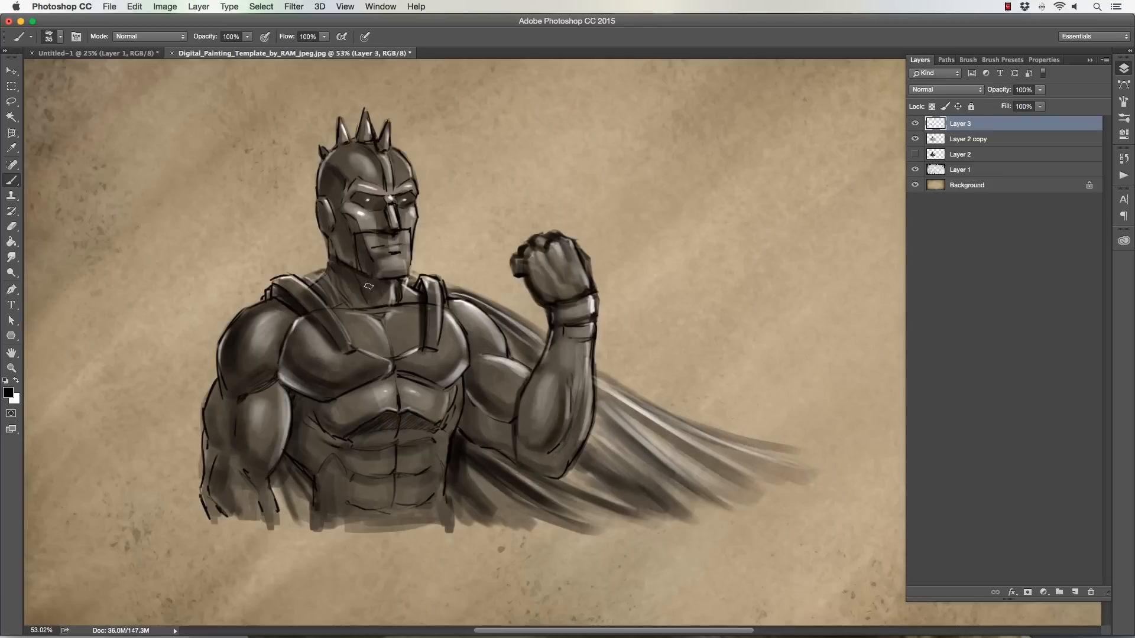
# Darken the side of the head, then shade the back of the neck with a brush of about 15 px
pyautogui.press(']')
pyautogui.moveTo(338, 203); pyautogui.dragTo(343, 184)
pyautogui.press('[')
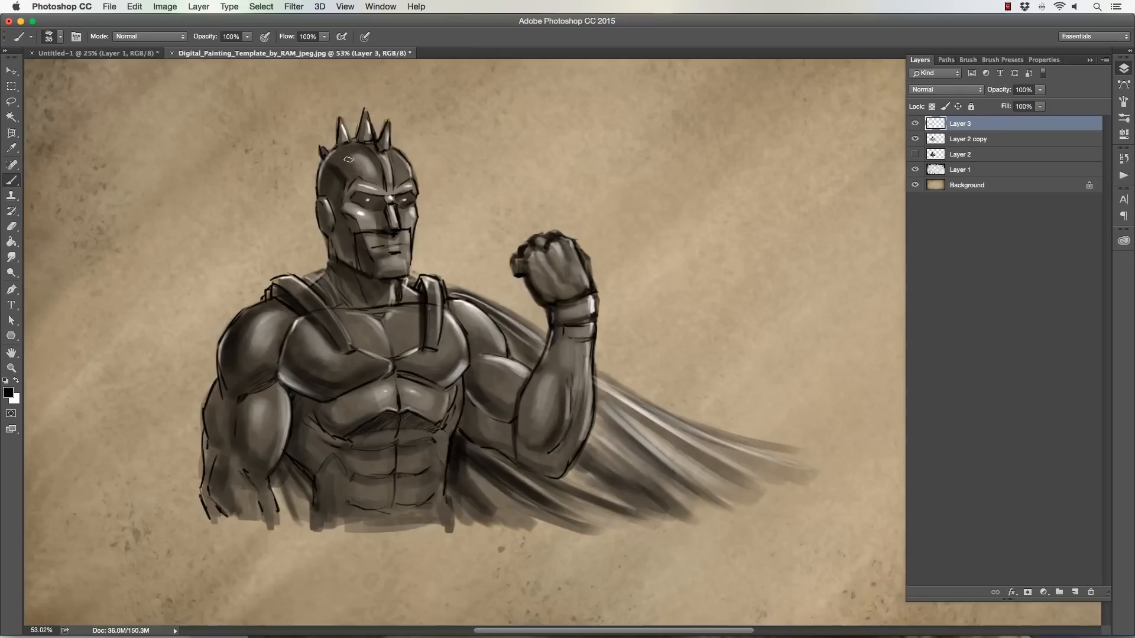
pyautogui.press('[')
pyautogui.press('[')
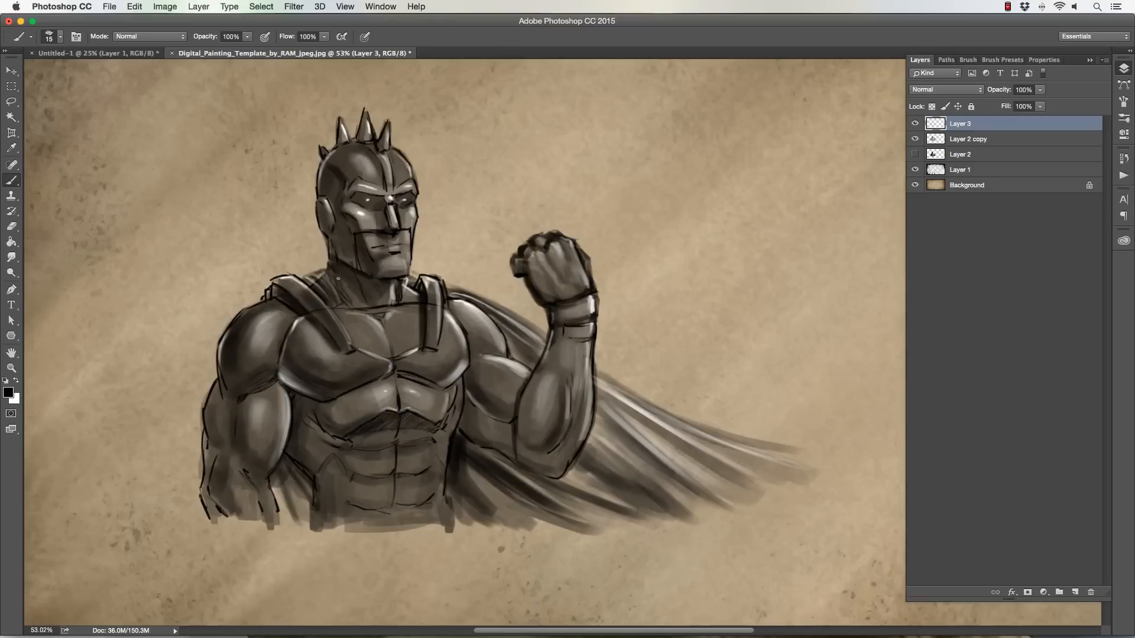
pyautogui.moveTo(329, 267); pyautogui.dragTo(349, 297)
# Deepen the shadows on the lowered arm, using about 50 px on the shoulder and 30 px near the forearm
pyautogui.press(']')
pyautogui.press(']')
pyautogui.press(']')
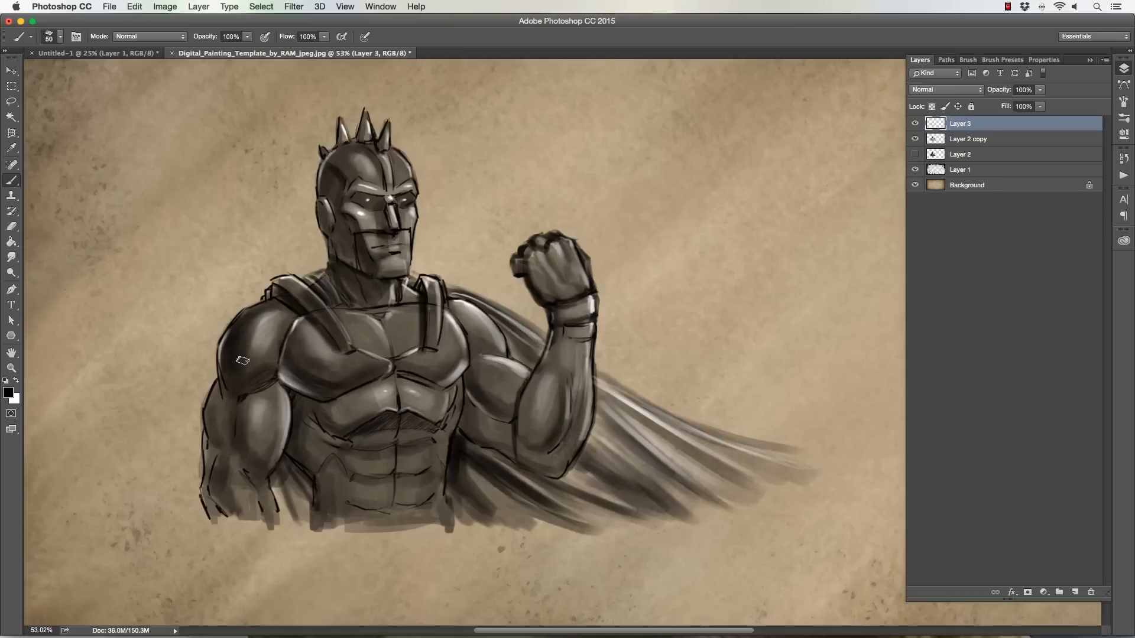
pyautogui.press('[')
pyautogui.press('[')
pyautogui.press('[')
pyautogui.press('[')
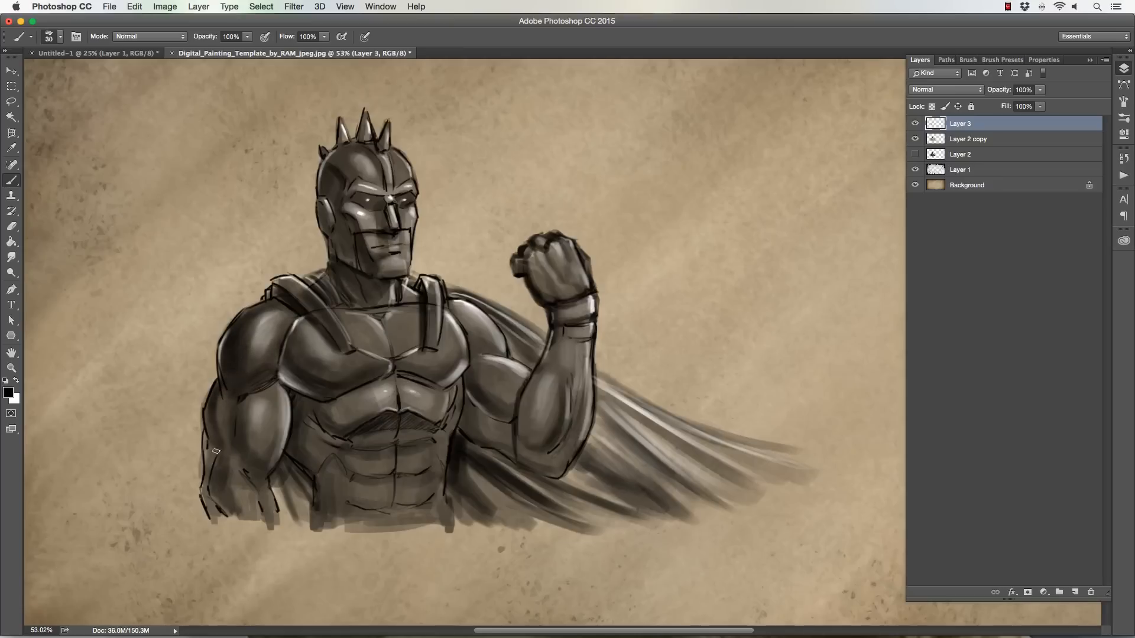
# Shade the upper chest below the collar line with a brush of about 40 px
pyautogui.press(']')
pyautogui.press(']')
pyautogui.press('[')
pyautogui.press(']')
pyautogui.press(']')
pyautogui.press('[')
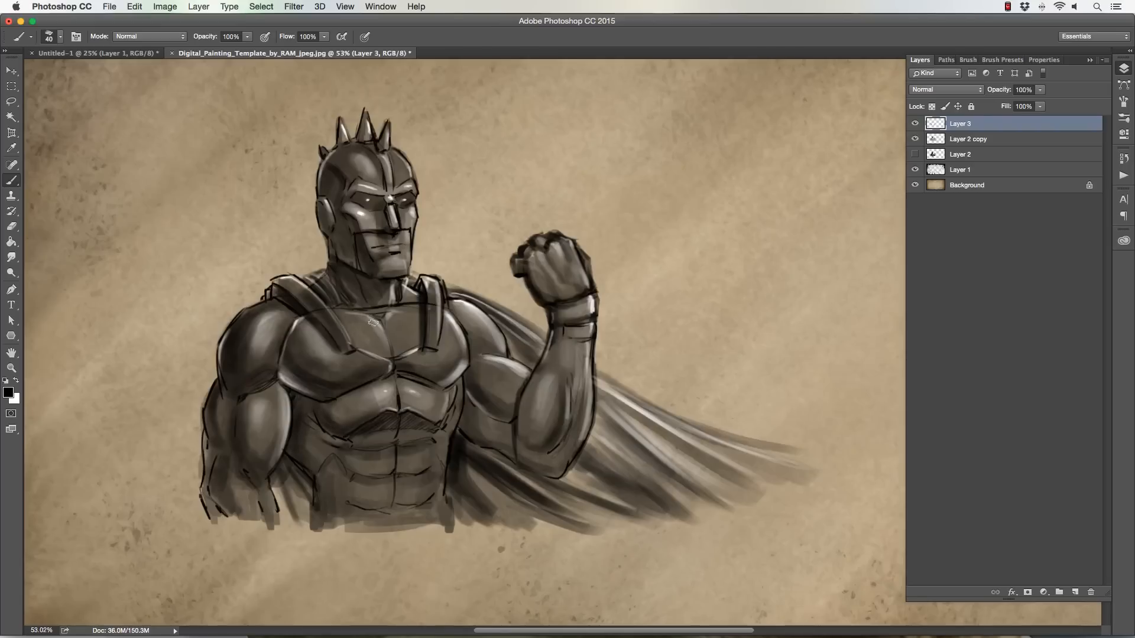
pyautogui.press('[')
pyautogui.press(']')
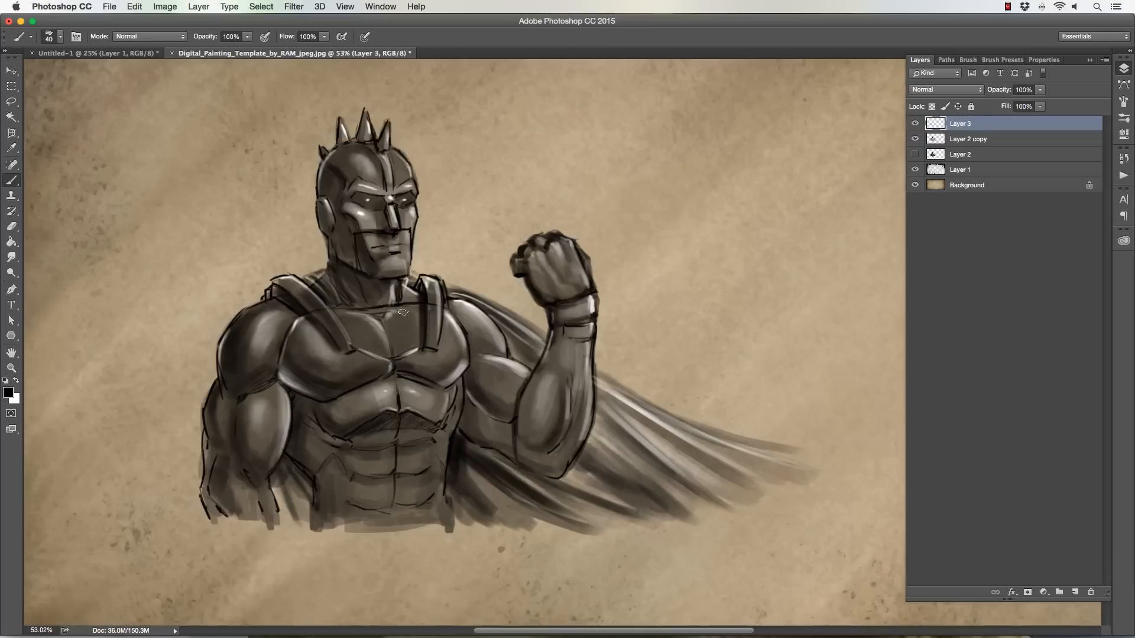
pyautogui.press('[')
# Enlarge the brush to 60 to 70 px and darken the folds of the flowing cape
pyautogui.press(']')
pyautogui.press(']')
pyautogui.press(']')
pyautogui.press(']')
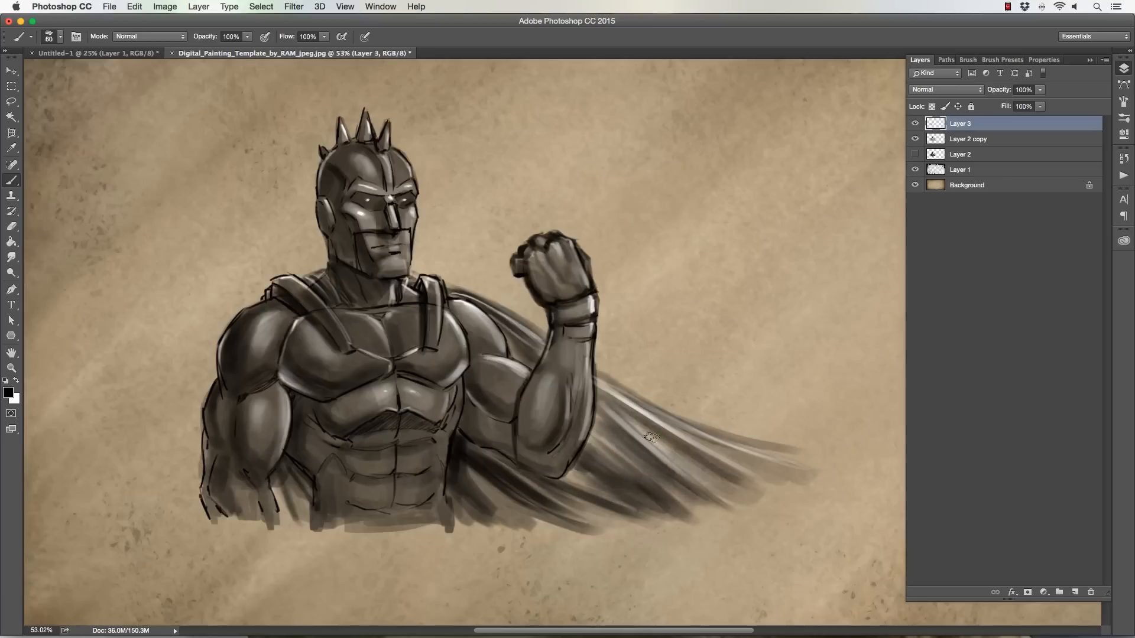
pyautogui.press(']')
pyautogui.press(']')
pyautogui.press('[')
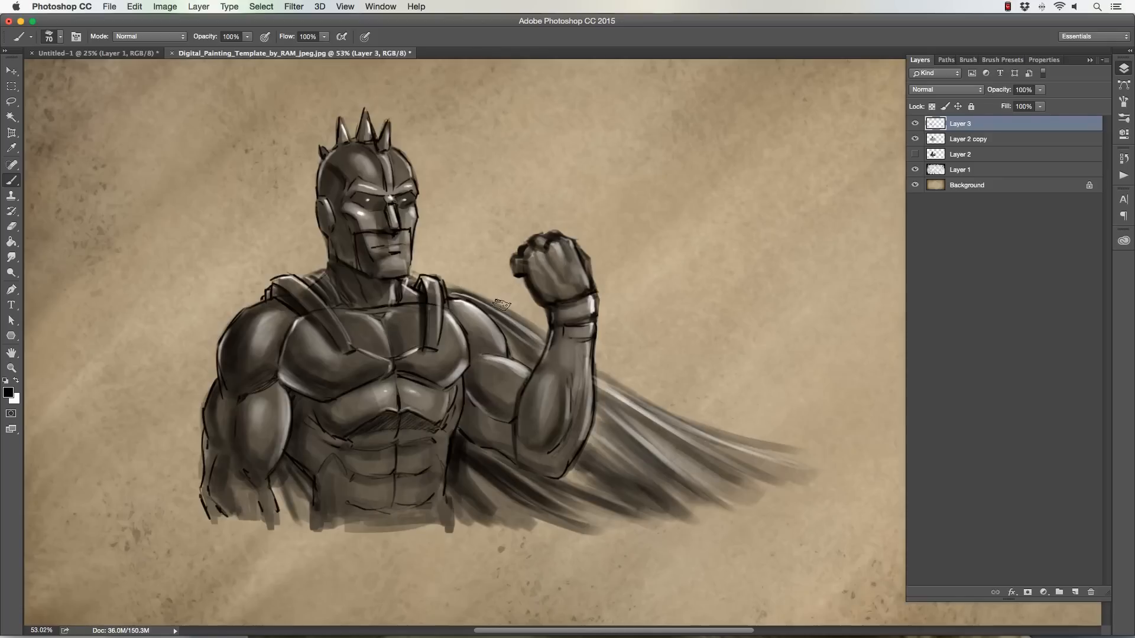
# Compare the painting with Layer 3 hidden and shown, and merge Layer 3 down into Layer 2 copy
pyautogui.click(915, 124)
pyautogui.click(915, 124)
pyautogui.click(916, 125)
pyautogui.click(915, 125)
pyautogui.press('Delete')
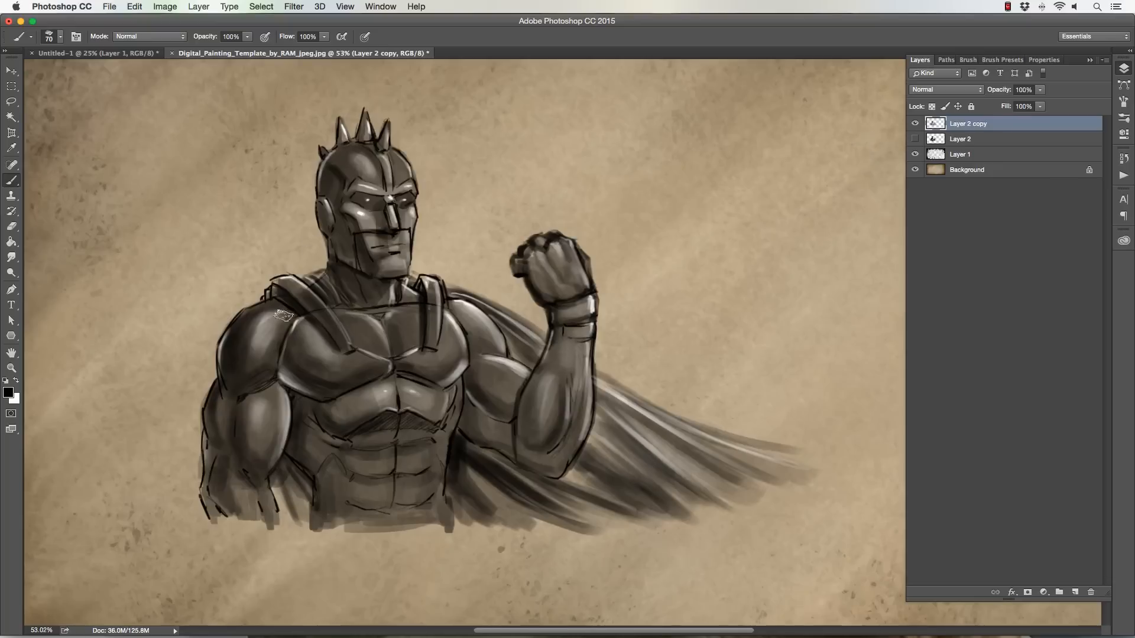
# Brush additional black shading over the lowered arm's shoulder and the chest muscles on Layer 2 copy
pyautogui.moveTo(272, 318)
pyautogui.mouseDown()
pyautogui.moveTo(269, 361)
pyautogui.moveTo(275, 336)
pyautogui.moveTo(241, 361)
pyautogui.mouseUp()
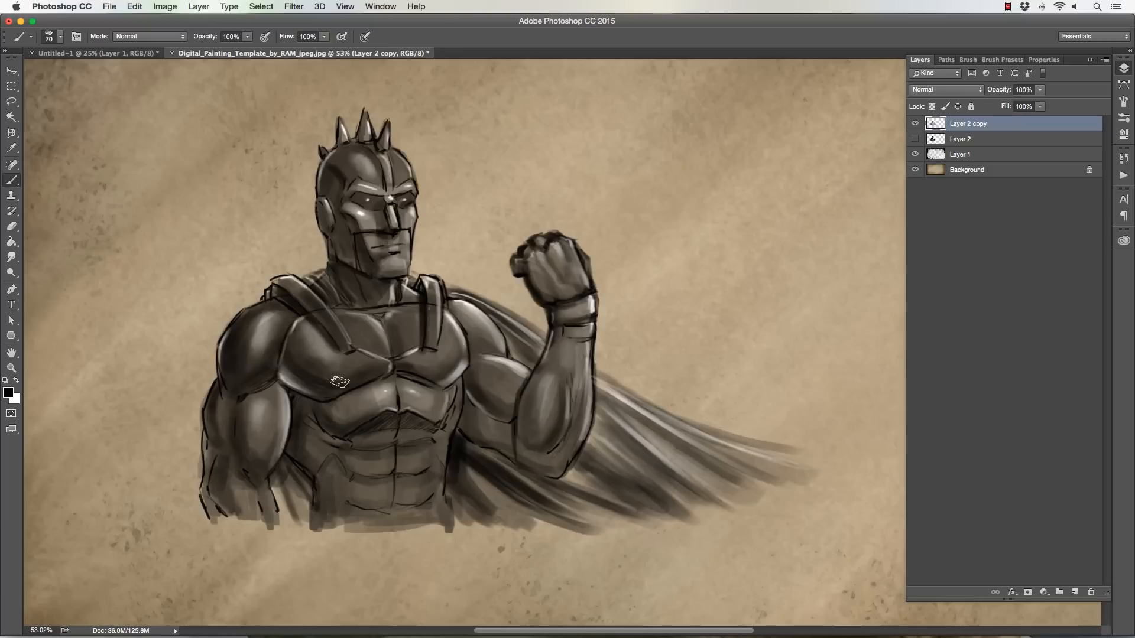
pyautogui.moveTo(358, 365)
pyautogui.mouseDown()
pyautogui.moveTo(445, 367)
pyautogui.moveTo(456, 340)
pyautogui.moveTo(441, 314)
pyautogui.mouseUp()
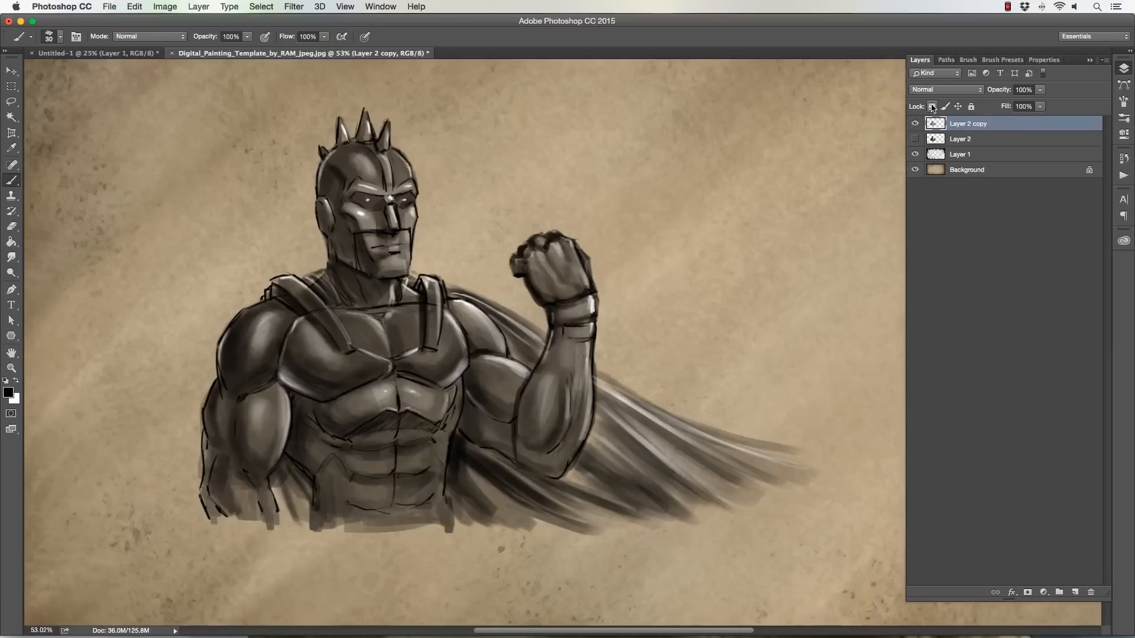
# Lock the transparent pixels of Layer 2 copy and choose the 010 - RAM - Paint Set - Very Soft Brush
pyautogui.click(60, 36)
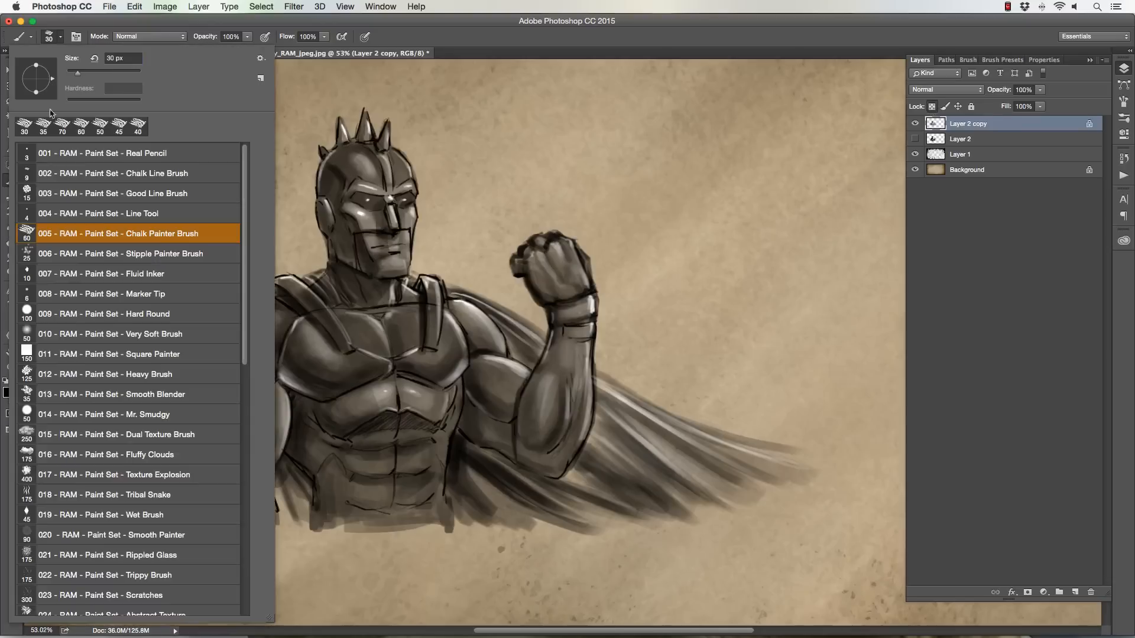
pyautogui.click(57, 334)
pyautogui.click(465, 113)
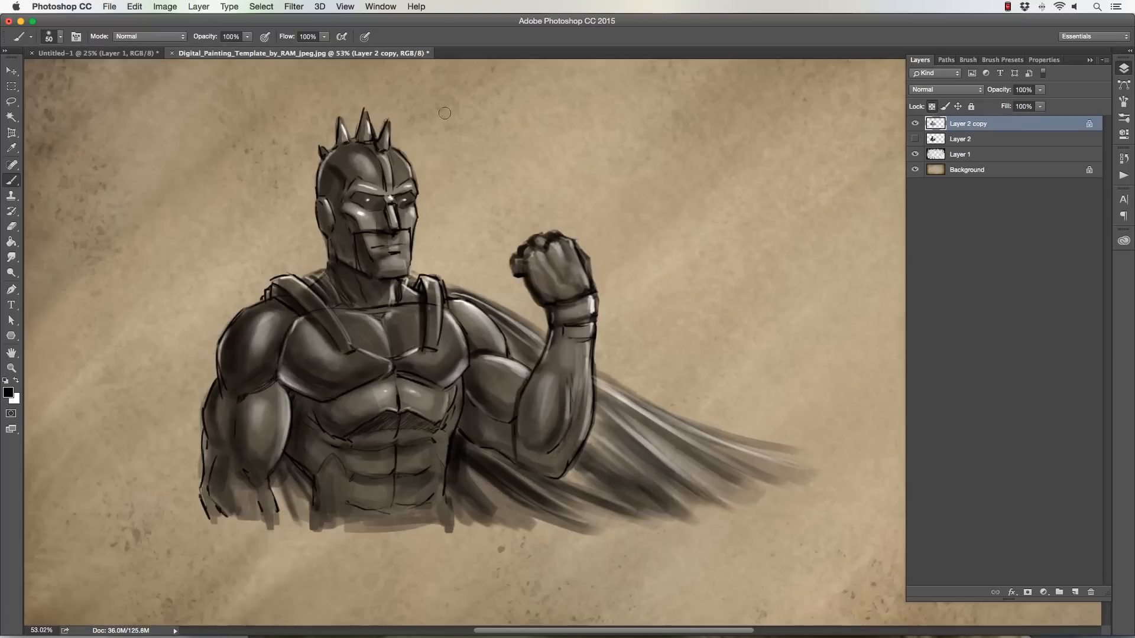
# Set the foreground colour to a muted greyish purple and enlarge the soft brush to 175 px
pyautogui.click(9, 395)
pyautogui.moveTo(145, 275); pyautogui.dragTo(162, 309)
pyautogui.moveTo(252, 378); pyautogui.dragTo(252, 363)
pyautogui.moveTo(204, 300)
pyautogui.mouseDown()
pyautogui.moveTo(182, 274)
pyautogui.moveTo(159, 275)
pyautogui.mouseUp()
pyautogui.moveTo(252, 363); pyautogui.dragTo(248, 284)
pyautogui.moveTo(155, 273)
pyautogui.mouseDown()
pyautogui.moveTo(159, 289)
pyautogui.moveTo(109, 291)
pyautogui.mouseUp()
pyautogui.click(345, 223)
pyautogui.press('b')
pyautogui.press(']')
pyautogui.press(']')
pyautogui.press(']')
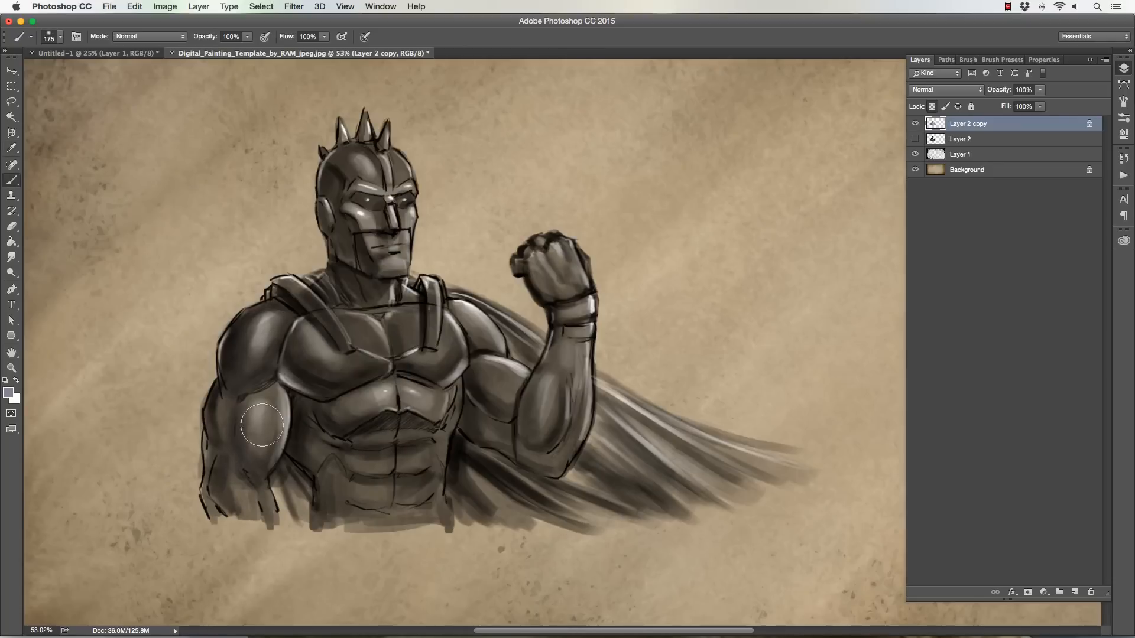
# Set the brush's blending mode to Color and tint the arms, shoulders and chest with the muted purple
pyautogui.moveTo(267, 331)
pyautogui.mouseDown()
pyautogui.moveTo(320, 408)
pyautogui.moveTo(308, 450)
pyautogui.moveTo(272, 336)
pyautogui.mouseUp()
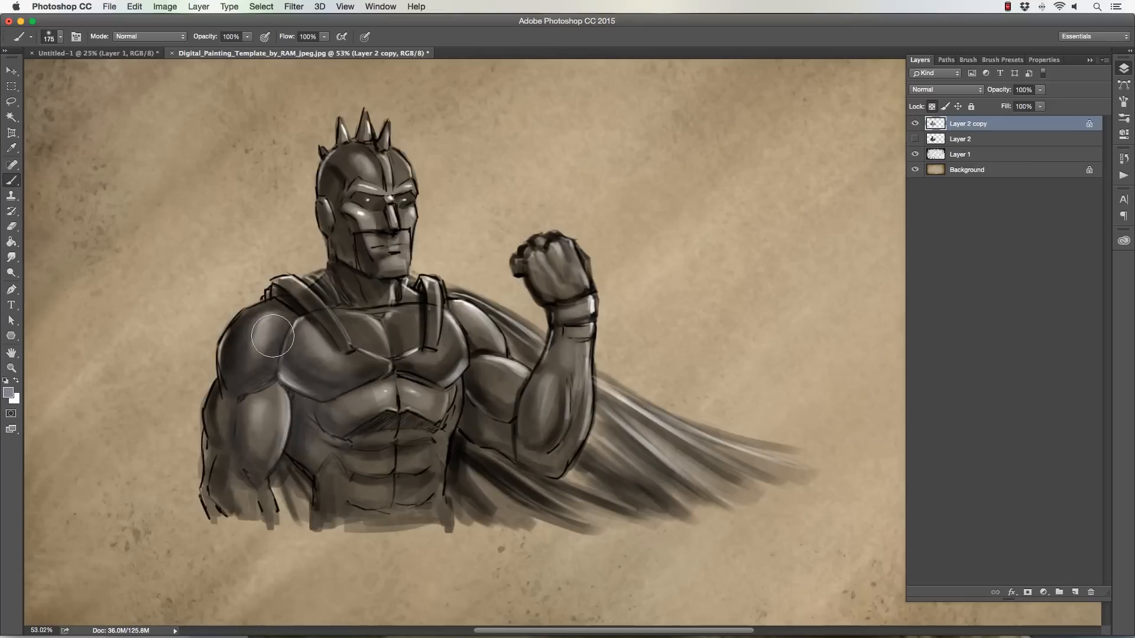
pyautogui.press('super+z')
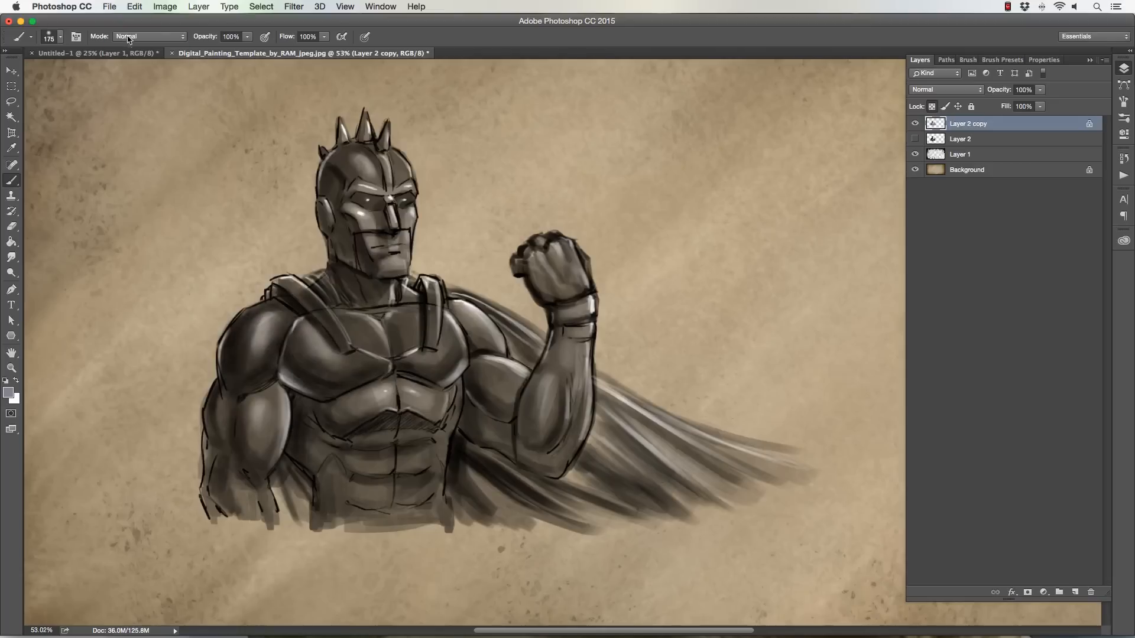
pyautogui.click(126, 37)
pyautogui.click(136, 314)
pyautogui.moveTo(270, 335)
pyautogui.mouseDown()
pyautogui.moveTo(243, 366)
pyautogui.moveTo(253, 377)
pyautogui.mouseUp()
pyautogui.moveTo(232, 471)
pyautogui.mouseDown()
pyautogui.moveTo(240, 496)
pyautogui.moveTo(246, 482)
pyautogui.mouseUp()
pyautogui.moveTo(266, 354); pyautogui.dragTo(386, 405)
# Load a new selection from the Layer 2 copy Transparency channel
pyautogui.click(260, 9)
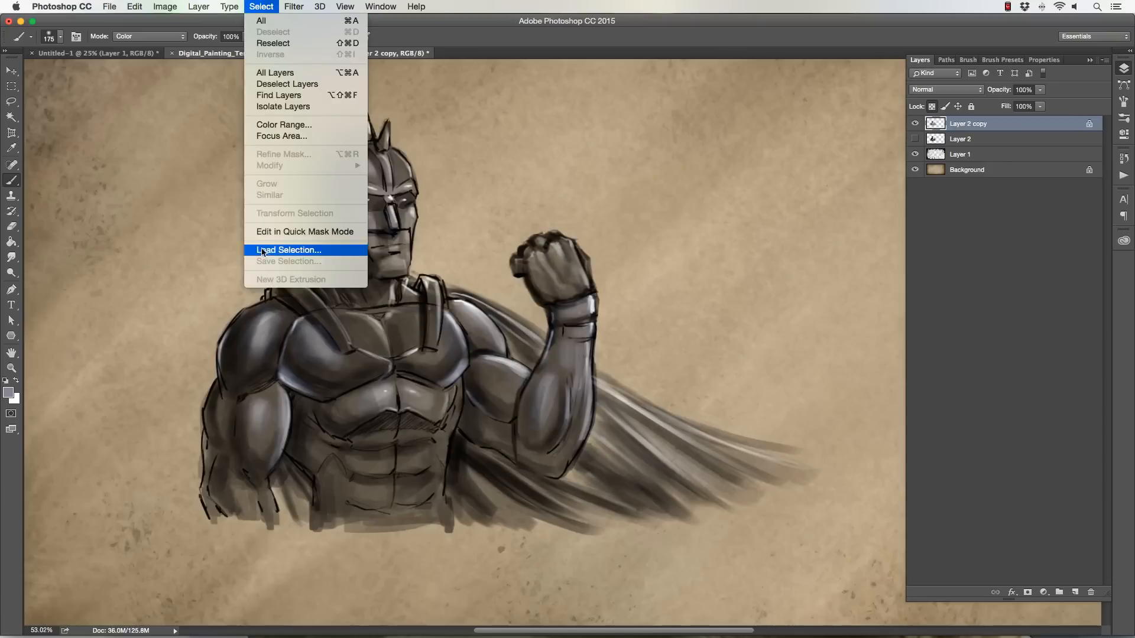
pyautogui.click(295, 248)
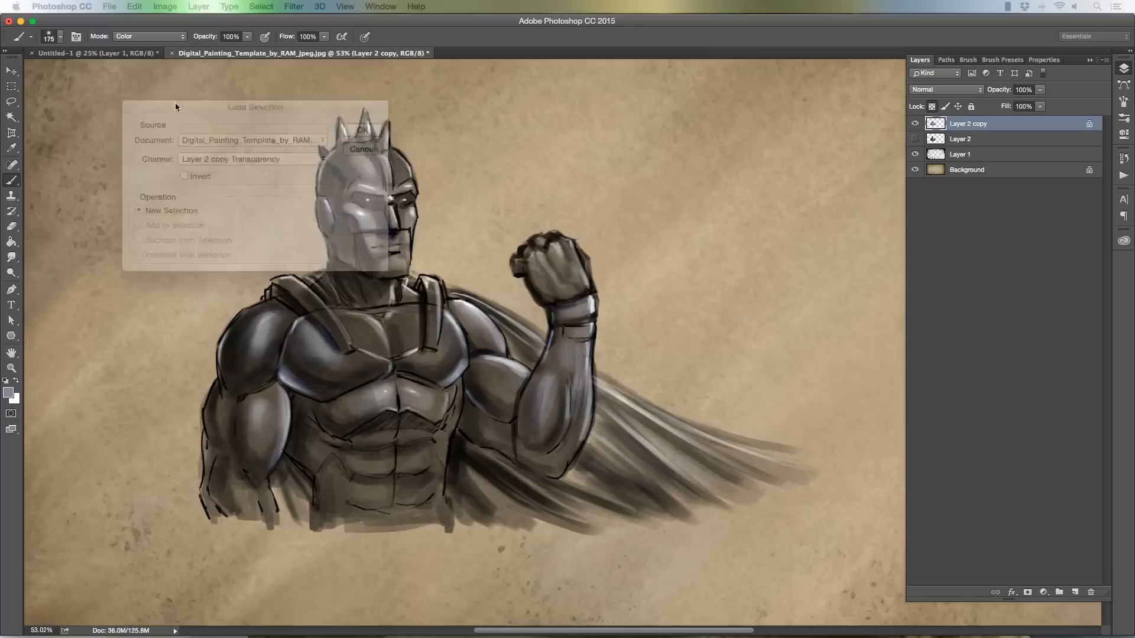
pyautogui.click(382, 116)
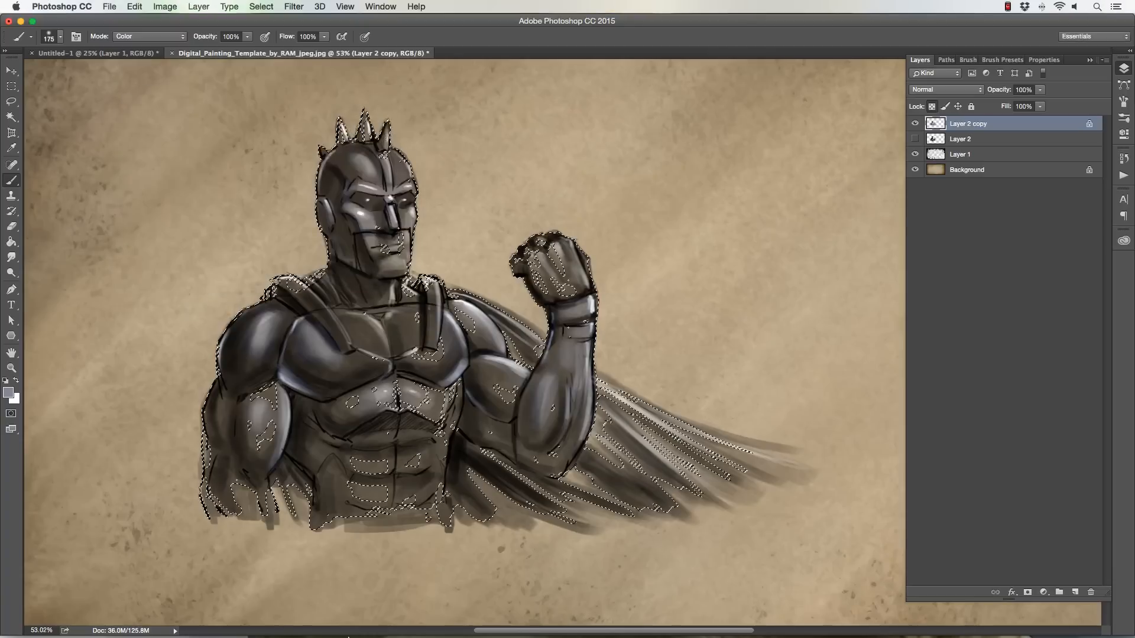
# Inspect the loaded selection's coverage with the Quick Mask overlay and return to standard selection mode
pyautogui.moveTo(349, 627)
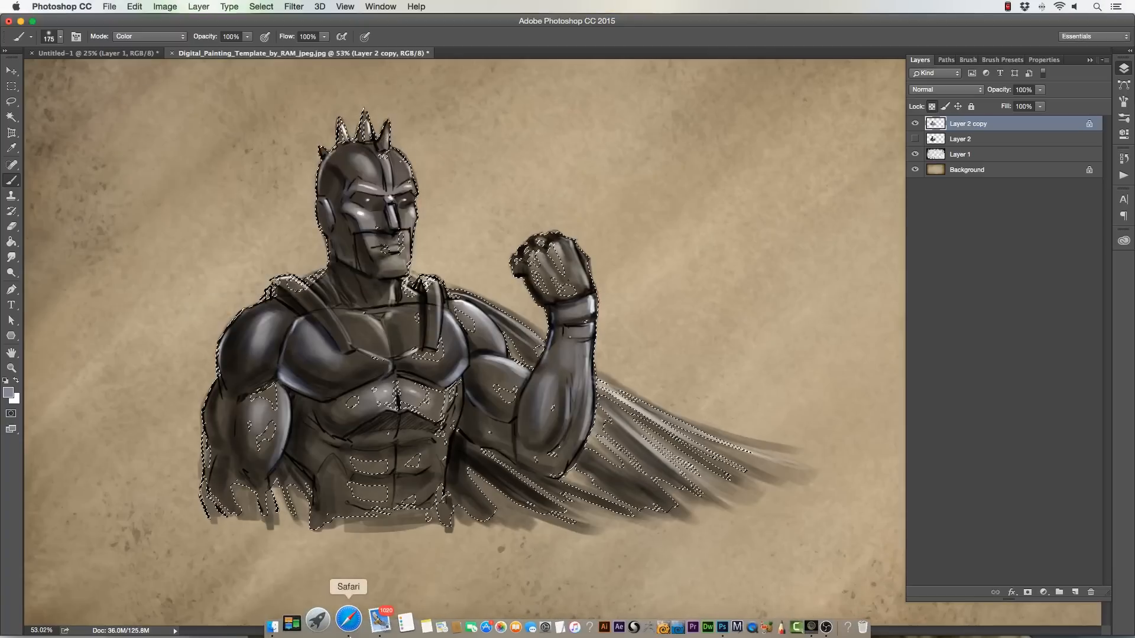
pyautogui.click(348, 624)
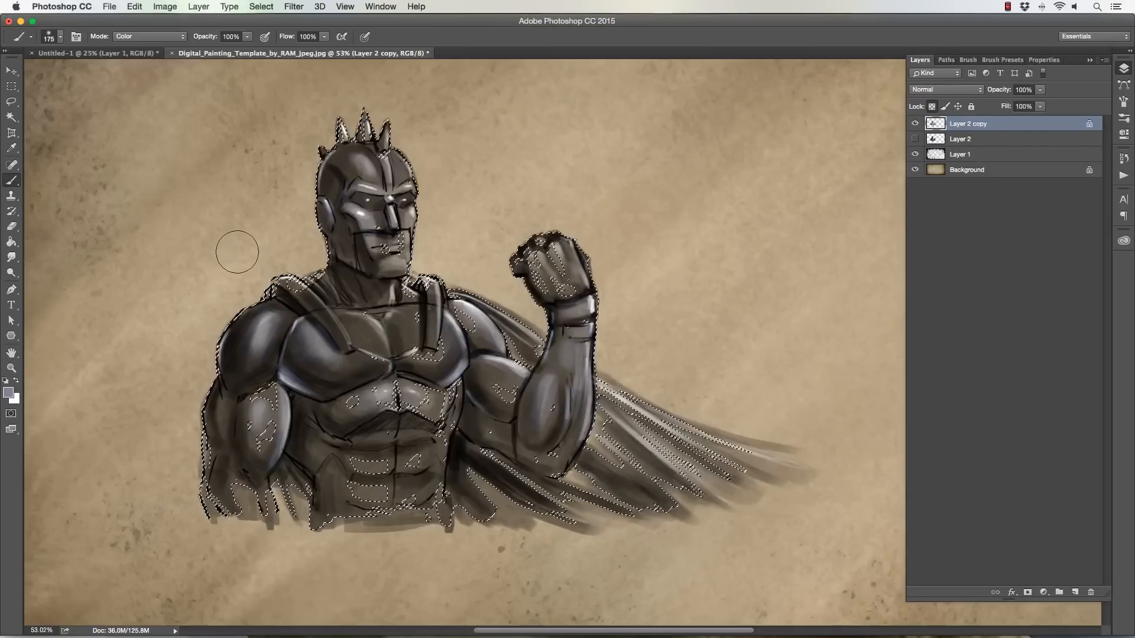
pyautogui.press('q')
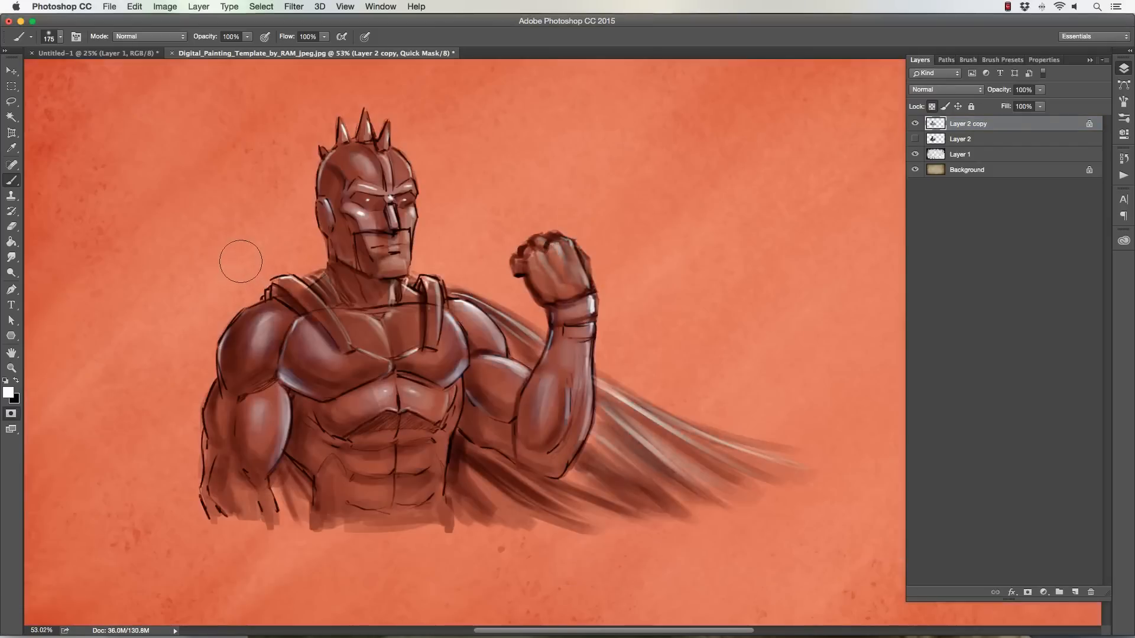
pyautogui.press('q')
pyautogui.hotkey('shift', 'alt', 'c')
# Add the unselected gaps inside the head, chest and arms to the selection with the Lasso tool
pyautogui.press('l')
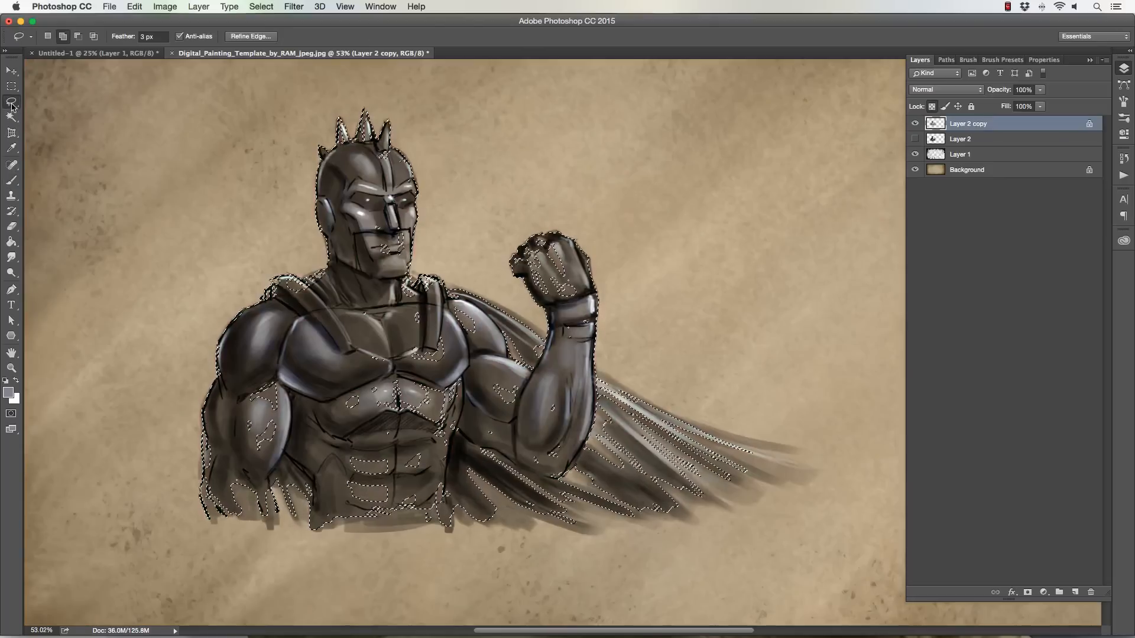
pyautogui.moveTo(335, 384); pyautogui.dragTo(391, 367)
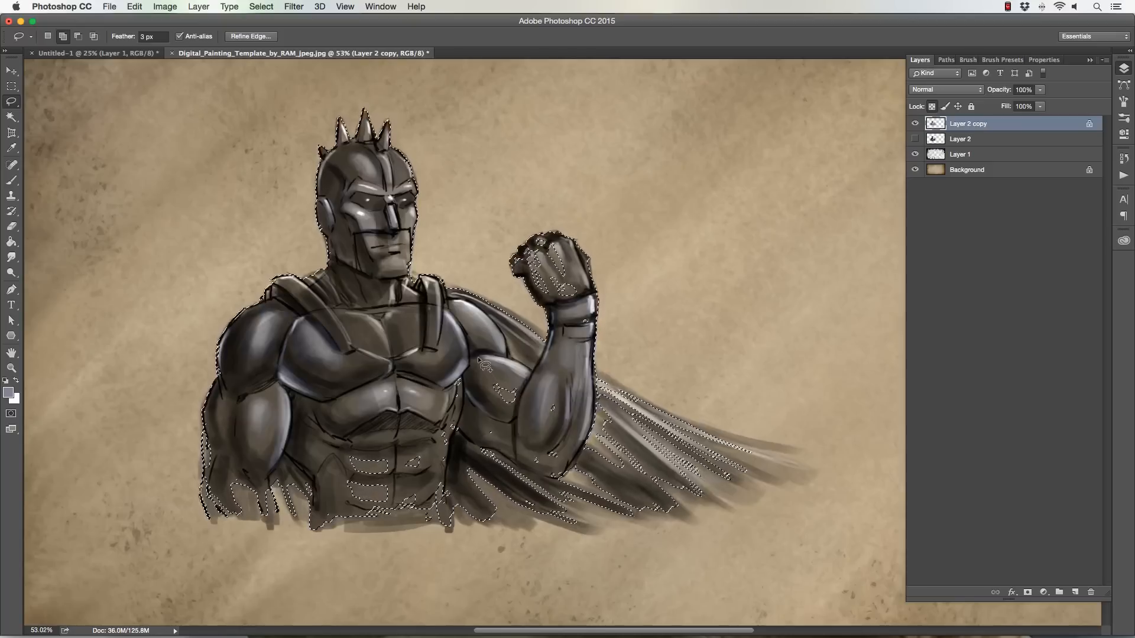
pyautogui.moveTo(494, 388)
pyautogui.mouseDown()
pyautogui.moveTo(464, 392)
pyautogui.moveTo(480, 378)
pyautogui.mouseUp()
pyautogui.moveTo(431, 429)
pyautogui.mouseDown()
pyautogui.moveTo(435, 421)
pyautogui.moveTo(418, 453)
pyautogui.moveTo(447, 396)
pyautogui.mouseUp()
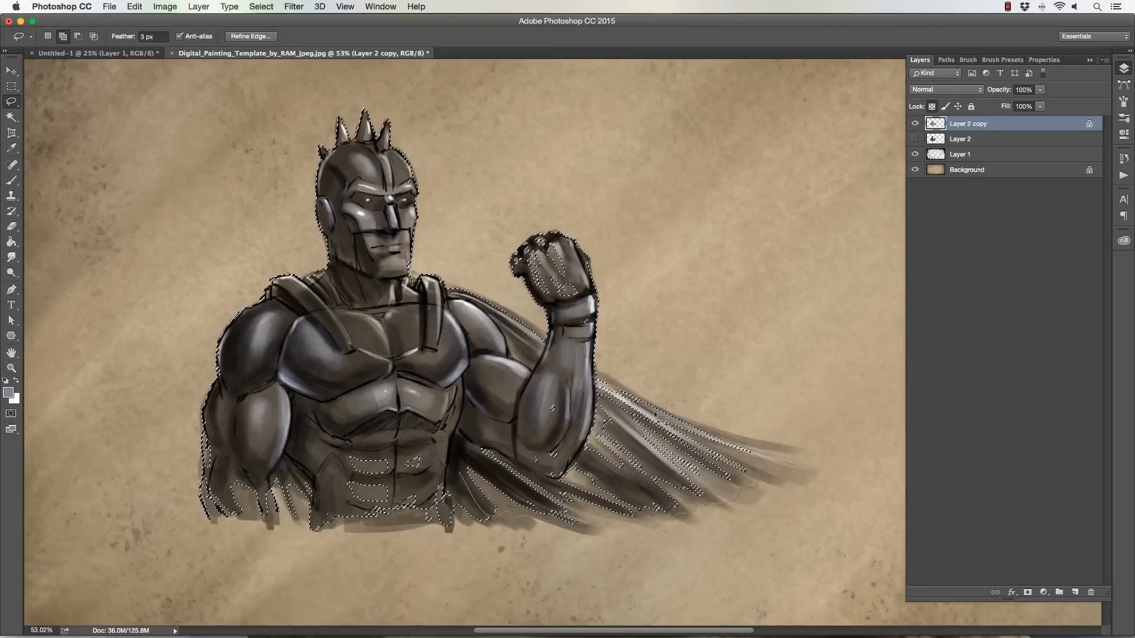
# Extend the Lasso selection over the whole cape, the raised fist, the lowered forearm and the lower torso
pyautogui.moveTo(541, 375)
pyautogui.mouseDown()
pyautogui.moveTo(448, 397)
pyautogui.moveTo(430, 443)
pyautogui.mouseUp()
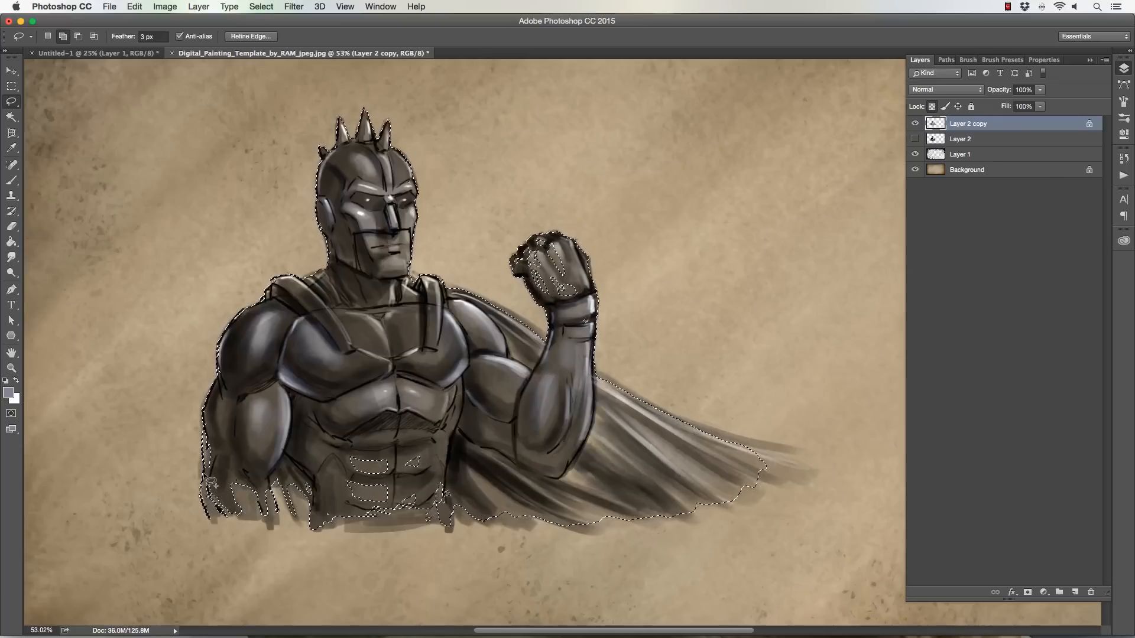
pyautogui.moveTo(264, 446)
pyautogui.mouseDown()
pyautogui.moveTo(440, 457)
pyautogui.moveTo(474, 491)
pyautogui.mouseUp()
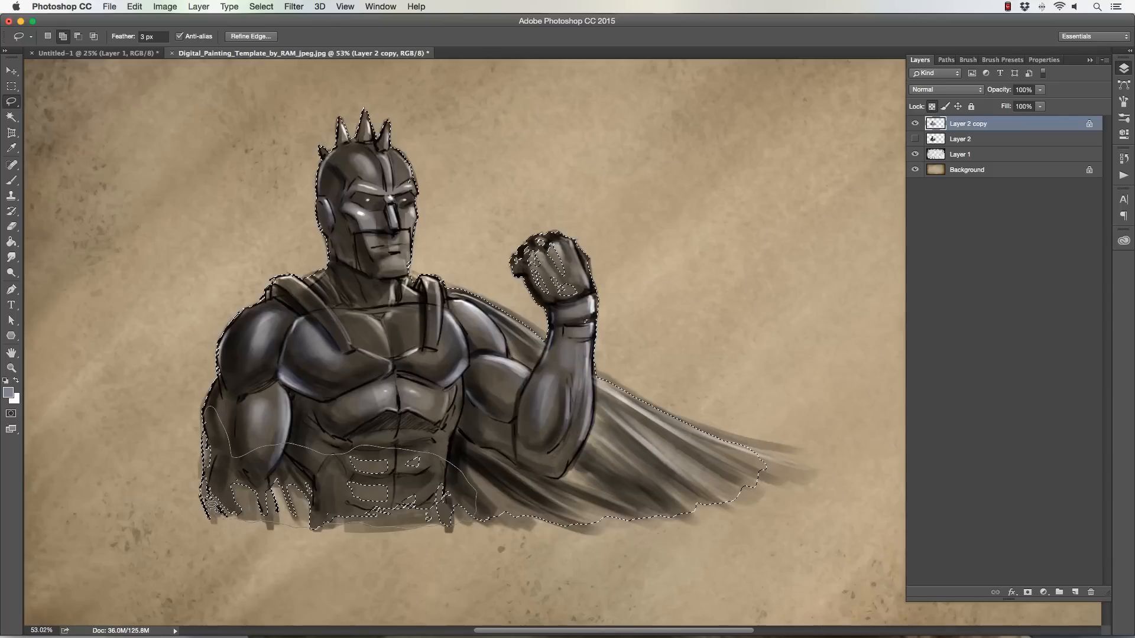
pyautogui.moveTo(211, 462); pyautogui.dragTo(208, 470)
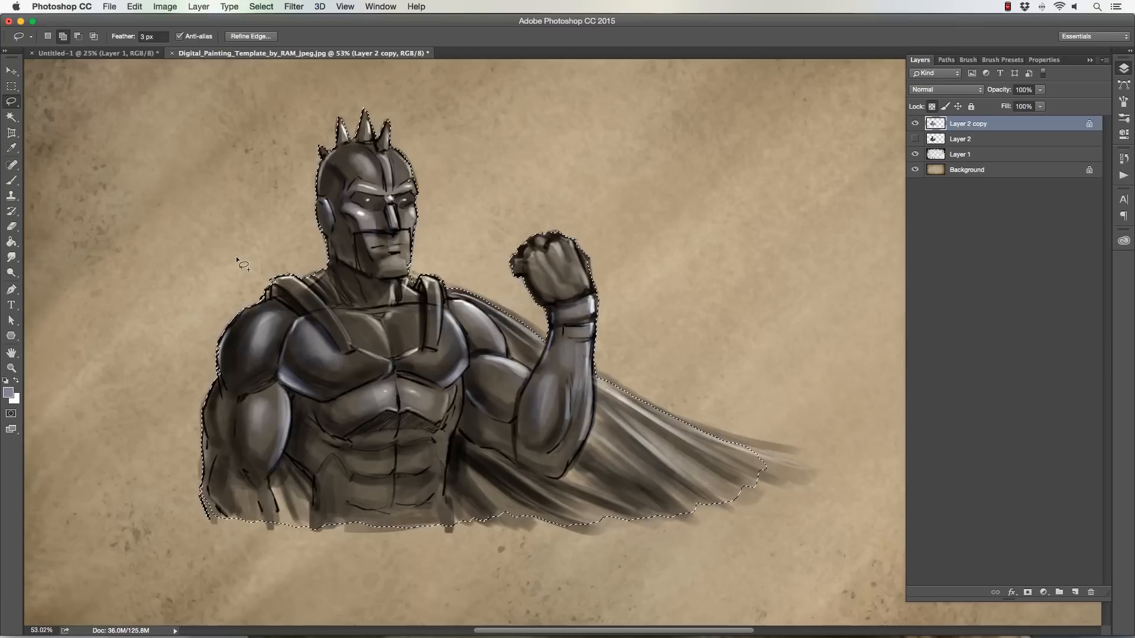
# Create a new layer beneath Layer 2 copy and fill the figure selection on it with muted blue-grey
pyautogui.click(1074, 592)
pyautogui.moveTo(984, 124); pyautogui.dragTo(986, 151)
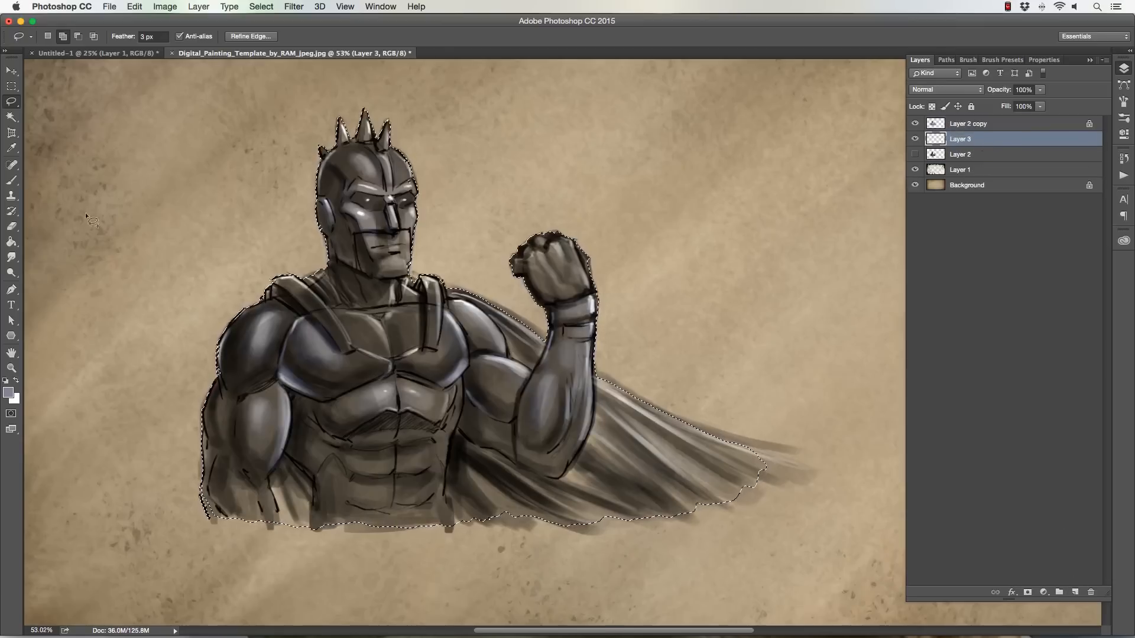
pyautogui.click(11, 243)
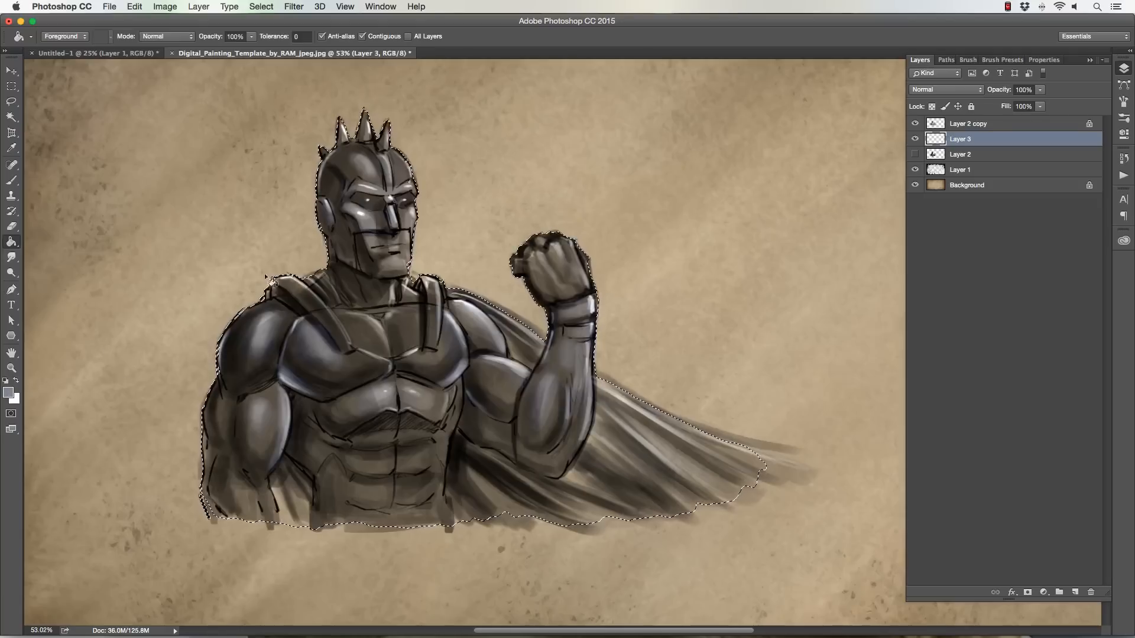
pyautogui.click(8, 393)
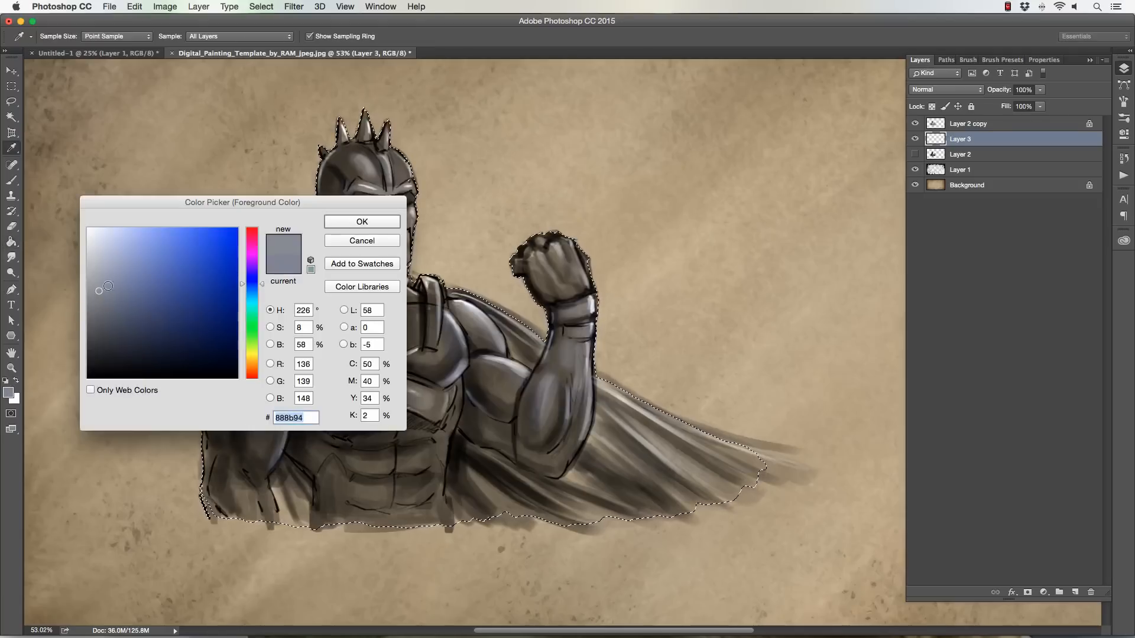
pyautogui.click(333, 227)
pyautogui.click(321, 336)
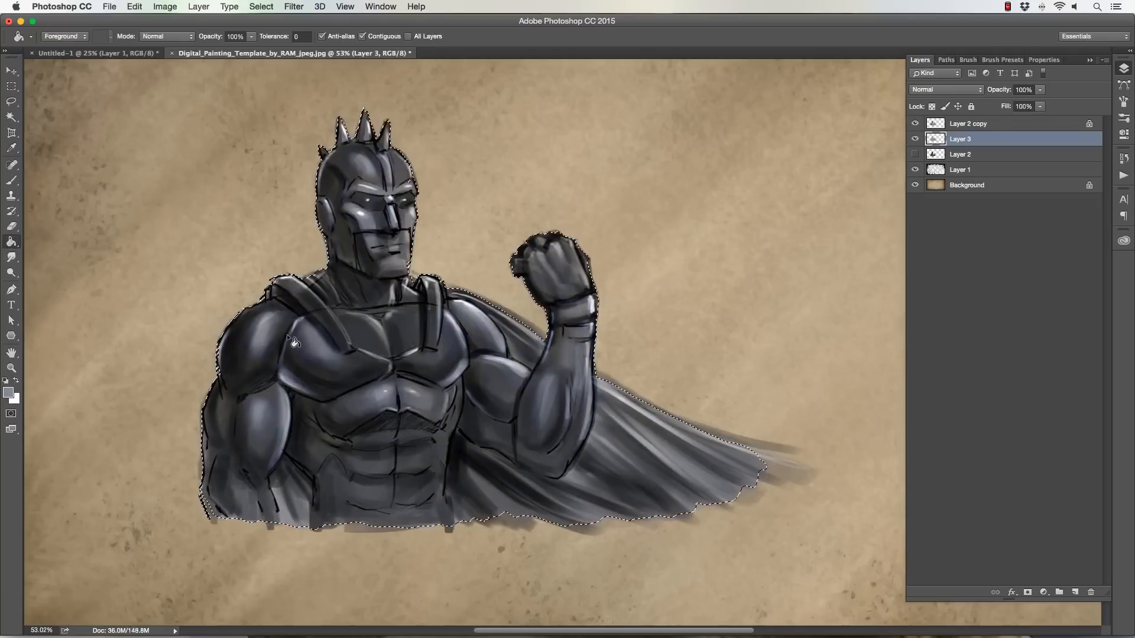
# Merge Layer 2 copy down into Layer 3 and lock the merged layer's transparent pixels
pyautogui.click(982, 128)
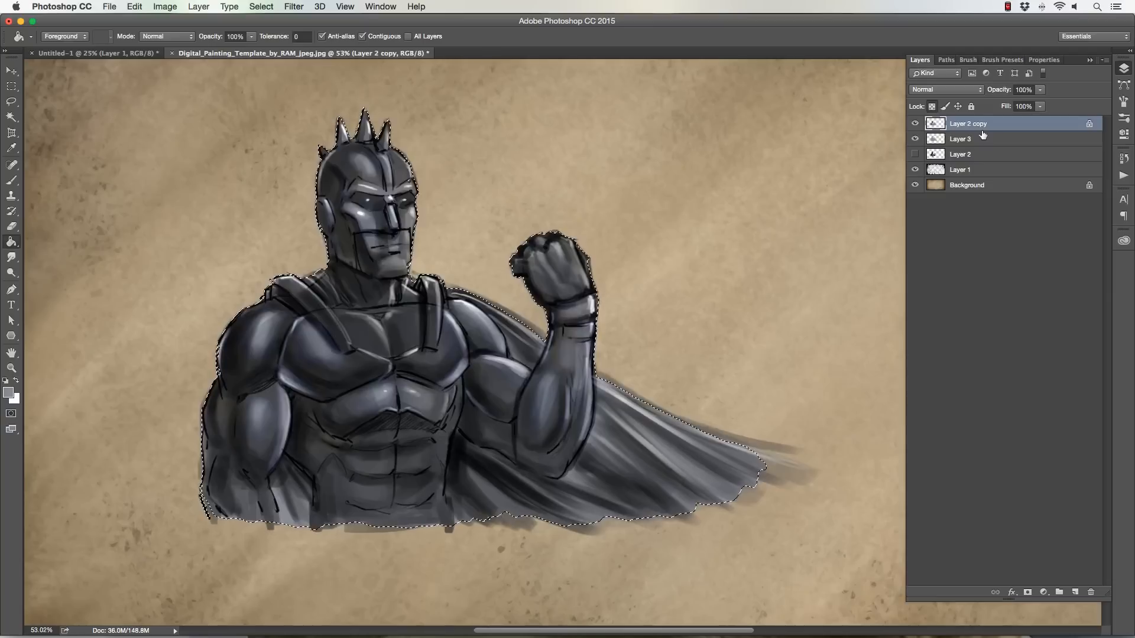
pyautogui.press('super+e')
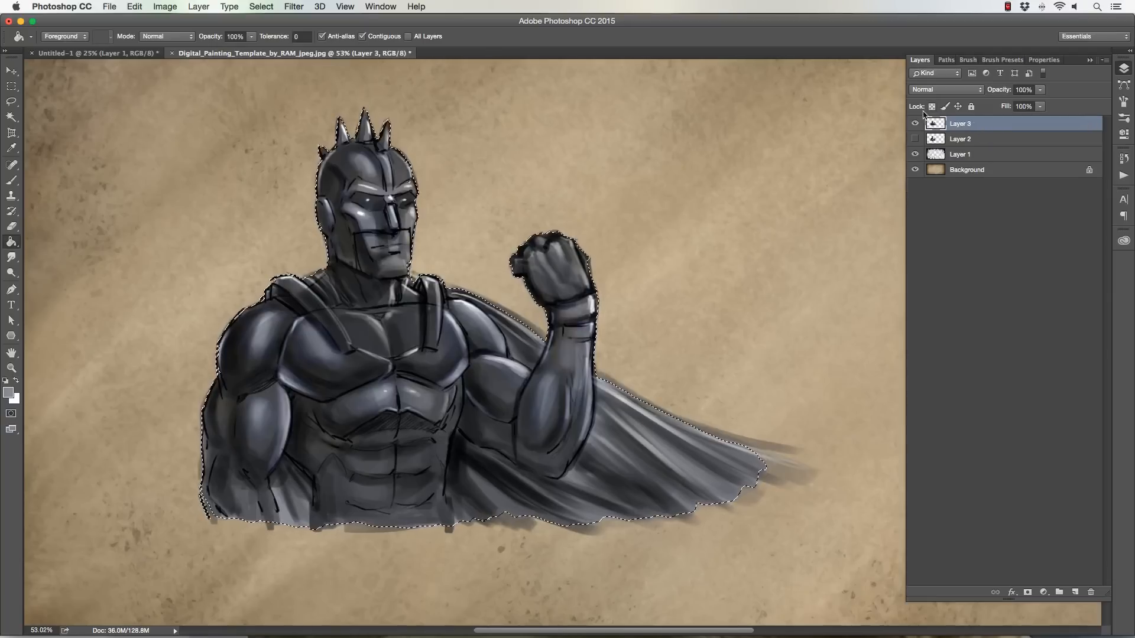
pyautogui.click(932, 107)
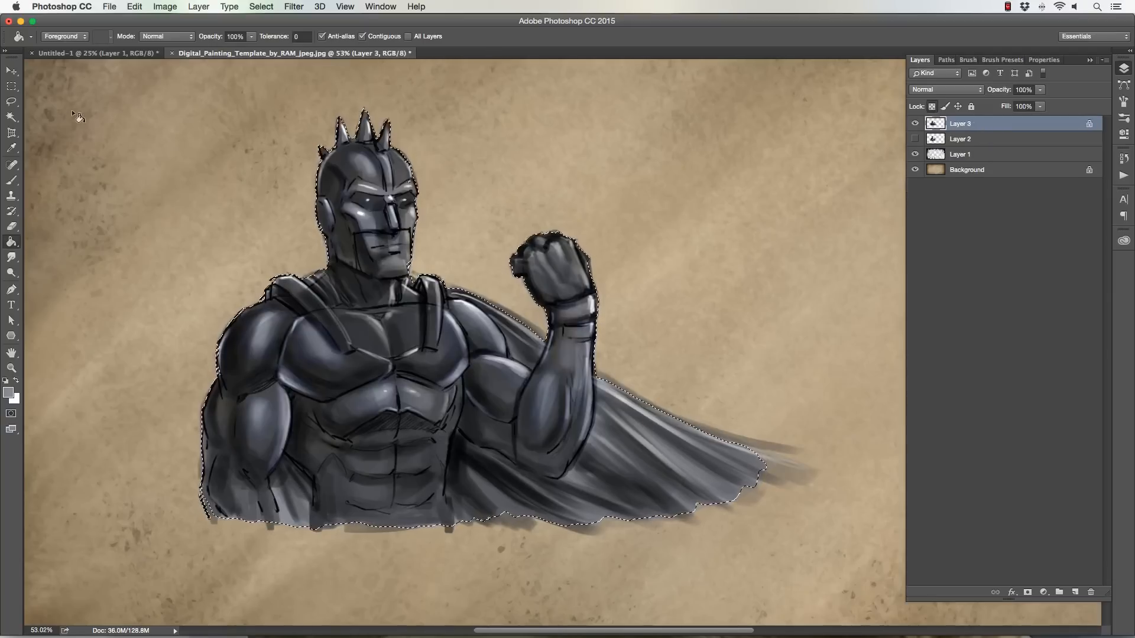
# Tint the abdomen, arms, head and cape blue-grey with the brush in Color mode, reducing its size to 100 px
pyautogui.click(11, 181)
pyautogui.press('[')
pyautogui.press('[')
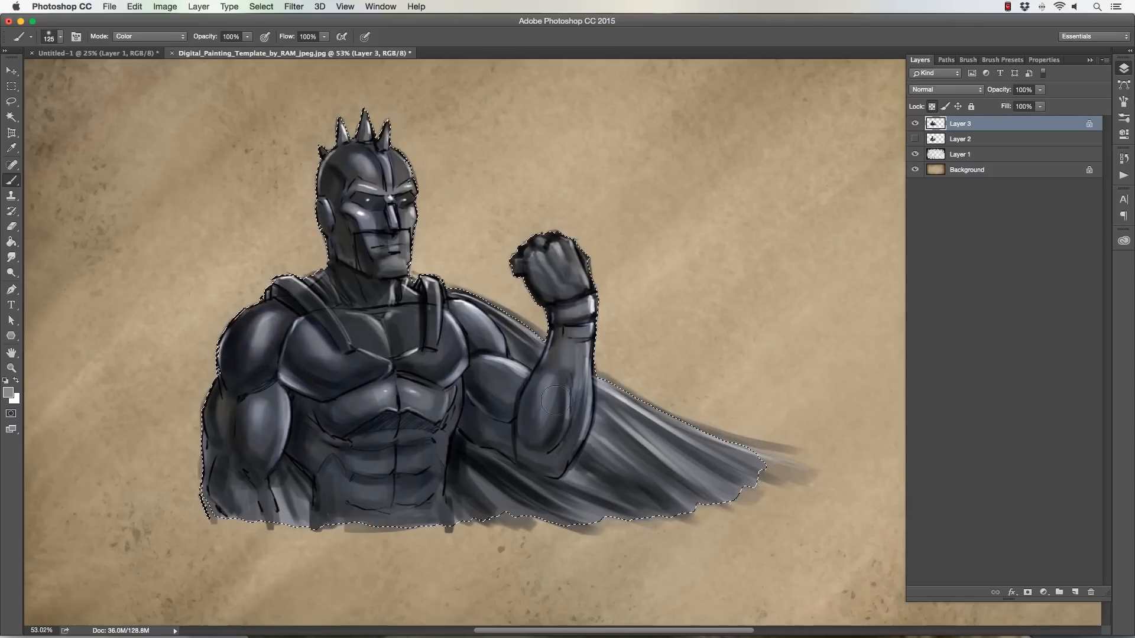
pyautogui.press('[')
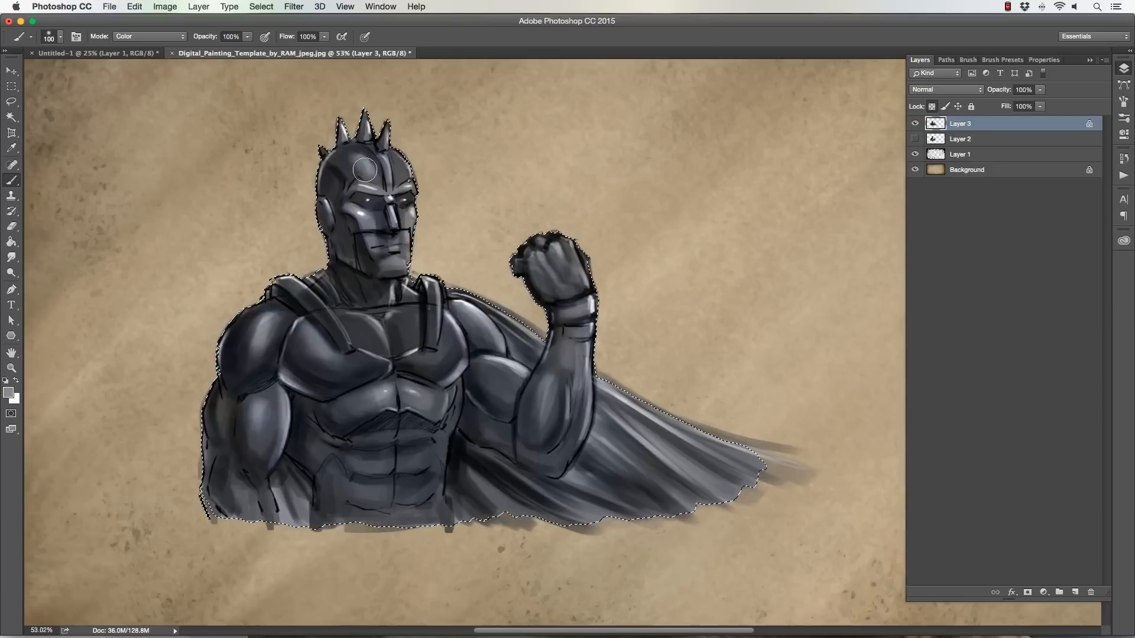
# Set the foreground colour to warm brown #9a724b and tint the exposed jaw and raised fist with the Color-mode brush
pyautogui.click(8, 392)
pyautogui.moveTo(187, 274)
pyautogui.mouseDown()
pyautogui.moveTo(152, 269)
pyautogui.moveTo(157, 255)
pyautogui.mouseUp()
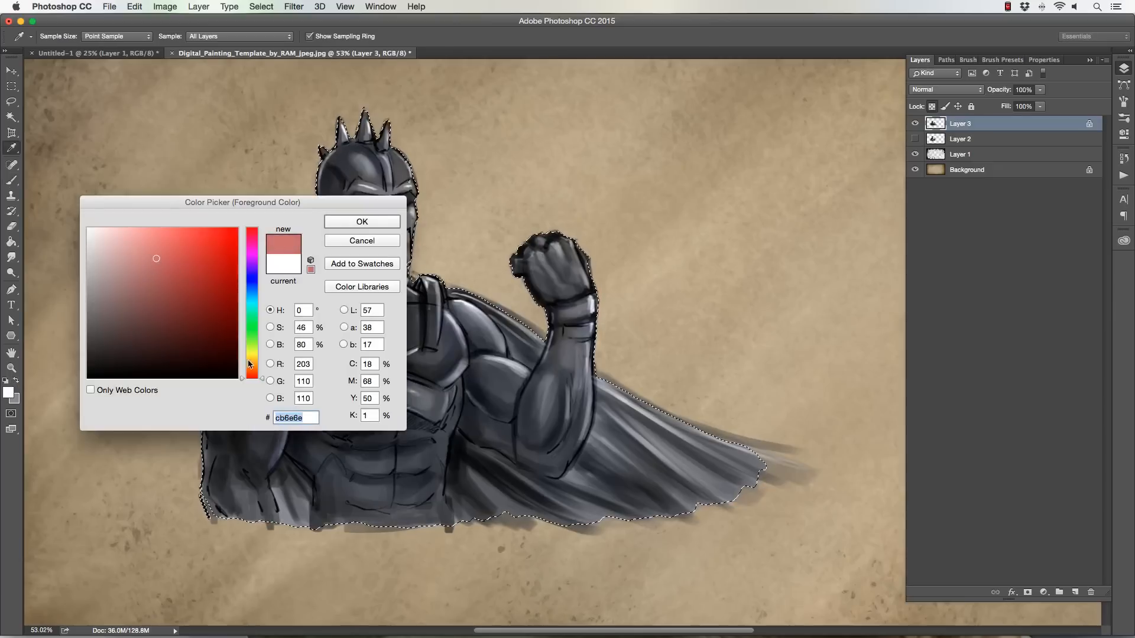
pyautogui.click(251, 362)
pyautogui.click(175, 280)
pyautogui.moveTo(251, 363); pyautogui.dragTo(251, 367)
pyautogui.moveTo(160, 277); pyautogui.dragTo(165, 289)
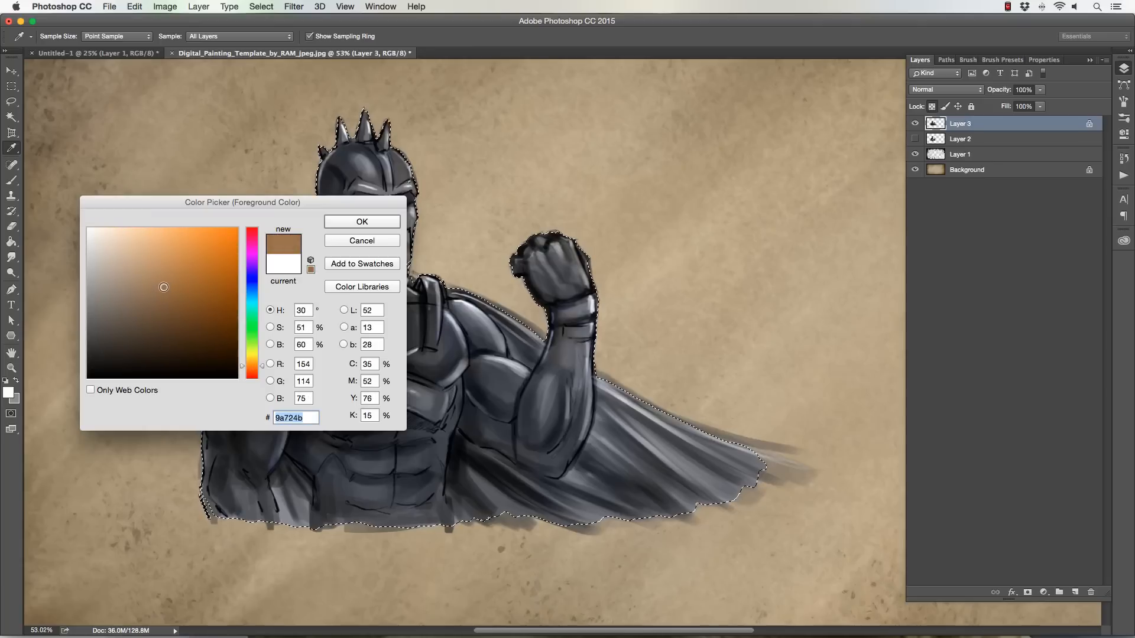
pyautogui.click(351, 220)
pyautogui.press('b')
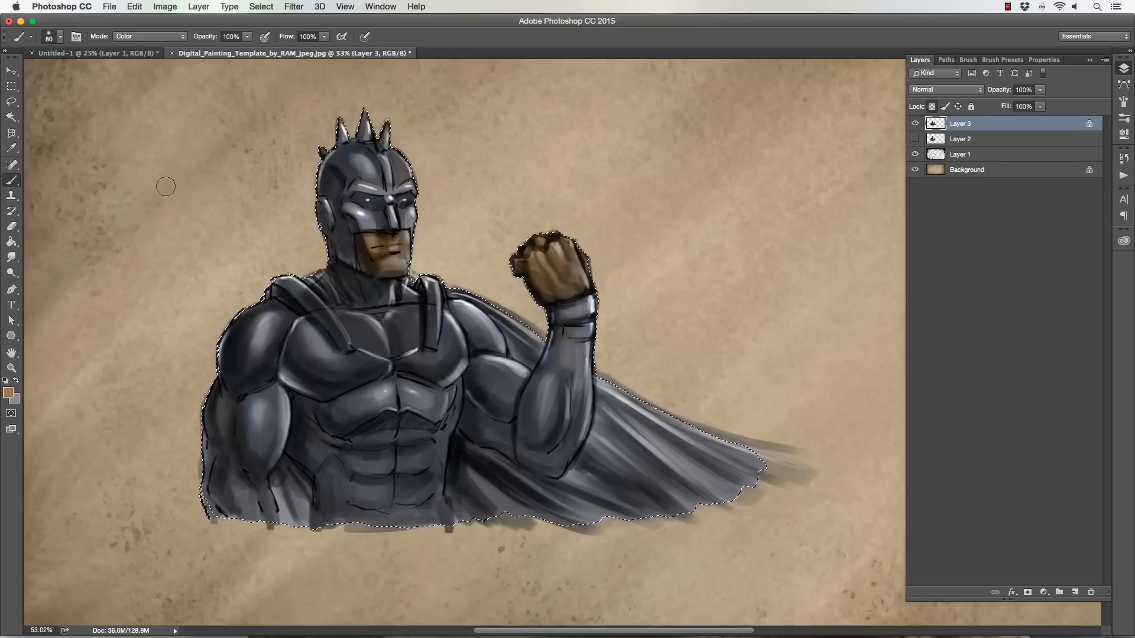
# Deselect the figure, outline the tall centre spike on the head with the Lasso and copy it to a new layer
pyautogui.click(12, 256)
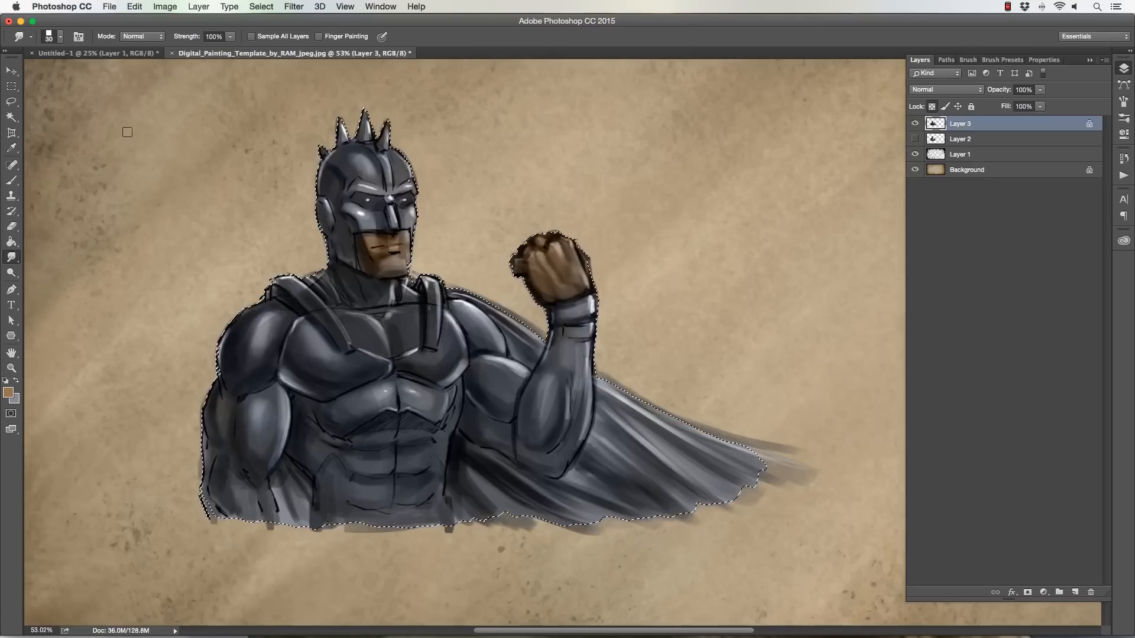
pyautogui.hotkey('ctrl', 'd')
pyautogui.click(12, 101)
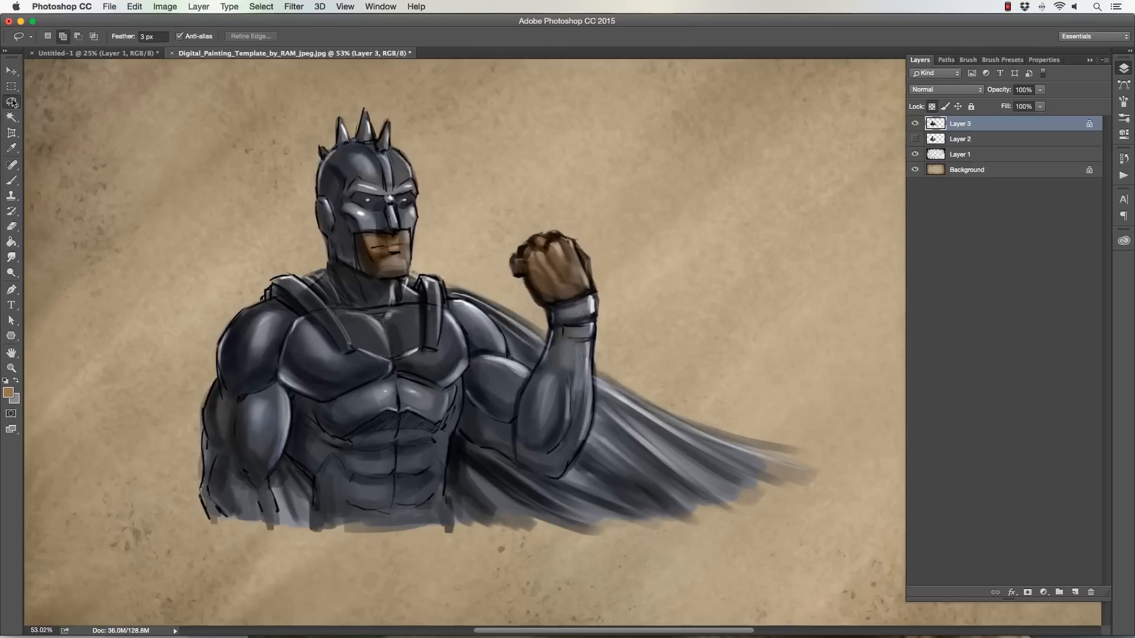
pyautogui.moveTo(362, 104)
pyautogui.mouseDown()
pyautogui.moveTo(375, 140)
pyautogui.moveTo(367, 146)
pyautogui.moveTo(357, 121)
pyautogui.mouseUp()
pyautogui.hotkey('ctrl', 'j')
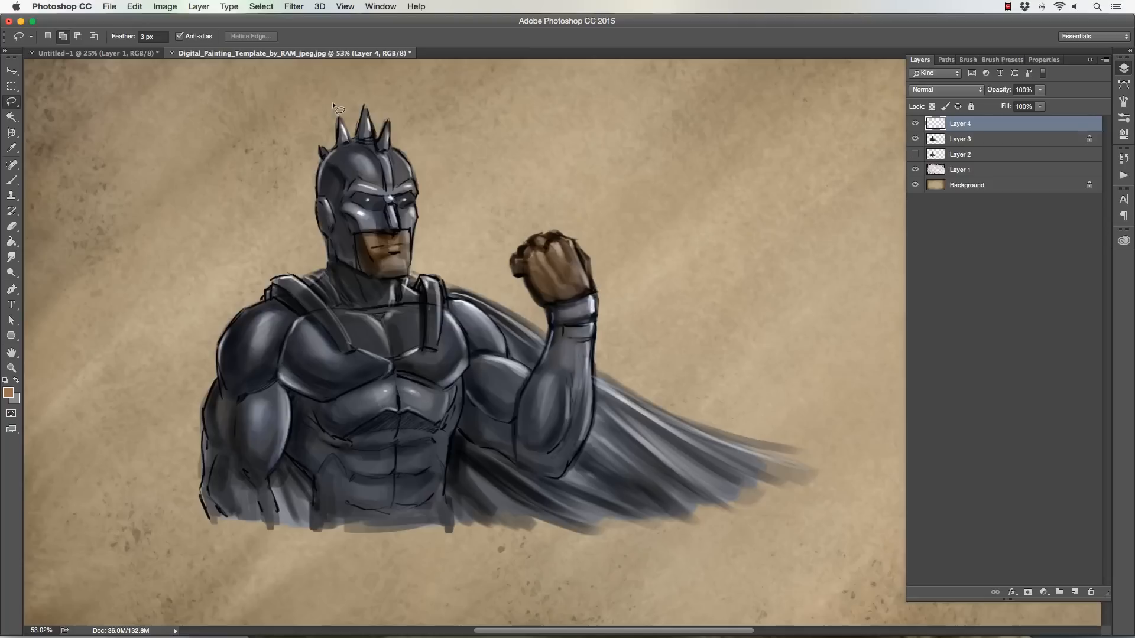
# Move the copied spike onto the shoulder strap above the lowered arm and place progressively smaller duplicates down the strap
pyautogui.press('v')
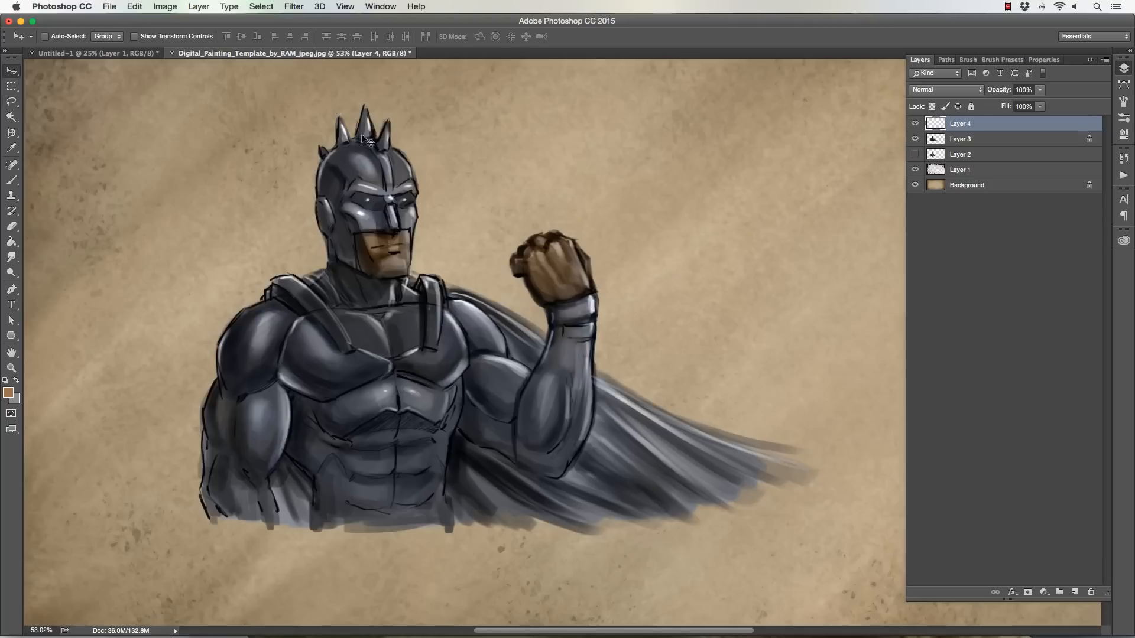
pyautogui.moveTo(358, 137); pyautogui.dragTo(328, 305)
pyautogui.press('super+t')
pyautogui.press('Return')
pyautogui.press('super+t')
pyautogui.press('Return')
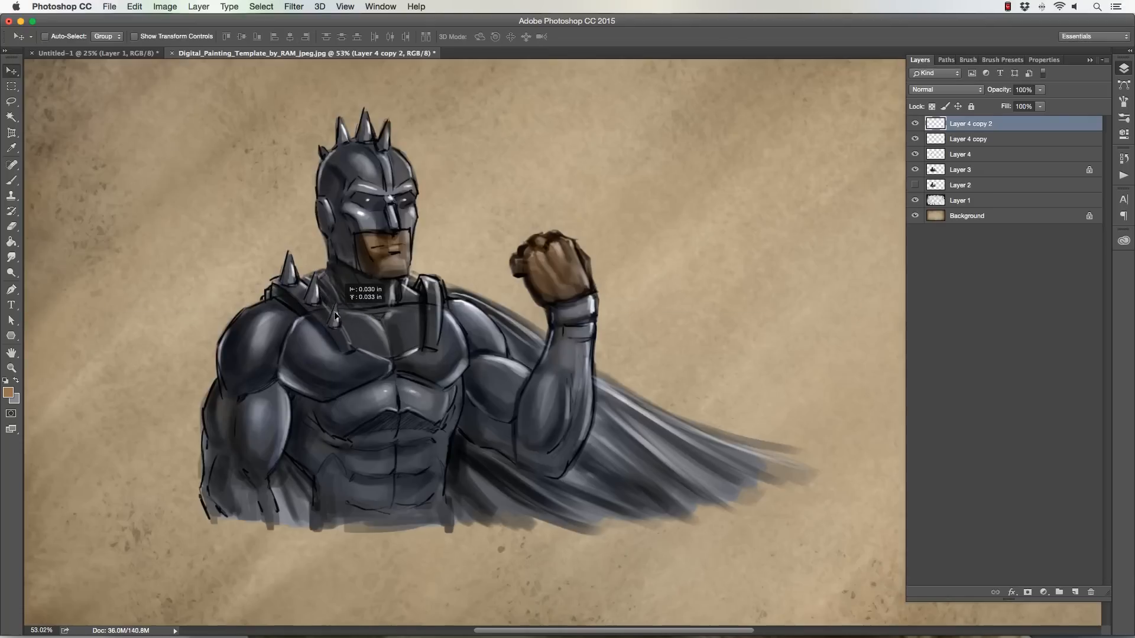
# Place a fourth, smaller spike at the lower end of the same strap and transform it to fit
pyautogui.moveTo(331, 317); pyautogui.dragTo(344, 331)
pyautogui.press('super+t')
pyautogui.press('Return')
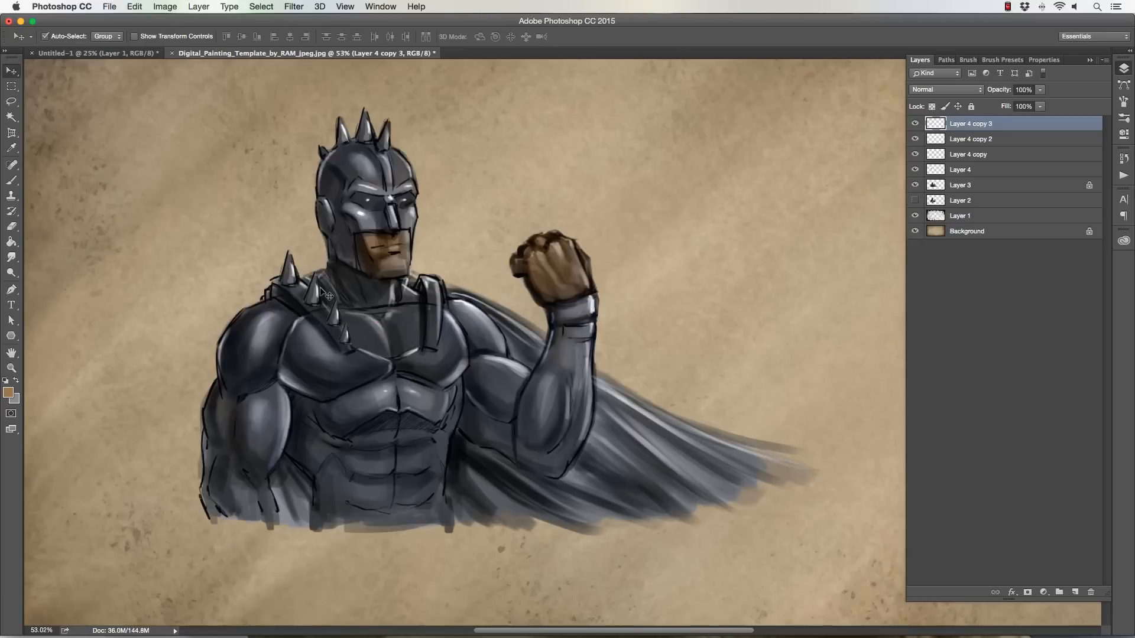
pyautogui.press('super+t')
pyautogui.moveTo(324, 289); pyautogui.dragTo(333, 287)
pyautogui.press('Return')
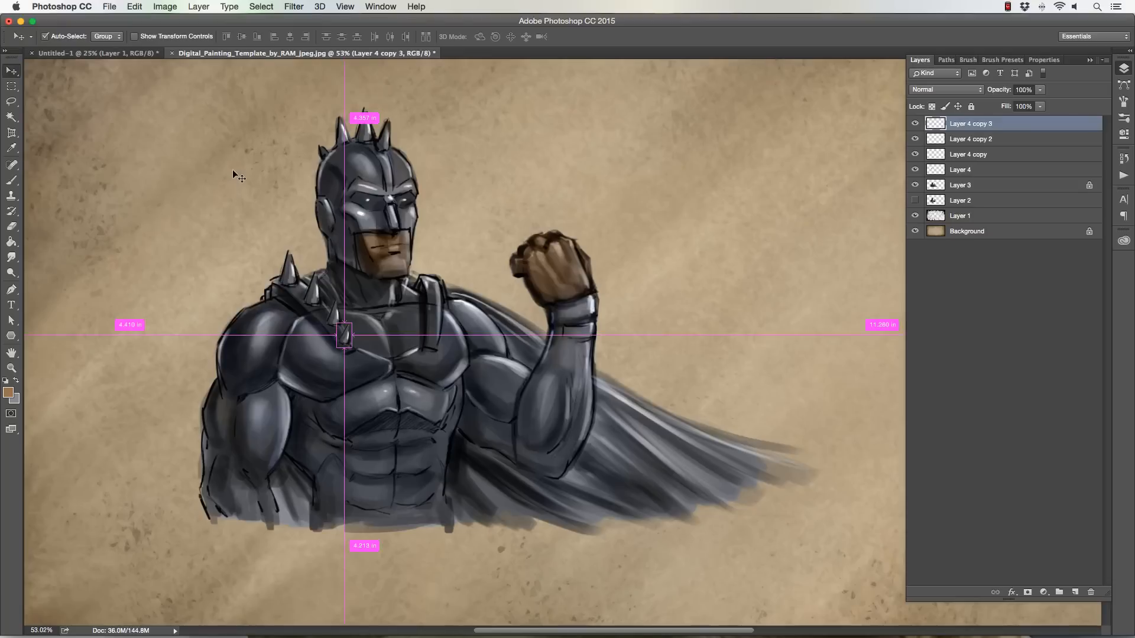
# Merge the spike copies into Layer 4 and check the combined row by toggling its visibility
pyautogui.press('super+e')
pyautogui.press('super+e')
pyautogui.press('super+e')
pyautogui.click(915, 123)
pyautogui.click(915, 123)
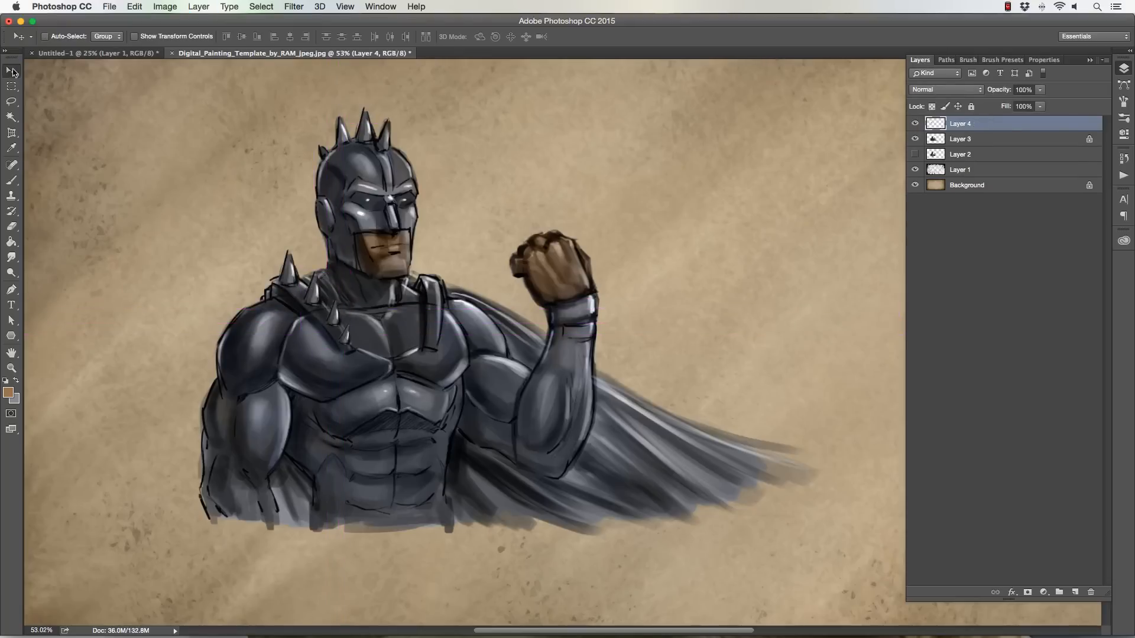
# Duplicate the row of spikes onto the strap nearest the raised fist and transform it into a narrower row
pyautogui.keyDown('alt'); pyautogui.moveTo(279, 294); pyautogui.dragTo(393, 286); pyautogui.keyUp('alt')
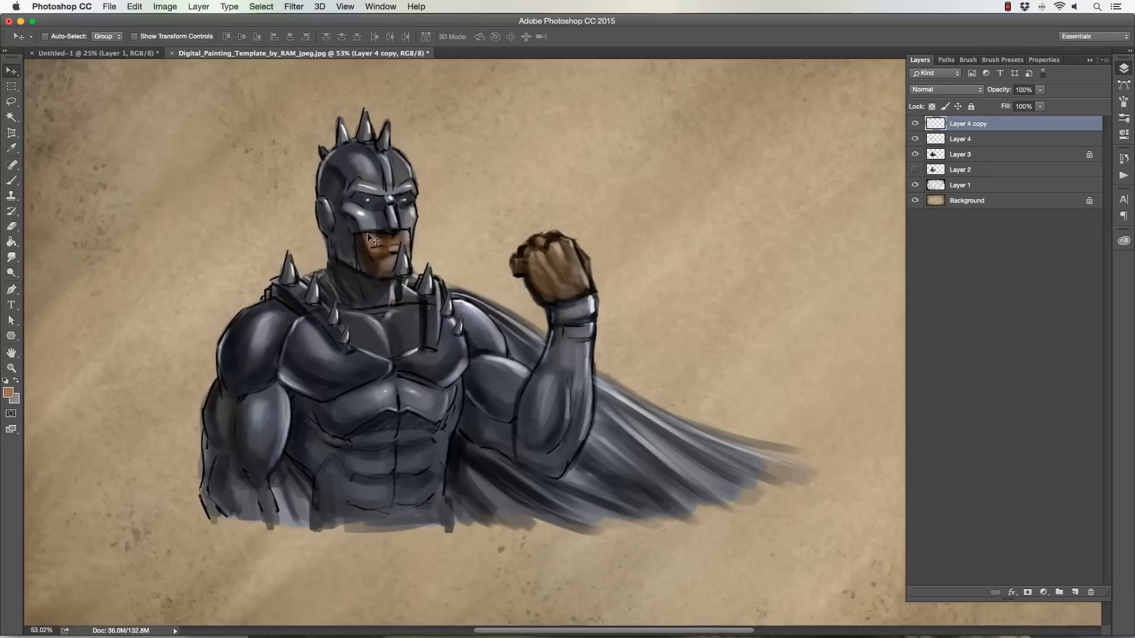
pyautogui.press('super+t')
pyautogui.moveTo(346, 238); pyautogui.dragTo(431, 280)
pyautogui.moveTo(431, 356); pyautogui.dragTo(431, 345)
pyautogui.moveTo(389, 260); pyautogui.dragTo(449, 291)
pyautogui.press('Return')
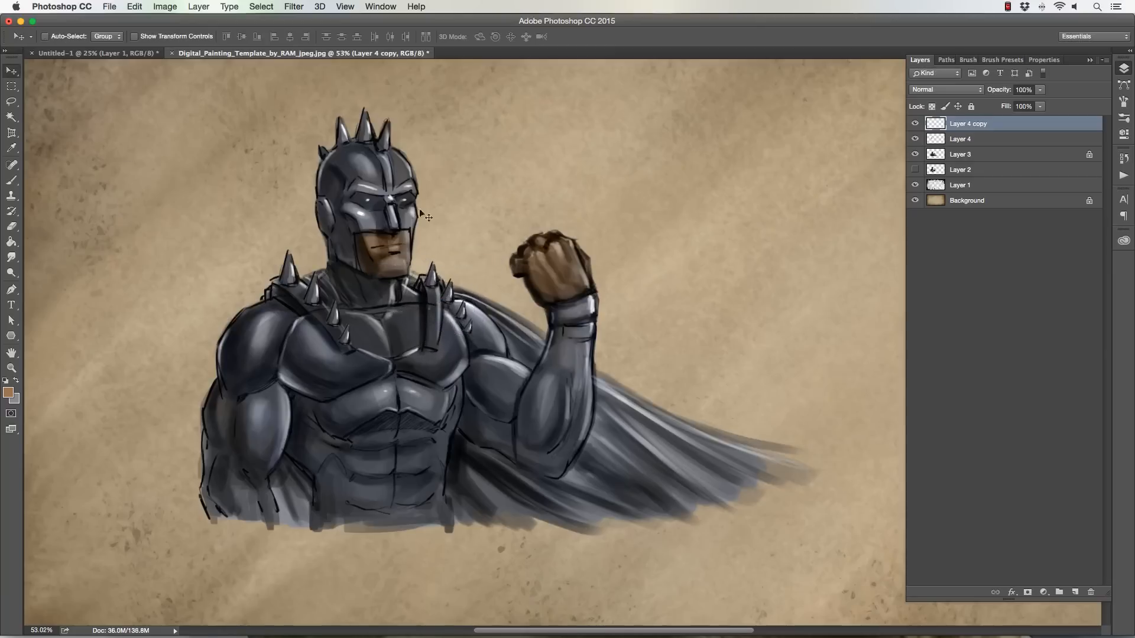
# Select the three lower spikes of the duplicated row and move them inward onto the strap
pyautogui.press('l')
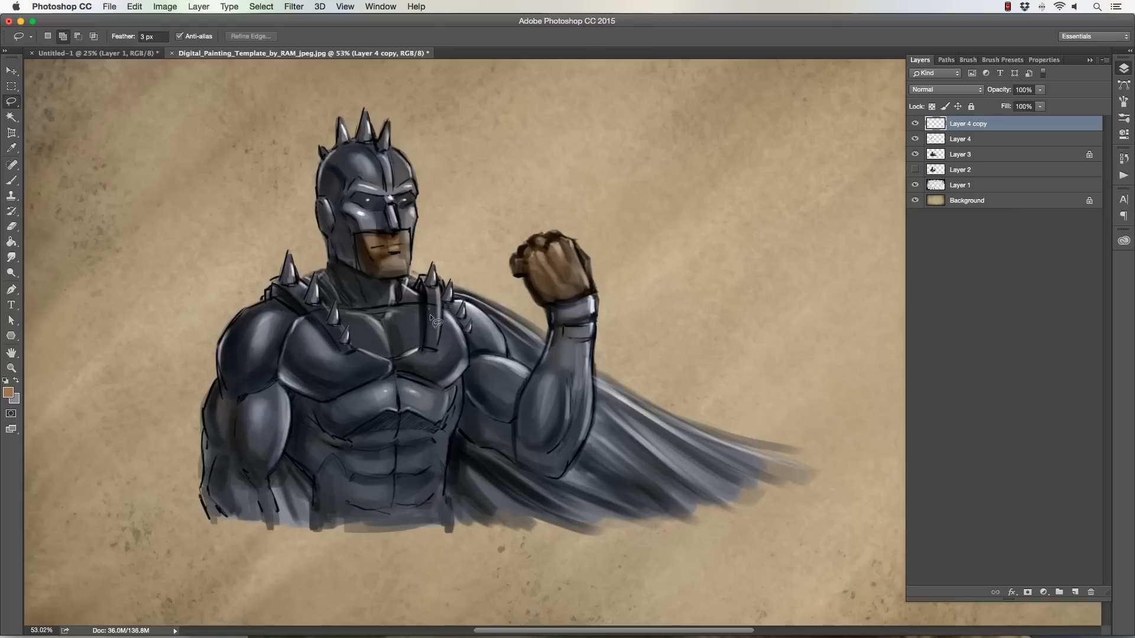
pyautogui.moveTo(448, 282)
pyautogui.mouseDown()
pyautogui.moveTo(480, 334)
pyautogui.moveTo(432, 314)
pyautogui.mouseUp()
pyautogui.press('v')
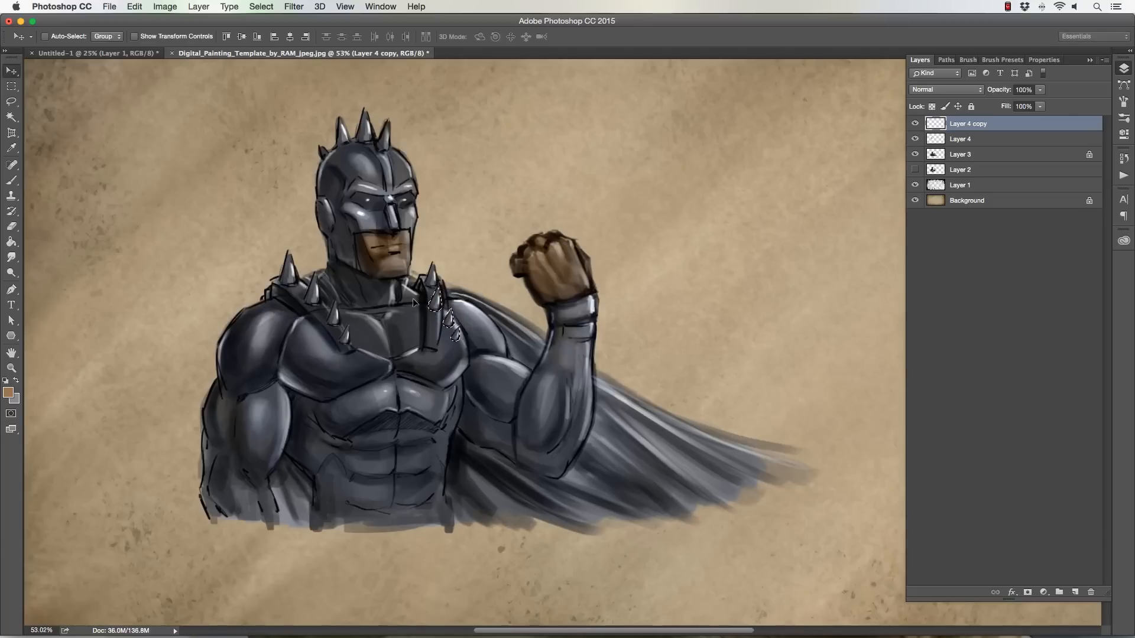
pyautogui.press('super+d')
# Select the two lowest spikes of the duplicated row and shift them in line with the strap
pyautogui.press('l')
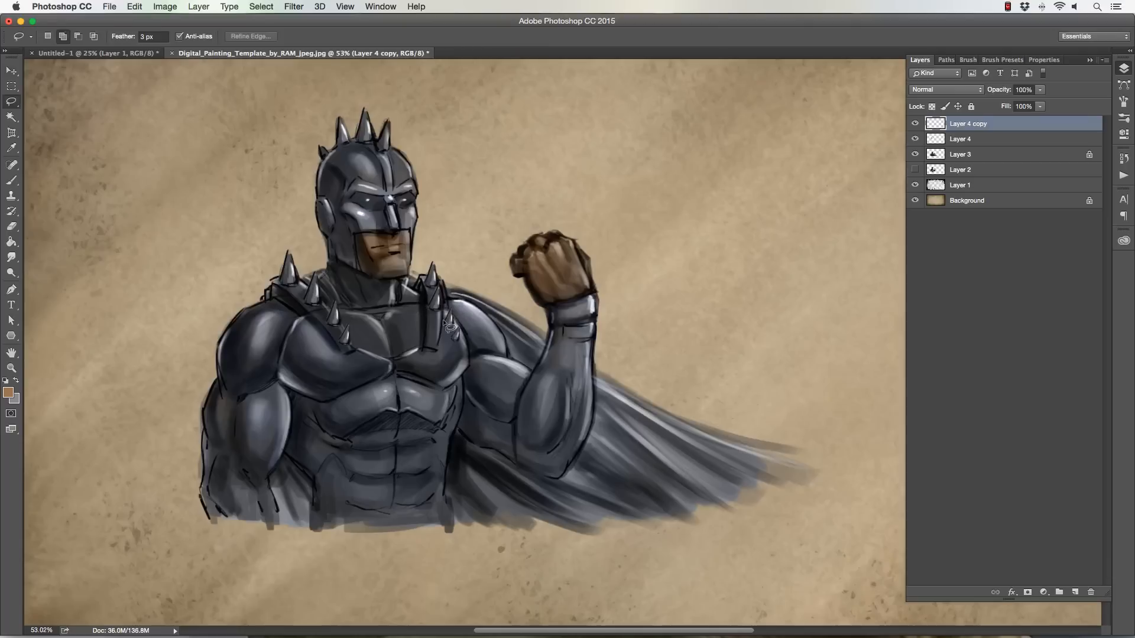
pyautogui.moveTo(436, 342); pyautogui.dragTo(426, 335)
pyautogui.press('v')
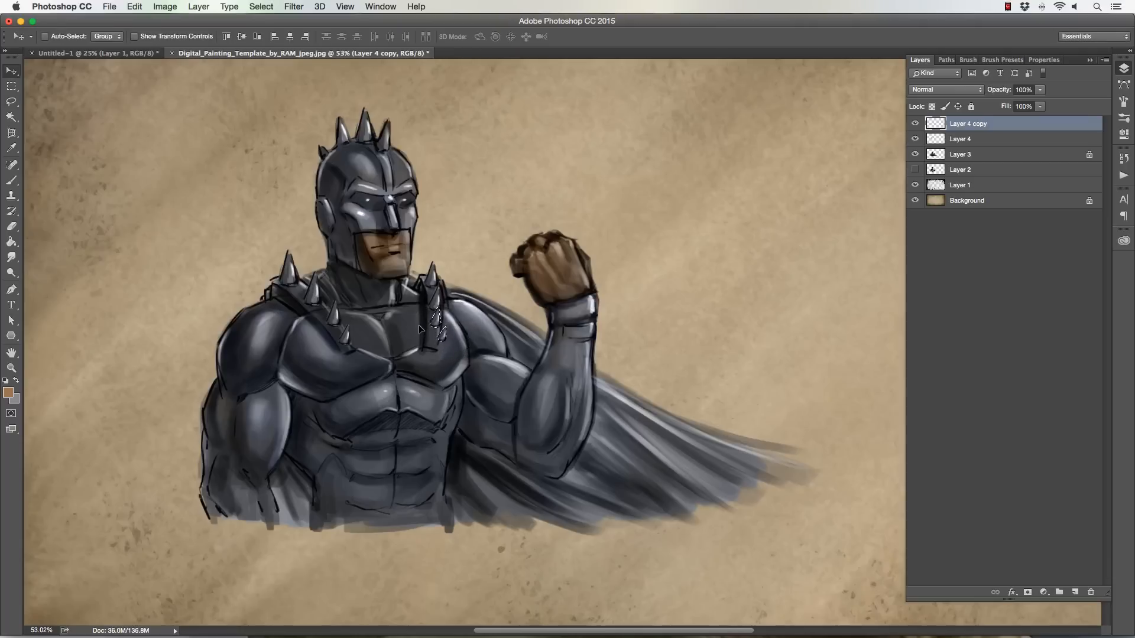
pyautogui.press('super+d')
# Align the last spike with the strap's lower end and merge the duplicated row into Layer 4
pyautogui.press('l')
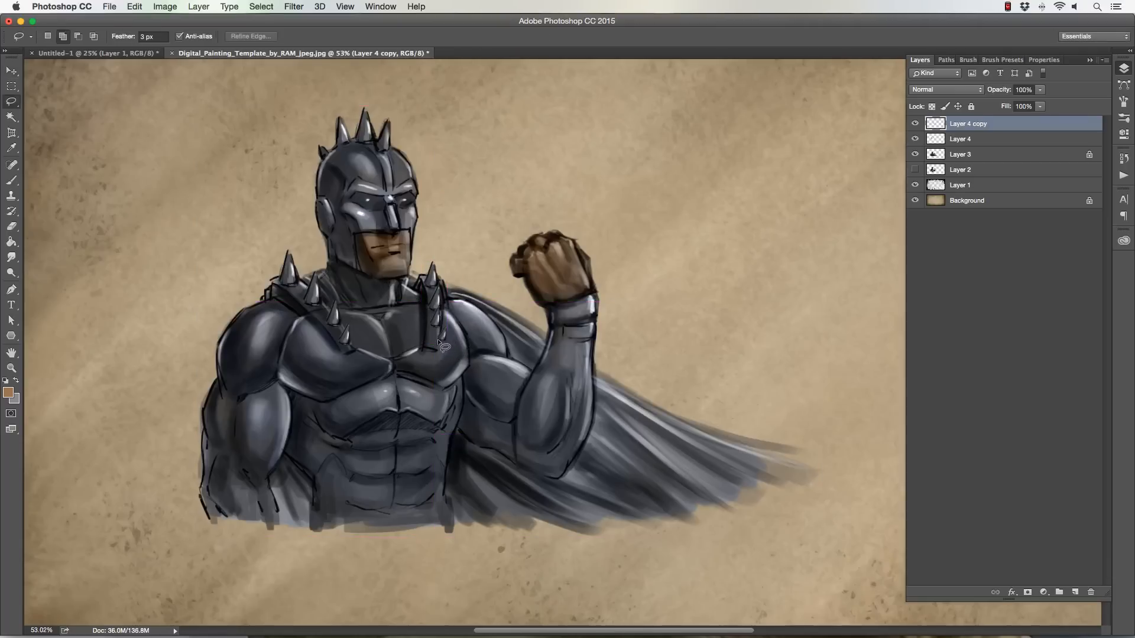
pyautogui.moveTo(439, 328)
pyautogui.mouseDown()
pyautogui.moveTo(446, 337)
pyautogui.moveTo(430, 323)
pyautogui.mouseUp()
pyautogui.press('v')
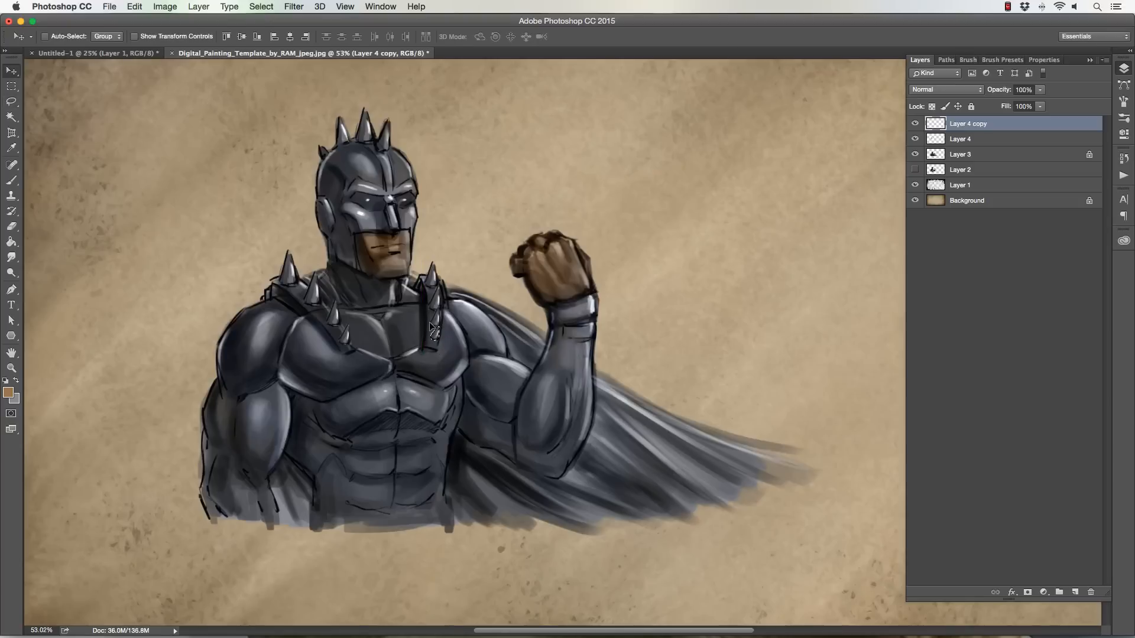
pyautogui.press('super+d')
pyautogui.press('super+e')
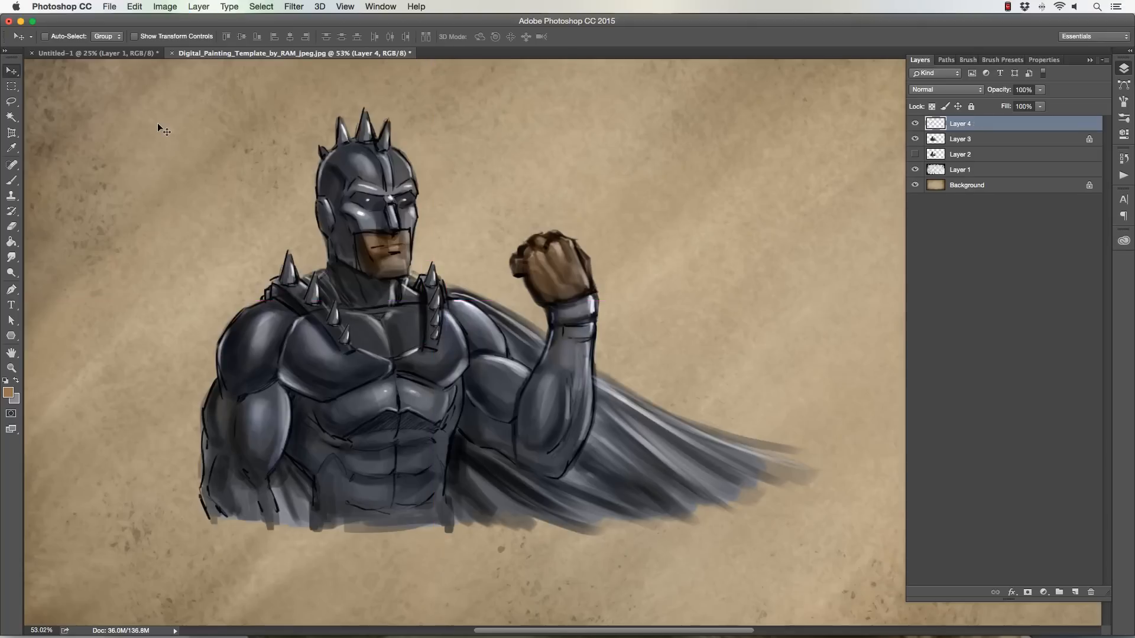
# Check the spikes by toggling Layer 4's visibility, and merge Layer 4 down into Layer 3
pyautogui.click(916, 123)
pyautogui.click(915, 123)
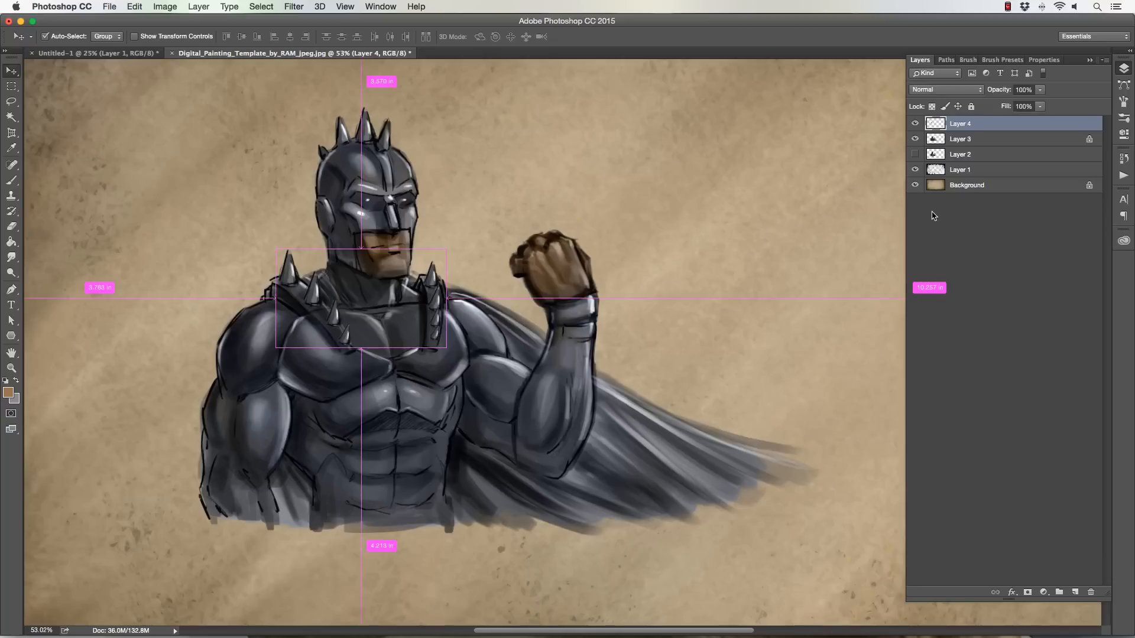
pyautogui.press('super+e')
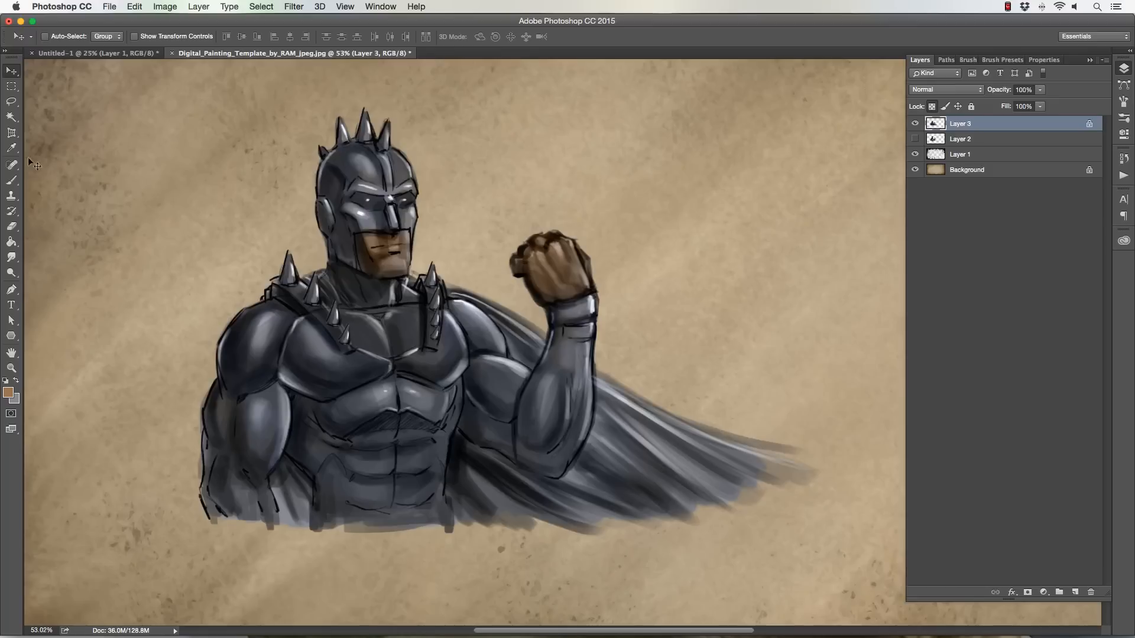
# Lasso the cape areas beside the torso, below the raised arm and behind the shoulder, with a 3 px feather
pyautogui.click(12, 102)
pyautogui.moveTo(282, 530)
pyautogui.mouseDown()
pyautogui.moveTo(269, 486)
pyautogui.moveTo(285, 452)
pyautogui.moveTo(311, 481)
pyautogui.moveTo(303, 566)
pyautogui.mouseUp()
pyautogui.moveTo(447, 475)
pyautogui.mouseDown()
pyautogui.moveTo(456, 440)
pyautogui.moveTo(539, 473)
pyautogui.moveTo(618, 556)
pyautogui.moveTo(594, 565)
pyautogui.mouseUp()
pyautogui.moveTo(559, 479)
pyautogui.mouseDown()
pyautogui.moveTo(589, 431)
pyautogui.moveTo(595, 364)
pyautogui.moveTo(661, 351)
pyautogui.moveTo(854, 499)
pyautogui.moveTo(576, 598)
pyautogui.mouseUp()
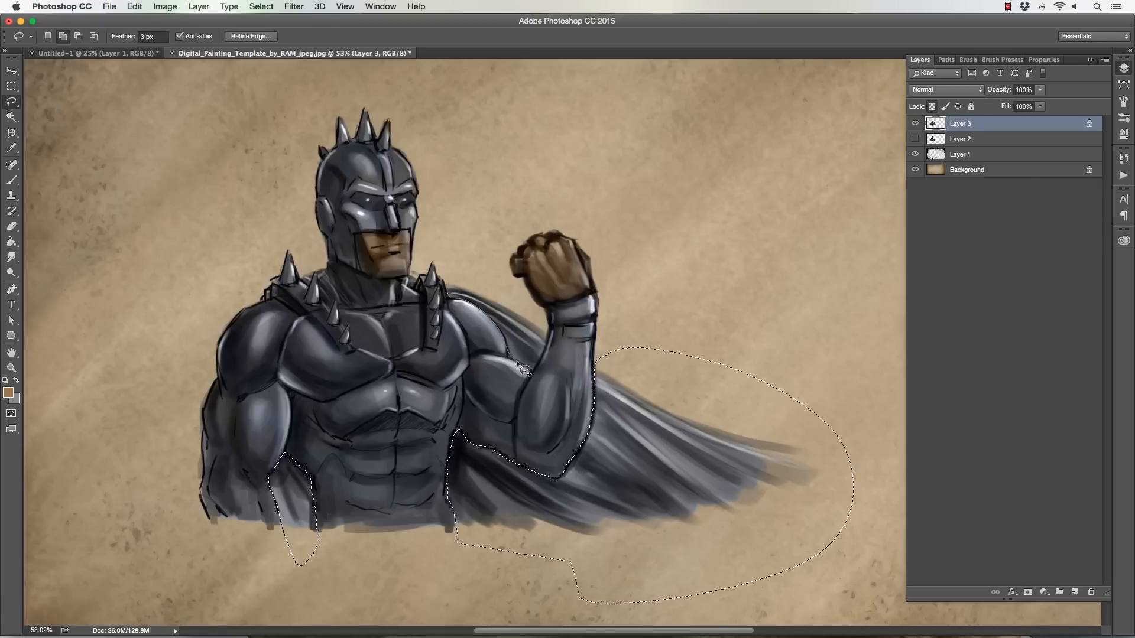
pyautogui.moveTo(467, 265)
pyautogui.mouseDown()
pyautogui.moveTo(450, 278)
pyautogui.moveTo(532, 367)
pyautogui.mouseUp()
# Add the cape's collar areas on both sides of the neck to the lasso selection
pyautogui.click(12, 368)
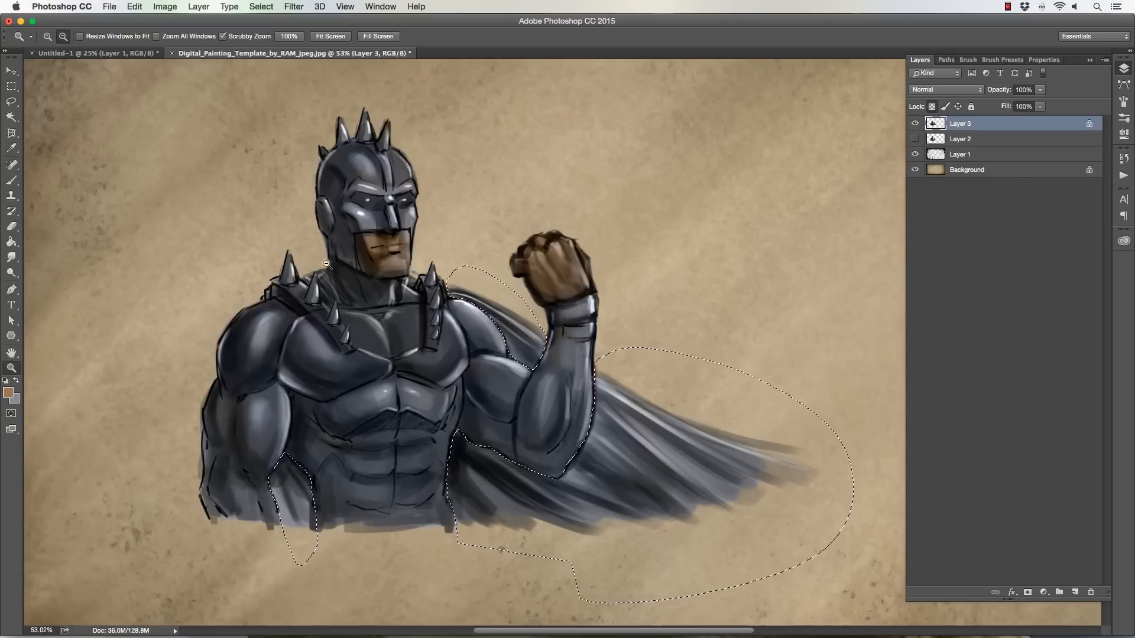
pyautogui.click(356, 262)
pyautogui.click(12, 101)
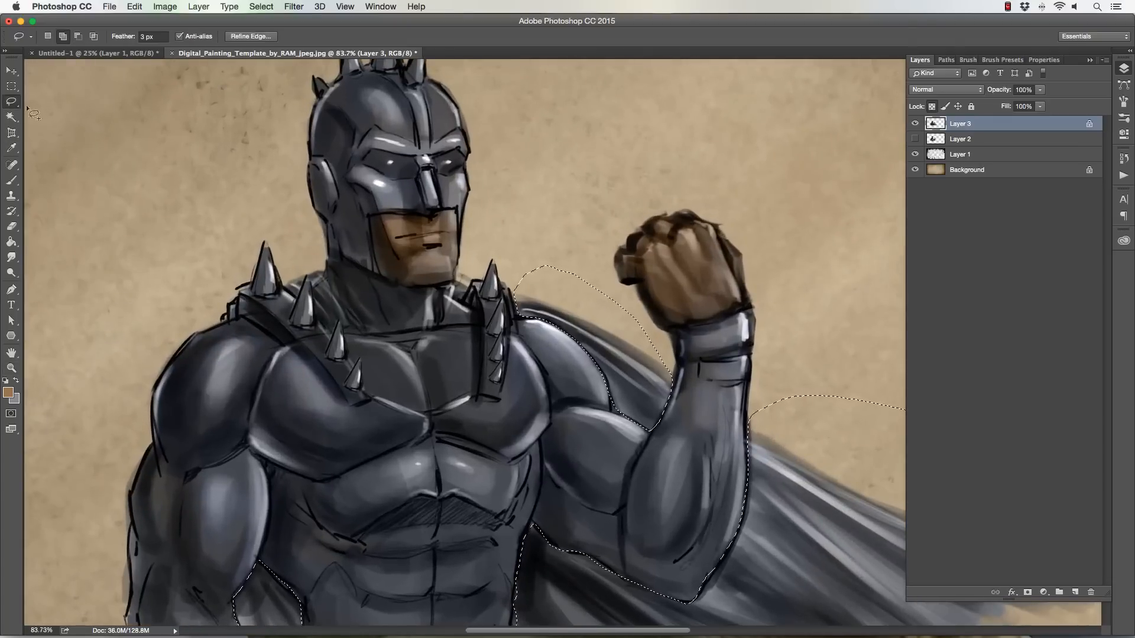
pyautogui.moveTo(279, 278)
pyautogui.mouseDown()
pyautogui.moveTo(295, 297)
pyautogui.moveTo(312, 281)
pyautogui.moveTo(339, 326)
pyautogui.moveTo(339, 294)
pyautogui.moveTo(315, 253)
pyautogui.moveTo(290, 252)
pyautogui.moveTo(284, 276)
pyautogui.mouseUp()
pyautogui.moveTo(456, 278)
pyautogui.mouseDown()
pyautogui.moveTo(443, 296)
pyautogui.moveTo(450, 331)
pyautogui.moveTo(476, 328)
pyautogui.moveTo(480, 269)
pyautogui.moveTo(466, 254)
pyautogui.mouseUp()
pyautogui.click(11, 368)
pyautogui.moveTo(265, 383); pyautogui.dragTo(216, 384)
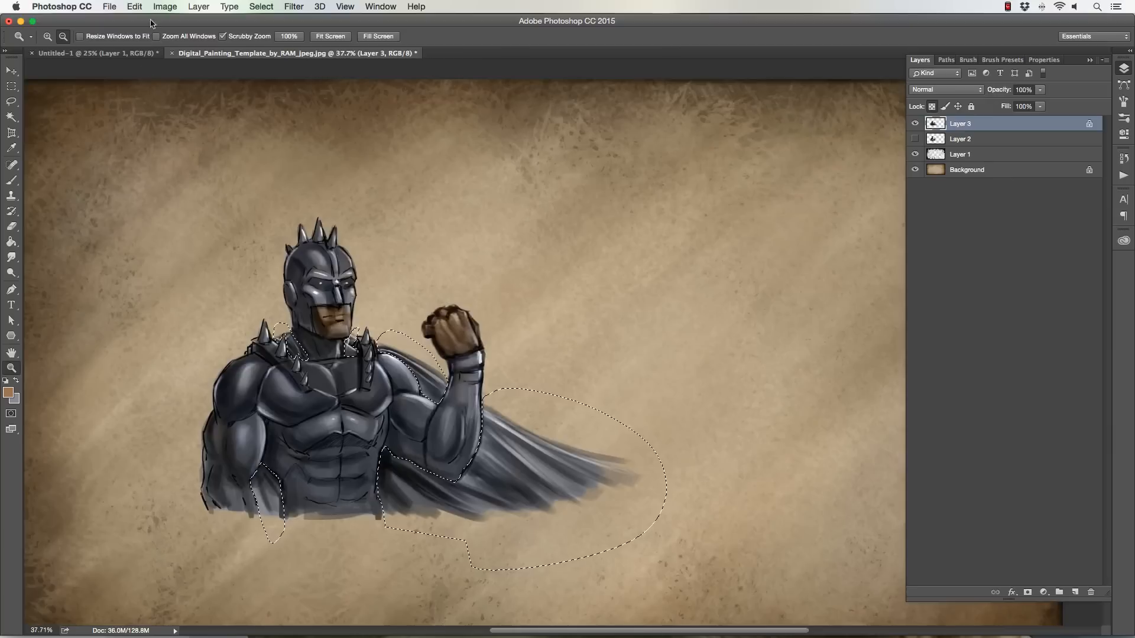
# Adjust the selected cape with Hue/Saturation, using hue +15, saturation +55 and lightness -39
pyautogui.click(165, 6)
pyautogui.moveTo(162, 22)
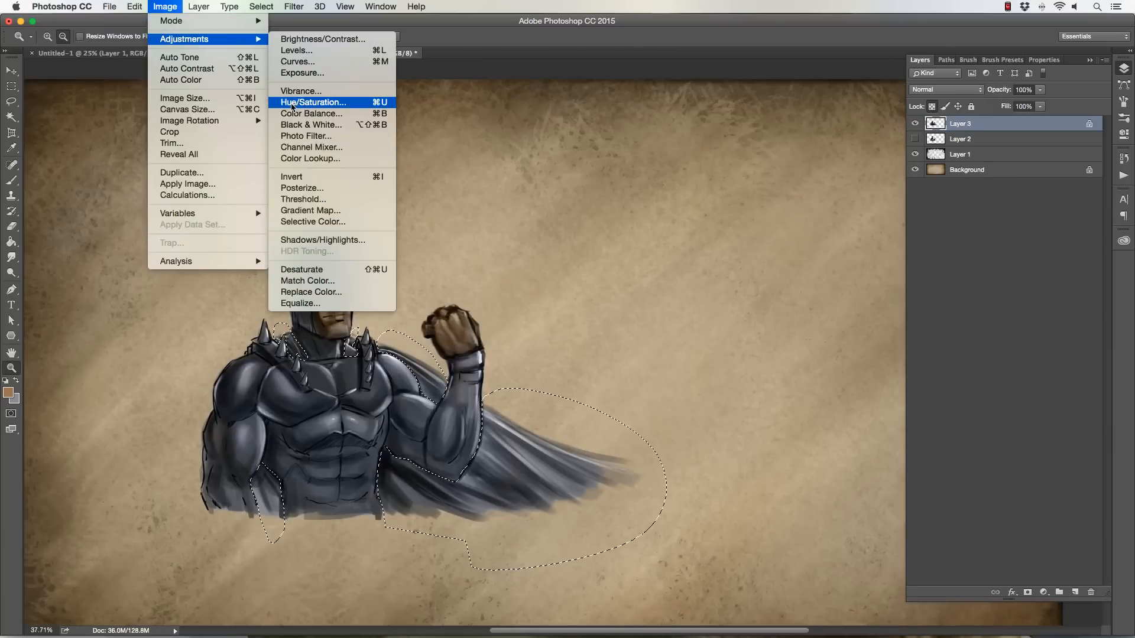
pyautogui.click(290, 106)
pyautogui.moveTo(501, 98); pyautogui.dragTo(613, 98)
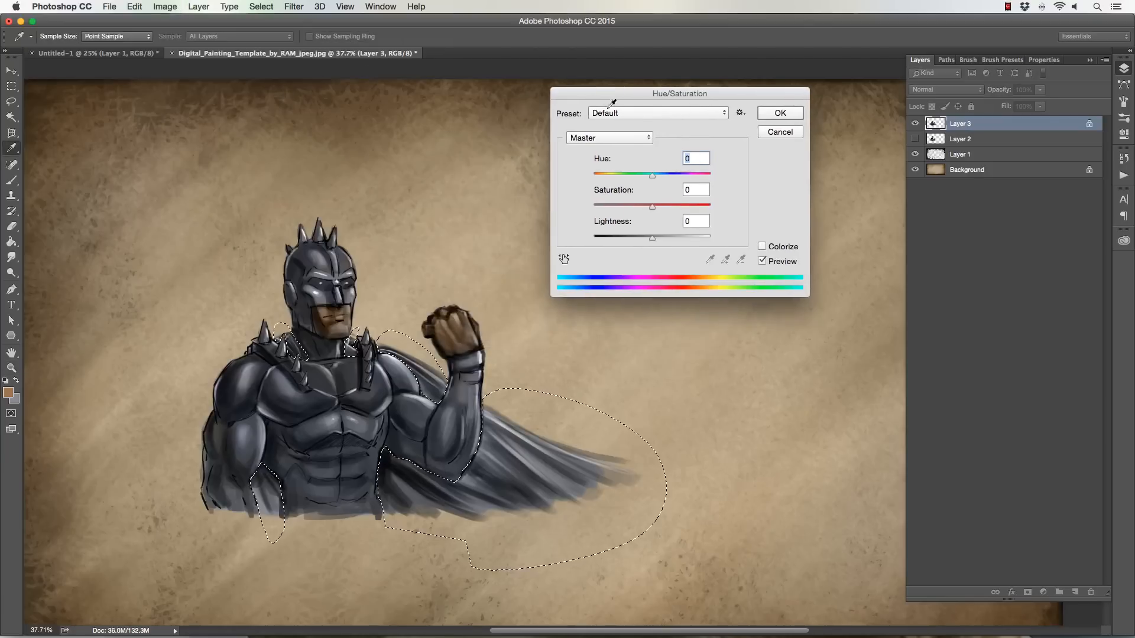
pyautogui.moveTo(652, 175); pyautogui.dragTo(613, 176)
pyautogui.moveTo(651, 236)
pyautogui.mouseDown()
pyautogui.moveTo(630, 236)
pyautogui.moveTo(665, 236)
pyautogui.moveTo(619, 239)
pyautogui.moveTo(628, 237)
pyautogui.mouseUp()
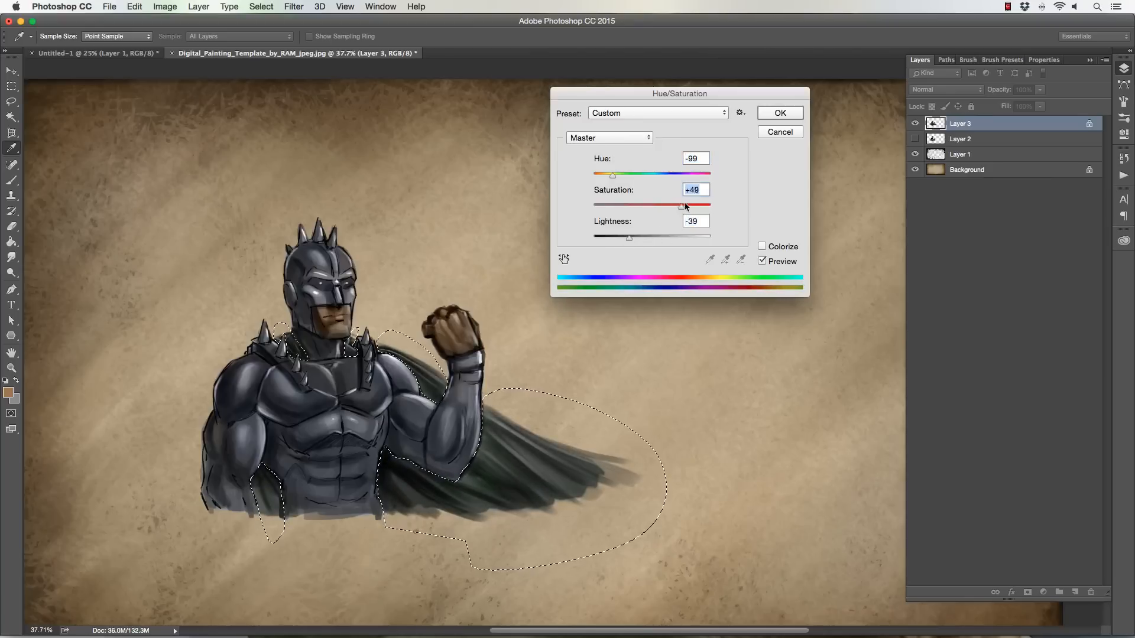
pyautogui.moveTo(690, 207); pyautogui.dragTo(685, 207)
pyautogui.moveTo(610, 175); pyautogui.dragTo(584, 196)
pyautogui.moveTo(593, 180); pyautogui.dragTo(661, 183)
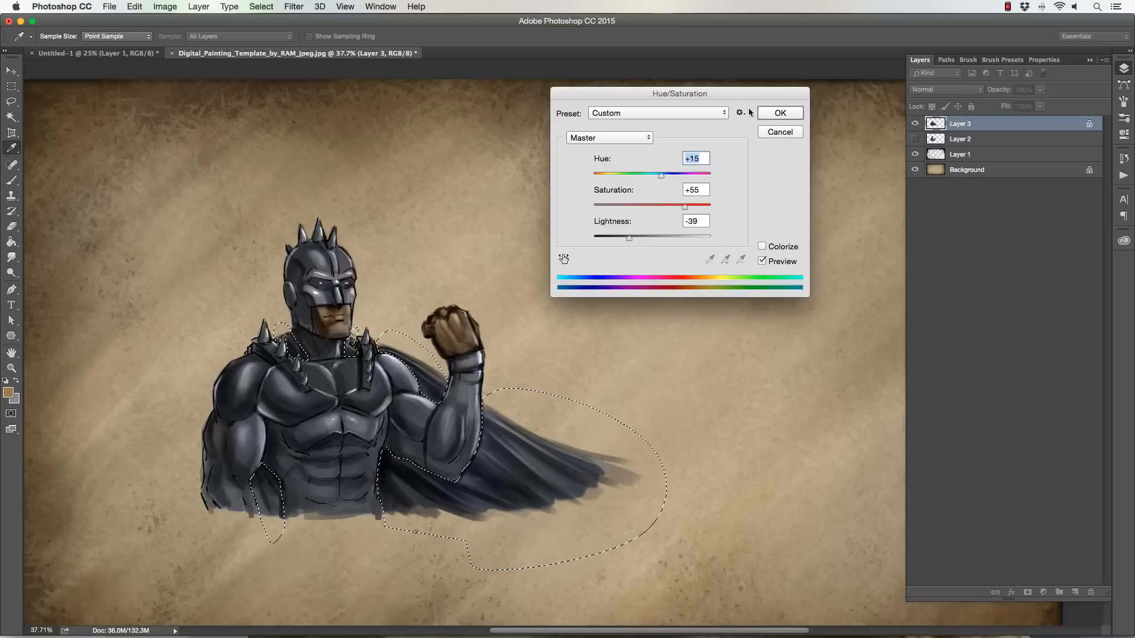
pyautogui.click(780, 113)
# Compare the cape before and after the Hue/Saturation change by repeatedly undoing and restoring it
pyautogui.press('z')
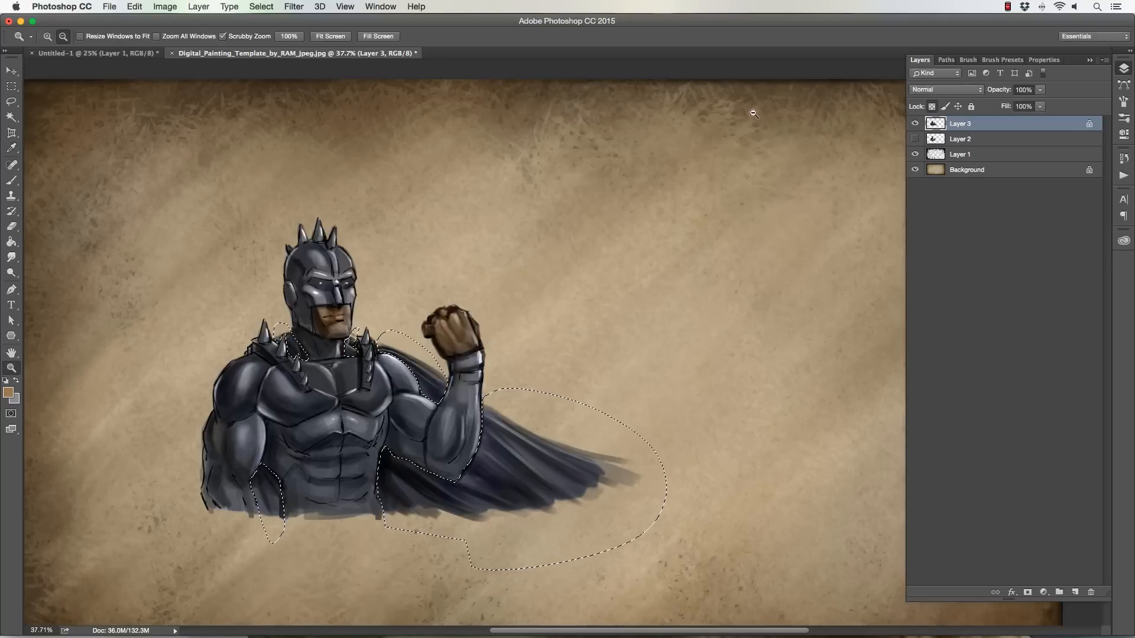
pyautogui.press('super+z')
pyautogui.press('super+z')
pyautogui.press('super+z')
pyautogui.press('super+z')
pyautogui.press('super+z')
# Turn the cape red with Color Balance by shifting its midtones to about +60, -35 and -61
pyautogui.click(165, 6)
pyautogui.moveTo(167, 43)
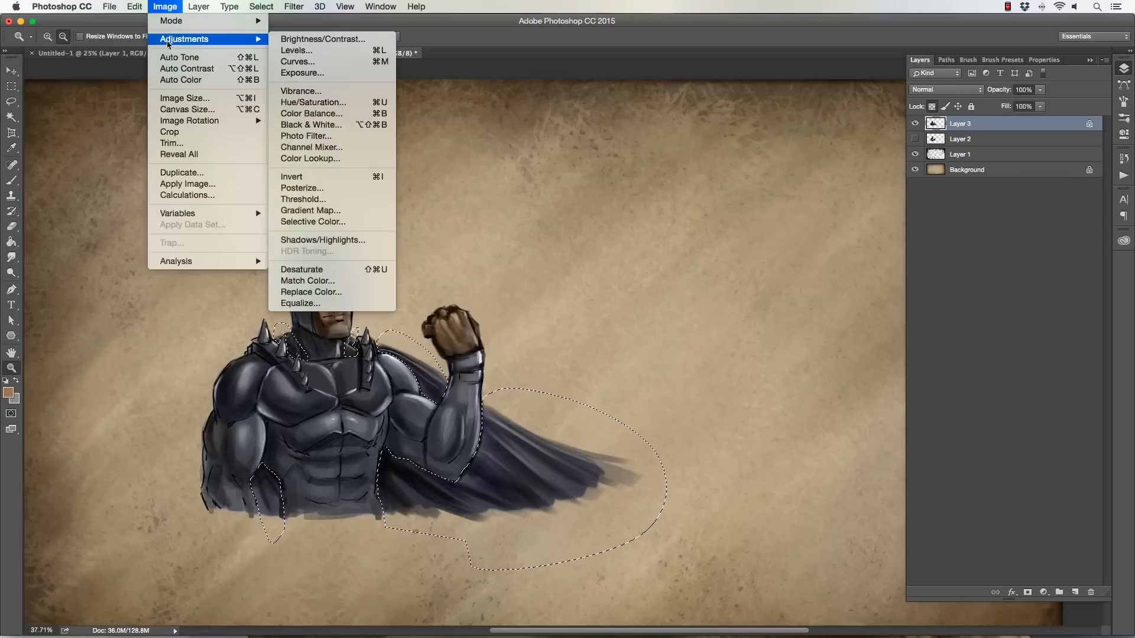
pyautogui.click(311, 113)
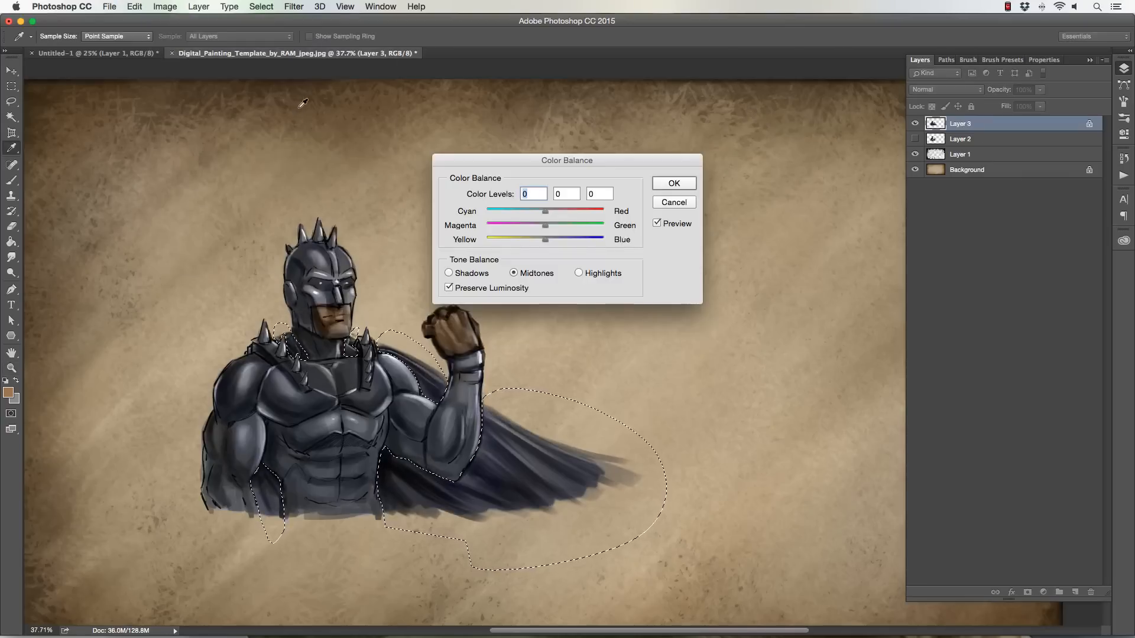
pyautogui.moveTo(546, 210); pyautogui.dragTo(585, 213)
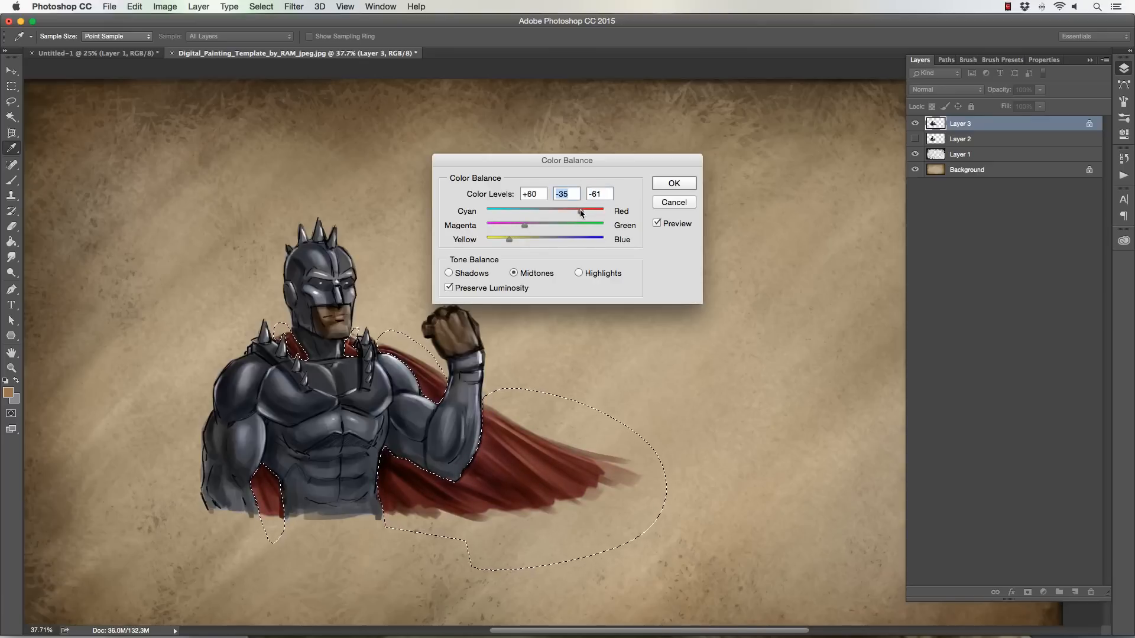
pyautogui.moveTo(525, 215); pyautogui.dragTo(514, 248)
pyautogui.press('Tab')
pyautogui.press('Down')
# Shift the cape's shadows to +6, -9 and +16 in Color Balance and apply the adjustment
pyautogui.click(450, 273)
pyautogui.moveTo(553, 241); pyautogui.dragTo(549, 208)
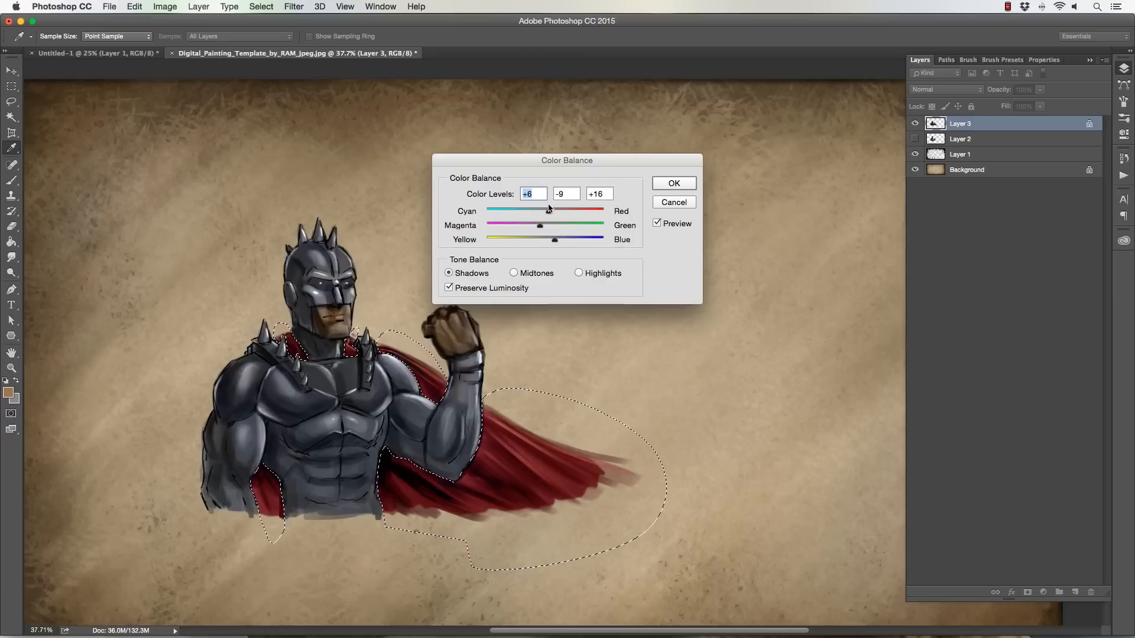
pyautogui.click(673, 184)
pyautogui.press('z')
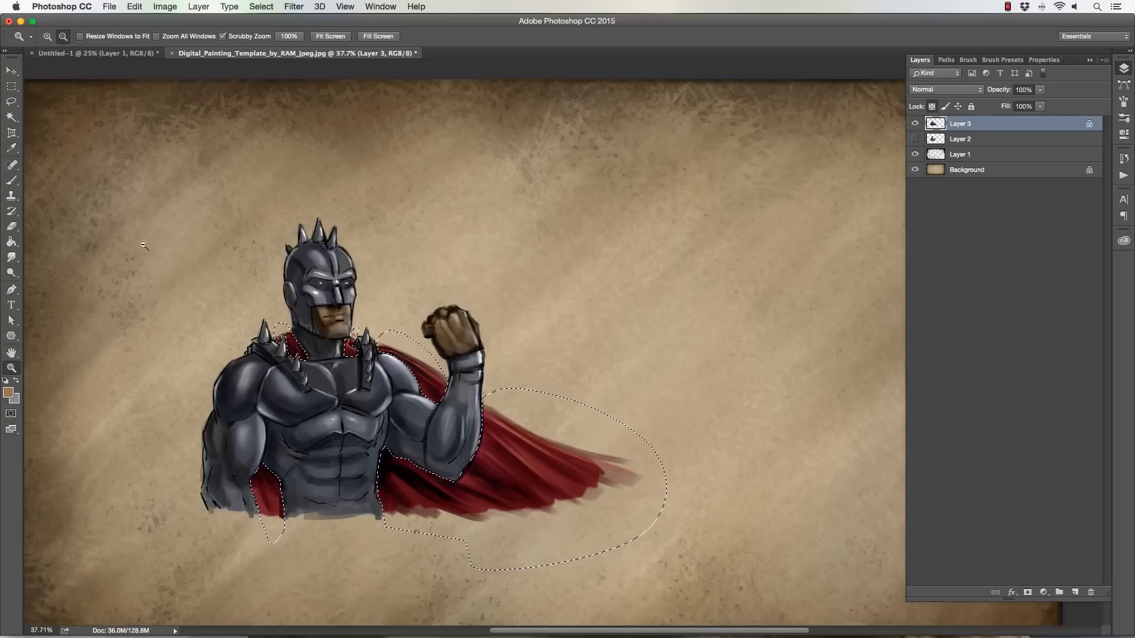
# Brighten the upper edge and folds of the red cape with the Dodge tool, range Highlights, exposure 20%, varying the brush size
pyautogui.click(12, 273)
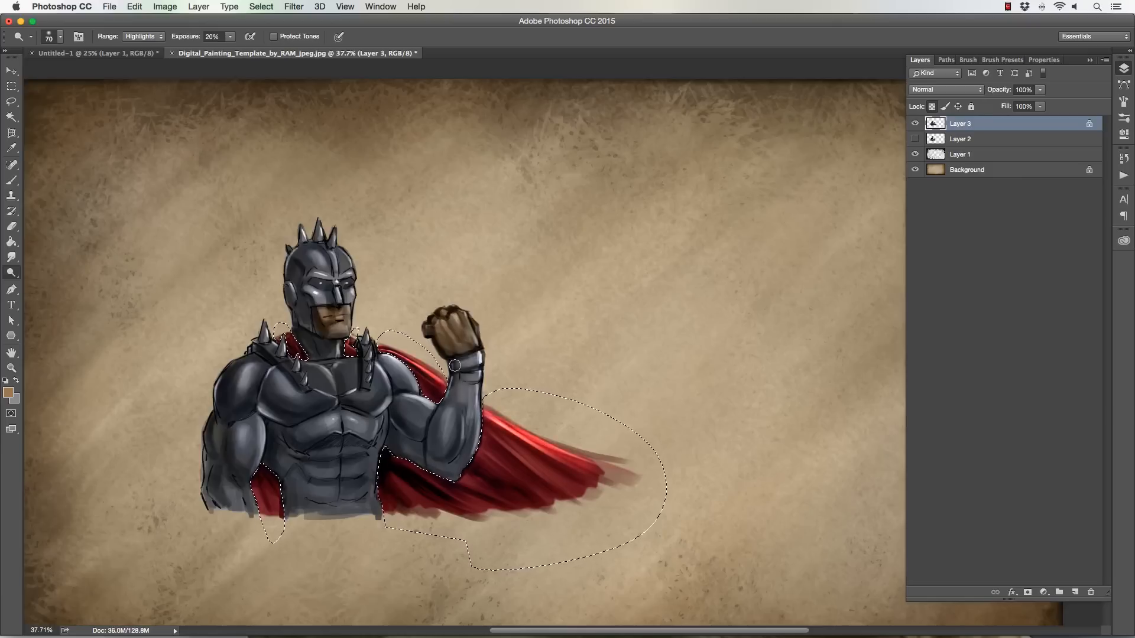
pyautogui.press(']')
pyautogui.press(']')
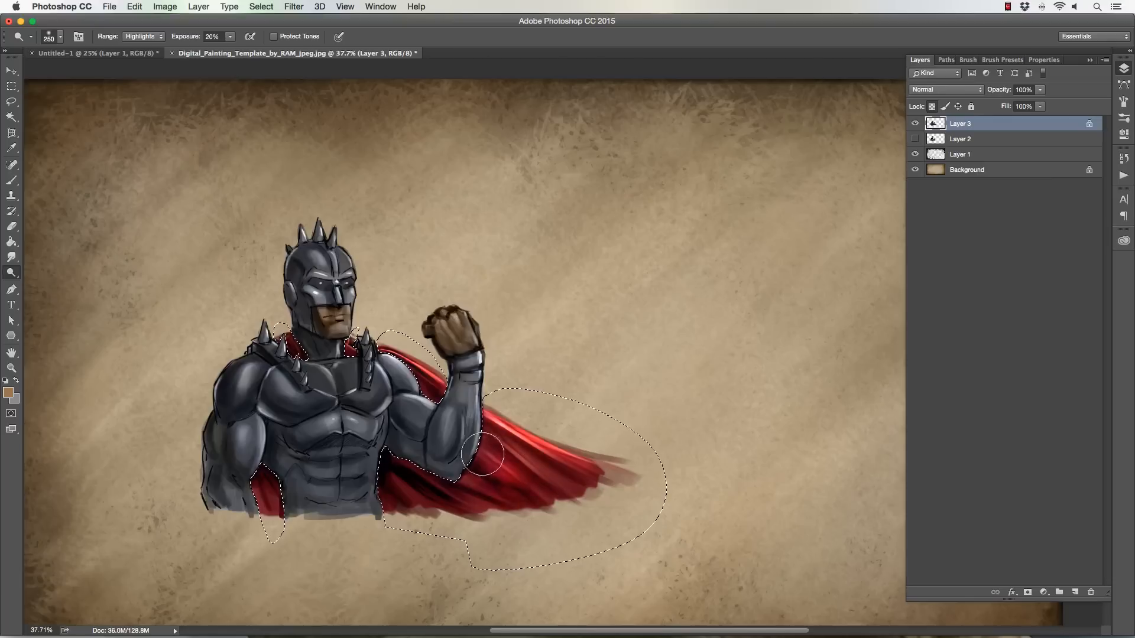
pyautogui.press('[')
pyautogui.press('[')
pyautogui.press(']')
pyautogui.press(']')
pyautogui.press(']')
pyautogui.press(']')
# Dodge broad highlights onto the helmet, fist, chest and shoulder with a size 200 brush
pyautogui.click(11, 368)
pyautogui.moveTo(250, 463); pyautogui.dragTo(258, 407)
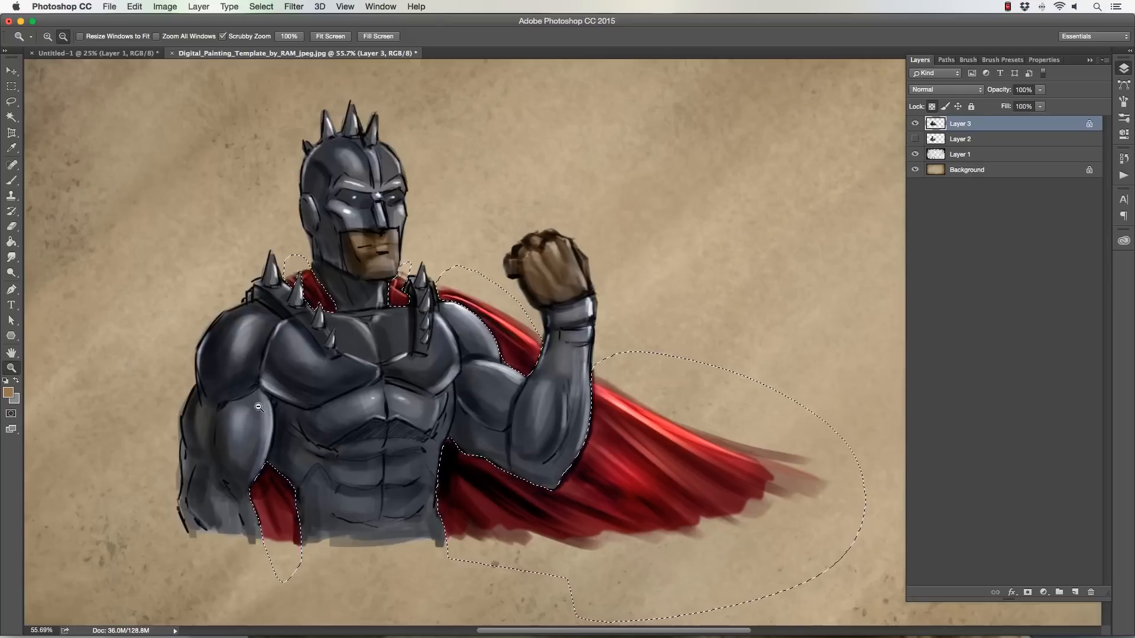
pyautogui.click(11, 227)
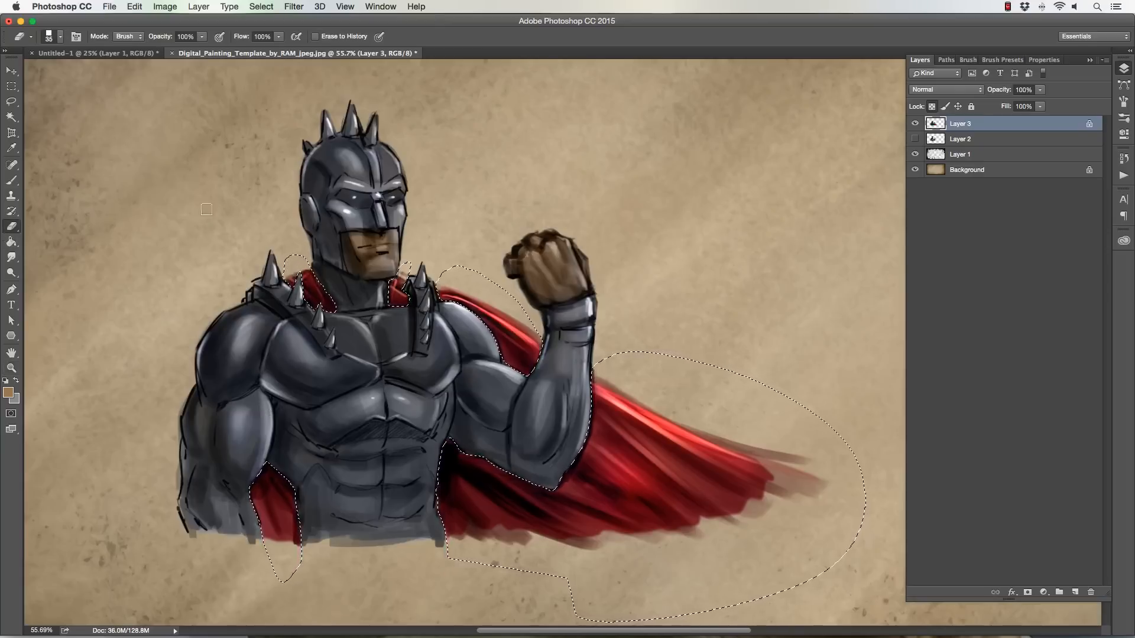
pyautogui.click(11, 272)
pyautogui.moveTo(395, 160)
pyautogui.mouseDown()
pyautogui.moveTo(348, 164)
pyautogui.moveTo(376, 155)
pyautogui.moveTo(393, 192)
pyautogui.mouseUp()
pyautogui.moveTo(550, 251); pyautogui.dragTo(565, 260)
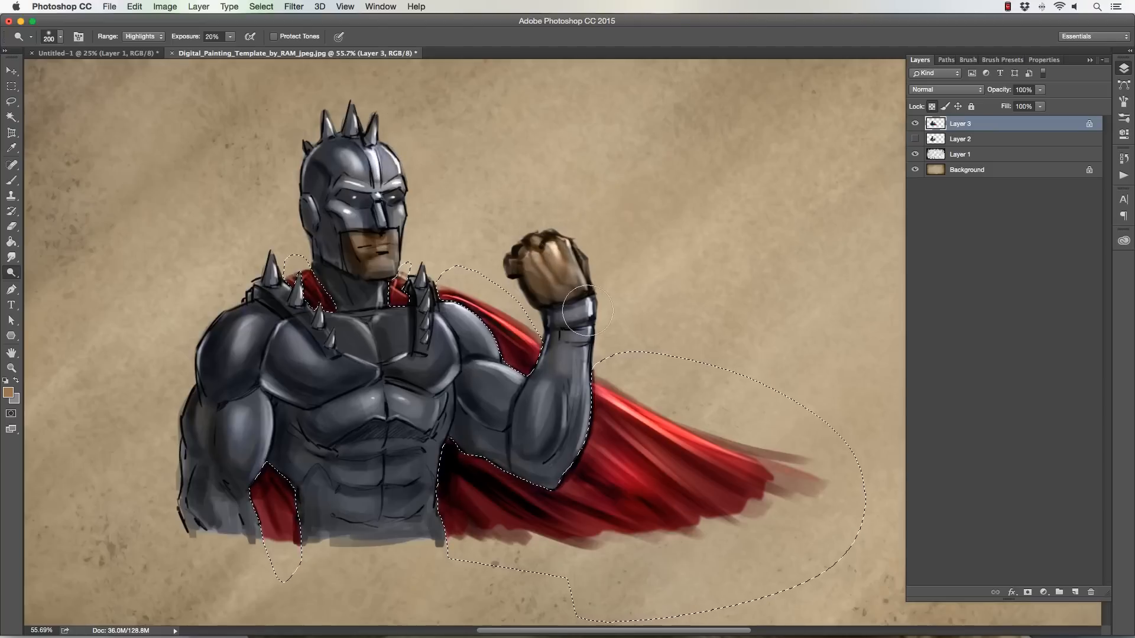
pyautogui.moveTo(417, 334)
pyautogui.mouseDown()
pyautogui.moveTo(396, 391)
pyautogui.moveTo(408, 377)
pyautogui.moveTo(322, 402)
pyautogui.moveTo(351, 372)
pyautogui.moveTo(367, 385)
pyautogui.moveTo(428, 357)
pyautogui.moveTo(412, 320)
pyautogui.moveTo(372, 331)
pyautogui.mouseUp()
pyautogui.moveTo(372, 185)
pyautogui.mouseDown()
pyautogui.moveTo(366, 152)
pyautogui.moveTo(325, 145)
pyautogui.mouseUp()
pyautogui.moveTo(257, 310)
pyautogui.mouseDown()
pyautogui.moveTo(244, 354)
pyautogui.moveTo(262, 342)
pyautogui.moveTo(230, 376)
pyautogui.moveTo(263, 339)
pyautogui.mouseUp()
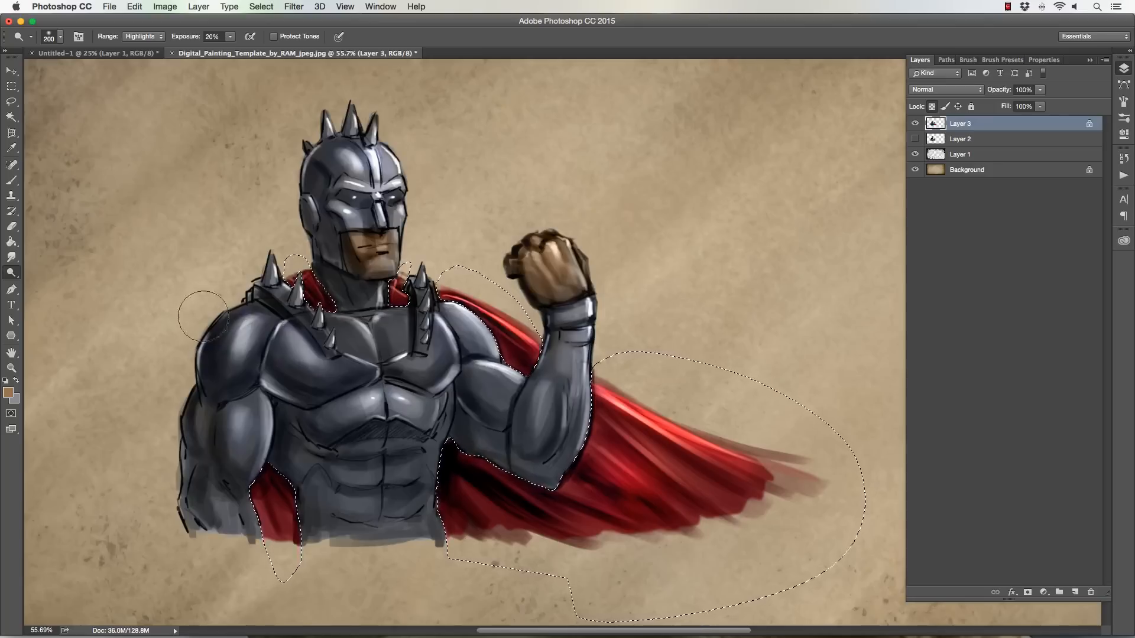
# Reduce the Dodge brush to a small size and add finer highlights to the suit's muscles
pyautogui.press('[')
pyautogui.press('[')
pyautogui.press('[')
pyautogui.press('[')
pyautogui.press('[')
pyautogui.press('[')
pyautogui.press('[')
pyautogui.press('[')
pyautogui.press('[')
pyautogui.press('[')
pyautogui.press('[')
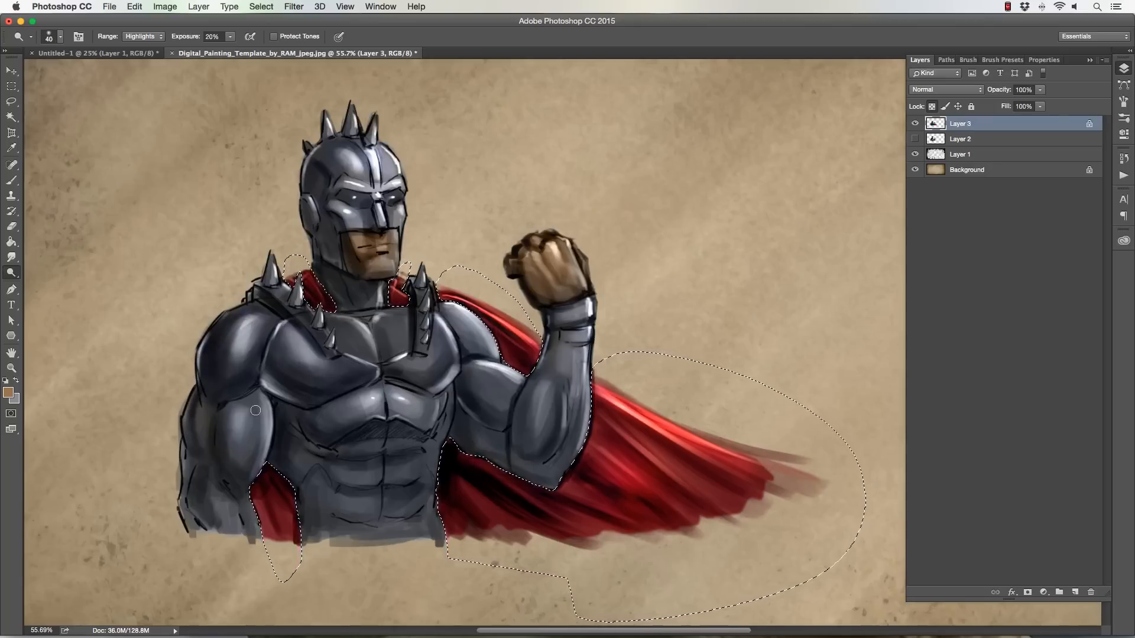
pyautogui.press(']')
pyautogui.press(']')
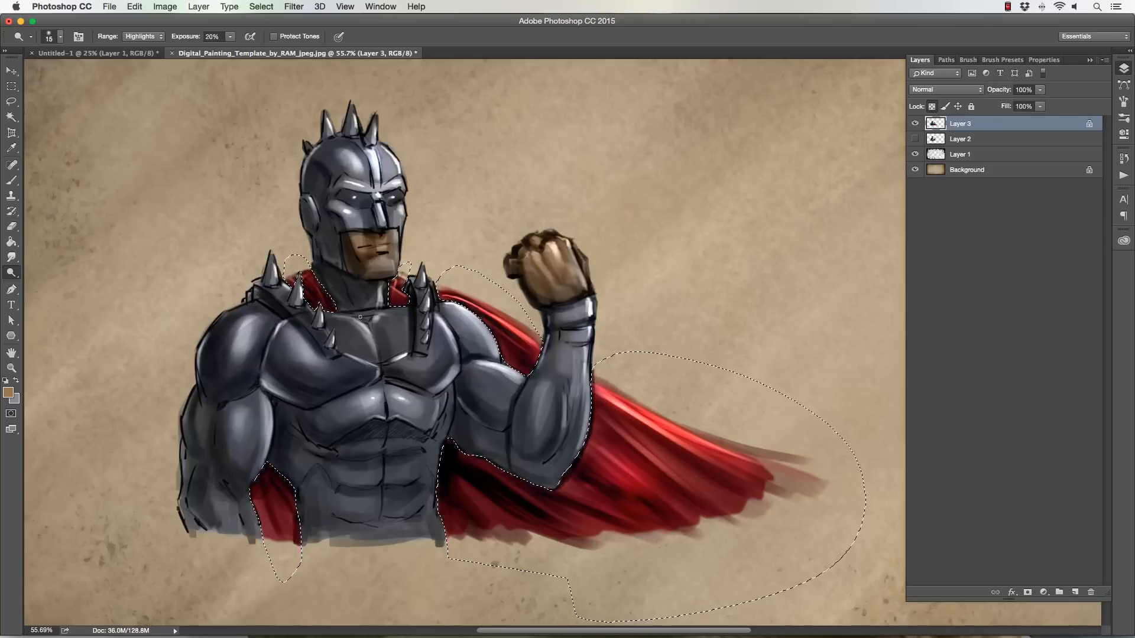
# Brighten the mask's eyes and small details with the Dodge tool, using brush sizes from 10 to 45
pyautogui.press(']')
pyautogui.press(']')
pyautogui.press(']')
pyautogui.press(']')
pyautogui.press(']')
pyautogui.press('[')
pyautogui.press('[')
pyautogui.press('[')
pyautogui.press('[')
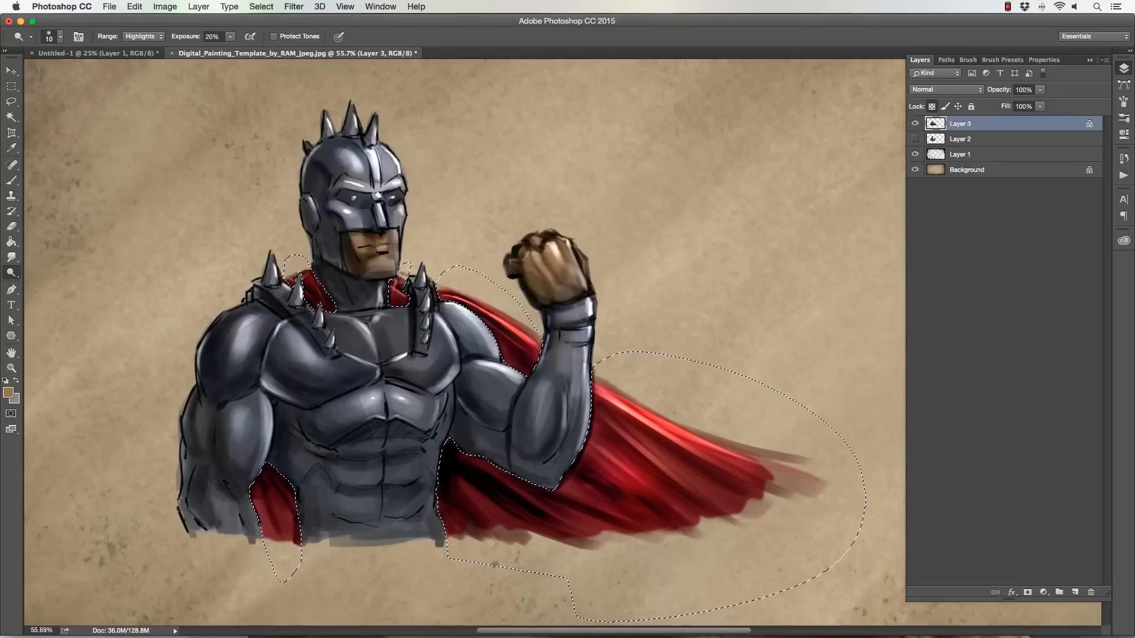
pyautogui.press(']')
pyautogui.press(']')
pyautogui.press(']')
pyautogui.press(']')
pyautogui.press(']')
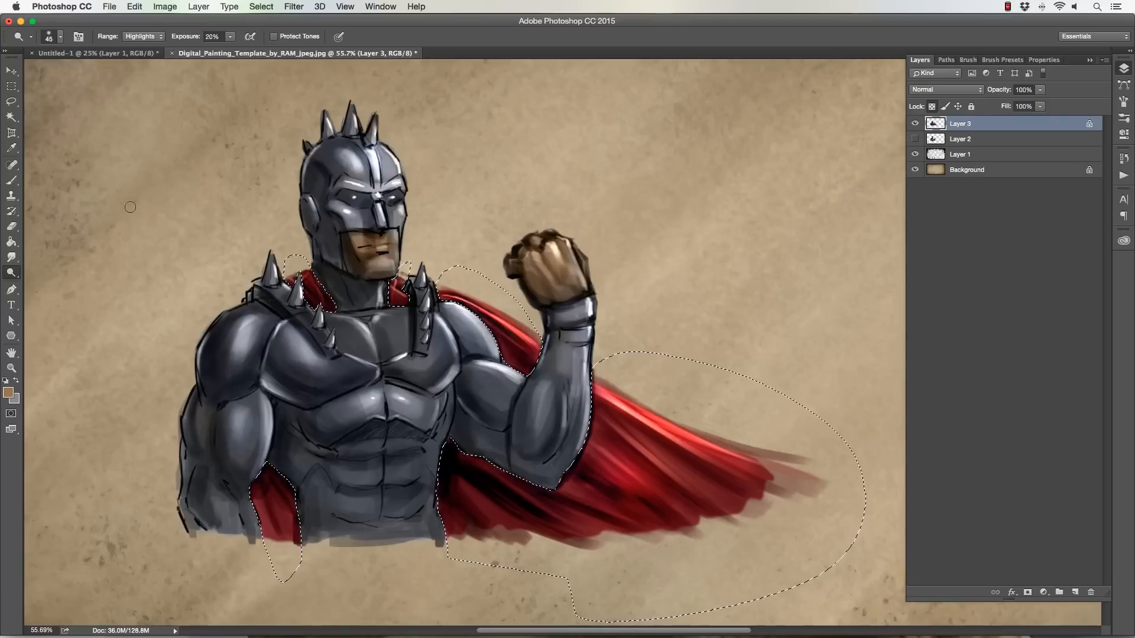
# Save the cape selection as a new unnamed channel in the current document
pyautogui.click(252, 10)
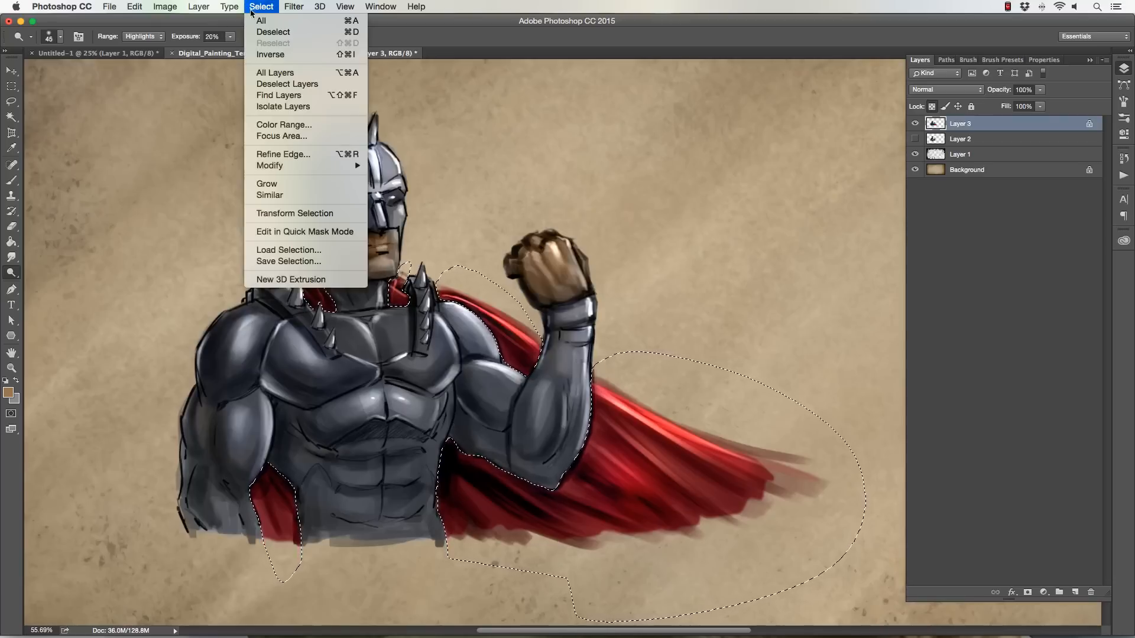
pyautogui.click(265, 261)
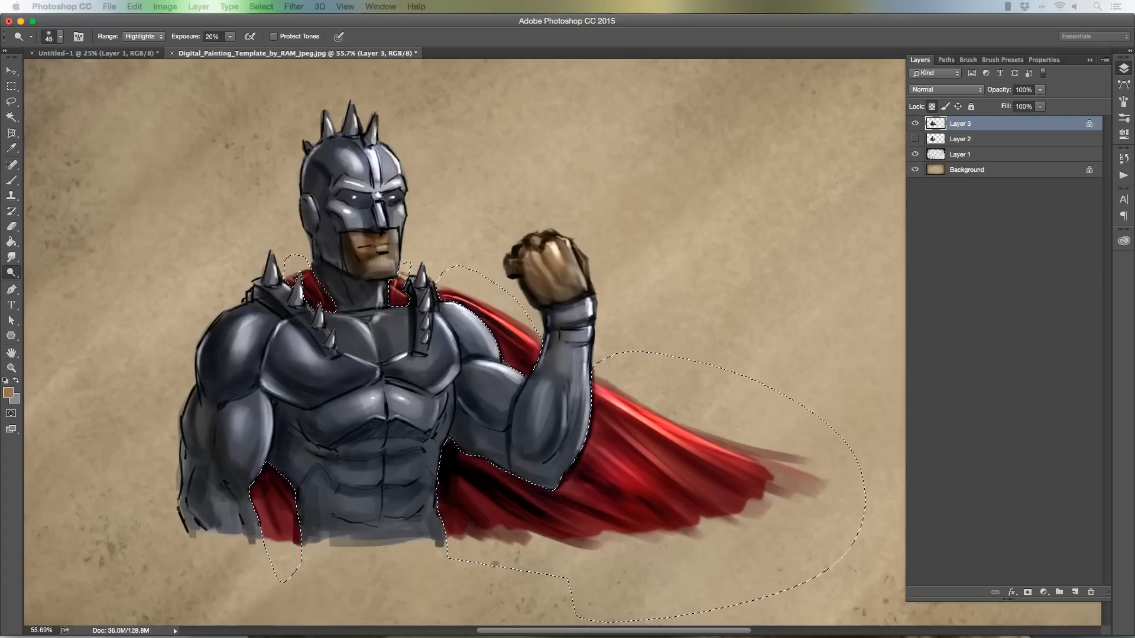
pyautogui.moveTo(204, 133); pyautogui.dragTo(535, 141)
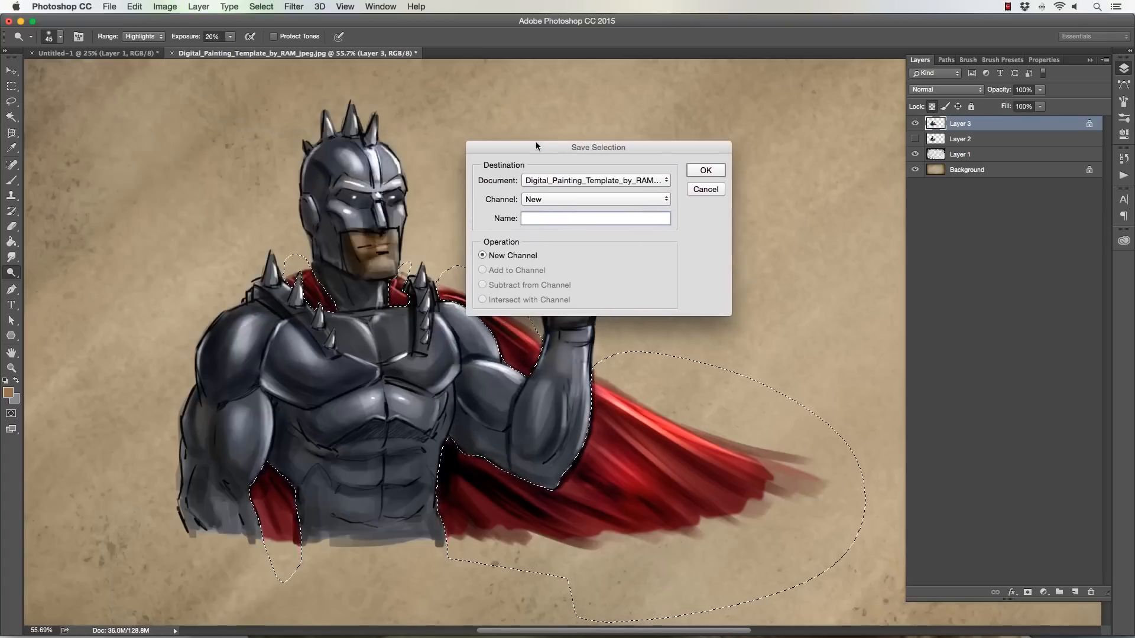
pyautogui.click(701, 171)
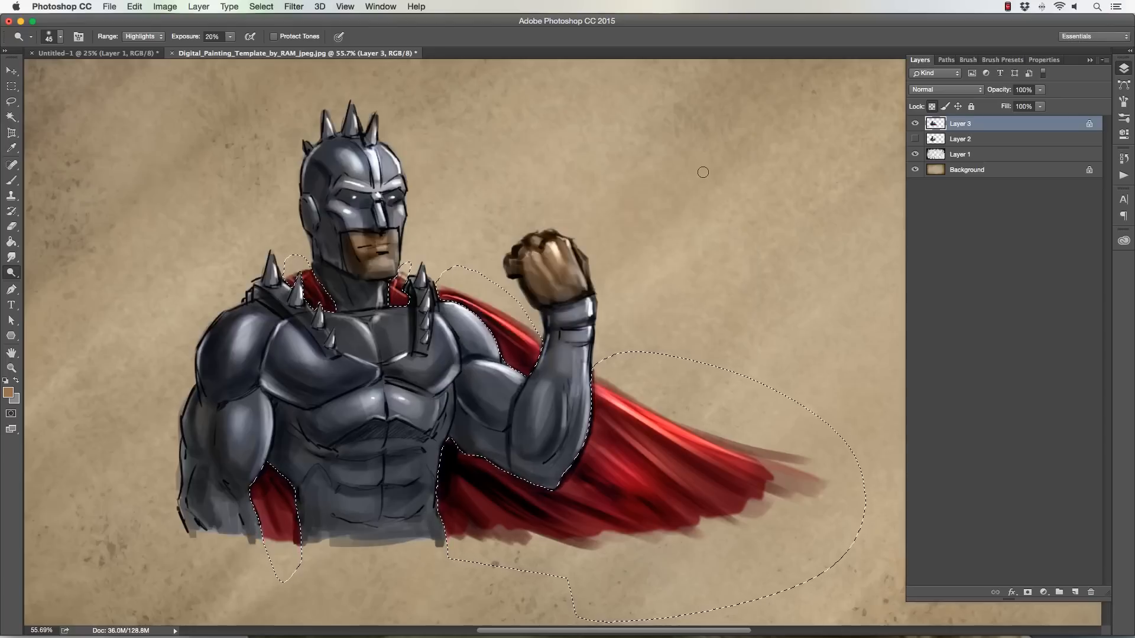
pyautogui.moveTo(507, 630)
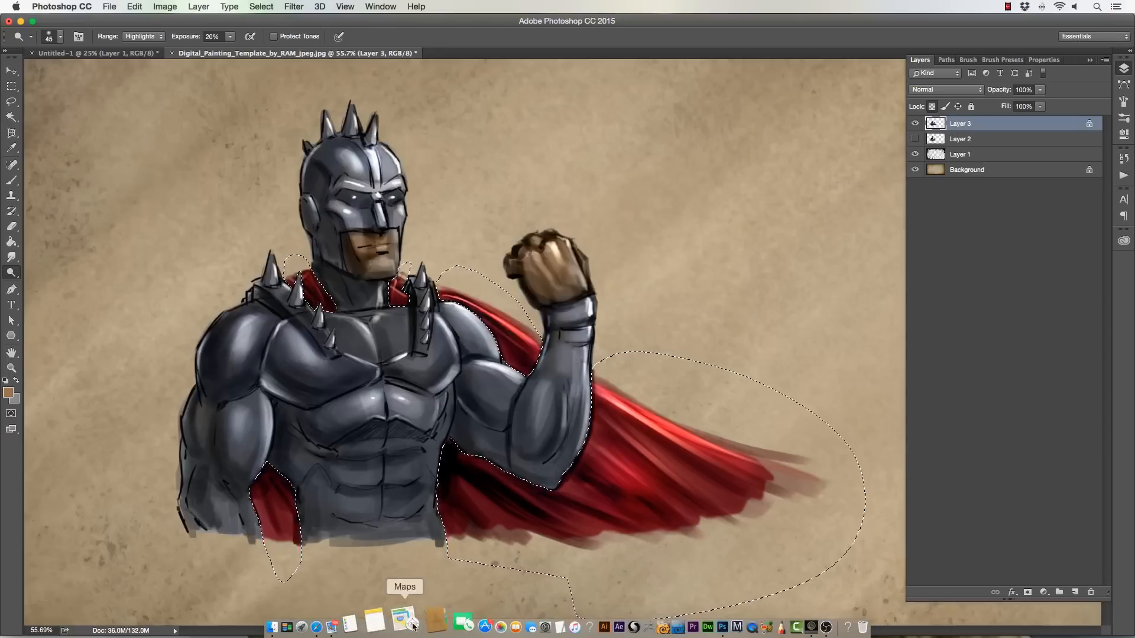
pyautogui.click(351, 619)
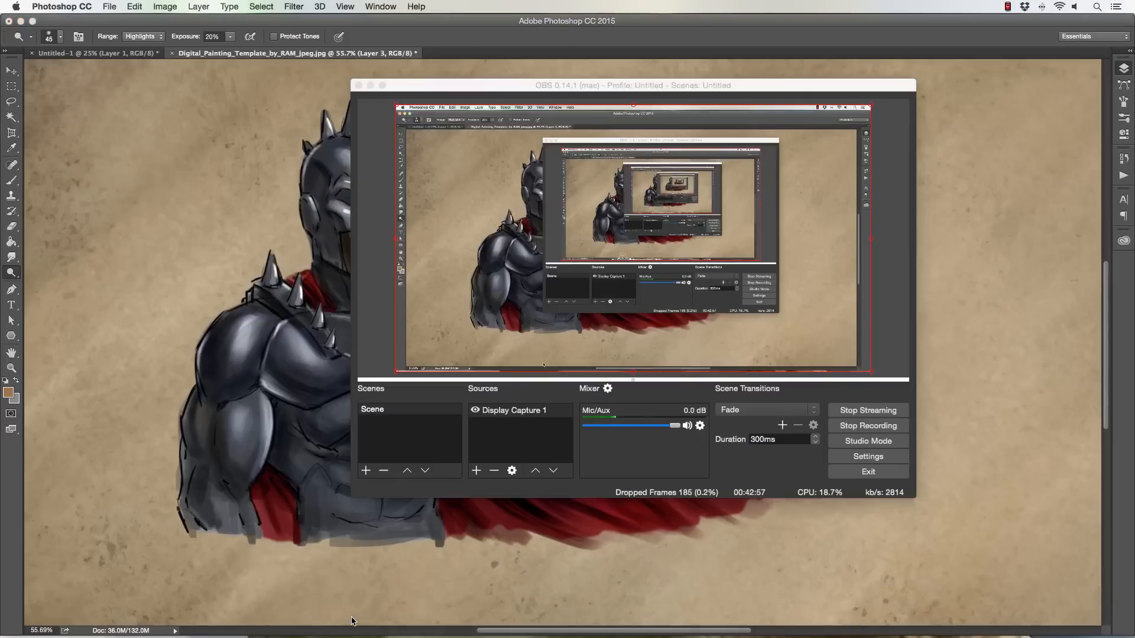
pyautogui.click(231, 176)
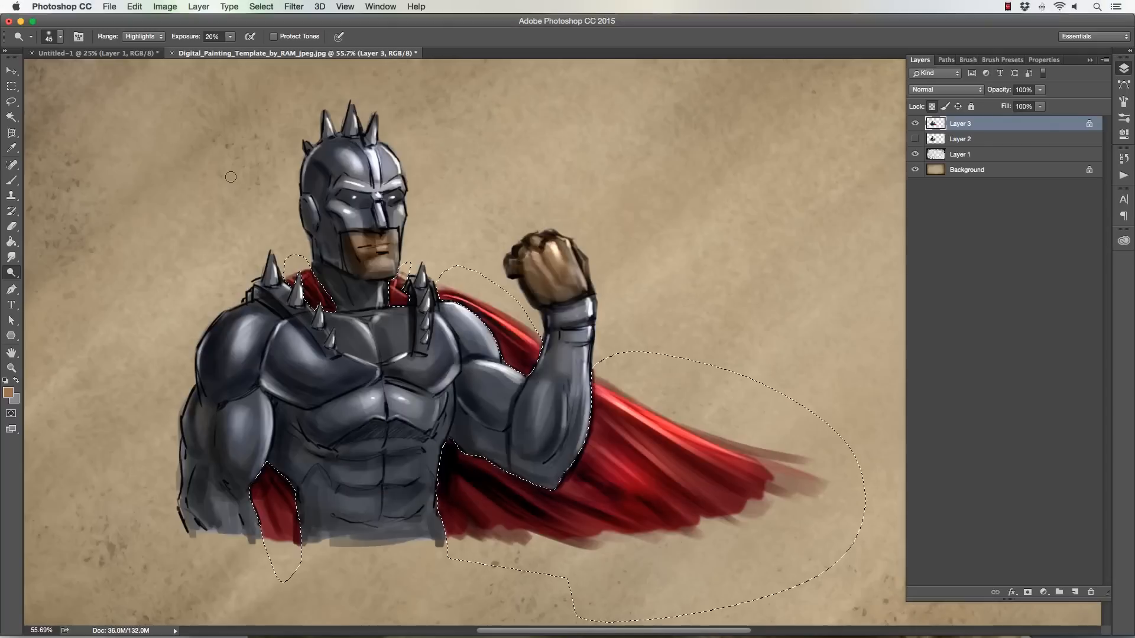
# Clear the selection around the cape
pyautogui.press('super+d')
pyautogui.click(11, 368)
pyautogui.keyDown('alt'); pyautogui.click(342, 350); pyautogui.keyUp('alt')
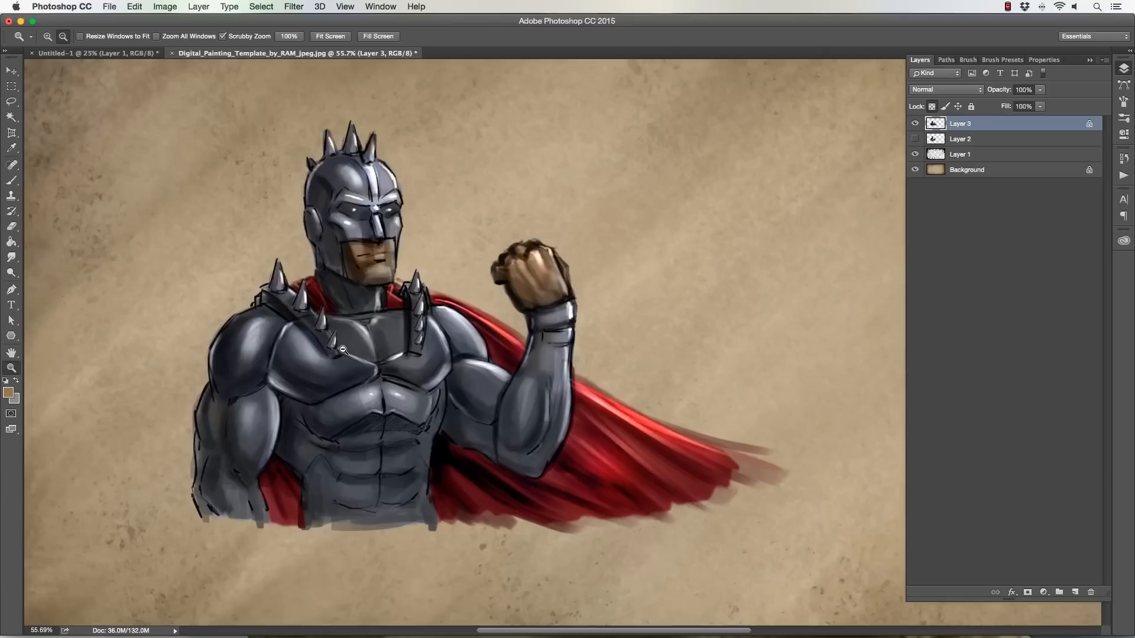
pyautogui.click(315, 187)
pyautogui.scroll(-1, 315, 187)
pyautogui.moveTo(315, 187); pyautogui.dragTo(312, 212)
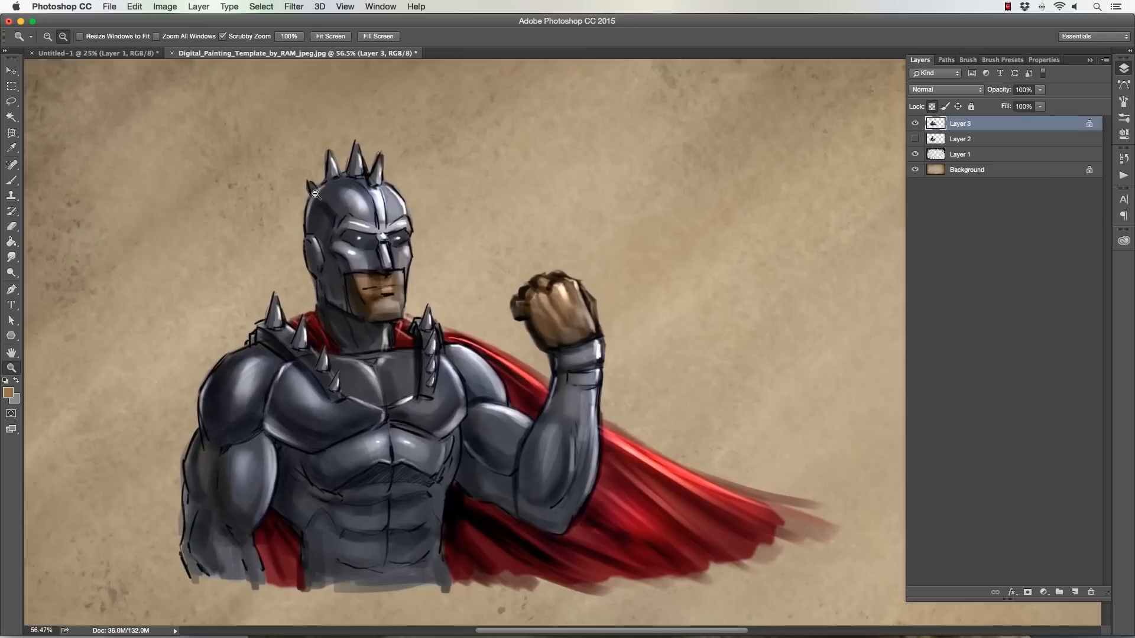
# Lasso-select the whole raised fist above the wrist on Layer 3
pyautogui.moveTo(315, 255); pyautogui.dragTo(327, 250)
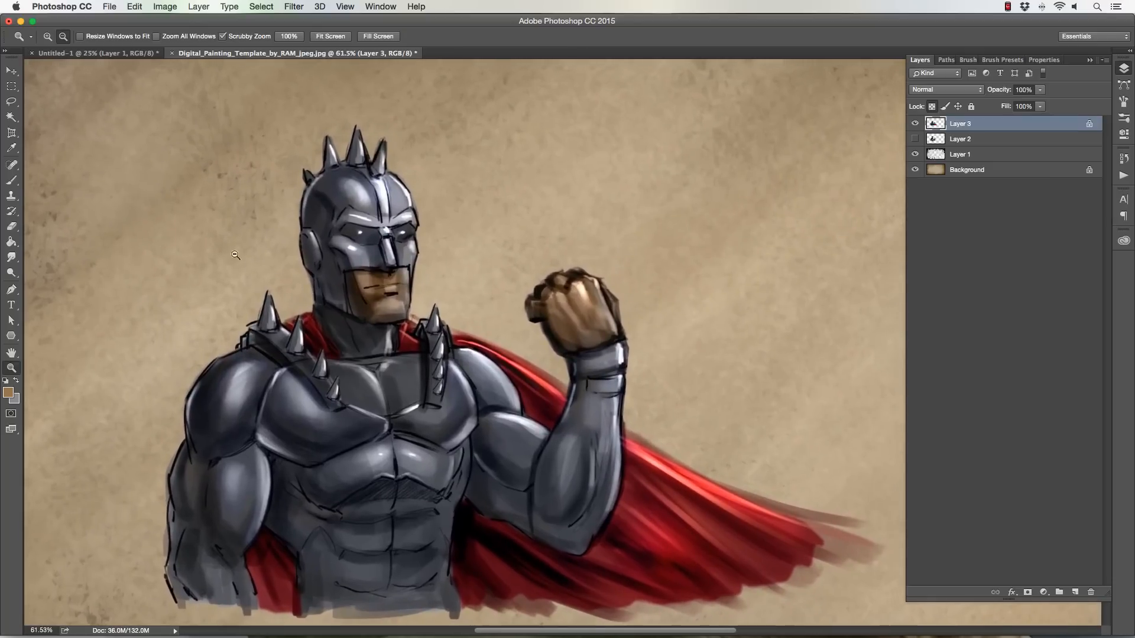
pyautogui.click(915, 123)
pyautogui.click(915, 124)
pyautogui.click(12, 103)
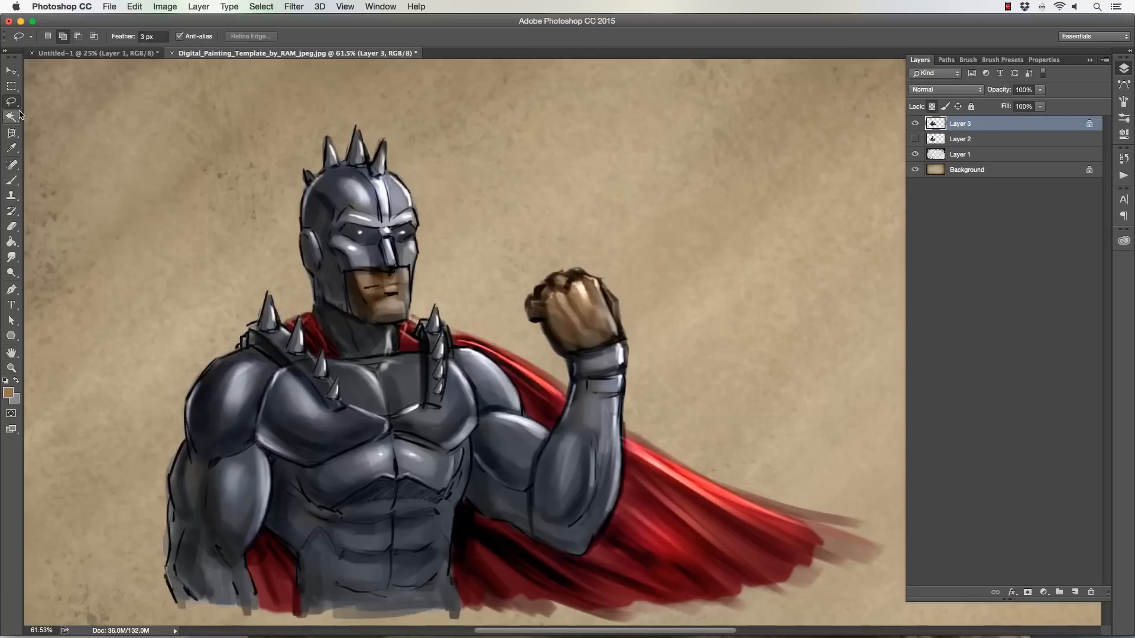
pyautogui.moveTo(598, 269)
pyautogui.mouseDown()
pyautogui.moveTo(609, 295)
pyautogui.moveTo(640, 314)
pyautogui.moveTo(598, 266)
pyautogui.mouseUp()
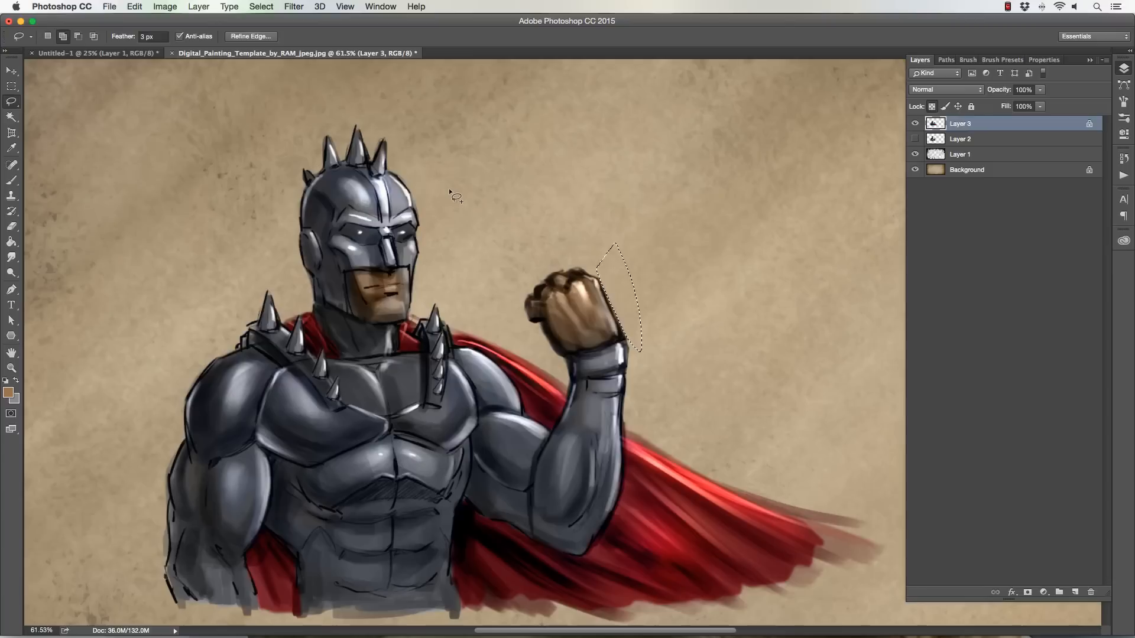
pyautogui.press('super+d')
pyautogui.moveTo(629, 304)
pyautogui.mouseDown()
pyautogui.moveTo(625, 343)
pyautogui.moveTo(566, 357)
pyautogui.moveTo(506, 308)
pyautogui.moveTo(515, 279)
pyautogui.mouseUp()
# Skew the selected fist slightly with the Transform command
pyautogui.click(135, 7)
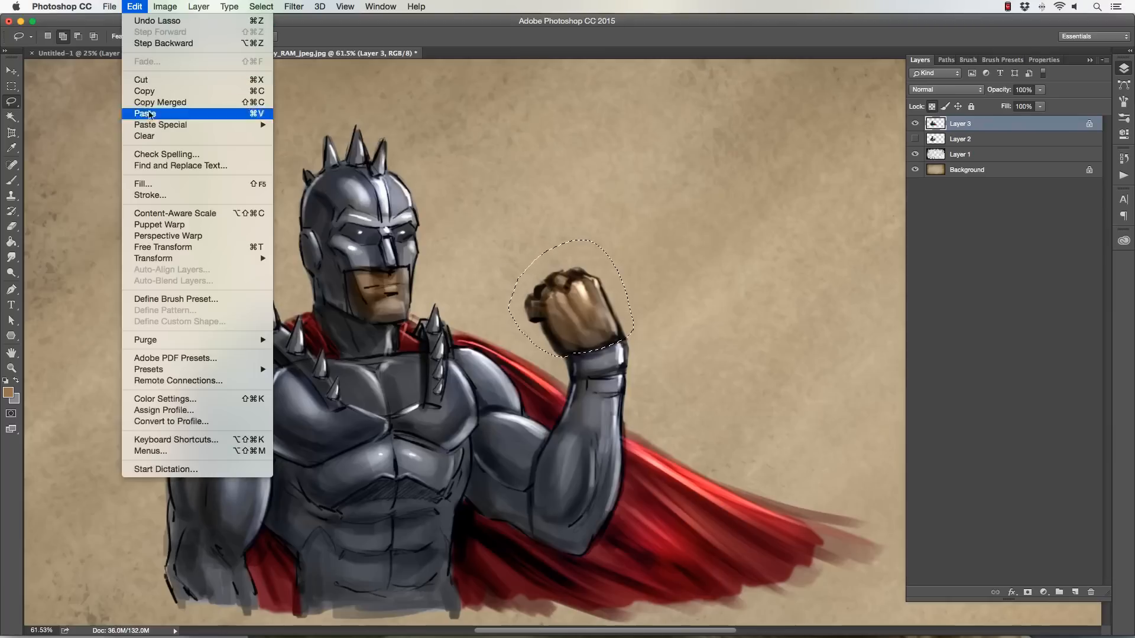
pyautogui.moveTo(222, 259)
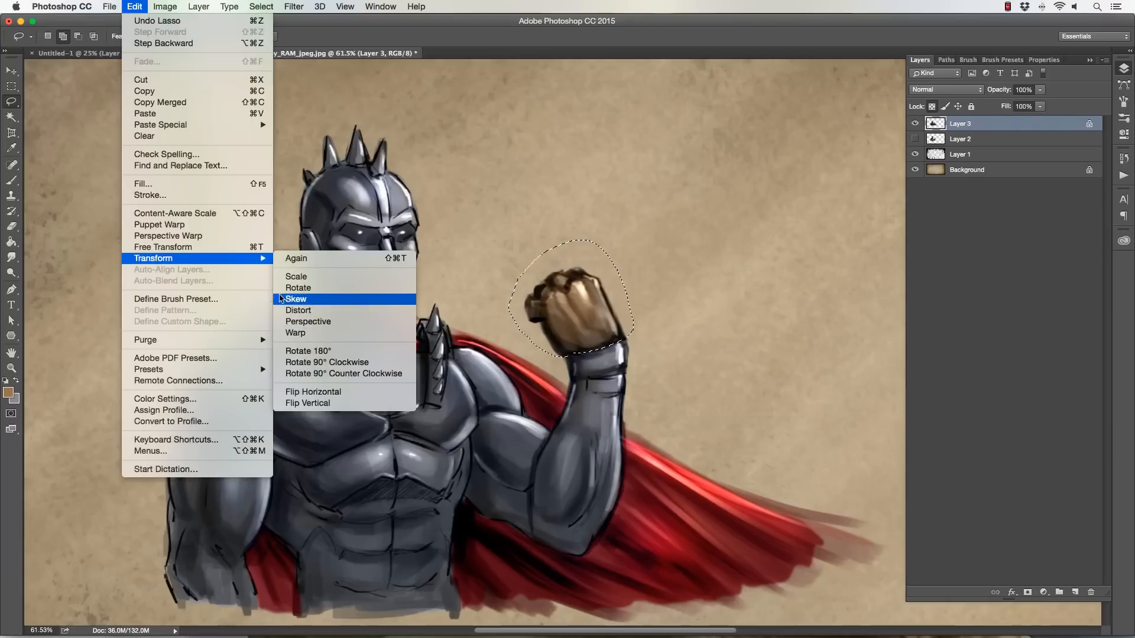
pyautogui.click(280, 299)
pyautogui.moveTo(570, 244); pyautogui.dragTo(561, 240)
pyautogui.moveTo(504, 361); pyautogui.dragTo(501, 368)
pyautogui.press('Return')
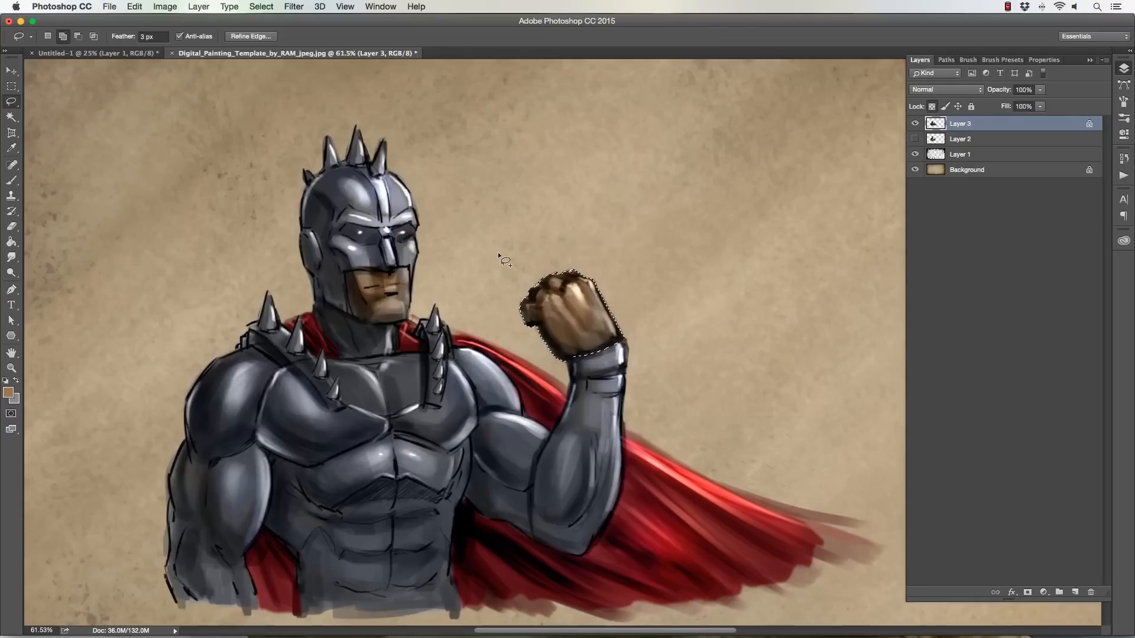
# Cut the selected fist from Layer 3 and create a new layer above it
pyautogui.press('super+x')
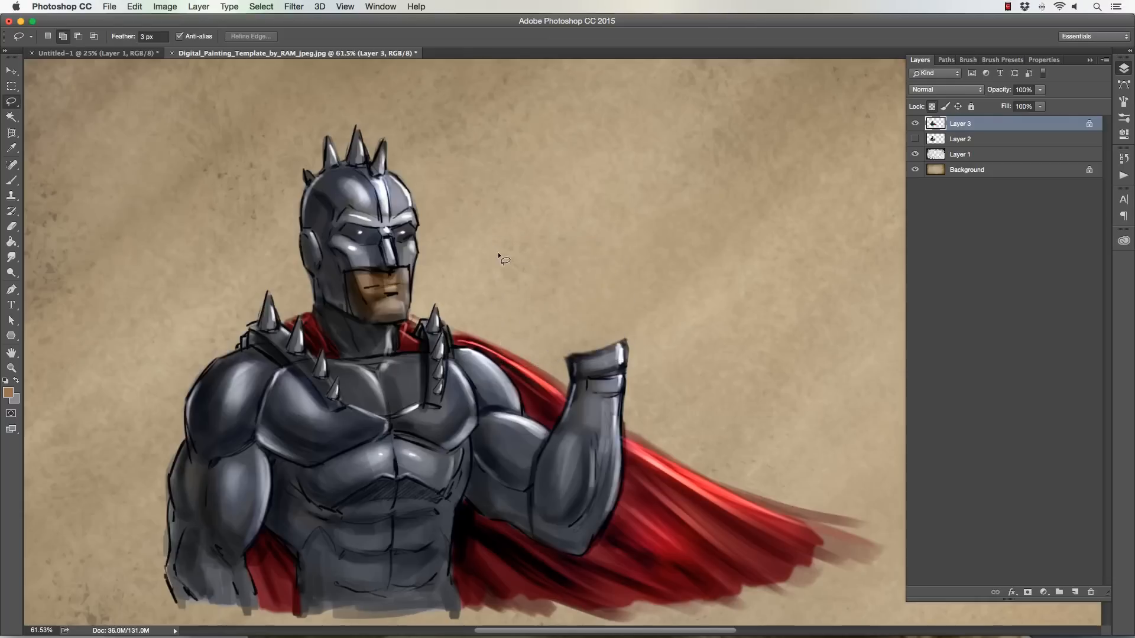
pyautogui.click(1074, 592)
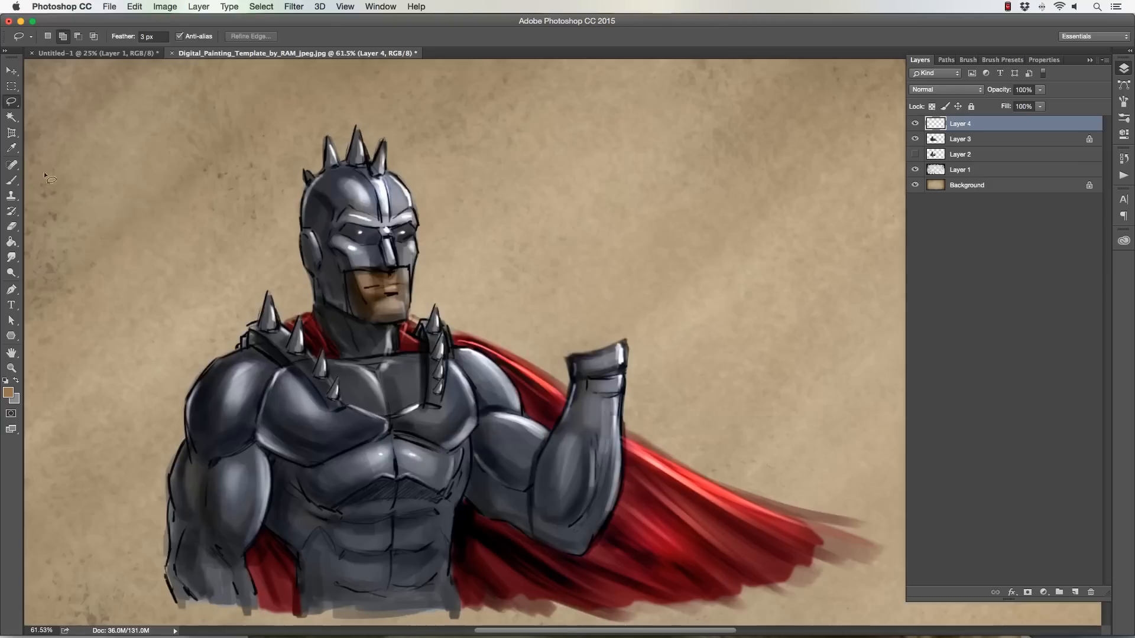
# Activate the Brush tool and choose a neutral mid-grey foreground colour
pyautogui.press('b')
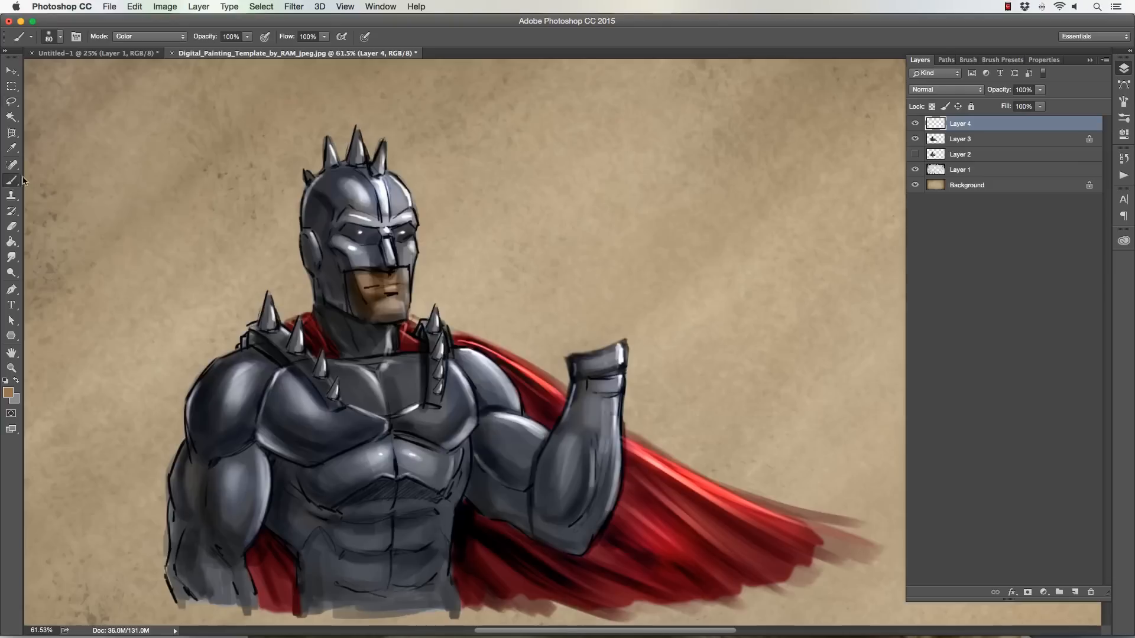
pyautogui.click(9, 392)
pyautogui.moveTo(105, 281)
pyautogui.mouseDown()
pyautogui.moveTo(96, 304)
pyautogui.moveTo(110, 291)
pyautogui.mouseUp()
pyautogui.click(349, 223)
# Choose the 005 - RAM - Paint Set - Chalk Painter Brush and set its blend mode to Normal
pyautogui.click(60, 36)
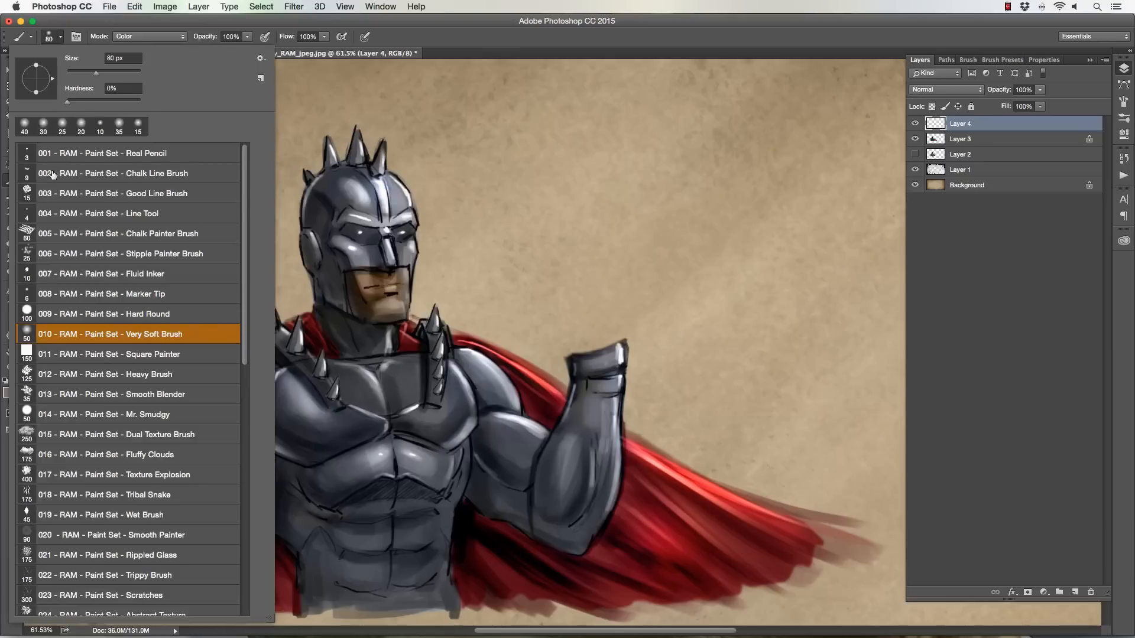
pyautogui.click(69, 229)
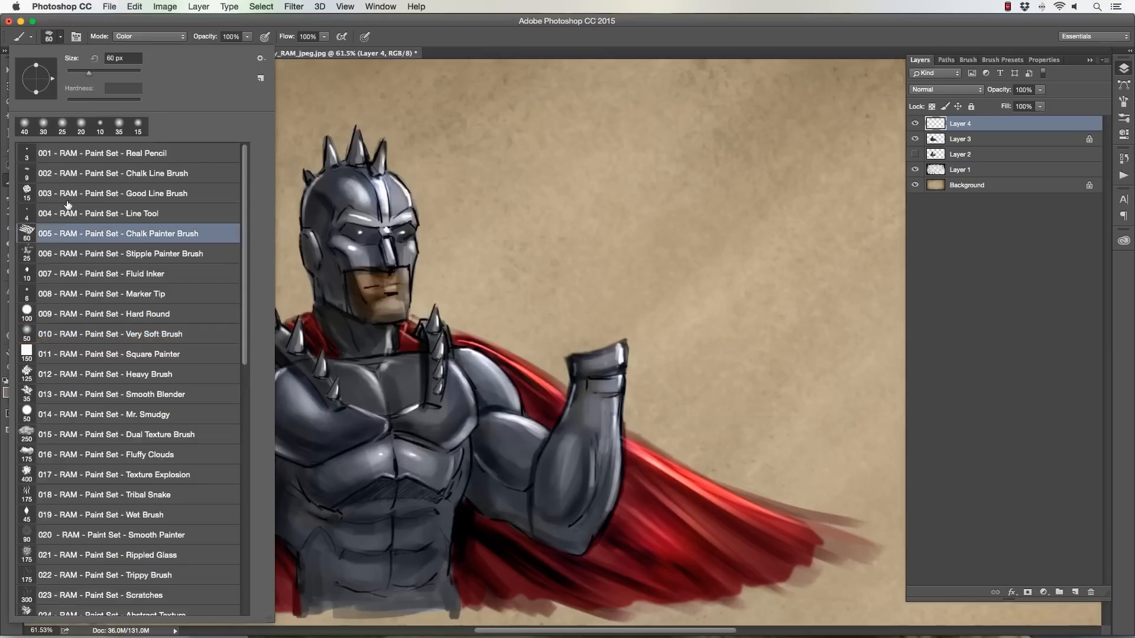
pyautogui.click(419, 36)
pyautogui.click(129, 37)
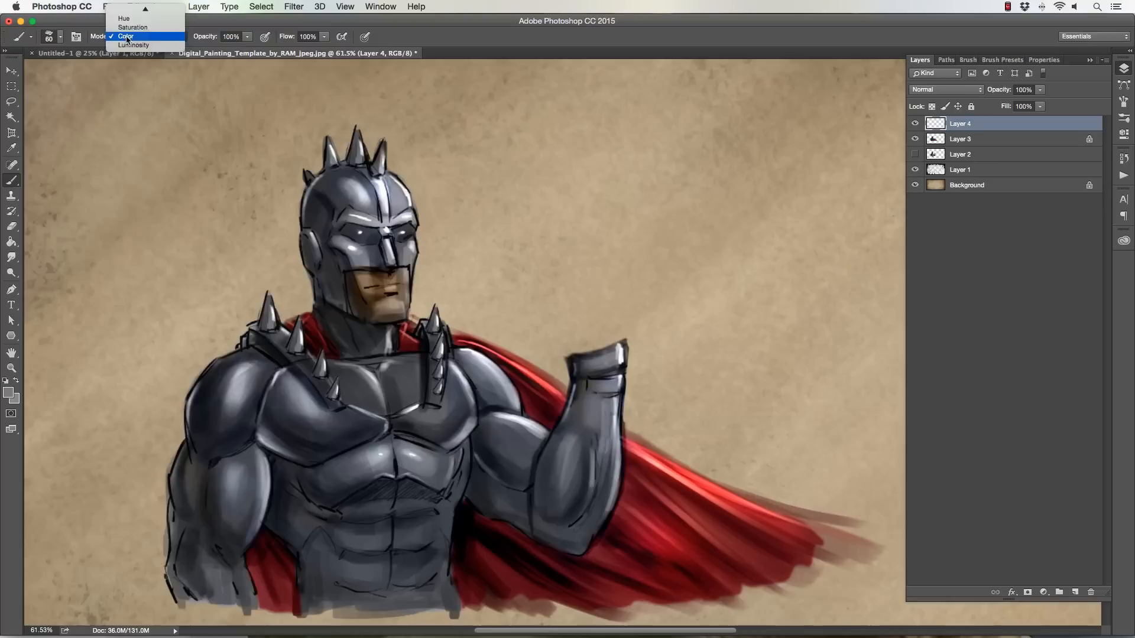
pyautogui.moveTo(128, 8)
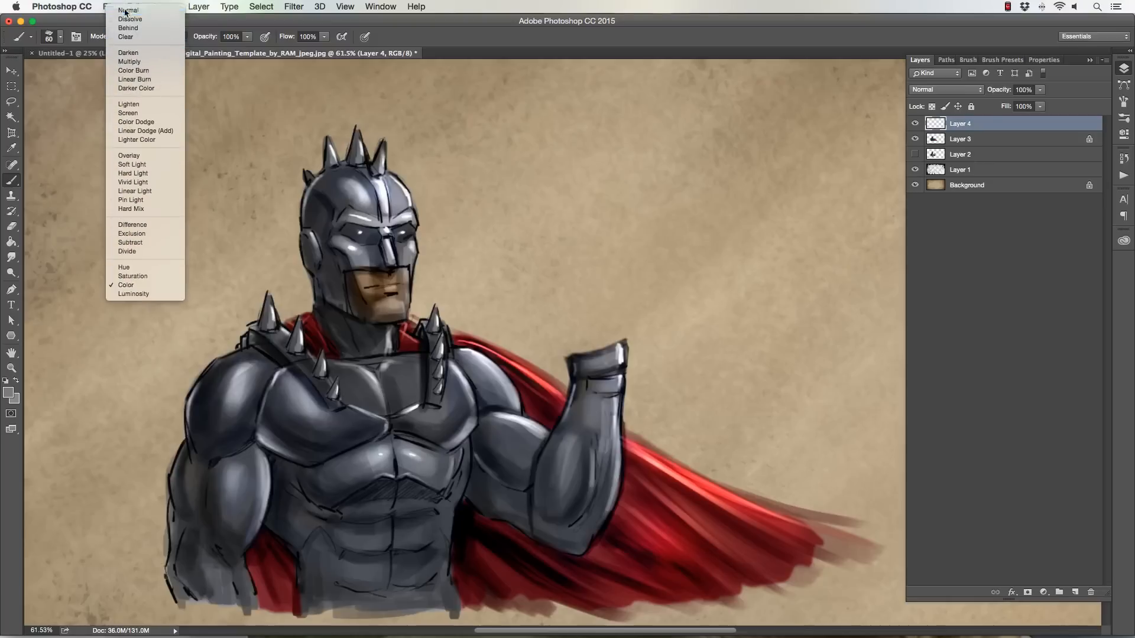
pyautogui.click(127, 10)
# Block in a new flat grey fist silhouette above the wrist, using brush sizes of about 25 to 35
pyautogui.press('[')
pyautogui.press('[')
pyautogui.press('[')
pyautogui.press('[')
pyautogui.moveTo(622, 342)
pyautogui.mouseDown()
pyautogui.moveTo(591, 287)
pyautogui.moveTo(605, 309)
pyautogui.mouseUp()
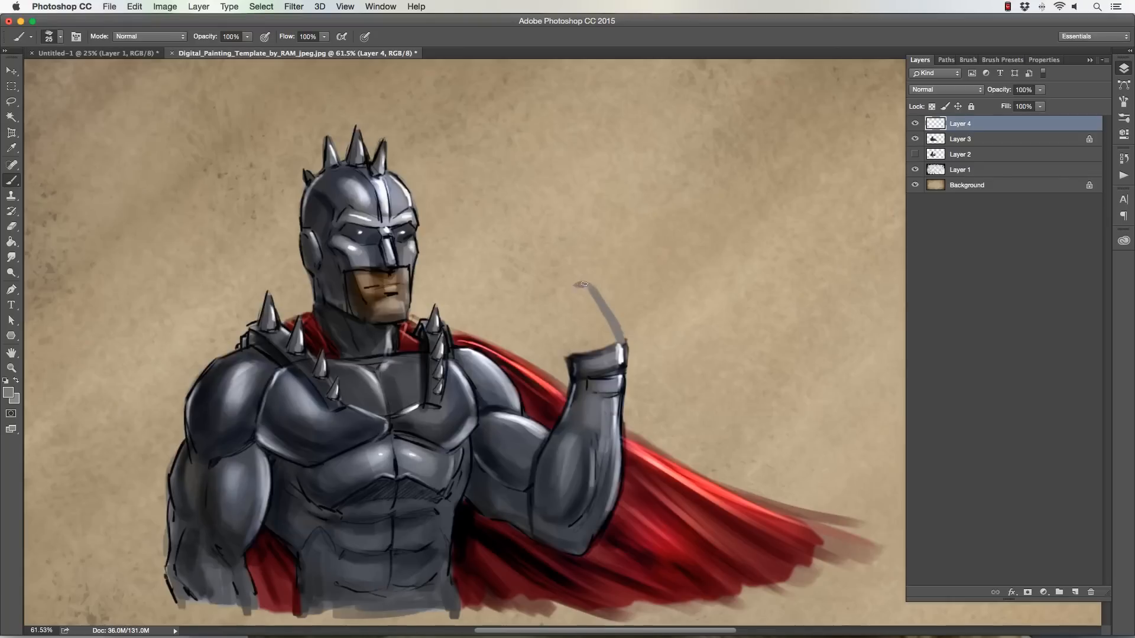
pyautogui.press(']')
pyautogui.press(']')
pyautogui.moveTo(581, 297)
pyautogui.mouseDown()
pyautogui.moveTo(615, 338)
pyautogui.moveTo(588, 287)
pyautogui.moveTo(549, 308)
pyautogui.moveTo(558, 341)
pyautogui.moveTo(554, 307)
pyautogui.moveTo(589, 327)
pyautogui.moveTo(590, 313)
pyautogui.moveTo(608, 338)
pyautogui.moveTo(576, 351)
pyautogui.mouseUp()
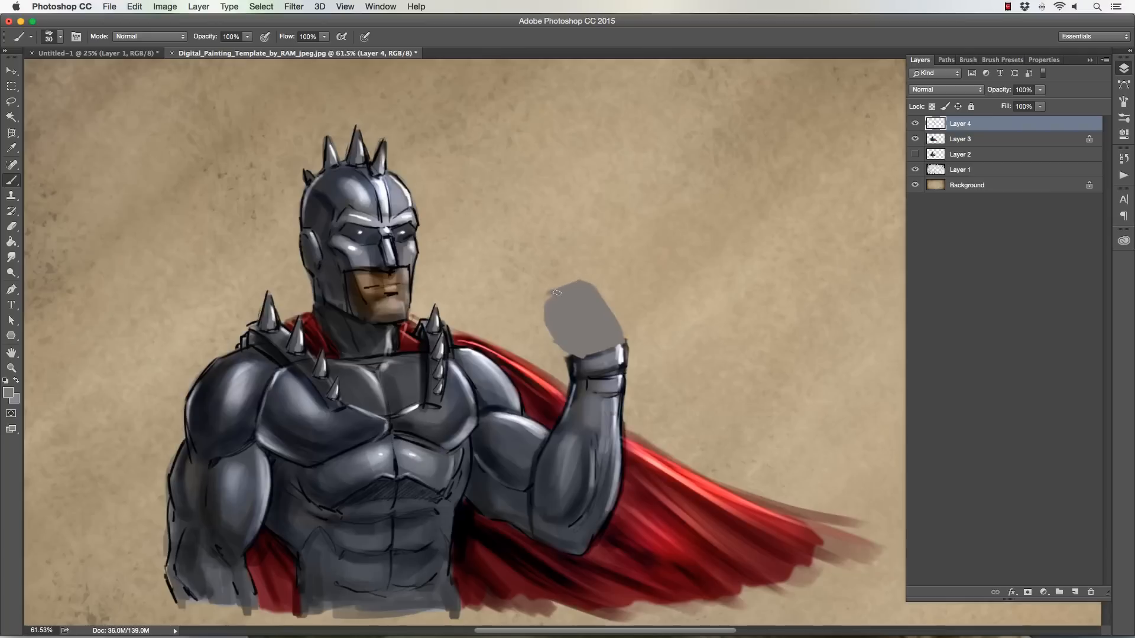
pyautogui.press(']')
pyautogui.moveTo(554, 294)
pyautogui.mouseDown()
pyautogui.moveTo(530, 313)
pyautogui.moveTo(543, 312)
pyautogui.moveTo(566, 347)
pyautogui.mouseUp()
pyautogui.press(']')
pyautogui.press('[')
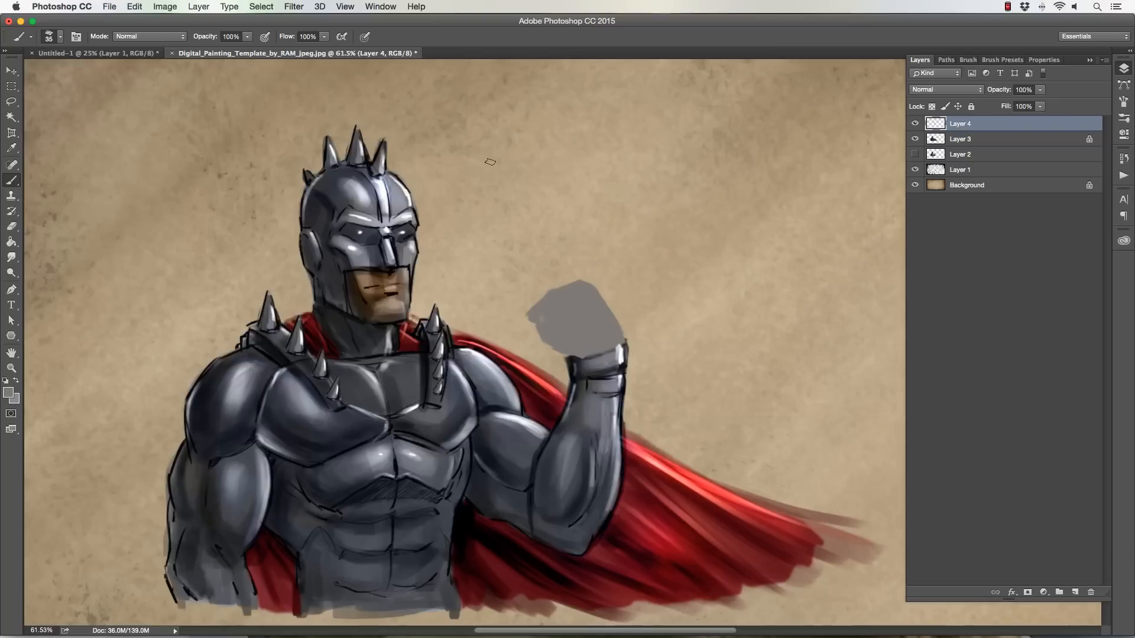
# Trim the finger side of the grey fist with the Eraser and repaint its knuckles and fingers fuller
pyautogui.click(11, 227)
pyautogui.press('[')
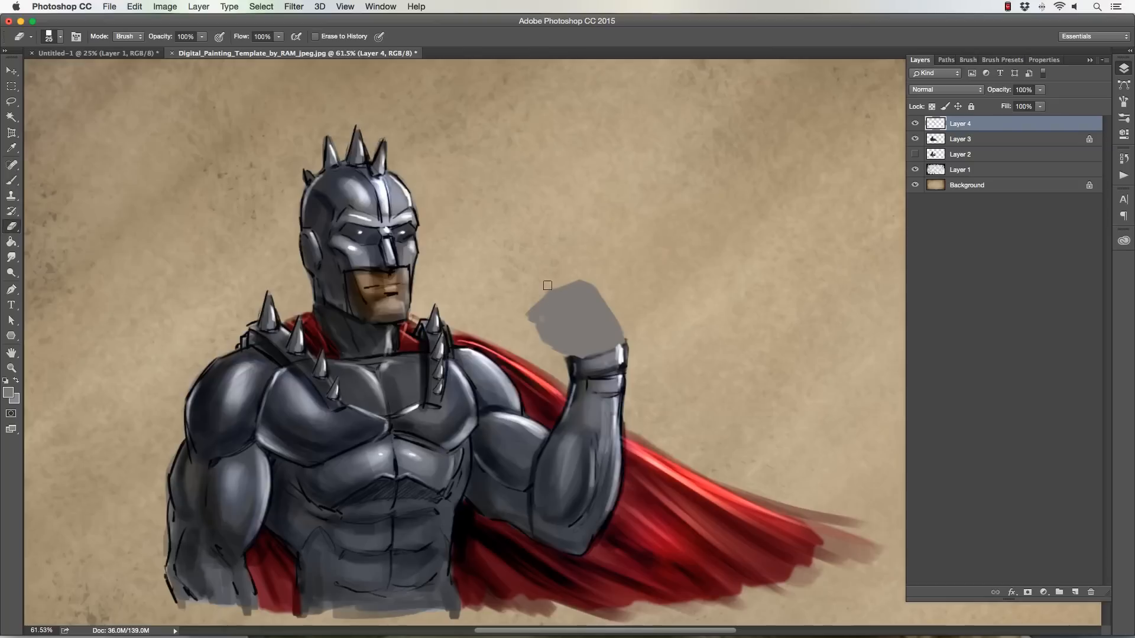
pyautogui.moveTo(547, 288)
pyautogui.mouseDown()
pyautogui.moveTo(566, 277)
pyautogui.moveTo(529, 304)
pyautogui.moveTo(541, 343)
pyautogui.mouseUp()
pyautogui.click(11, 180)
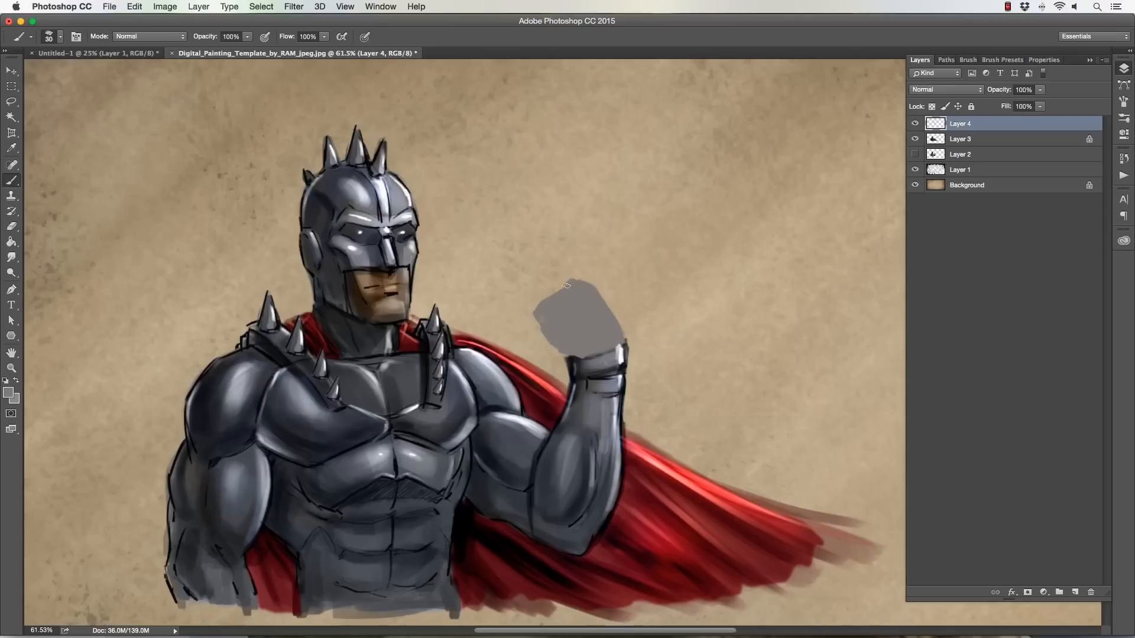
pyautogui.moveTo(567, 284)
pyautogui.mouseDown()
pyautogui.moveTo(538, 297)
pyautogui.moveTo(565, 285)
pyautogui.moveTo(552, 291)
pyautogui.mouseUp()
pyautogui.moveTo(533, 303); pyautogui.dragTo(554, 348)
# Straighten the back of the grey hand with the Eraser and paint rounded knuckle and finger bumps
pyautogui.click(11, 226)
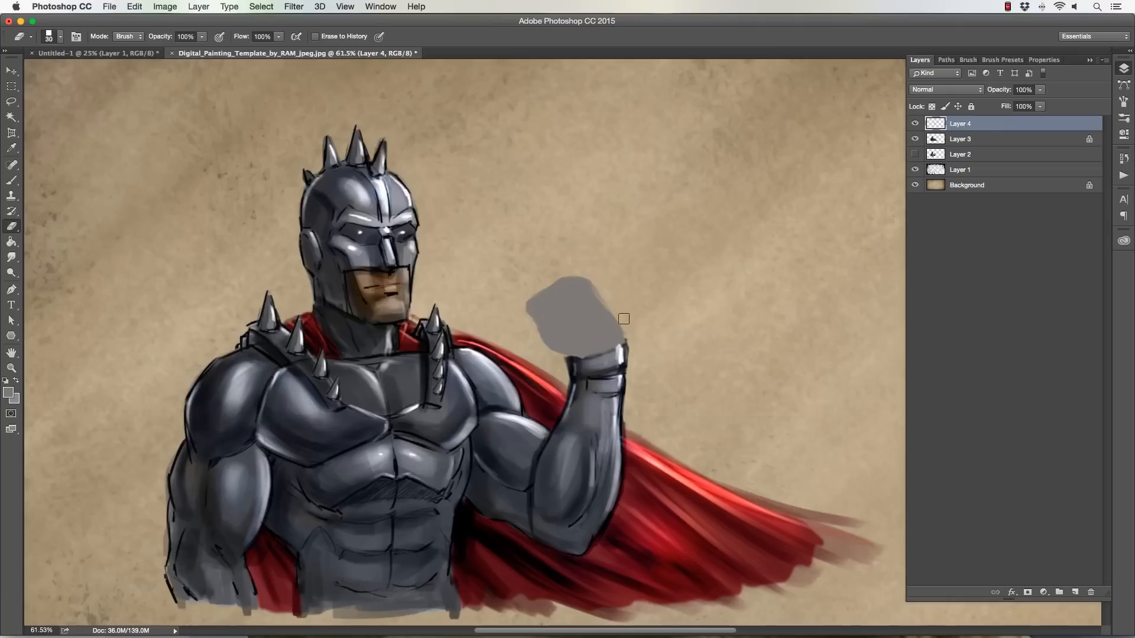
pyautogui.press(']')
pyautogui.press('[')
pyautogui.click(11, 181)
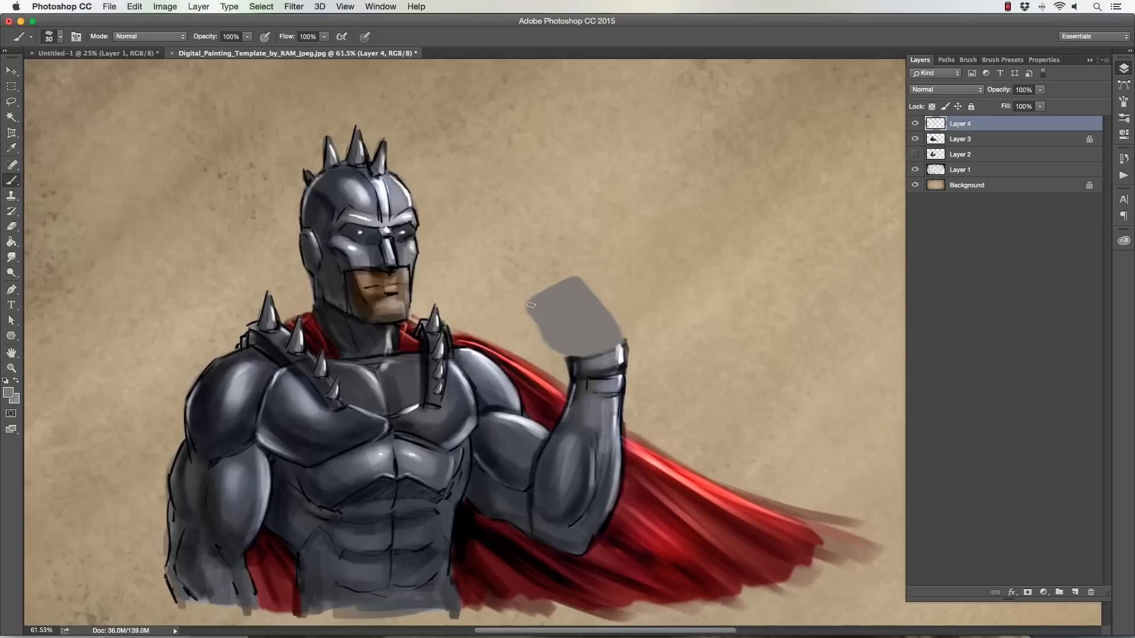
pyautogui.moveTo(529, 317); pyautogui.dragTo(537, 333)
pyautogui.moveTo(569, 279); pyautogui.dragTo(544, 278)
pyautogui.moveTo(551, 285)
pyautogui.mouseDown()
pyautogui.moveTo(532, 292)
pyautogui.moveTo(541, 289)
pyautogui.mouseUp()
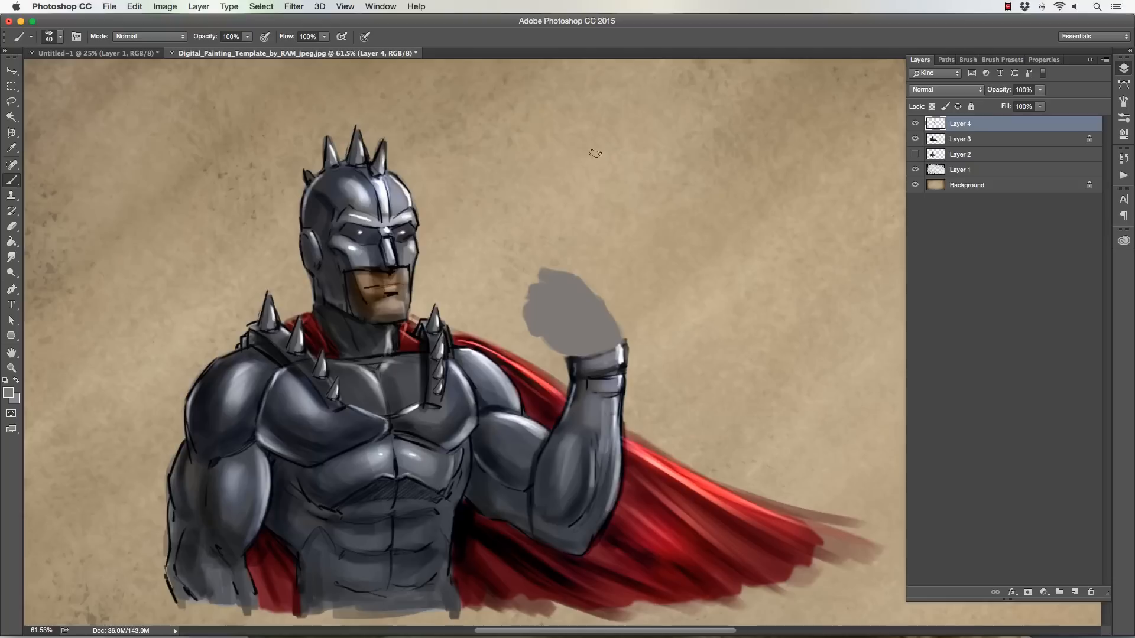
# Paint a long, thin grey shaft running through the fist from head height down to the figure's lower edge
pyautogui.moveTo(553, 200); pyautogui.dragTo(555, 271)
pyautogui.moveTo(561, 324); pyautogui.dragTo(570, 597)
pyautogui.moveTo(549, 153); pyautogui.dragTo(554, 237)
pyautogui.moveTo(566, 443); pyautogui.dragTo(574, 593)
pyautogui.moveTo(558, 413); pyautogui.dragTo(571, 606)
pyautogui.moveTo(553, 209)
pyautogui.mouseDown()
pyautogui.moveTo(552, 162)
pyautogui.moveTo(577, 599)
pyautogui.mouseUp()
pyautogui.moveTo(576, 506); pyautogui.dragTo(578, 620)
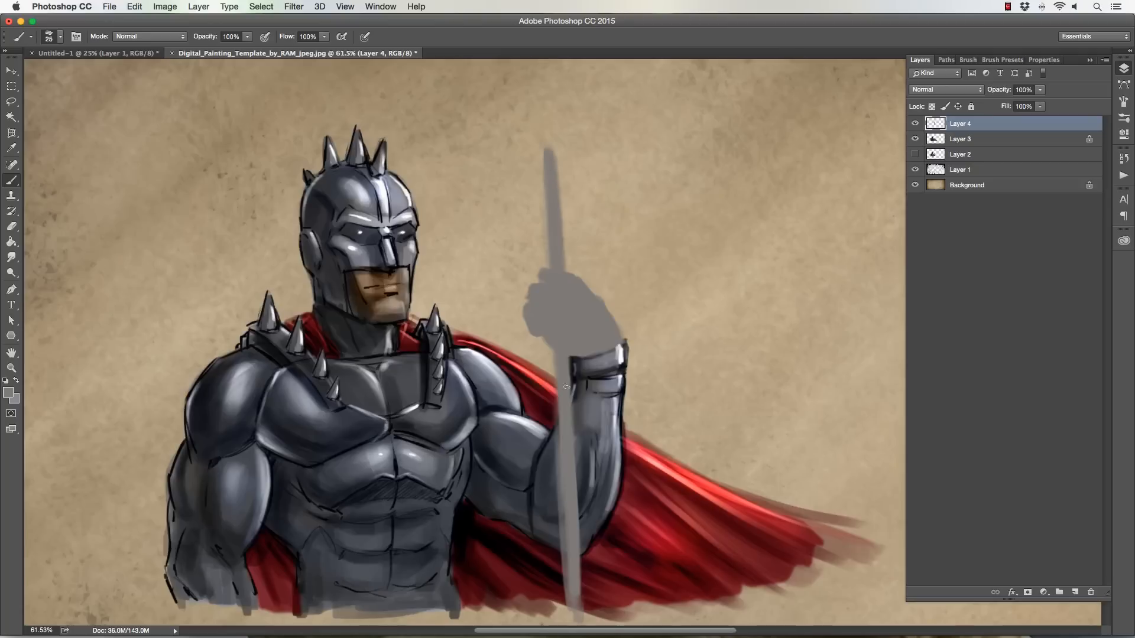
pyautogui.moveTo(571, 476); pyautogui.dragTo(574, 609)
# Paint a pointed, diamond-shaped grey spearhead outline at the upper end of the shaft
pyautogui.press(']')
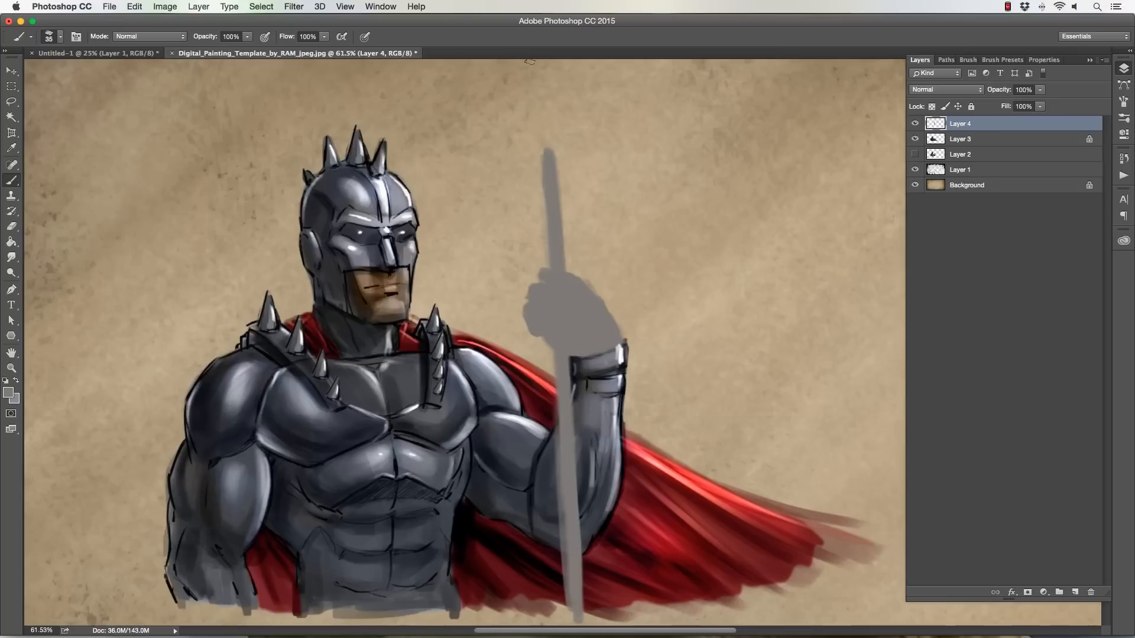
pyautogui.press('[')
pyautogui.moveTo(542, 203)
pyautogui.mouseDown()
pyautogui.moveTo(519, 154)
pyautogui.moveTo(541, 159)
pyautogui.moveTo(540, 137)
pyautogui.moveTo(529, 170)
pyautogui.moveTo(544, 88)
pyautogui.moveTo(554, 127)
pyautogui.moveTo(543, 85)
pyautogui.moveTo(578, 173)
pyautogui.moveTo(562, 204)
pyautogui.mouseUp()
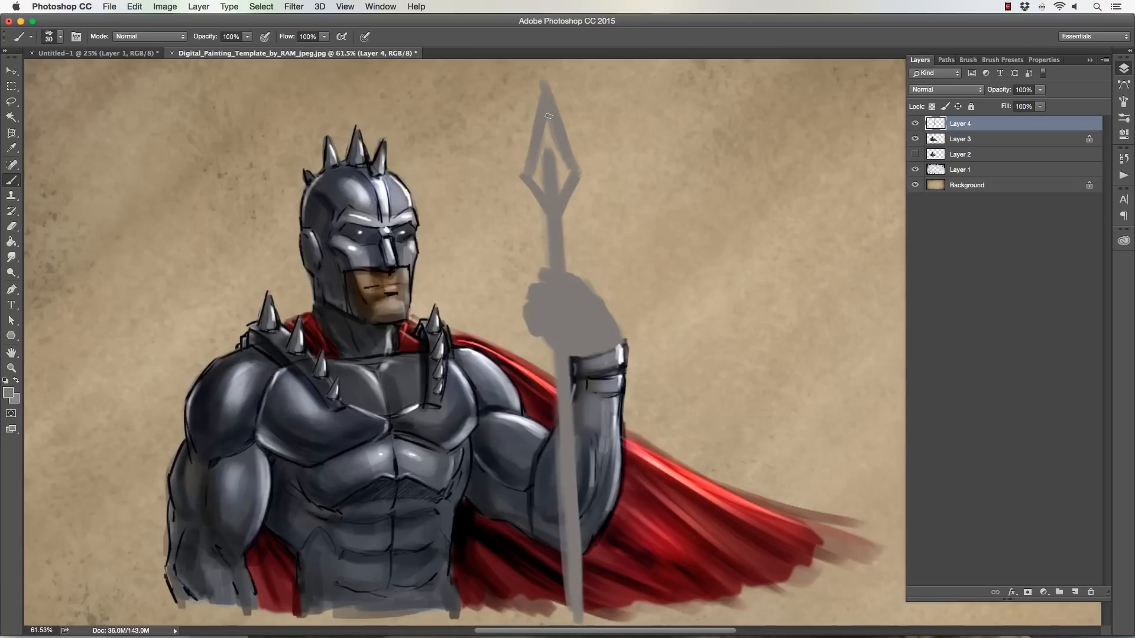
pyautogui.press(']')
pyautogui.press('[')
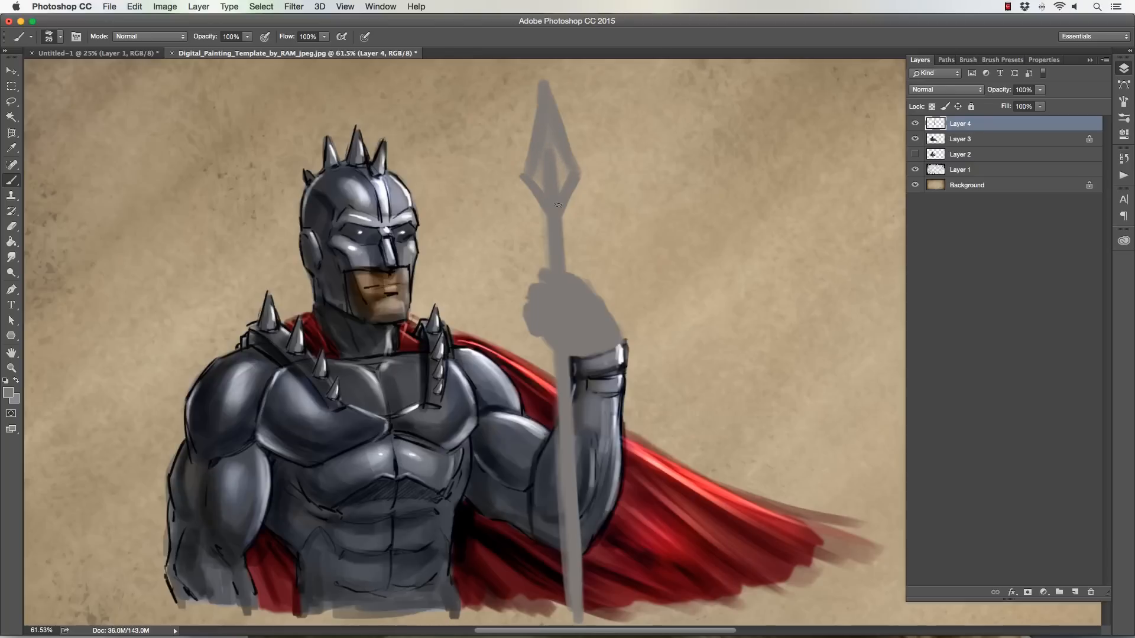
# Sharpen the spearhead's tip and edges and fill its gaps with smaller grey brush strokes
pyautogui.press(']')
pyautogui.press('[')
pyautogui.press('[')
pyautogui.press('[')
pyautogui.press('[')
pyautogui.moveTo(530, 138); pyautogui.dragTo(523, 166)
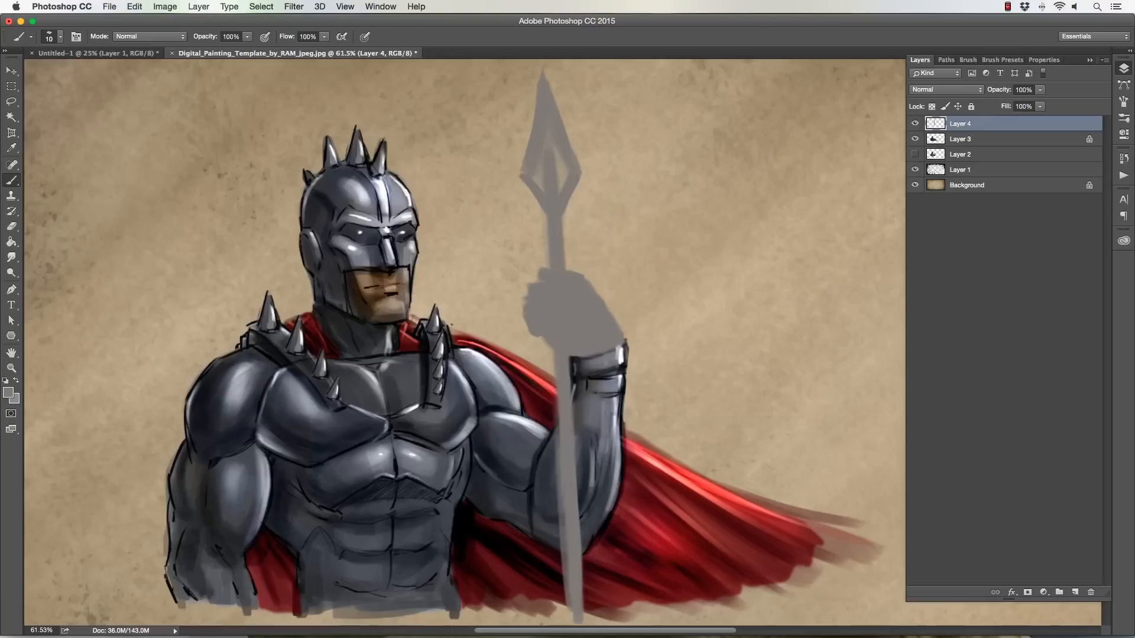
pyautogui.press(']')
pyautogui.moveTo(558, 172); pyautogui.dragTo(567, 180)
# Clean up the spearhead's outer edges with a small Eraser
pyautogui.click(12, 226)
pyautogui.press('[')
pyautogui.moveTo(529, 130); pyautogui.dragTo(522, 168)
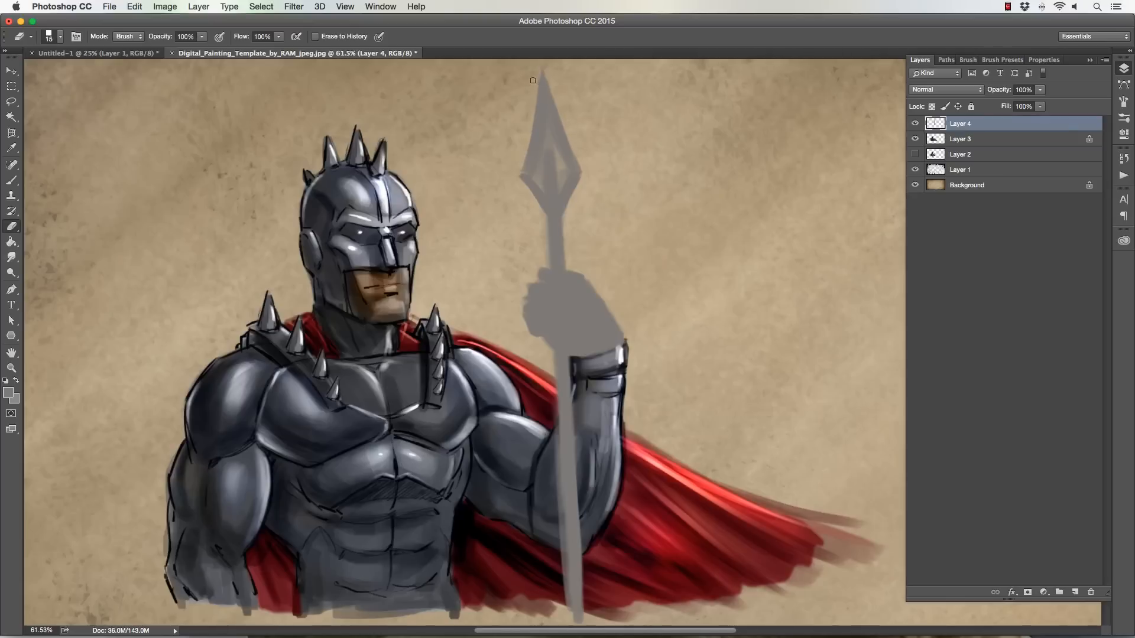
pyautogui.press('[')
# Sample a dark tone from the figure and draw fine finger and thumb lines on the grey fist
pyautogui.press('b')
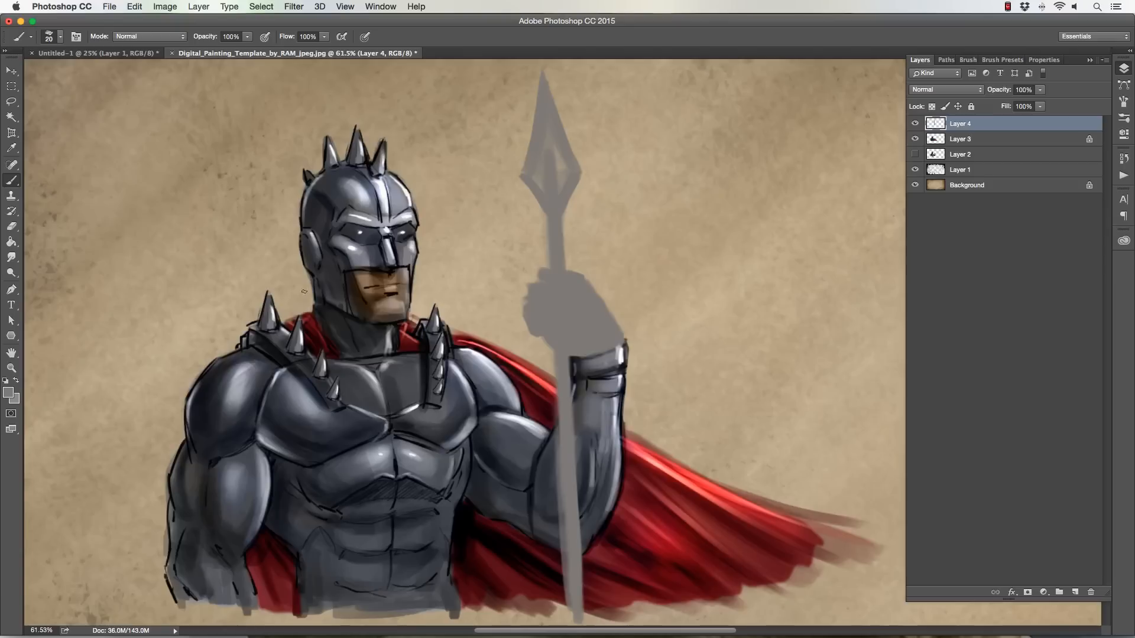
pyautogui.keyDown('alt'); pyautogui.click(334, 309); pyautogui.keyUp('alt')
pyautogui.press('[')
pyautogui.moveTo(564, 278)
pyautogui.mouseDown()
pyautogui.moveTo(543, 277)
pyautogui.moveTo(550, 294)
pyautogui.mouseUp()
pyautogui.press('[')
pyautogui.press('[')
pyautogui.press('[')
pyautogui.press(']')
pyautogui.press(']')
pyautogui.press('[')
pyautogui.press(']')
pyautogui.press('[')
pyautogui.press('[')
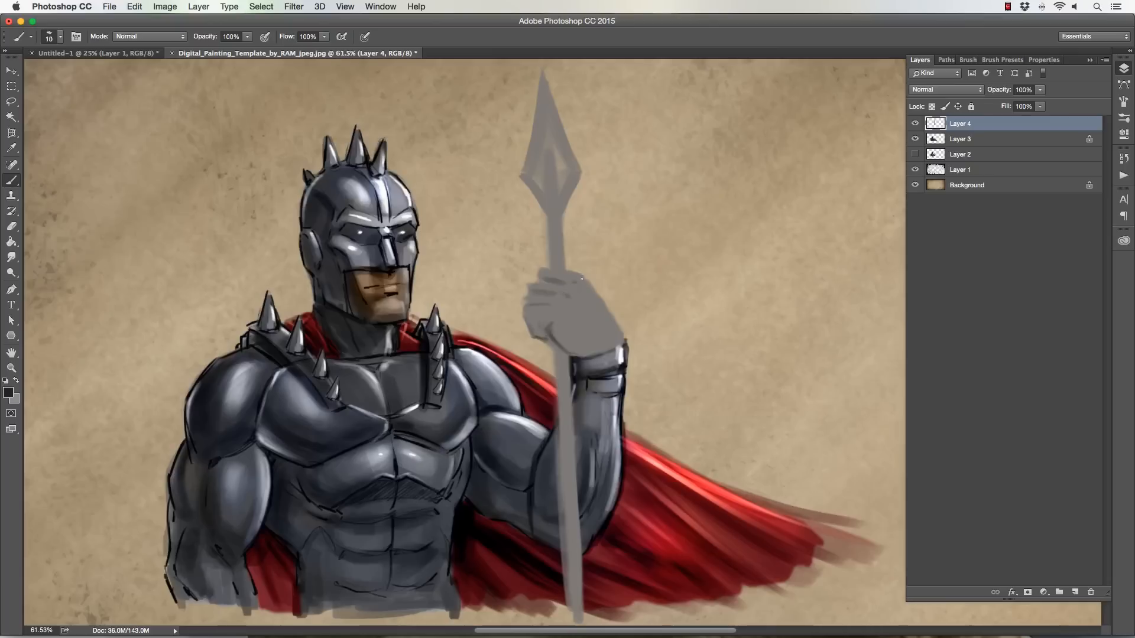
# Paint dark inner lines on the spearhead and shade the shaft just below it
pyautogui.press(']')
pyautogui.press(']')
pyautogui.press('[')
pyautogui.moveTo(550, 193)
pyautogui.mouseDown()
pyautogui.moveTo(541, 130)
pyautogui.moveTo(532, 179)
pyautogui.mouseUp()
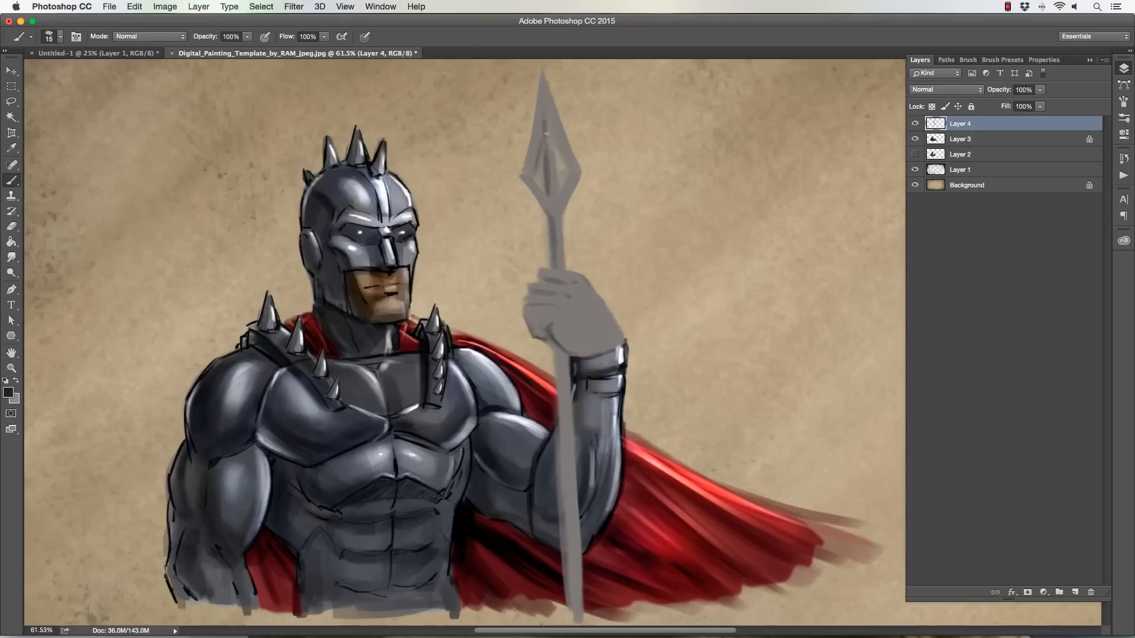
# Draw a dark panel outline on the back of the glove with a small brush of about 10
pyautogui.press('[')
pyautogui.press('[')
pyautogui.press(']')
pyautogui.press(']')
pyautogui.press(']')
pyautogui.press(']')
pyautogui.press('[')
pyautogui.press('[')
pyautogui.moveTo(595, 297)
pyautogui.mouseDown()
pyautogui.moveTo(566, 317)
pyautogui.moveTo(575, 337)
pyautogui.moveTo(591, 332)
pyautogui.moveTo(579, 342)
pyautogui.mouseUp()
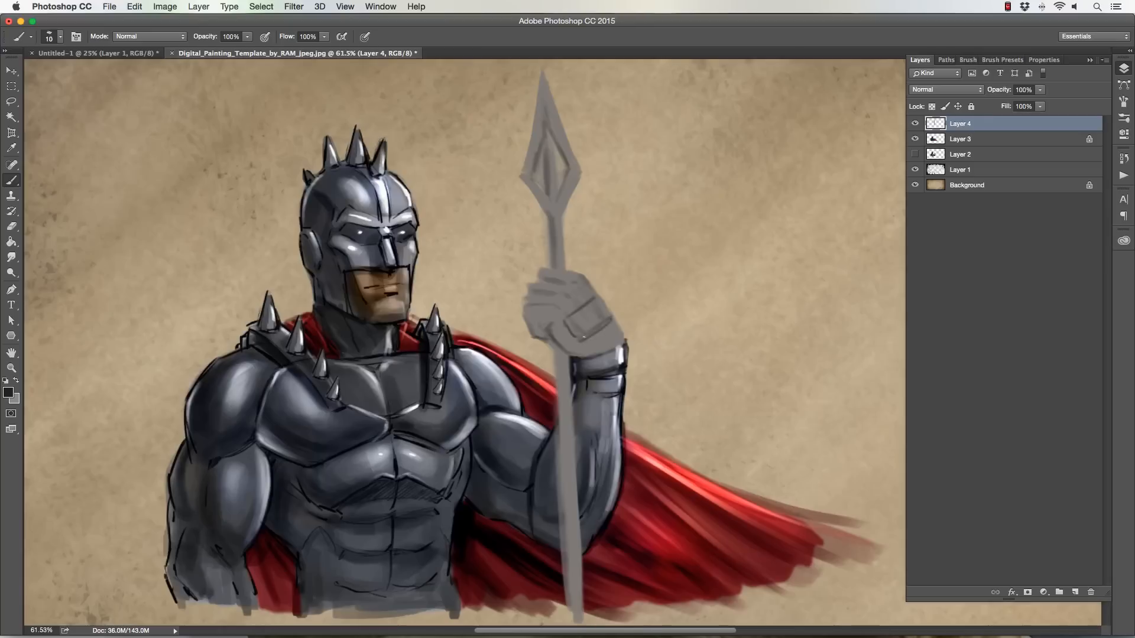
pyautogui.moveTo(598, 293); pyautogui.dragTo(611, 313)
pyautogui.press('[')
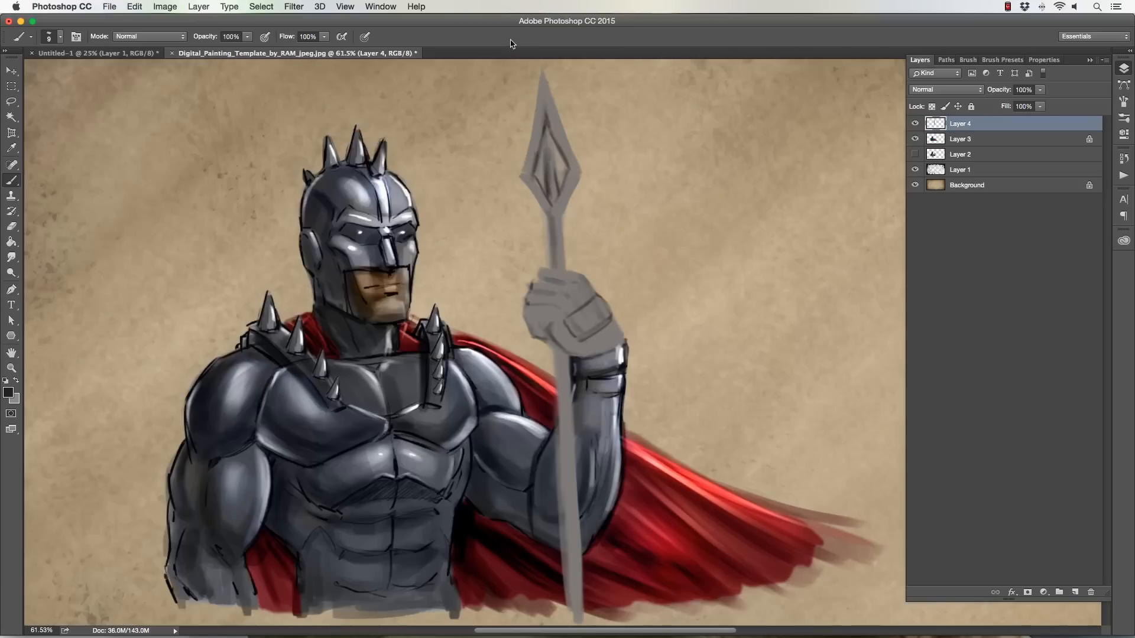
# Sample the spearhead's grey, paint over its inner lines and extend its sides into pointed barbs
pyautogui.keyDown('alt'); pyautogui.click(544, 114); pyautogui.keyUp('alt')
pyautogui.press(']')
pyautogui.press(']')
pyautogui.moveTo(545, 146)
pyautogui.mouseDown()
pyautogui.moveTo(548, 111)
pyautogui.moveTo(568, 171)
pyautogui.moveTo(555, 207)
pyautogui.moveTo(537, 159)
pyautogui.moveTo(543, 134)
pyautogui.moveTo(546, 184)
pyautogui.mouseUp()
pyautogui.press(']')
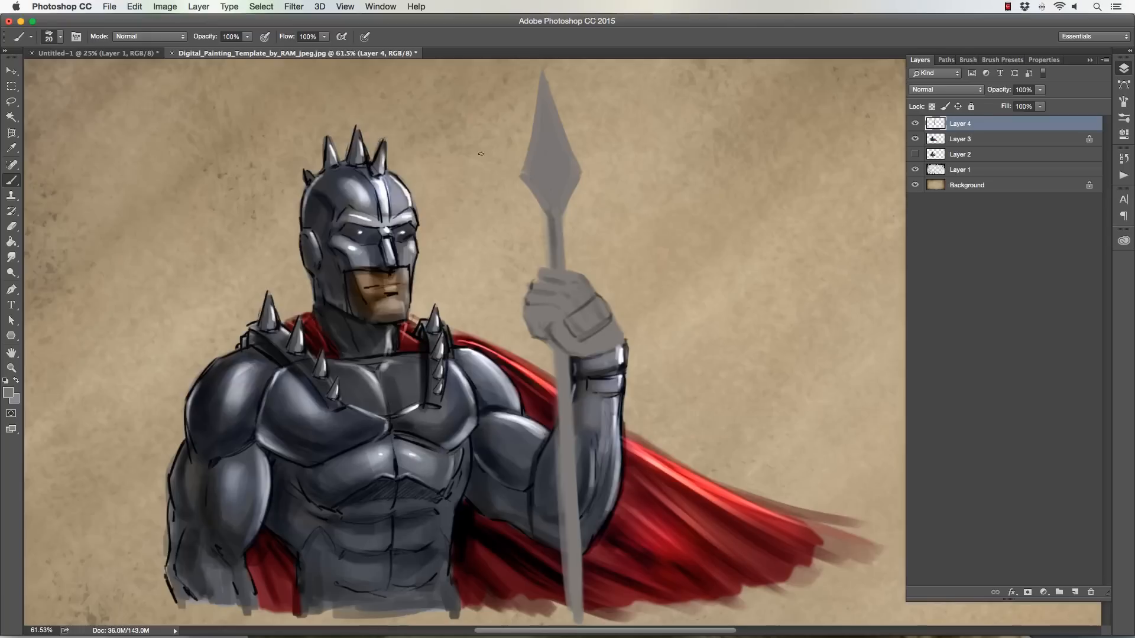
pyautogui.press('[')
pyautogui.press(']')
pyautogui.press(']')
# Reset the foreground colour to black and refine the dark lines between the fist's fingers
pyautogui.press('d')
pyautogui.press(']')
pyautogui.press(']')
pyautogui.press('[')
pyautogui.press('[')
pyautogui.press('[')
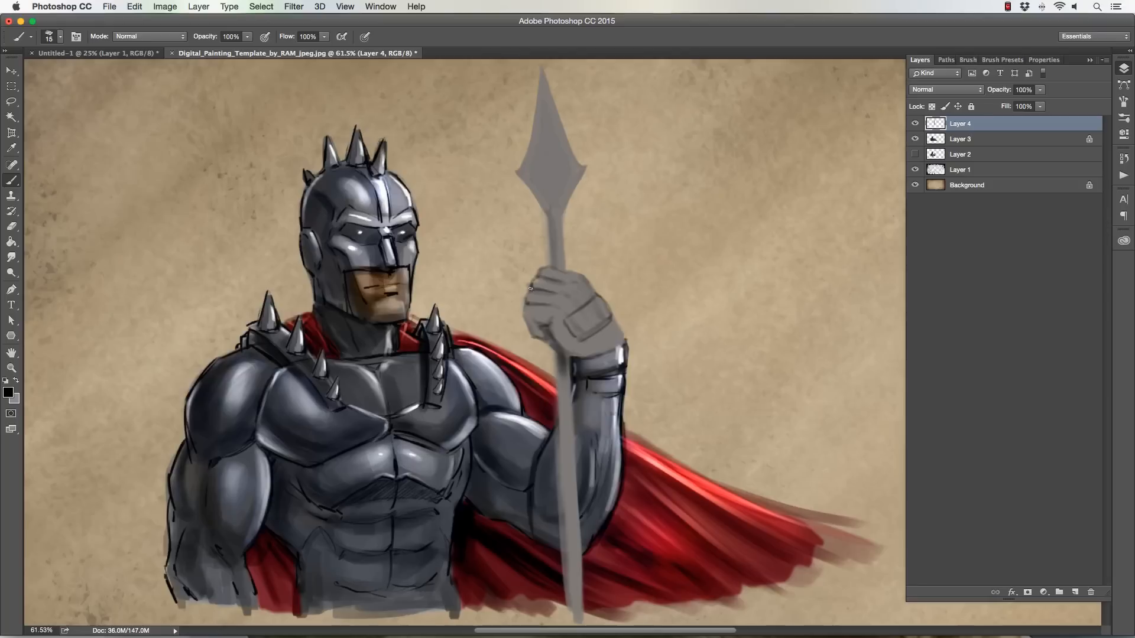
# Draw a black skull emblem in the middle of the spearhead with a brush size of about 9
pyautogui.press('[')
pyautogui.press(']')
pyautogui.press('[')
pyautogui.press('[')
pyautogui.moveTo(549, 167); pyautogui.dragTo(553, 169)
pyautogui.moveTo(543, 175); pyautogui.dragTo(551, 177)
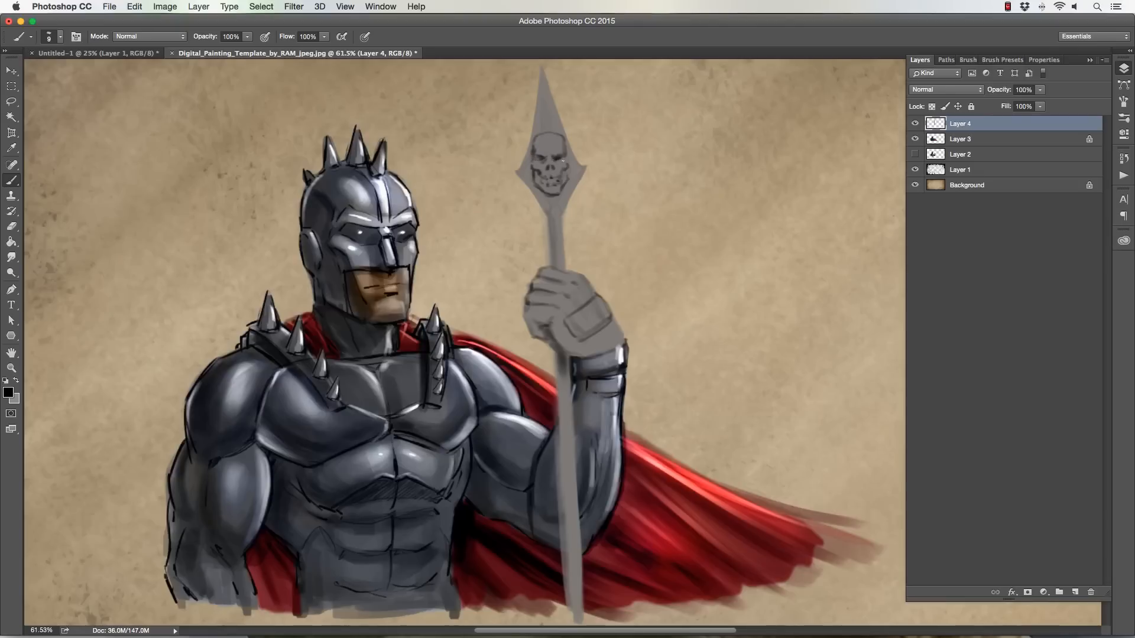
# Shade the inner face of the spearhead's upper blade in black with a brush of about 20
pyautogui.press(']')
pyautogui.press(']')
pyautogui.press(']')
pyautogui.press(']')
pyautogui.moveTo(542, 94)
pyautogui.mouseDown()
pyautogui.moveTo(538, 131)
pyautogui.moveTo(542, 91)
pyautogui.moveTo(548, 124)
pyautogui.mouseUp()
pyautogui.press('[')
pyautogui.press('[')
pyautogui.press('[')
pyautogui.press(']')
pyautogui.press(']')
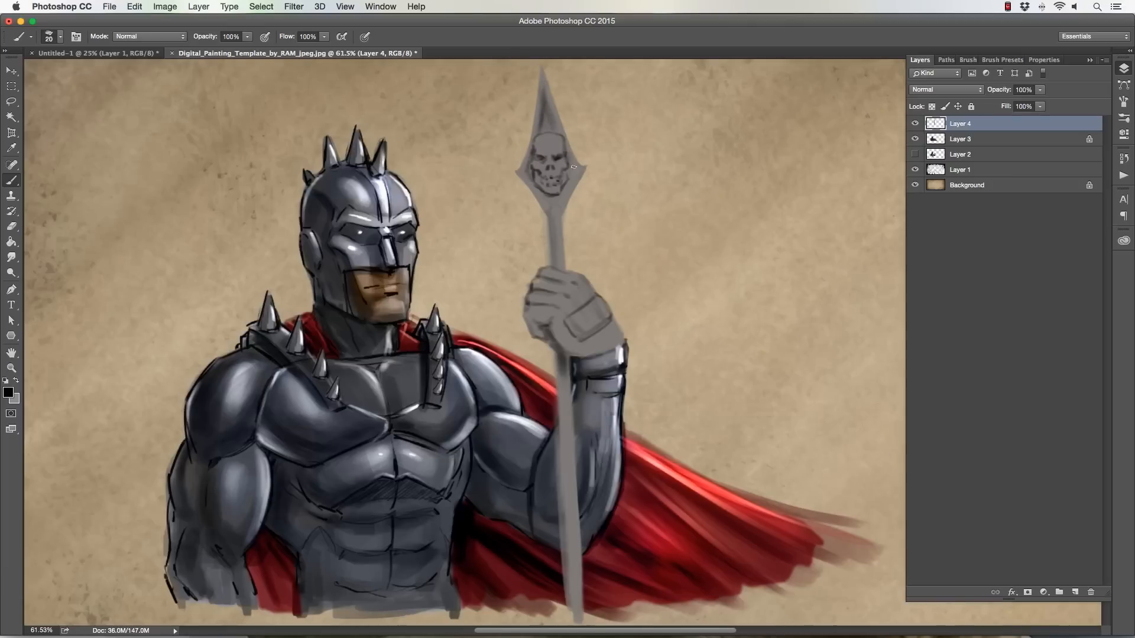
# Sample white from the glove's cuff and paint thin highlights along the spearhead's edges and the upper shaft
pyautogui.press('[')
pyautogui.press('[')
pyautogui.press('[')
pyautogui.press(']')
pyautogui.press('x')
pyautogui.keyDown('alt'); pyautogui.click(622, 352); pyautogui.keyUp('alt')
pyautogui.press('[')
pyautogui.press('[')
pyautogui.moveTo(543, 81)
pyautogui.mouseDown()
pyautogui.moveTo(579, 170)
pyautogui.moveTo(560, 213)
pyautogui.moveTo(562, 260)
pyautogui.mouseUp()
pyautogui.press(']')
pyautogui.press('[')
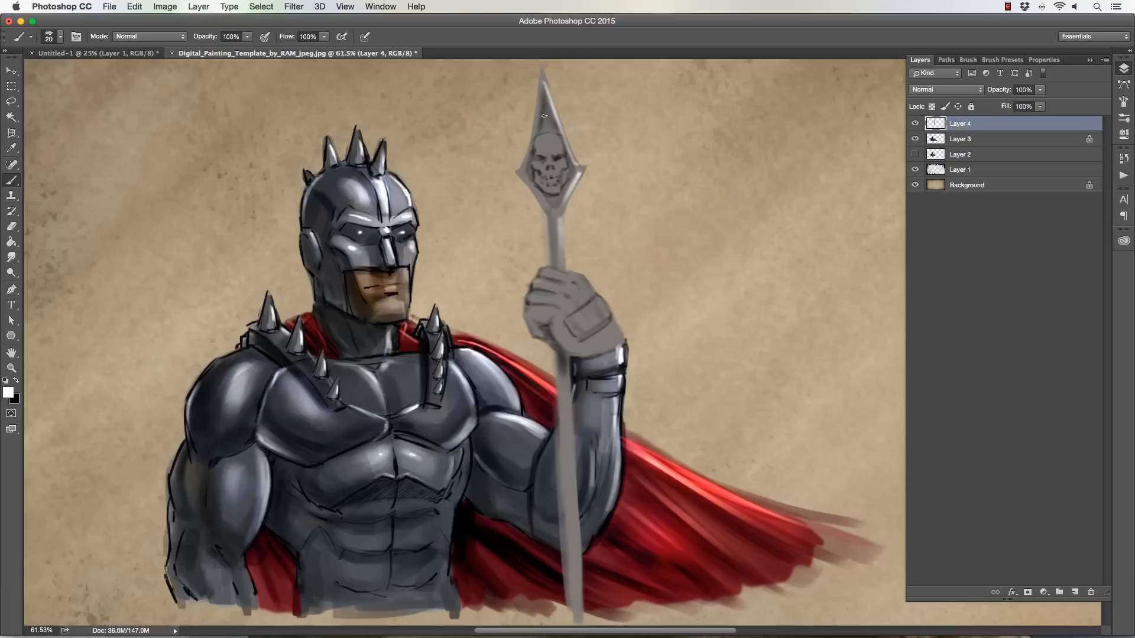
# Brighten the spearhead's rim and lighten the skull's forehead in white, varying the brush up to about 25
pyautogui.press('[')
pyautogui.press(']')
pyautogui.press(']')
pyautogui.press('[')
pyautogui.press('[')
pyautogui.press('[')
pyautogui.press('[')
pyautogui.press('[')
pyautogui.press(']')
pyautogui.press(']')
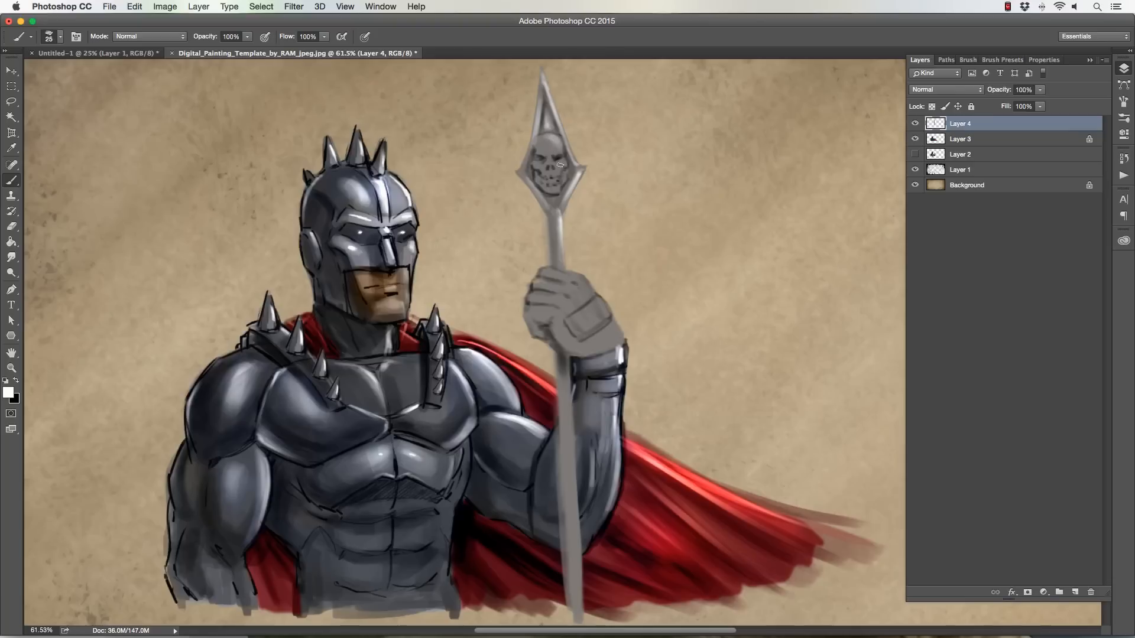
# Paint white highlights on the skull's brow, cheekbones and teeth with a finer brush
pyautogui.press('[')
pyautogui.press('[')
pyautogui.press('[')
pyautogui.press('[')
pyautogui.press(']')
pyautogui.press(']')
pyautogui.press(']')
pyautogui.press('[')
pyautogui.press('[')
pyautogui.press('[')
# Switch to black and sharpen the skull's eye sockets, nose and teeth with a brush of about 10
pyautogui.press('x')
pyautogui.press(']')
pyautogui.press('[')
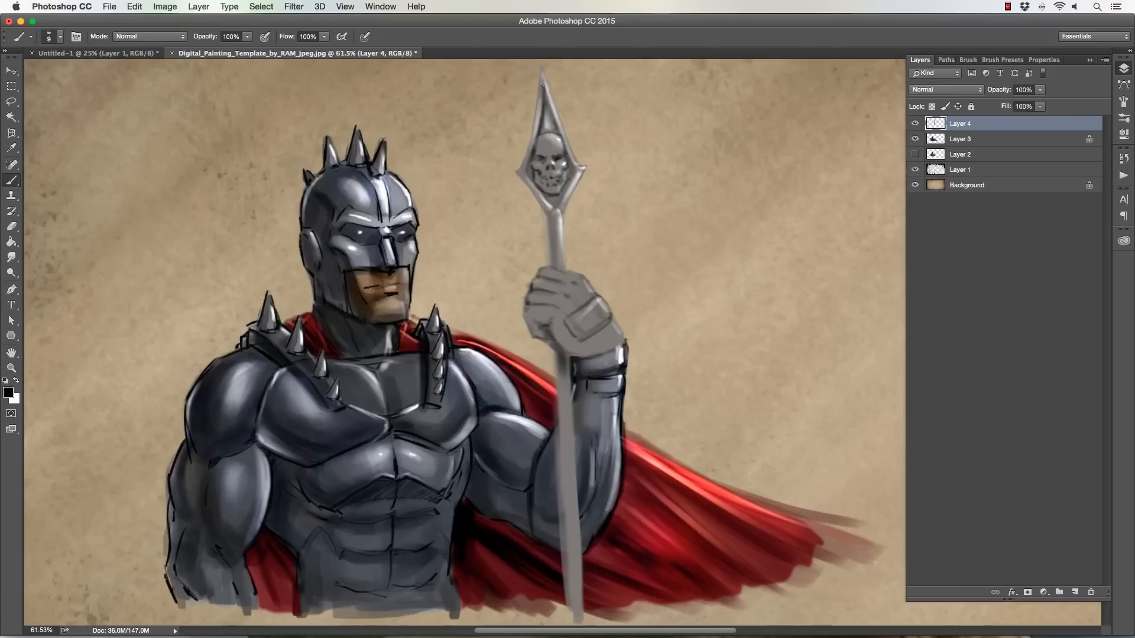
pyautogui.press(']')
pyautogui.press(']')
pyautogui.press(']')
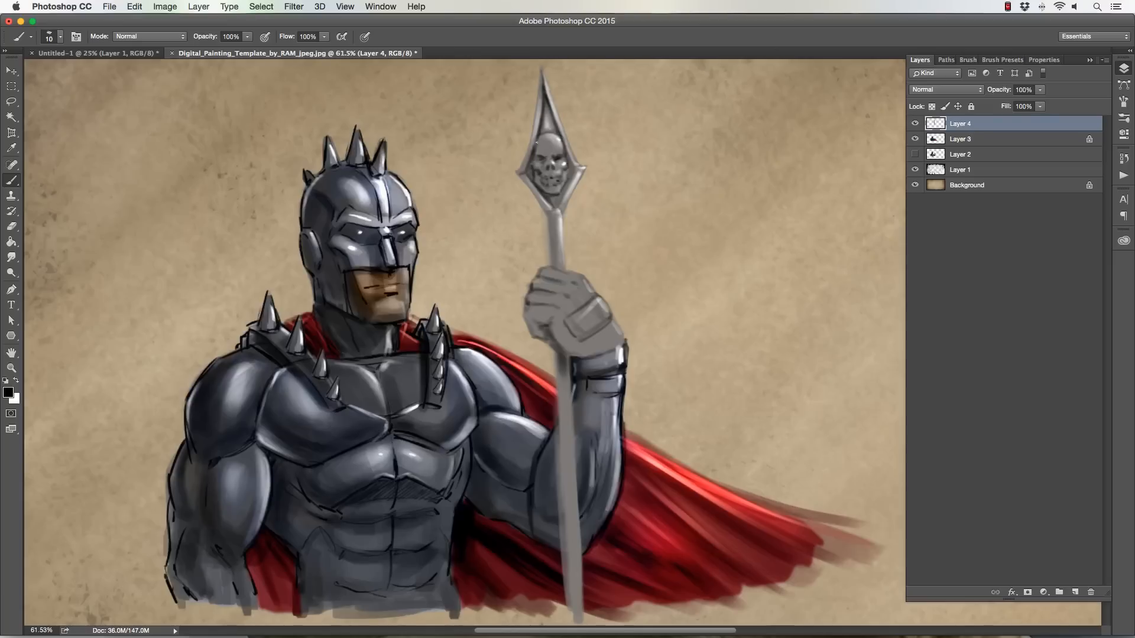
# Darken the skull's sides and the recessed area around it in black with a brush of about 15
pyautogui.press(']')
pyautogui.press(']')
pyautogui.press(']')
pyautogui.press(']')
pyautogui.press(']')
pyautogui.press('[')
pyautogui.press('[')
pyautogui.press('[')
pyautogui.press('[')
pyautogui.press(']')
pyautogui.press(']')
pyautogui.press(']')
pyautogui.press('[')
pyautogui.press(']')
pyautogui.press(']')
pyautogui.press('[')
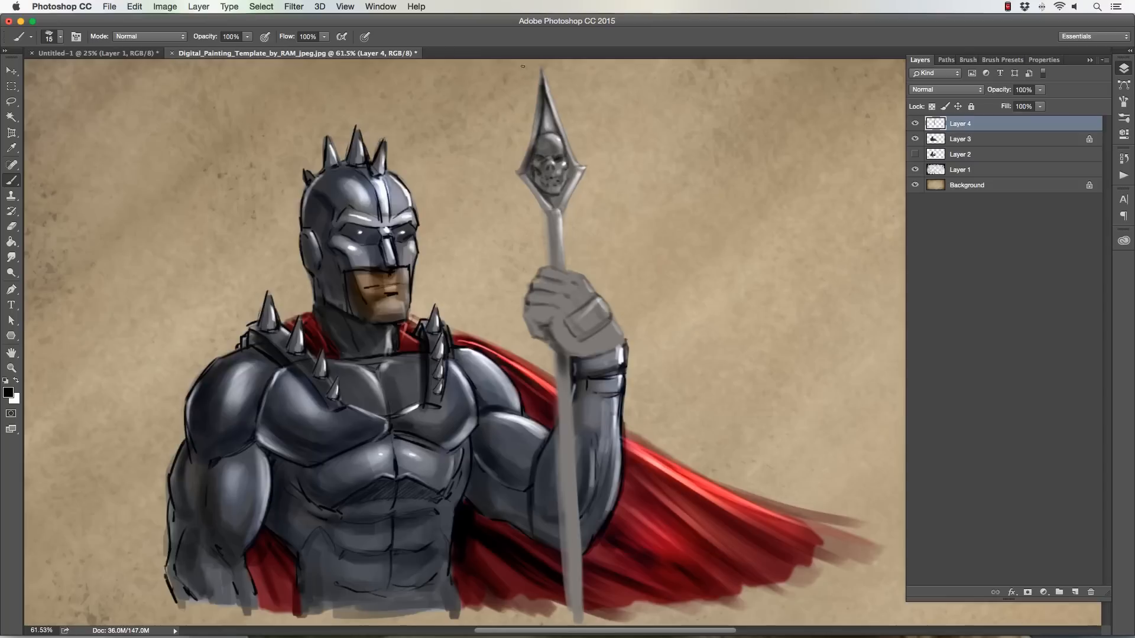
# Draw dark rings around the collar below the spearhead with a brush size of about 8
pyautogui.press('[')
pyautogui.press('[')
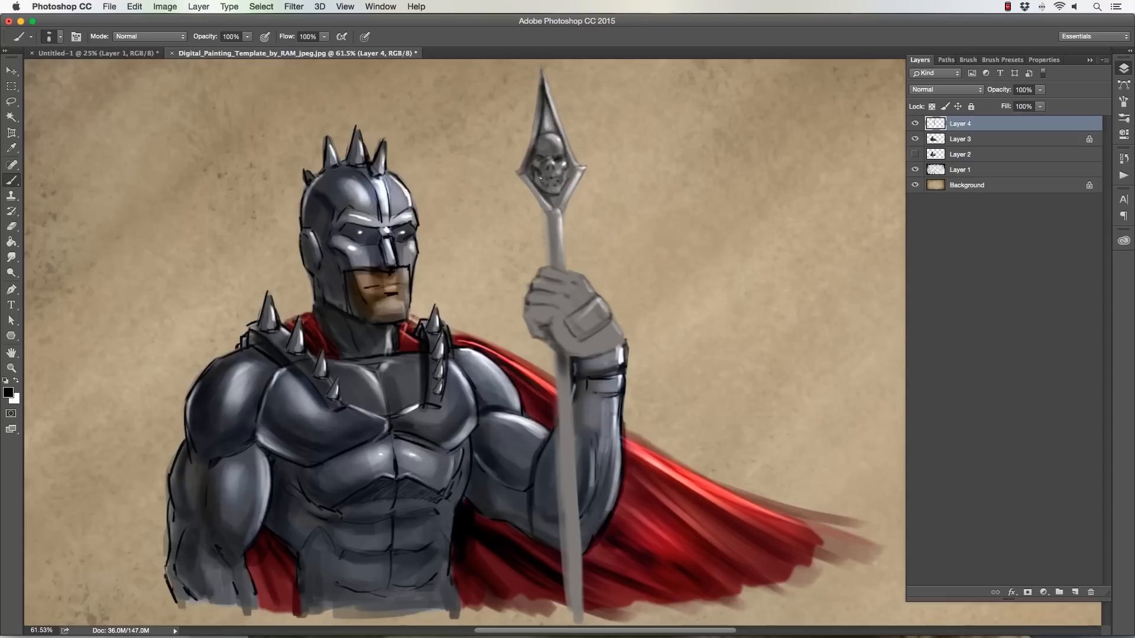
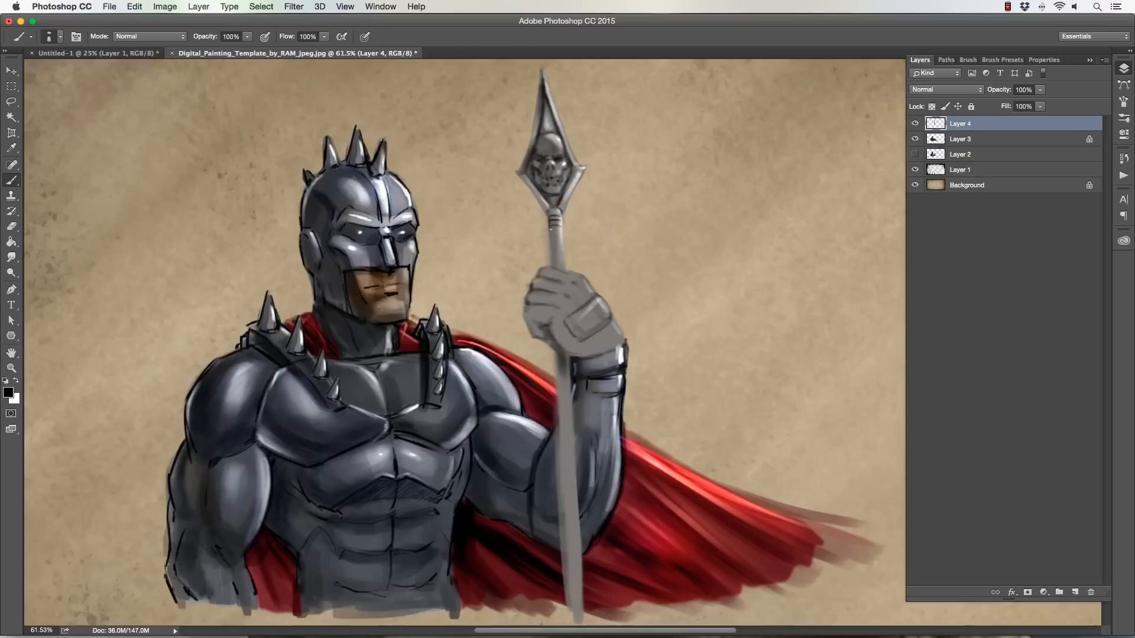
pyautogui.press('[')
# Shade the collar and the shaft between the spearhead and the fist in black, varying the brush size
pyautogui.press(']')
pyautogui.press(']')
pyautogui.press(']')
pyautogui.press(']')
pyautogui.press(']')
pyautogui.press(']')
pyautogui.press(']')
pyautogui.press(']')
pyautogui.press('[')
pyautogui.press('[')
pyautogui.press('[')
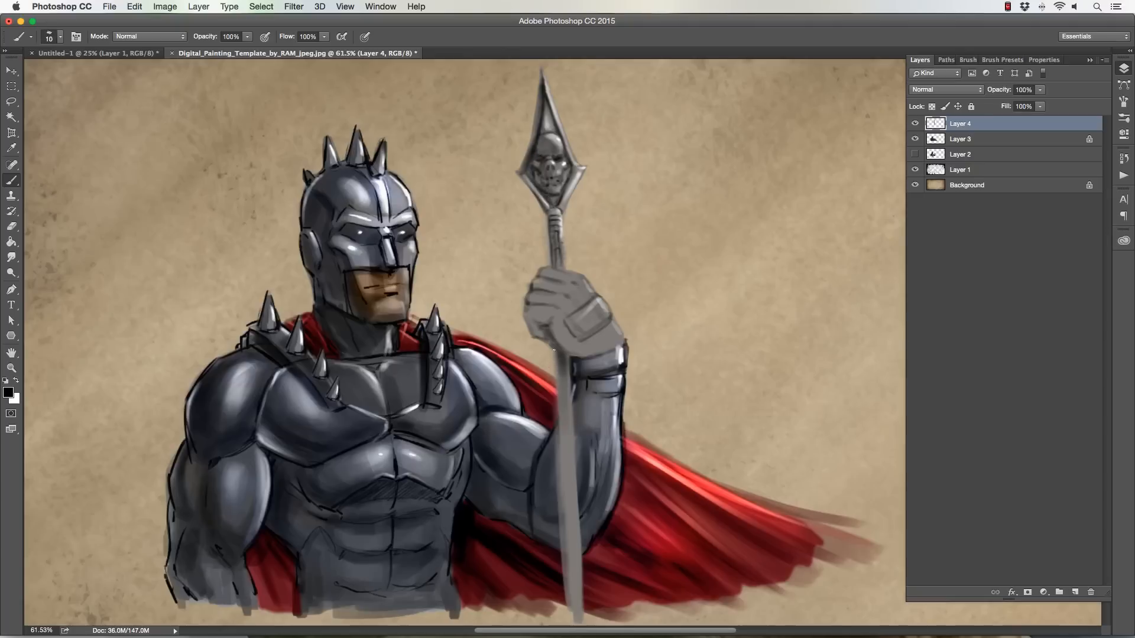
# Draw dark wood-grain lines along the spear shaft below the fist with a brush of about 8 to 10
pyautogui.moveTo(557, 366); pyautogui.dragTo(562, 472)
pyautogui.moveTo(560, 431); pyautogui.dragTo(562, 484)
pyautogui.moveTo(560, 463)
pyautogui.mouseDown()
pyautogui.moveTo(567, 607)
pyautogui.moveTo(567, 505)
pyautogui.moveTo(574, 542)
pyautogui.mouseUp()
pyautogui.moveTo(569, 491)
pyautogui.mouseDown()
pyautogui.moveTo(571, 508)
pyautogui.moveTo(569, 408)
pyautogui.mouseUp()
pyautogui.press('[')
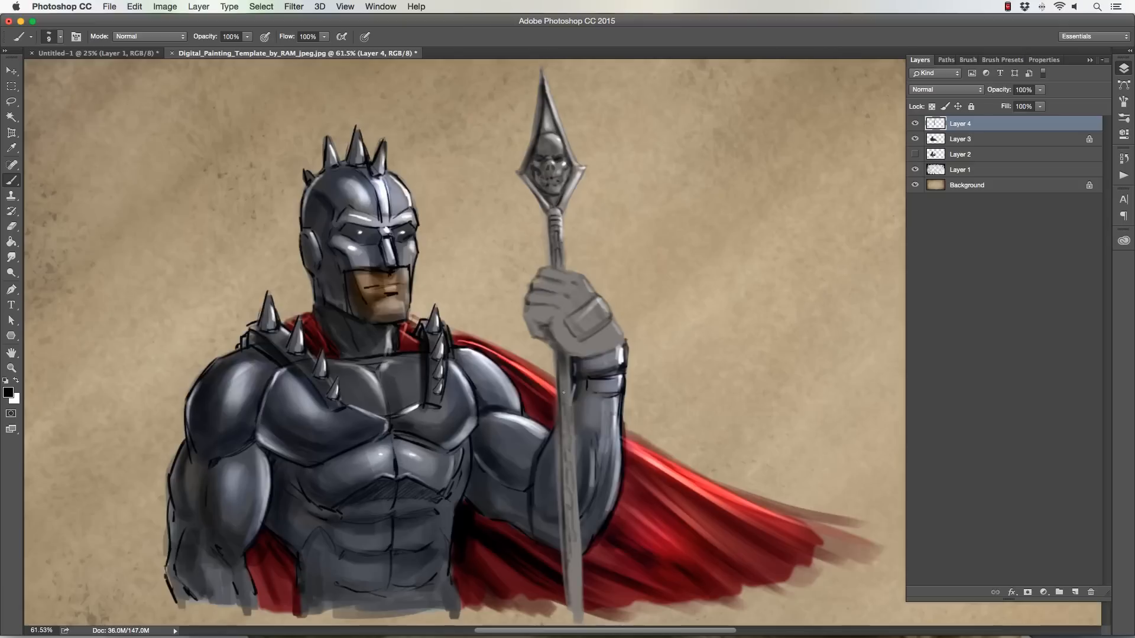
pyautogui.press('[')
pyautogui.moveTo(570, 597); pyautogui.dragTo(570, 581)
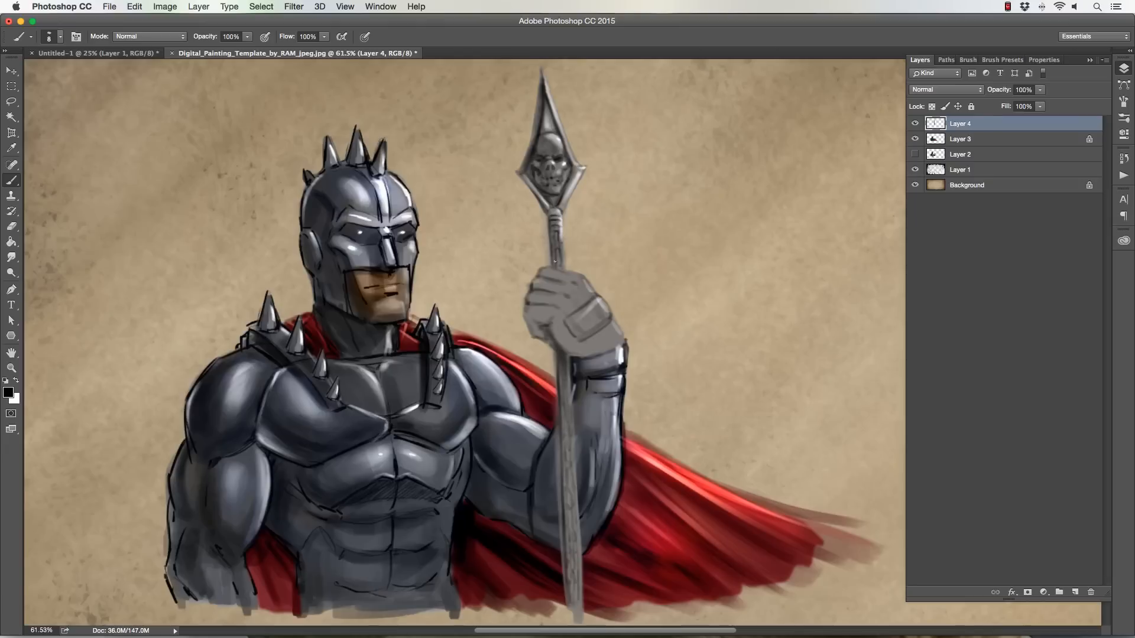
# Erase along both edges of the lower spear shaft to clean its outline, then return to the Brush tool
pyautogui.click(11, 226)
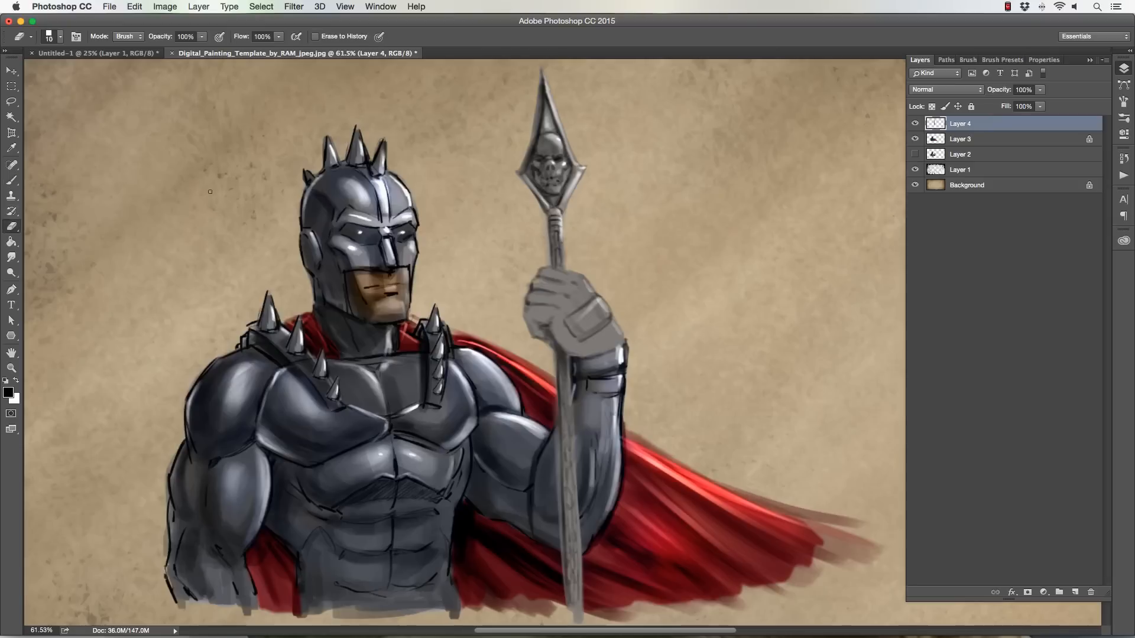
pyautogui.moveTo(555, 415)
pyautogui.mouseDown()
pyautogui.moveTo(555, 442)
pyautogui.moveTo(554, 418)
pyautogui.mouseUp()
pyautogui.moveTo(556, 460); pyautogui.dragTo(561, 554)
pyautogui.press(']')
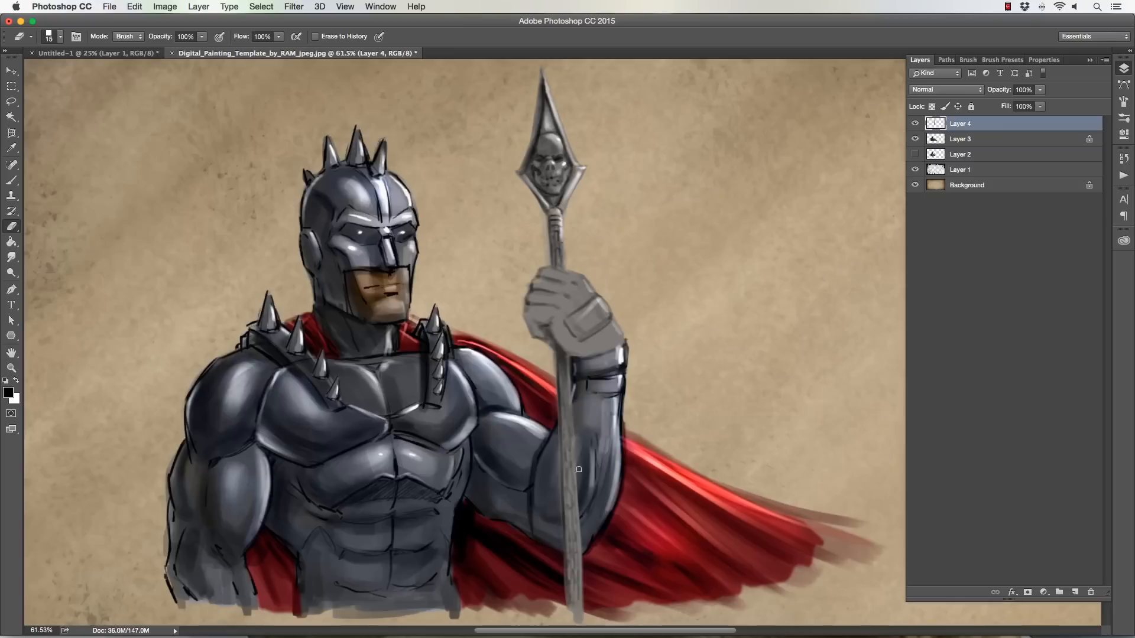
pyautogui.moveTo(582, 497); pyautogui.dragTo(583, 561)
pyautogui.press(']')
pyautogui.press('[')
pyautogui.press('[')
pyautogui.click(11, 180)
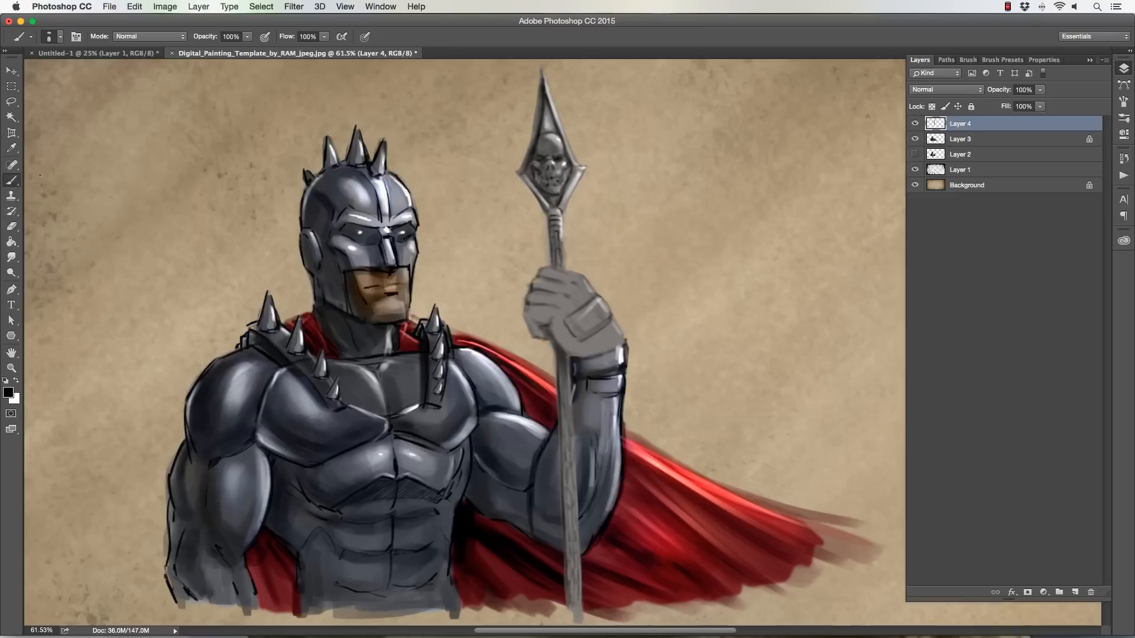
# Lock Layer 4's transparent pixels and shade the gloved fist in black with a brush of about 40
pyautogui.click(932, 106)
pyautogui.press(']')
pyautogui.press(']')
pyautogui.press(']')
pyautogui.press(']')
pyautogui.press(']')
pyautogui.press(']')
pyautogui.press('[')
pyautogui.press(']')
pyautogui.press(']')
pyautogui.press('[')
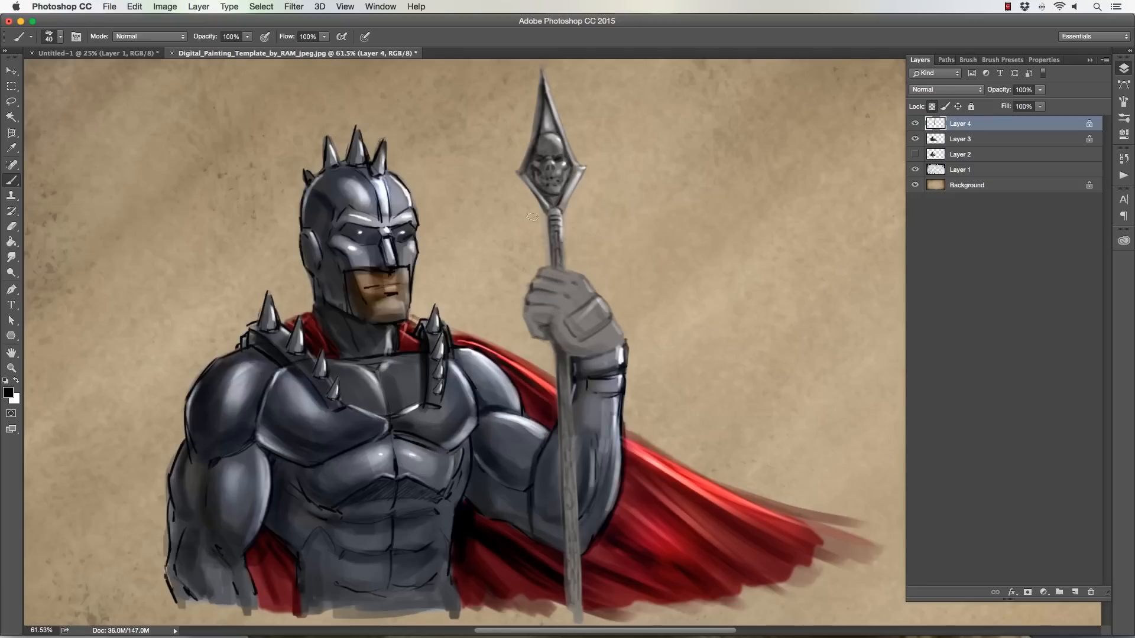
# Unlock Layer 4's transparent pixels, sample the glove's light grey and soften its finger and panel lines with a brush of about 25
pyautogui.click(931, 107)
pyautogui.press('[')
pyautogui.press('[')
pyautogui.press('[')
pyautogui.keyDown('alt'); pyautogui.click(544, 281); pyautogui.keyUp('alt')
pyautogui.press('[')
pyautogui.press('[')
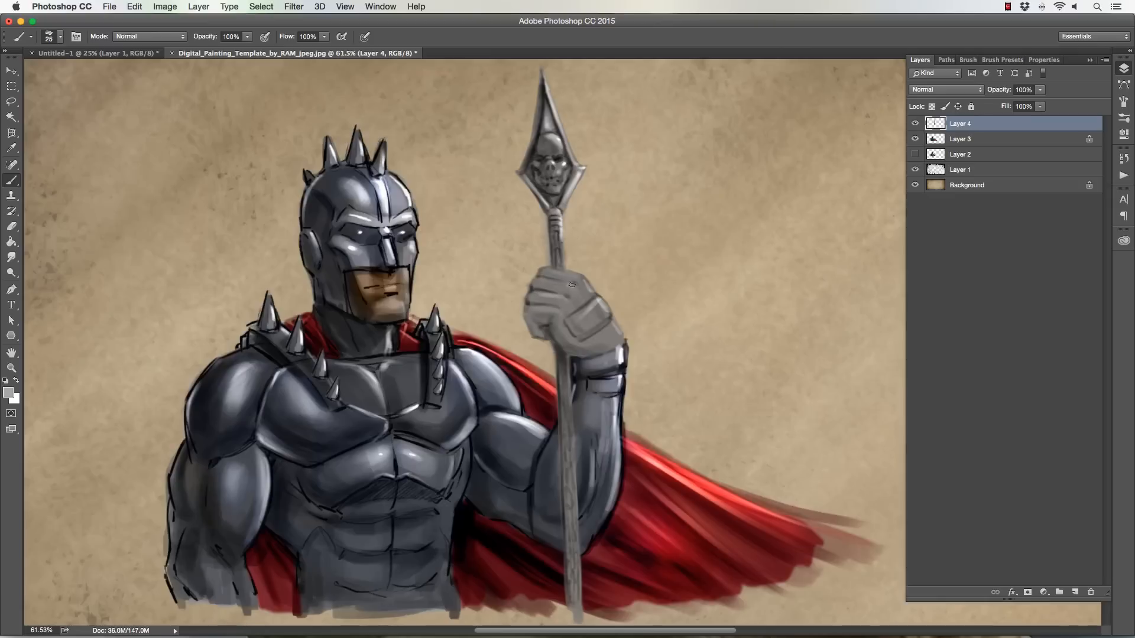
pyautogui.press(']')
pyautogui.press('[')
pyautogui.press(']')
pyautogui.press(']')
pyautogui.press(']')
pyautogui.press('[')
pyautogui.press('[')
# Sample white from the cuff and paint highlights on the glove's fingers and back panel, with brush sizes of about 15 to 40
pyautogui.keyDown('alt'); pyautogui.click(621, 351); pyautogui.keyUp('alt')
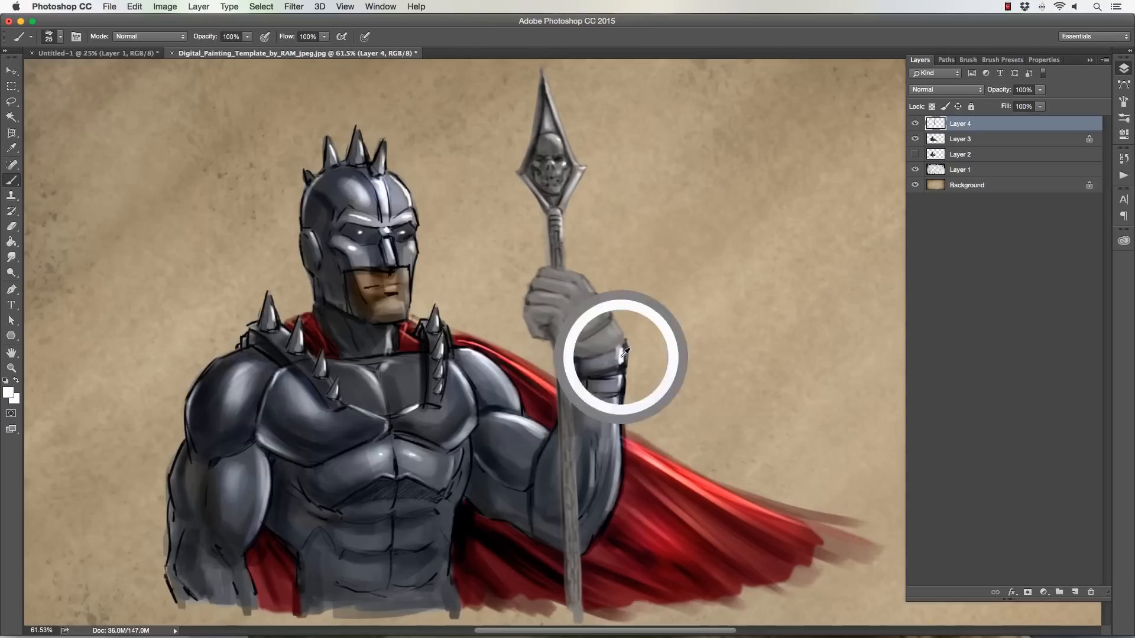
pyautogui.press('[')
pyautogui.press('[')
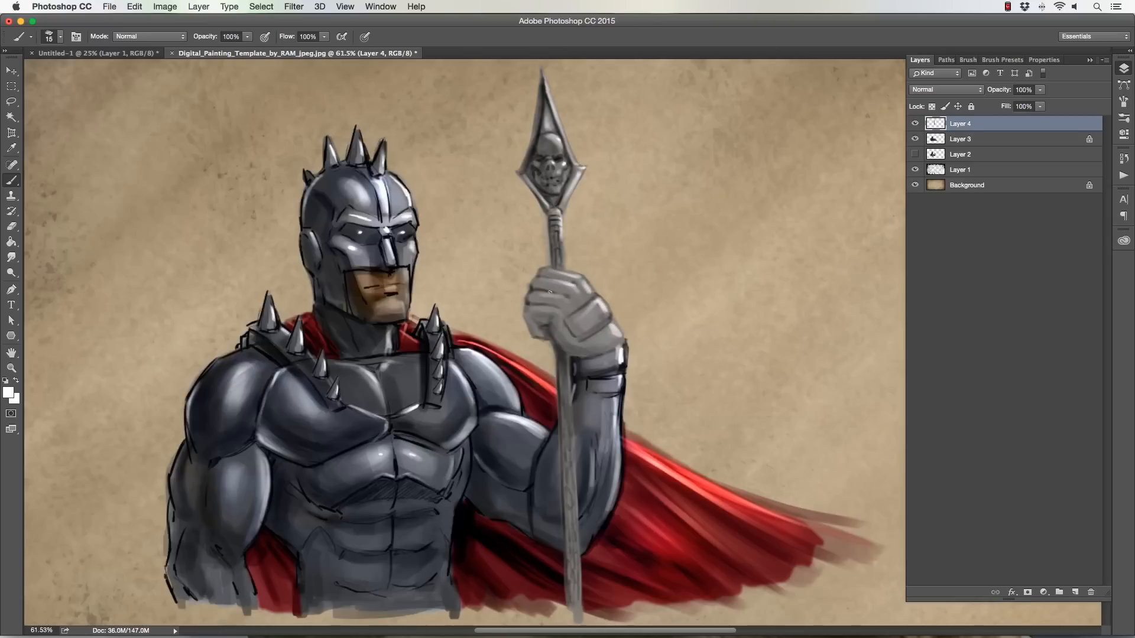
pyautogui.press(']')
pyautogui.press(']')
pyautogui.press(']')
pyautogui.press(']')
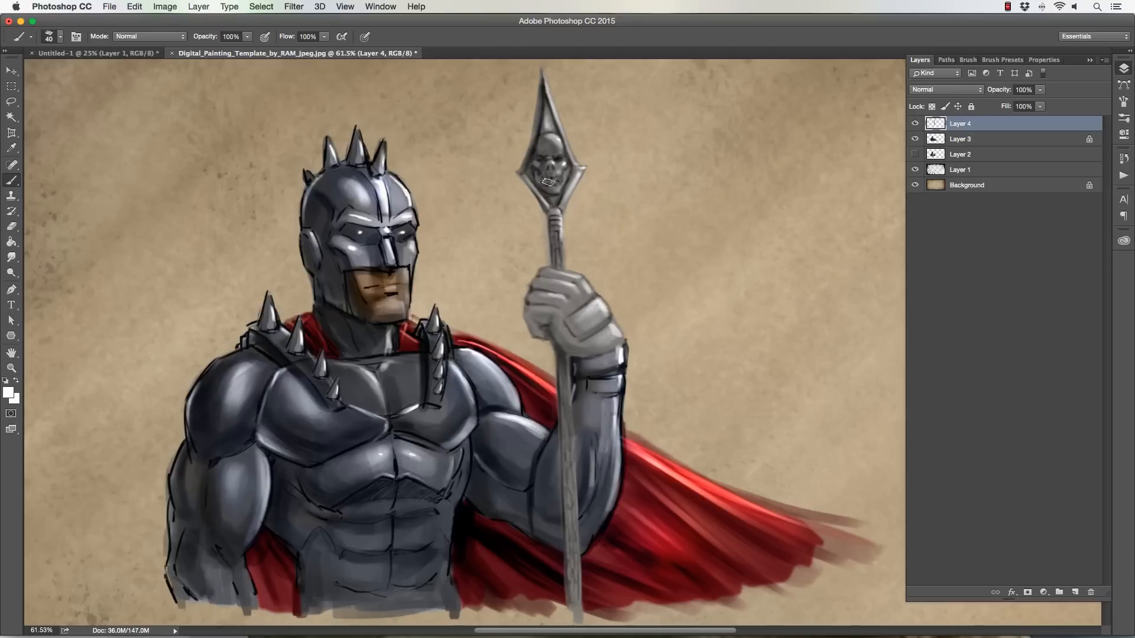
# Restore the default colours and redraw the dark edge of the glove's back panel with a brush of about 10
pyautogui.press('d')
pyautogui.press('[')
pyautogui.press('[')
pyautogui.press('[')
pyautogui.press('[')
pyautogui.press('[')
pyautogui.press('[')
pyautogui.press('[')
pyautogui.press(']')
pyautogui.moveTo(583, 339); pyautogui.dragTo(604, 326)
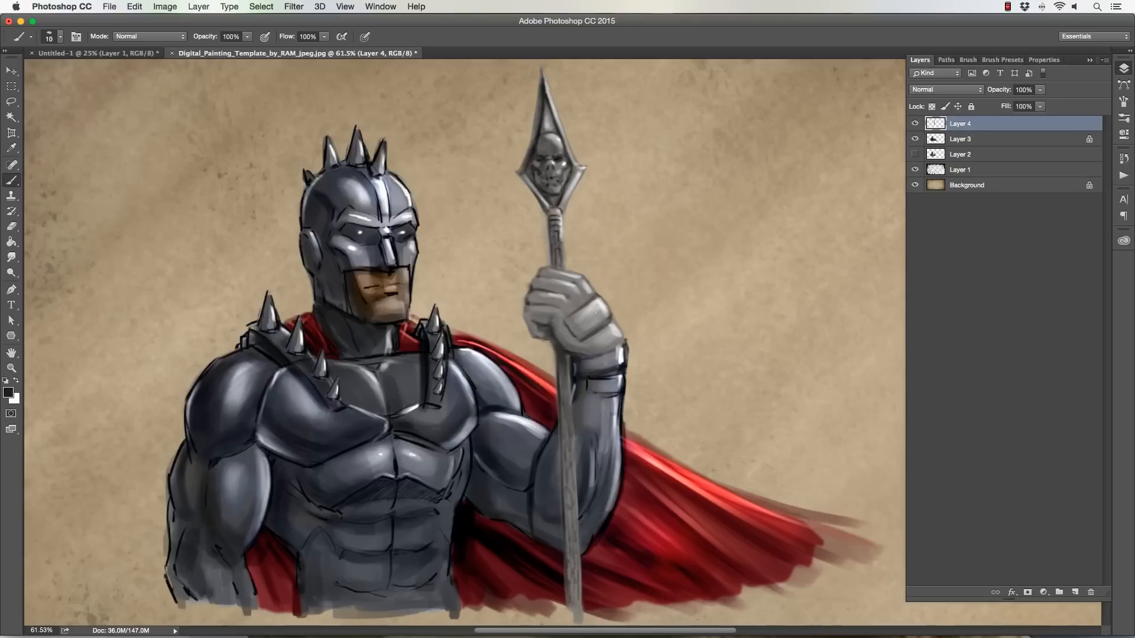
# Shade the creases between the glove's fingers in black with a brush of about 20
pyautogui.press(']')
pyautogui.press(']')
pyautogui.press(']')
pyautogui.press(']')
pyautogui.press(']')
pyautogui.press('[')
pyautogui.press('[')
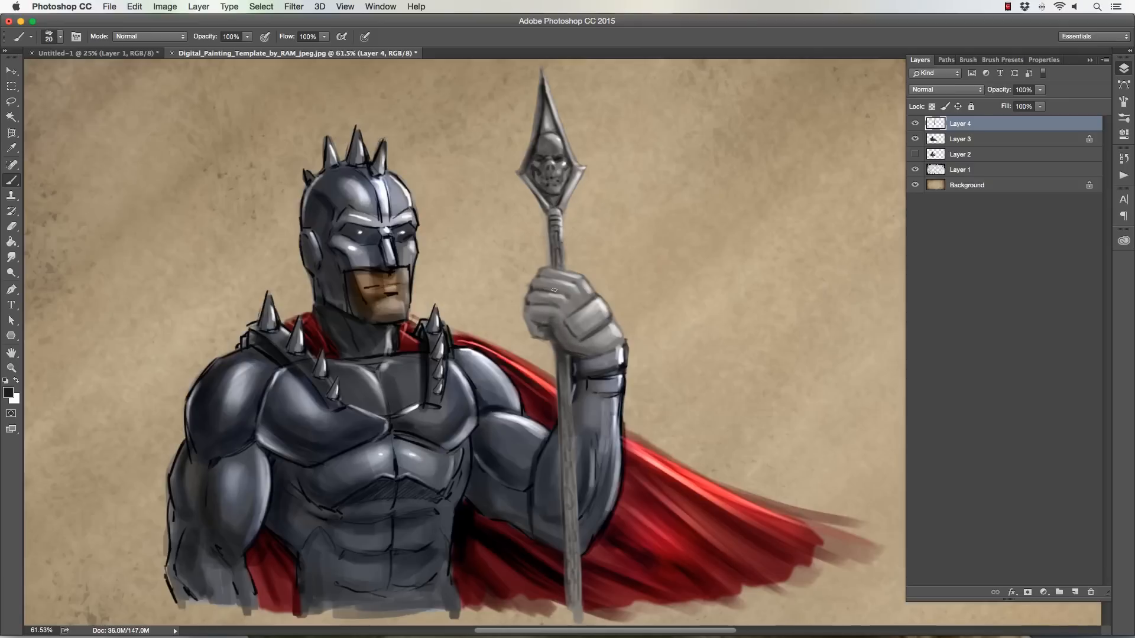
# Refine the dark lines around the glove's fingers and back panel with a brush of about 10
pyautogui.press(']')
pyautogui.press('[')
pyautogui.press('[')
pyautogui.press('[')
pyautogui.press(']')
pyautogui.press(']')
pyautogui.press('[')
pyautogui.press('[')
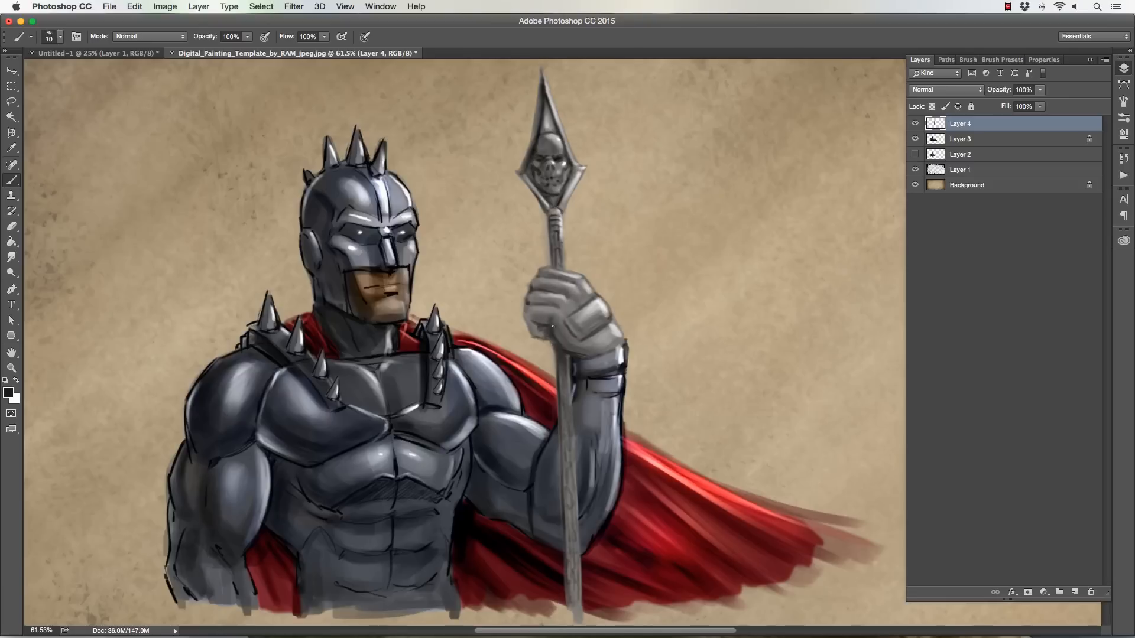
# Deepen the shadows on the glove and on the shaft just below the fist with a brush of about 35
pyautogui.press(']')
pyautogui.press(']')
pyautogui.press(']')
pyautogui.press(']')
pyautogui.press(']')
pyautogui.press('[')
pyautogui.press(']')
pyautogui.press('[')
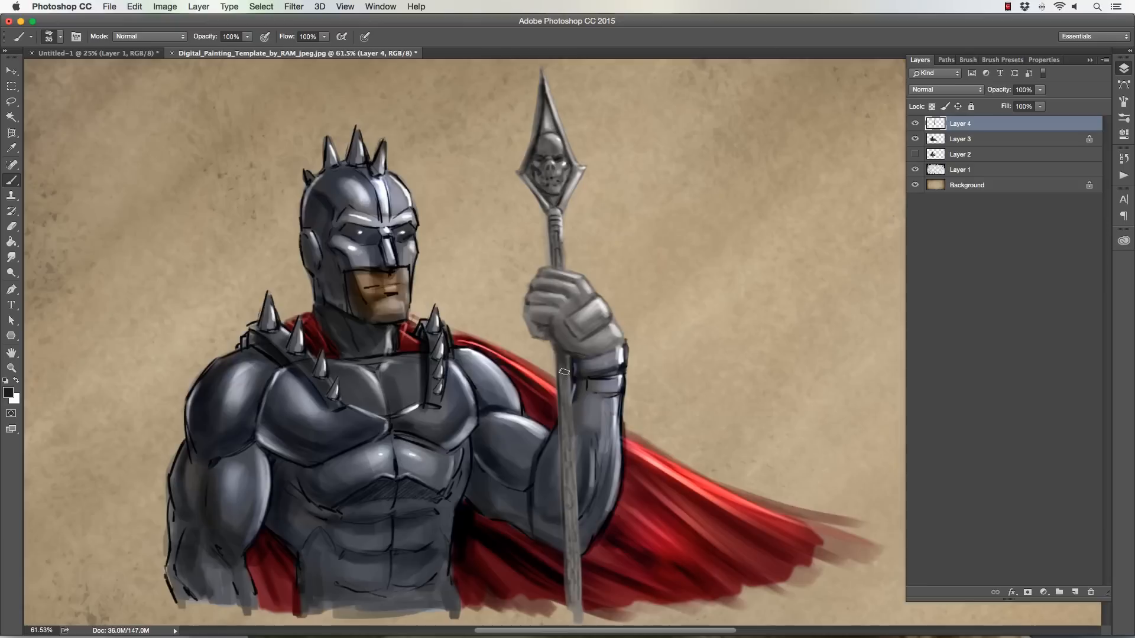
# Clean up the edges around the glove and shaft with the Eraser at about 10, and merge Layer 4 into Layer 3
pyautogui.press('[')
pyautogui.press('[')
pyautogui.press('[')
pyautogui.press(']')
pyautogui.press(']')
pyautogui.click(12, 227)
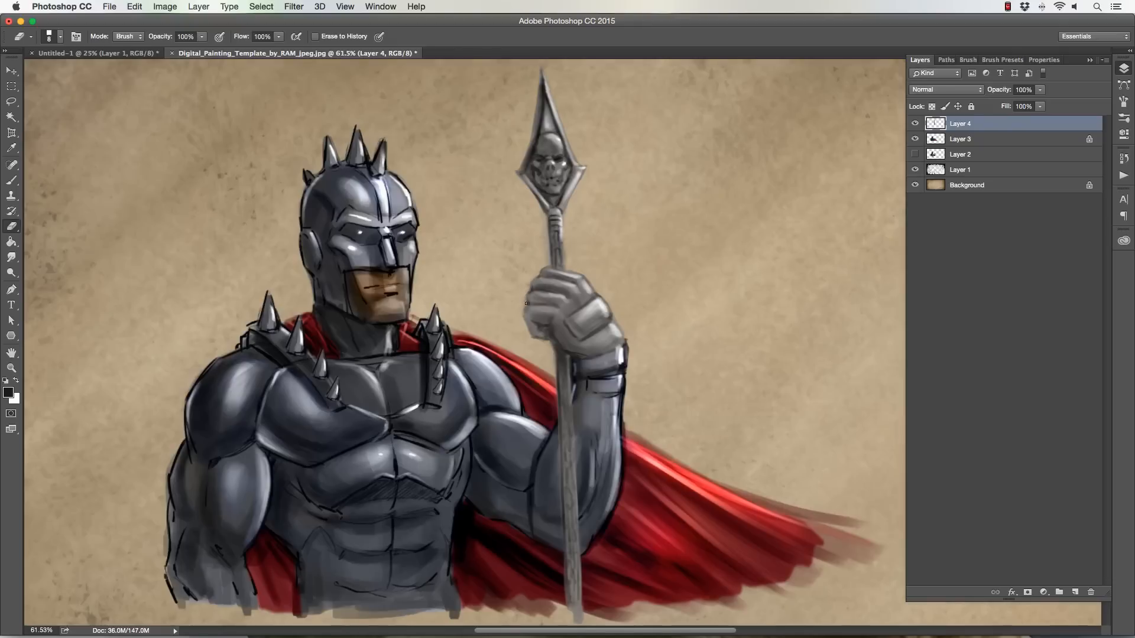
pyautogui.press(']')
pyautogui.press('super+e')
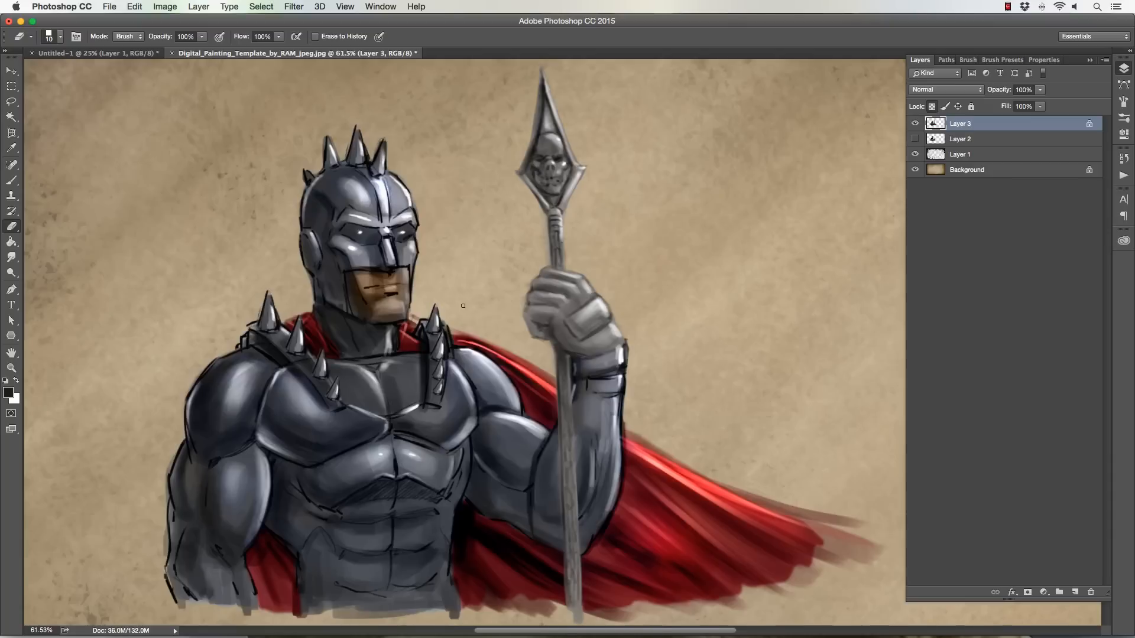
# Paint white highlights along the spear shaft below the fist and on the glove with a brush of about 15 to 20
pyautogui.click(11, 181)
pyautogui.click(15, 381)
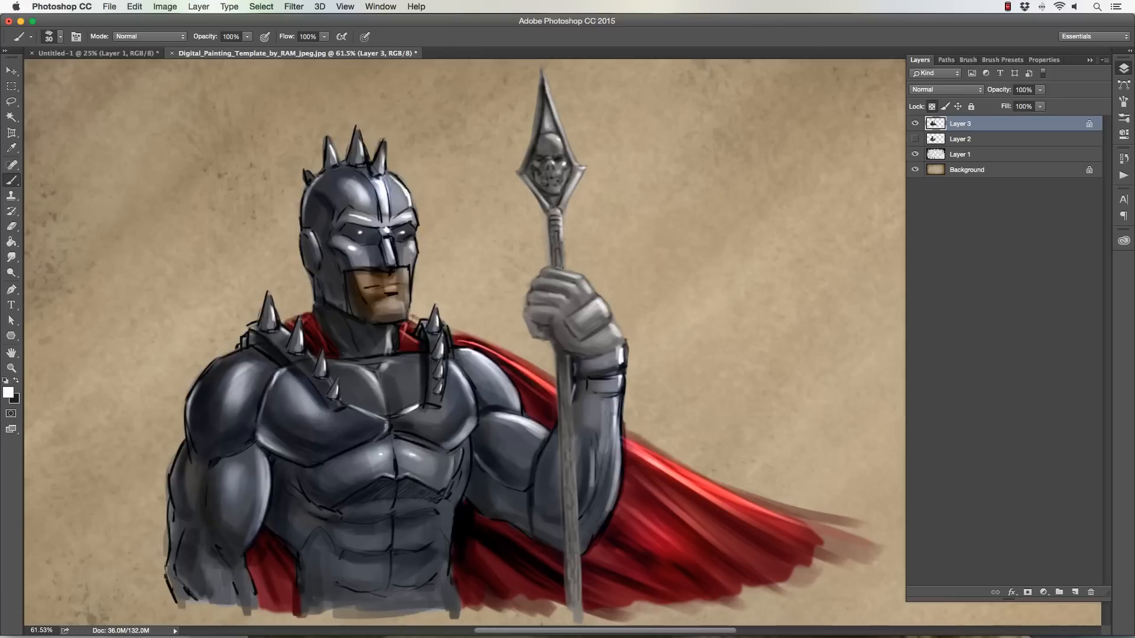
pyautogui.press('[')
pyautogui.press('[')
pyautogui.press('[')
pyautogui.press('[')
pyautogui.press('[')
pyautogui.press(']')
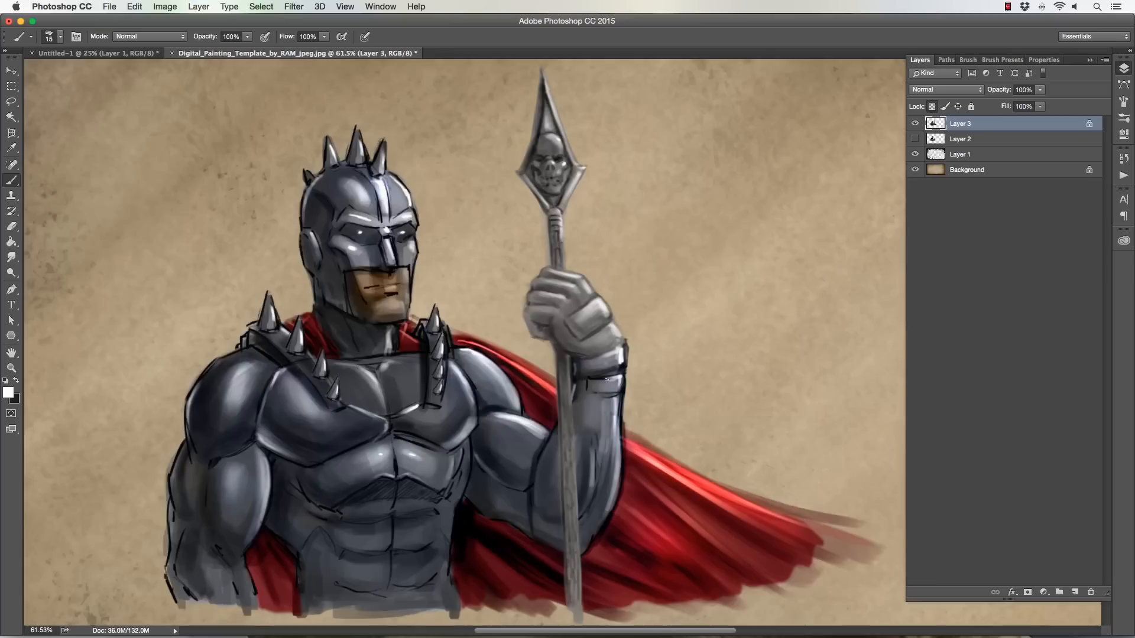
pyautogui.press('[')
pyautogui.moveTo(571, 418); pyautogui.dragTo(573, 450)
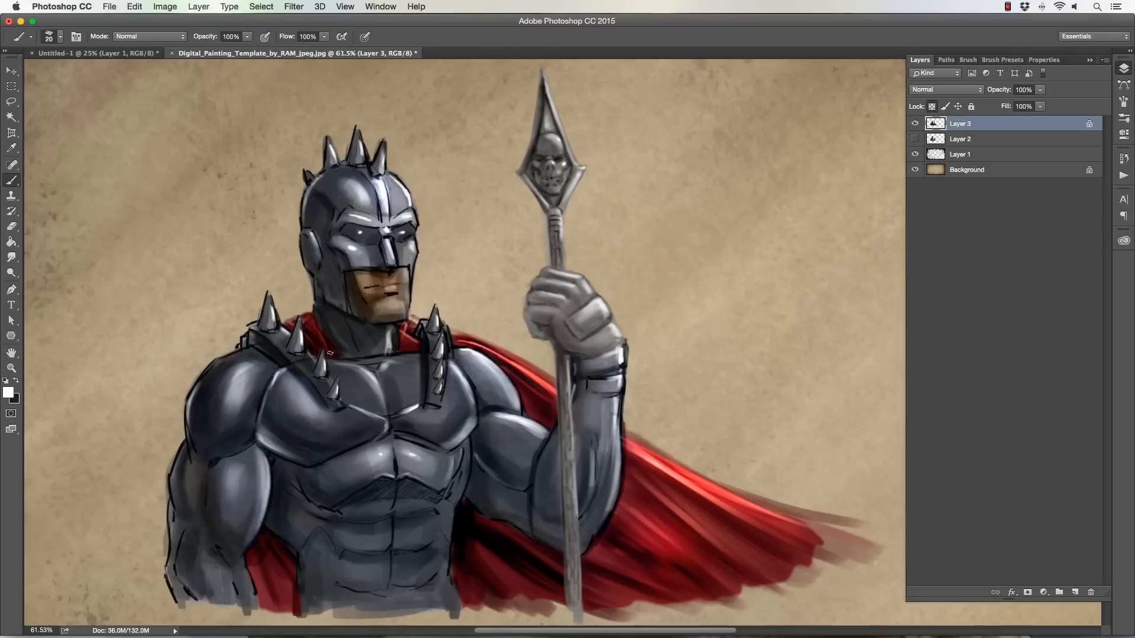
pyautogui.press(']')
# Set up the Very Soft Brush at about 100 with black as the foreground colour and the Multiply blending mode
pyautogui.click(11, 367)
pyautogui.moveTo(224, 387)
pyautogui.mouseDown()
pyautogui.moveTo(182, 402)
pyautogui.moveTo(236, 395)
pyautogui.mouseUp()
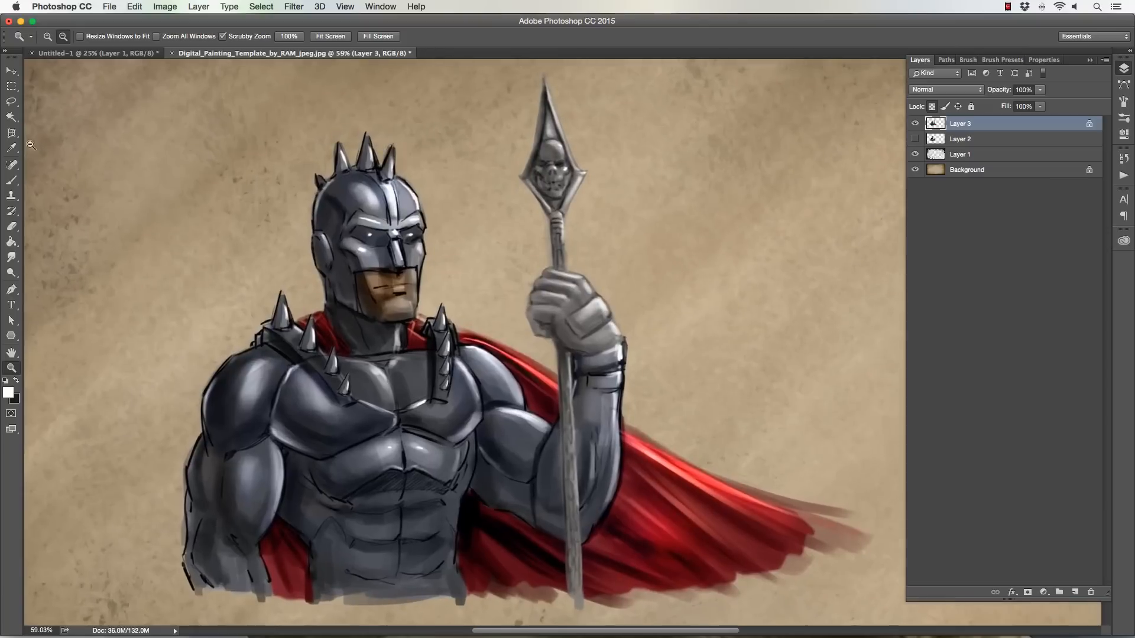
pyautogui.click(11, 180)
pyautogui.click(59, 37)
pyautogui.click(58, 331)
pyautogui.click(438, 49)
pyautogui.press(']')
pyautogui.press(']')
pyautogui.press(']')
pyautogui.press(']')
pyautogui.press(']')
pyautogui.click(17, 380)
pyautogui.click(151, 36)
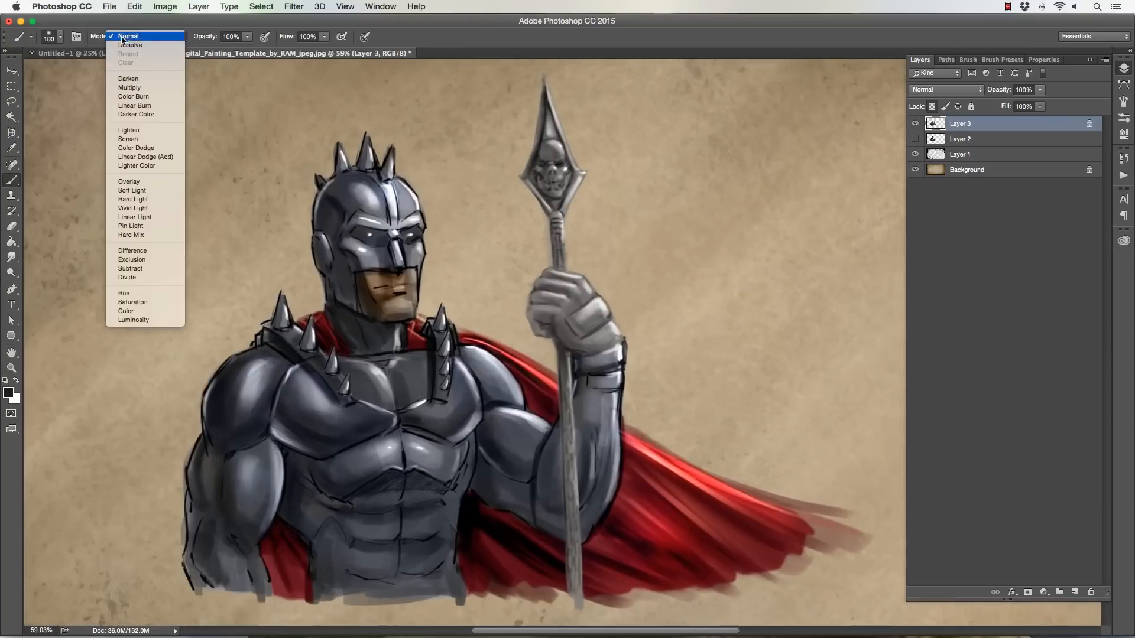
pyautogui.click(135, 97)
# Deepen the soft shadows on the side of the helmet and the chest with a brush of about 80
pyautogui.press(']')
pyautogui.press(']')
pyautogui.moveTo(331, 251)
pyautogui.mouseDown()
pyautogui.moveTo(330, 217)
pyautogui.moveTo(320, 219)
pyautogui.moveTo(349, 180)
pyautogui.mouseUp()
pyautogui.press('[')
pyautogui.press('[')
pyautogui.press('[')
pyautogui.press('[')
pyautogui.press('[')
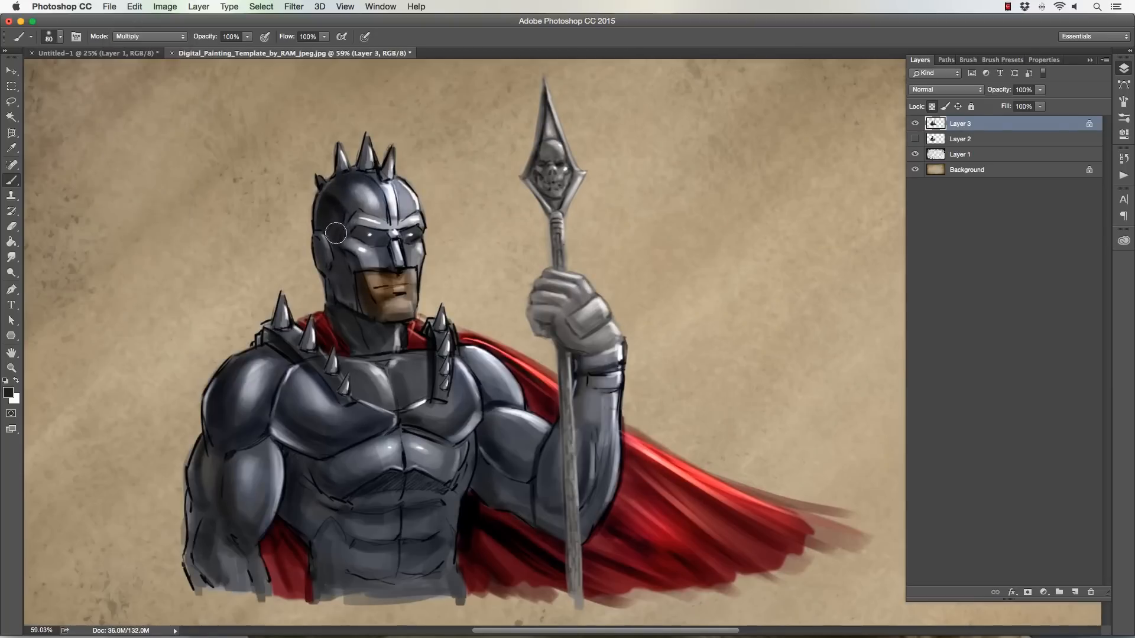
pyautogui.press(']')
pyautogui.press(']')
pyautogui.press('[')
pyautogui.press('[')
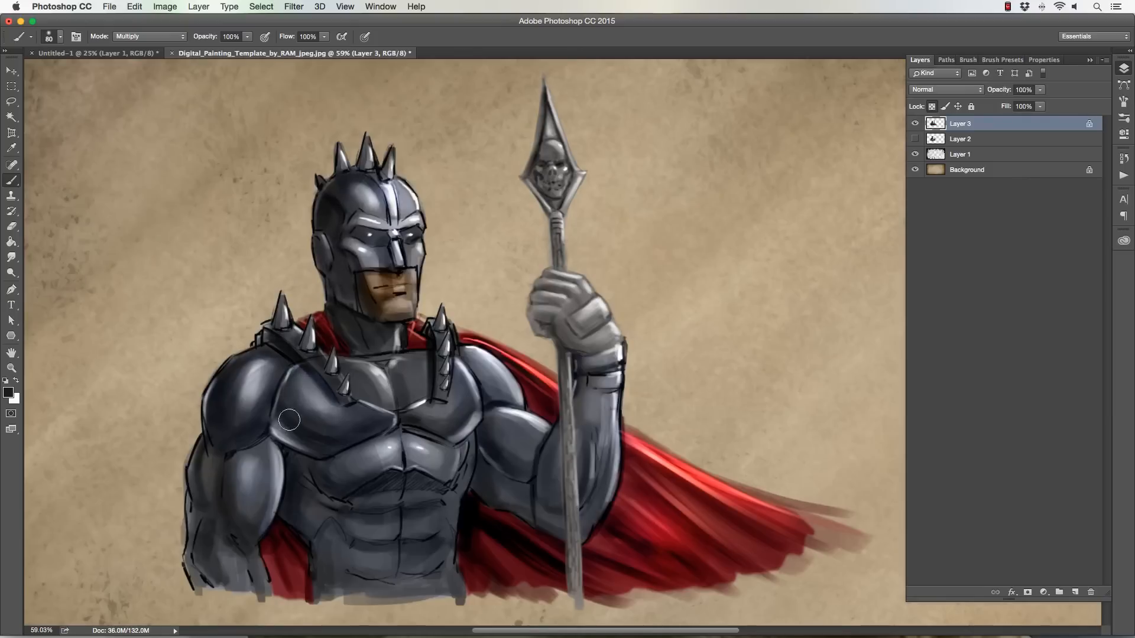
# Shade the abdomen softly in black with a brush of about 100 to 125
pyautogui.press(']')
pyautogui.press(']')
pyautogui.press(']')
pyautogui.press(']')
pyautogui.press('[')
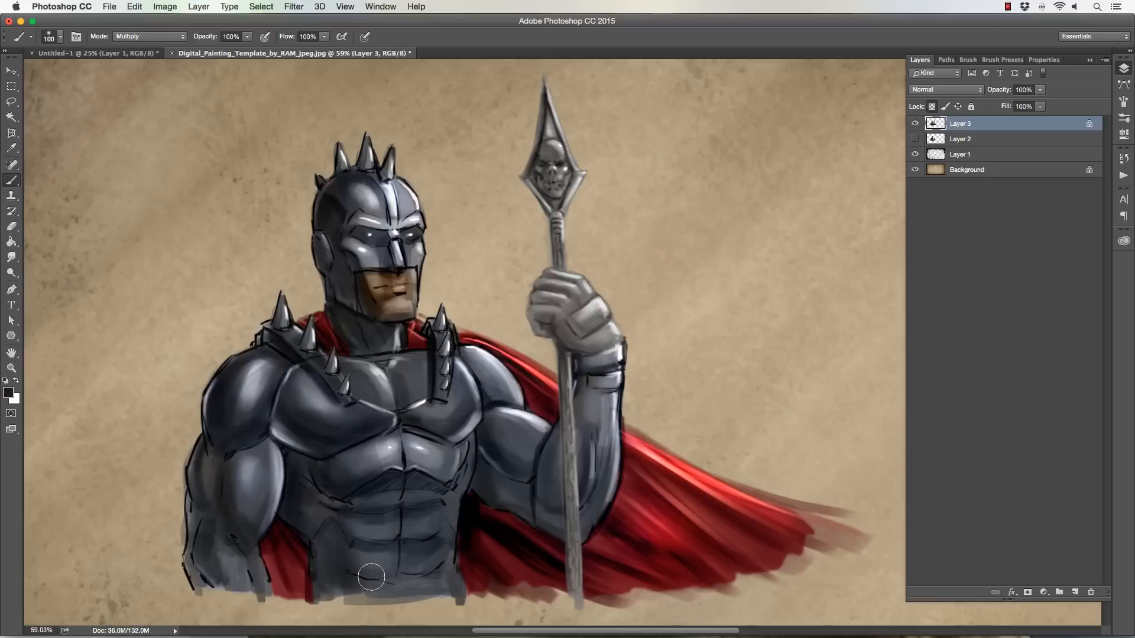
pyautogui.press(']')
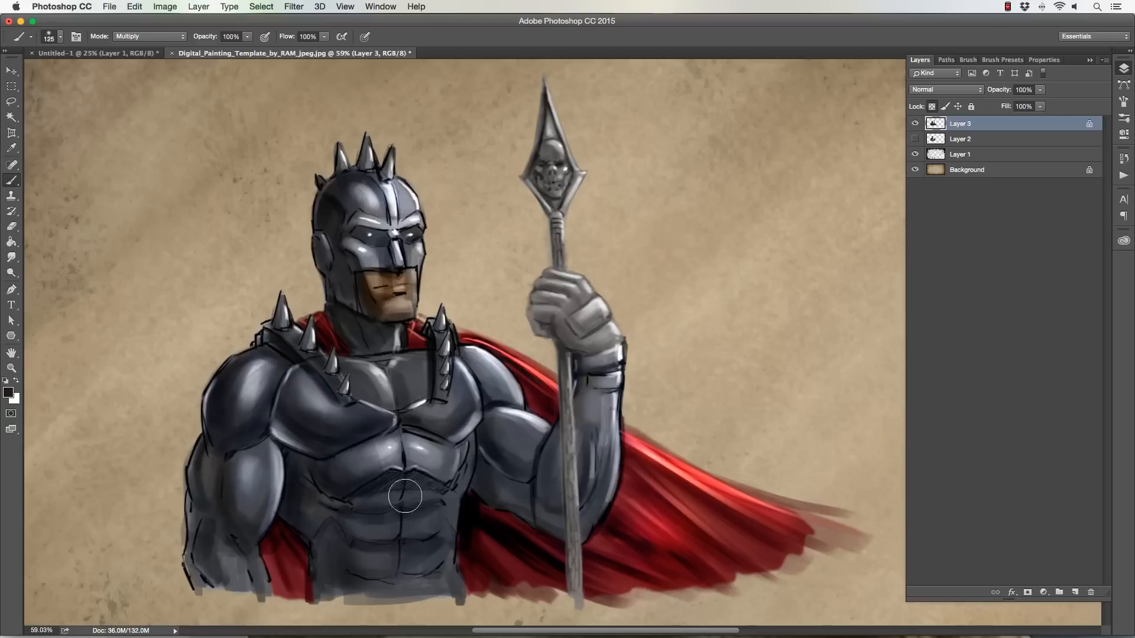
# Darken the outer shoulder and the lowered arm with a soft brush of about 90 to 100
pyautogui.press('[')
pyautogui.moveTo(242, 381); pyautogui.dragTo(197, 476)
pyautogui.press('[')
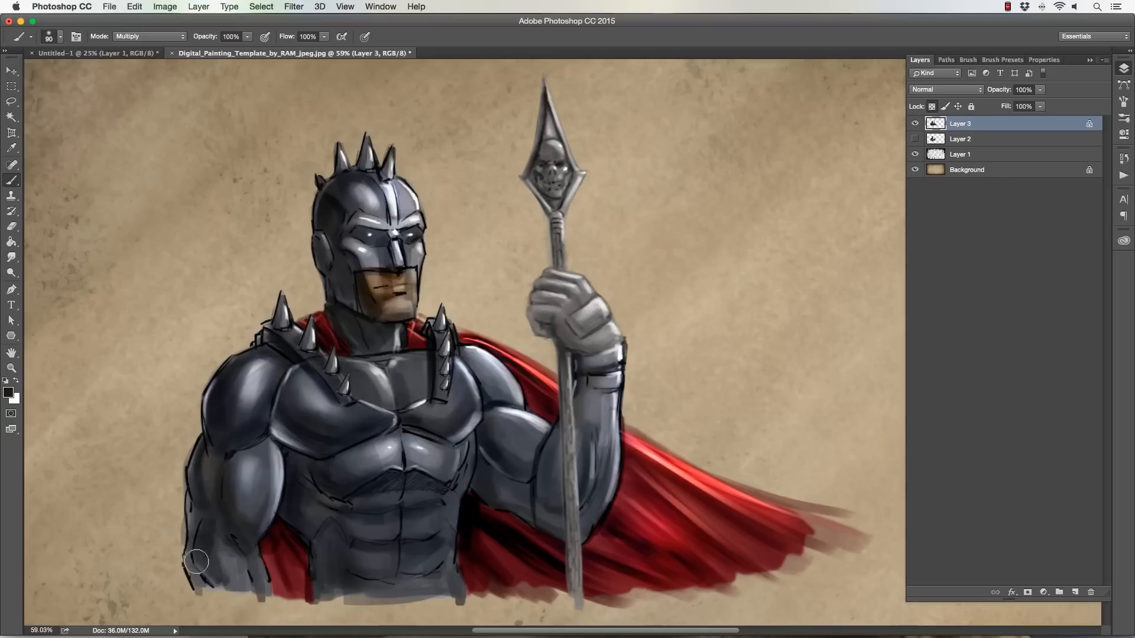
# Shade the upper part of the raised arm with a soft brush of about 100 to 125
pyautogui.press(']')
pyautogui.press(']')
pyautogui.press(']')
pyautogui.press('[')
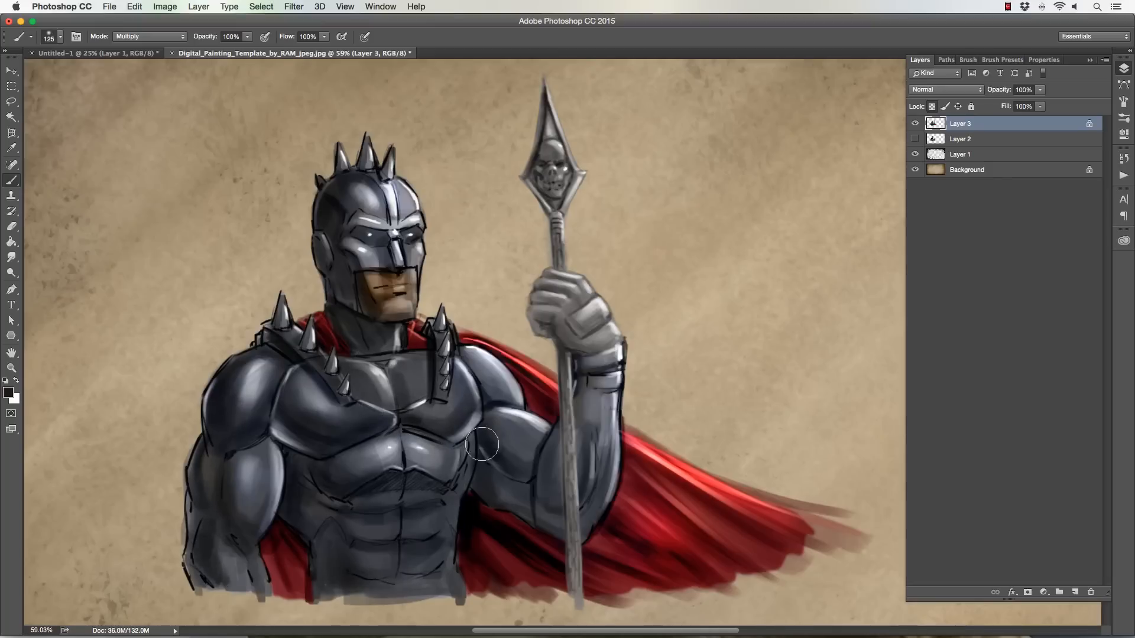
pyautogui.moveTo(501, 435); pyautogui.dragTo(514, 455)
pyautogui.press('[')
pyautogui.press('[')
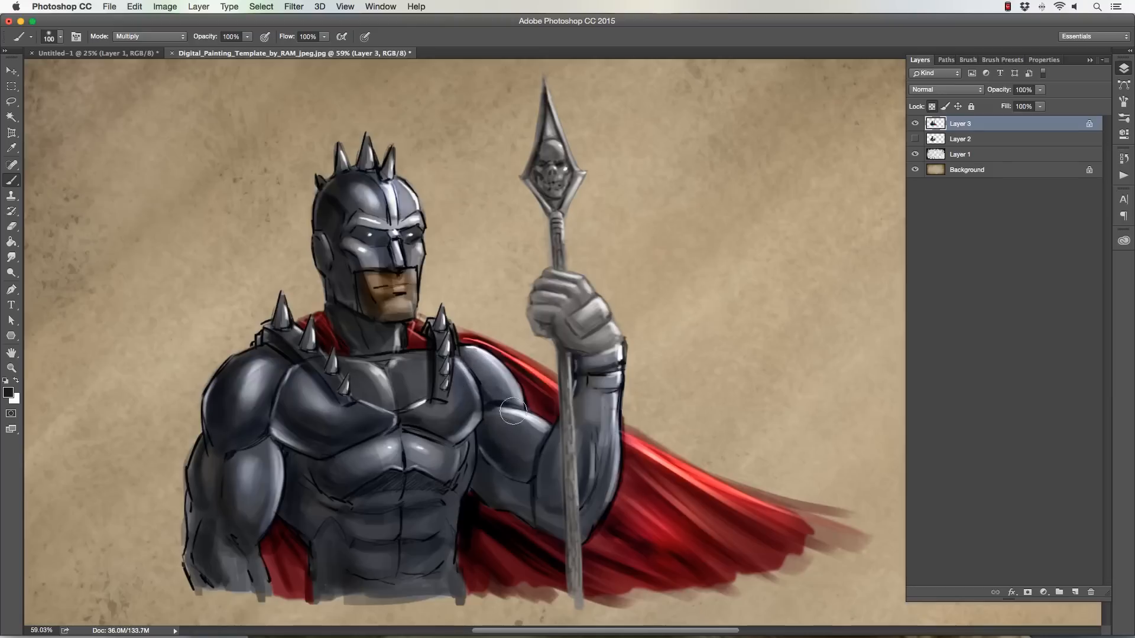
# Darken the gloved fist and the wrist cuff with a soft brush of about 100 to 125
pyautogui.moveTo(534, 289)
pyautogui.mouseDown()
pyautogui.moveTo(540, 315)
pyautogui.moveTo(554, 302)
pyautogui.moveTo(551, 327)
pyautogui.moveTo(599, 345)
pyautogui.mouseUp()
pyautogui.press(']')
pyautogui.press(']')
pyautogui.moveTo(584, 383); pyautogui.dragTo(598, 378)
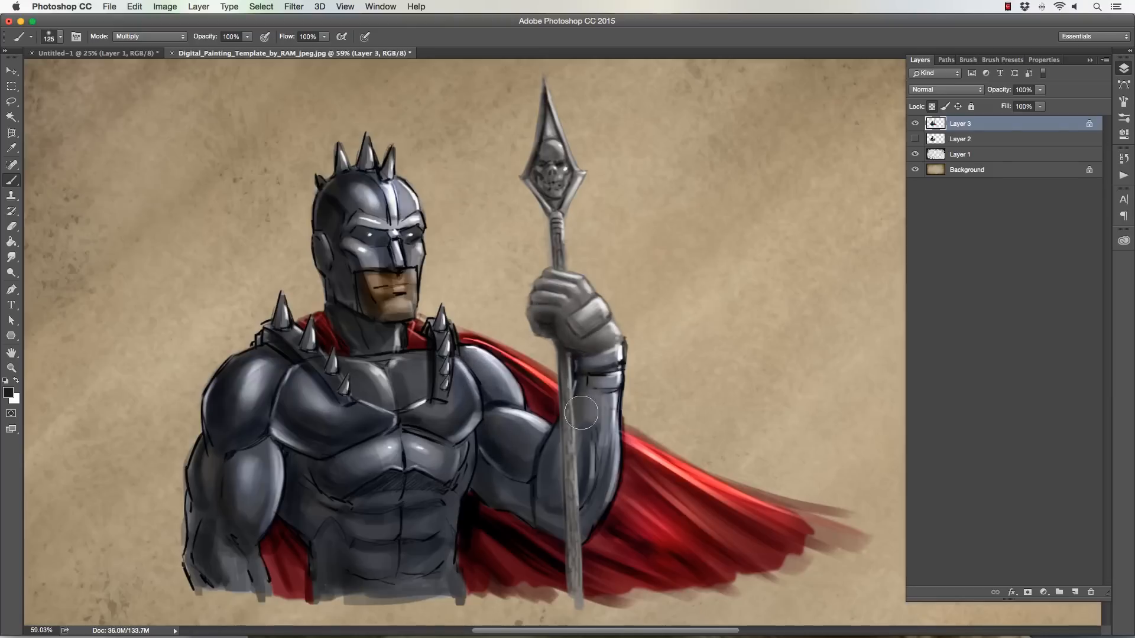
# Shade the side of the torso under the raised arm and the neck area, enlarging the soft brush to about 150
pyautogui.press('[')
pyautogui.press('[')
pyautogui.press('[')
pyautogui.moveTo(470, 458); pyautogui.dragTo(479, 472)
pyautogui.press(']')
pyautogui.press(']')
pyautogui.press(']')
pyautogui.press(']')
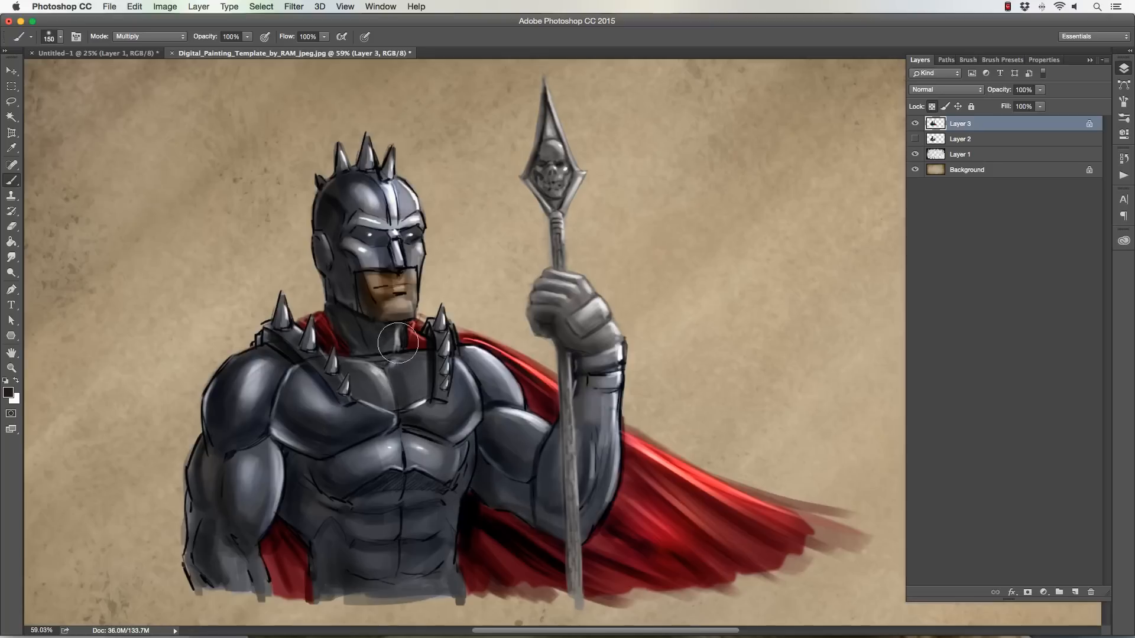
# Darken the spearhead, the glove and the cape folds on both sides of the waist with a soft brush of about 175 to 200
pyautogui.press(']')
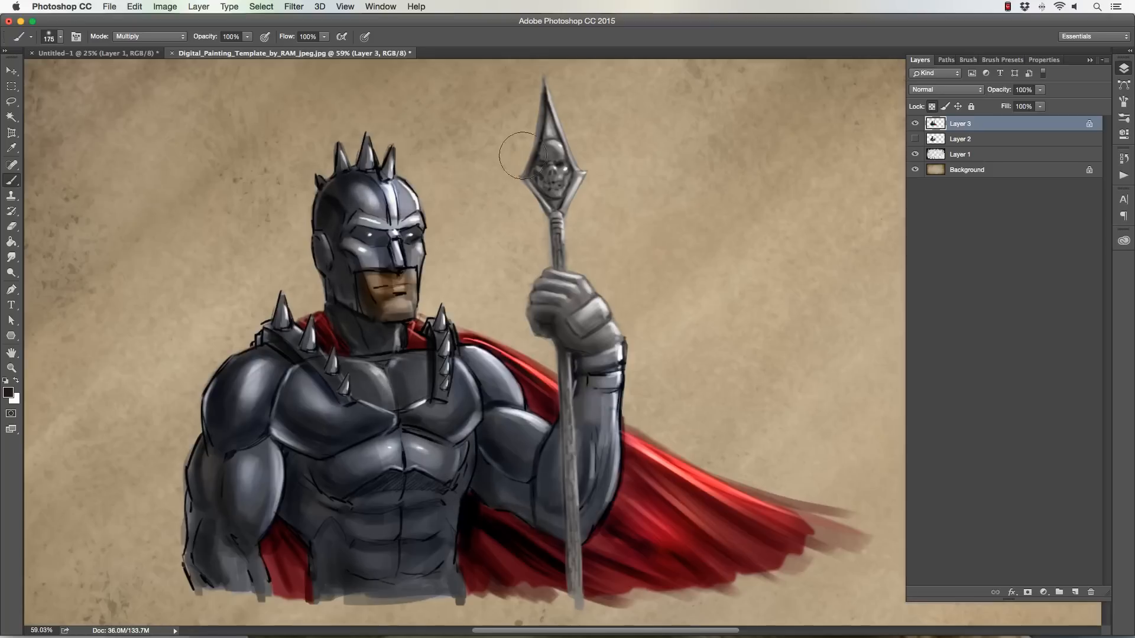
pyautogui.press(']')
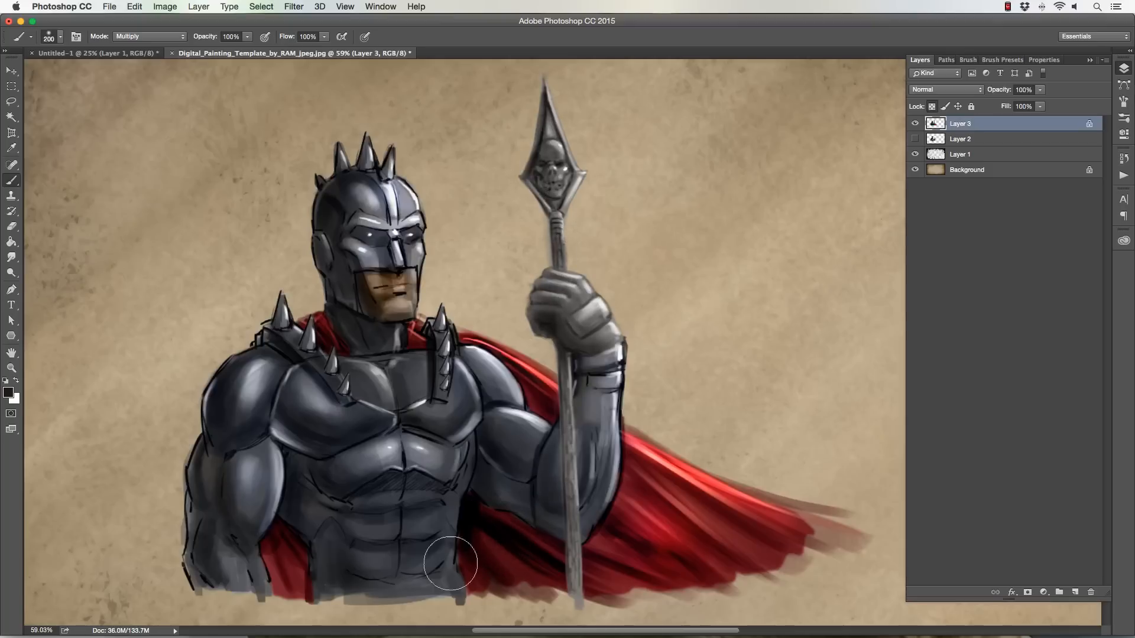
pyautogui.moveTo(284, 578); pyautogui.dragTo(266, 540)
pyautogui.press('[')
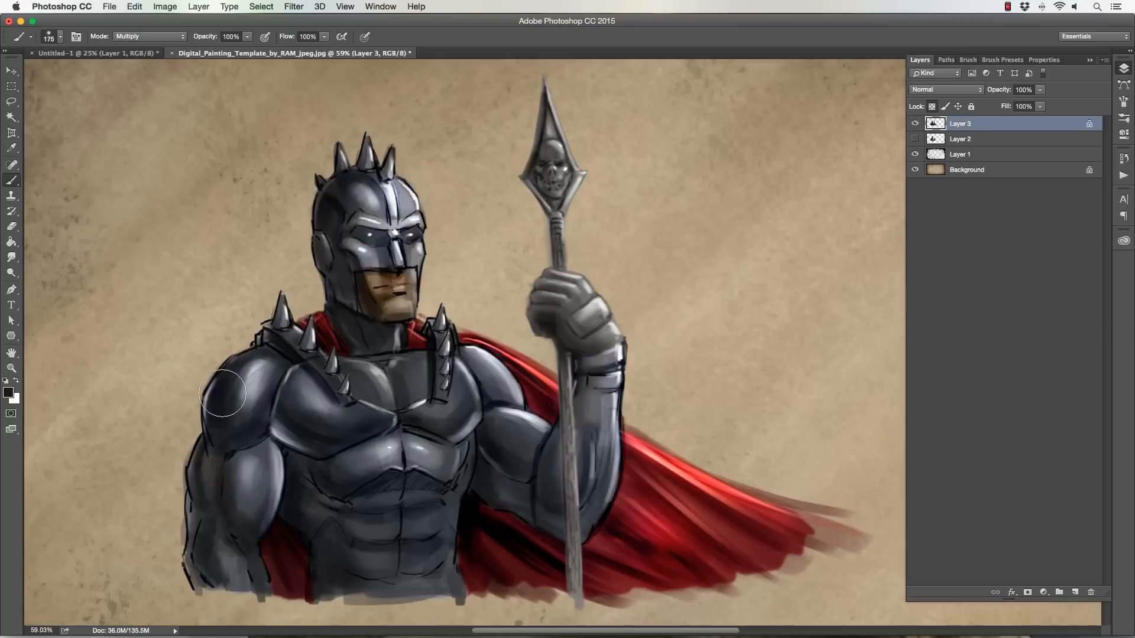
# Switch to the Chalk Painter Brush at 60 px and set its blending mode to Normal
pyautogui.press('[')
pyautogui.press('[')
pyautogui.click(51, 36)
pyautogui.click(57, 237)
pyautogui.click(376, 39)
pyautogui.click(133, 36)
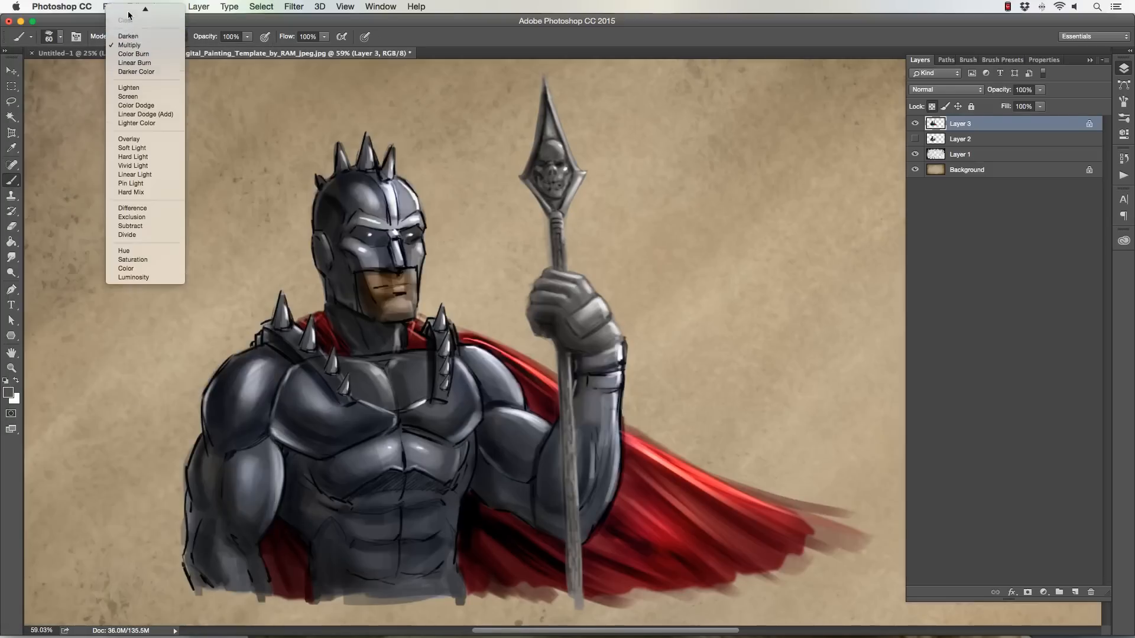
pyautogui.click(131, 21)
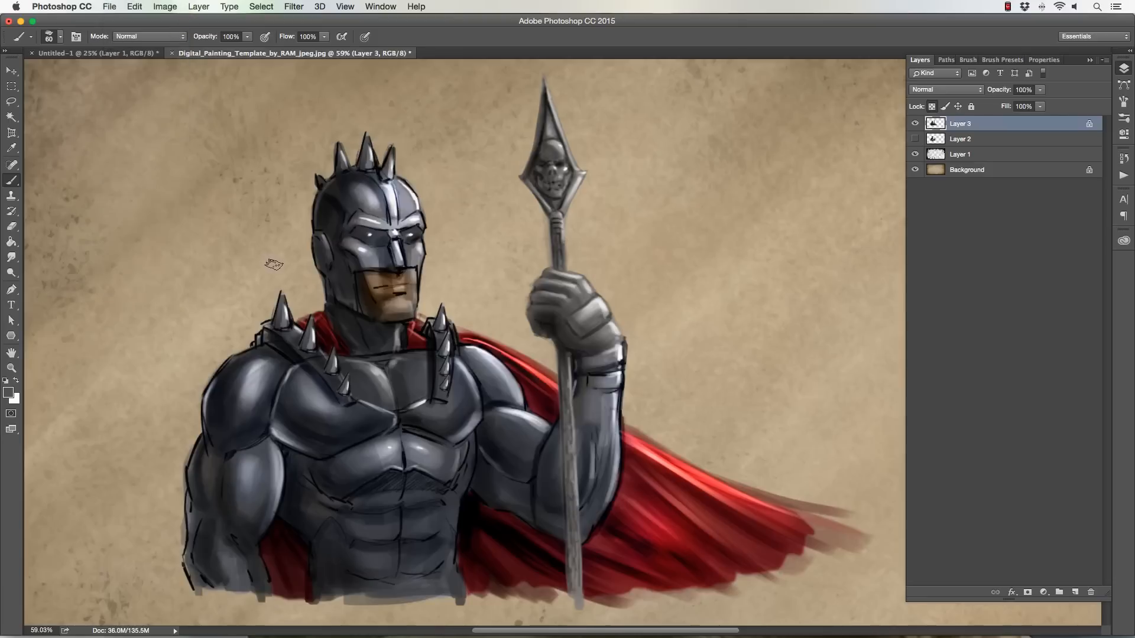
# Paint dark grey strokes along the side edge of the waist with a chalk brush of about 10
pyautogui.press('[')
pyautogui.press('[')
pyautogui.press('[')
pyautogui.press('[')
pyautogui.press('[')
pyautogui.press('[')
pyautogui.press('[')
pyautogui.press('[')
pyautogui.press('[')
pyautogui.moveTo(312, 551); pyautogui.dragTo(317, 573)
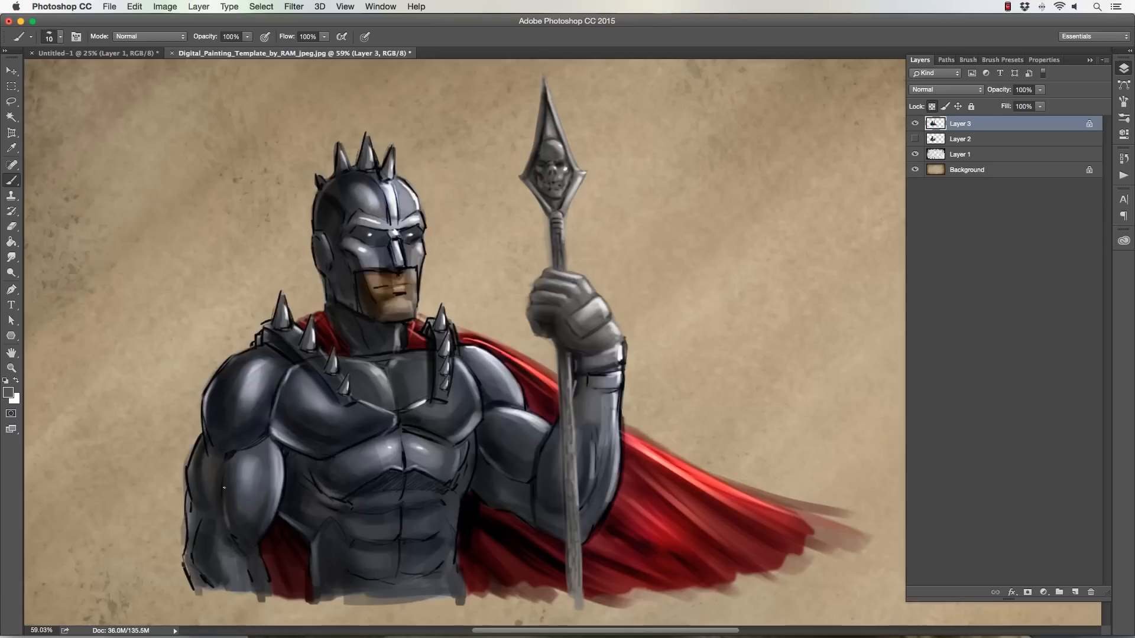
# Blend dark grey shading into the lowered arm with a chalk brush of about 25
pyautogui.press(']')
pyautogui.press(']')
pyautogui.press('[')
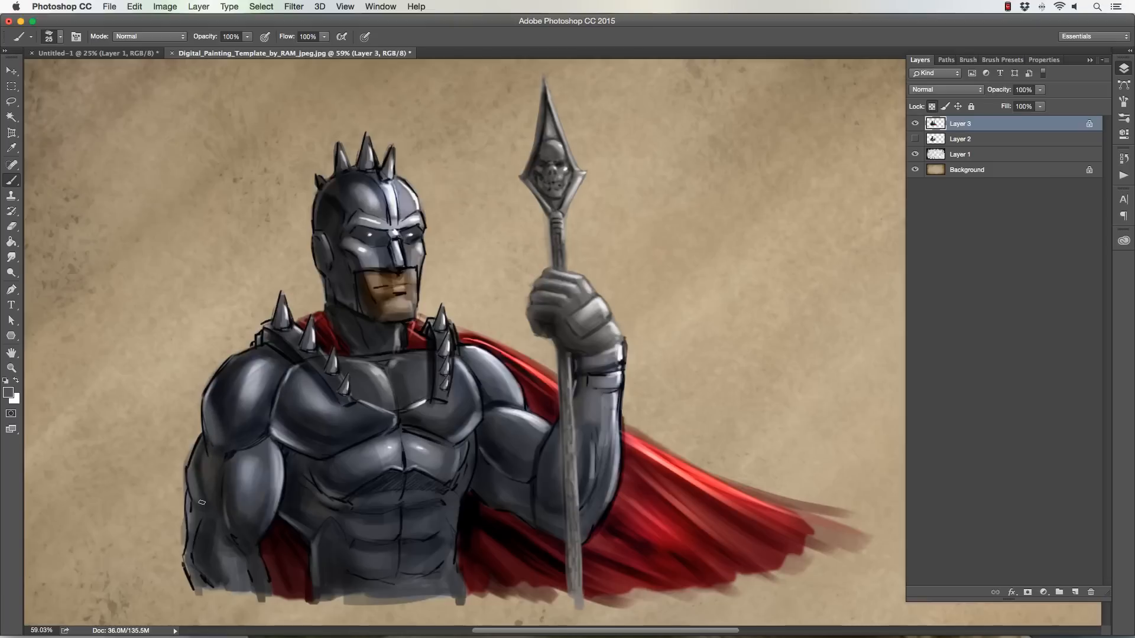
pyautogui.press('[')
pyautogui.press(']')
pyautogui.press(']')
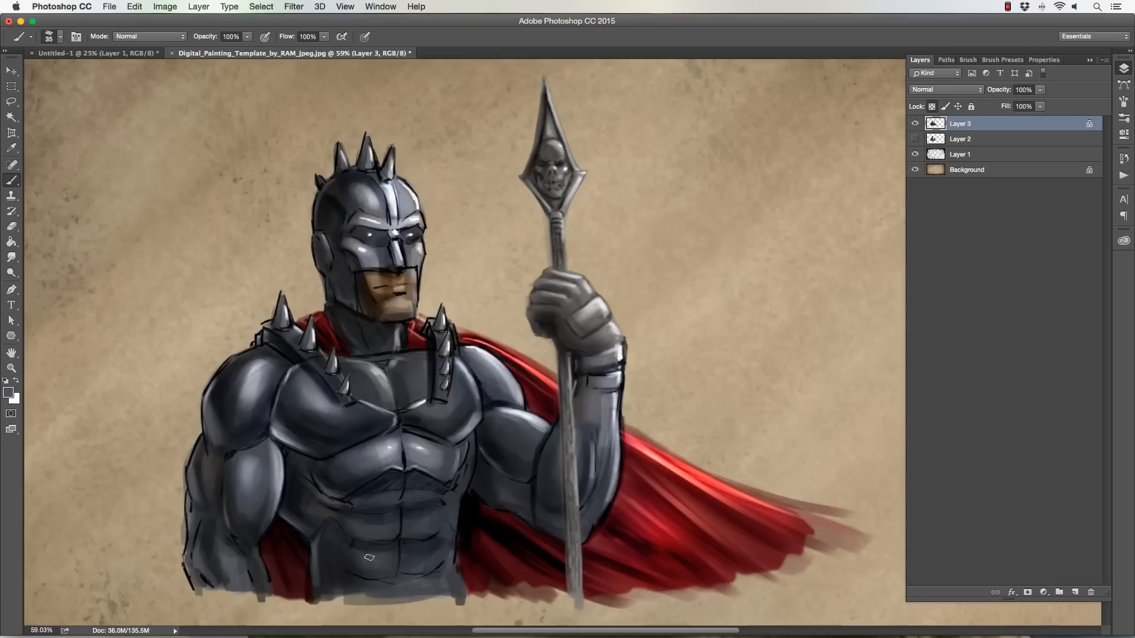
# Blend grey tones over the abdominal muscles with a chalk brush of about 35 to 50
pyautogui.press(']')
pyautogui.press(']')
pyautogui.press(']')
pyautogui.press(']')
pyautogui.press('[')
pyautogui.press('[')
pyautogui.press('[')
pyautogui.press(']')
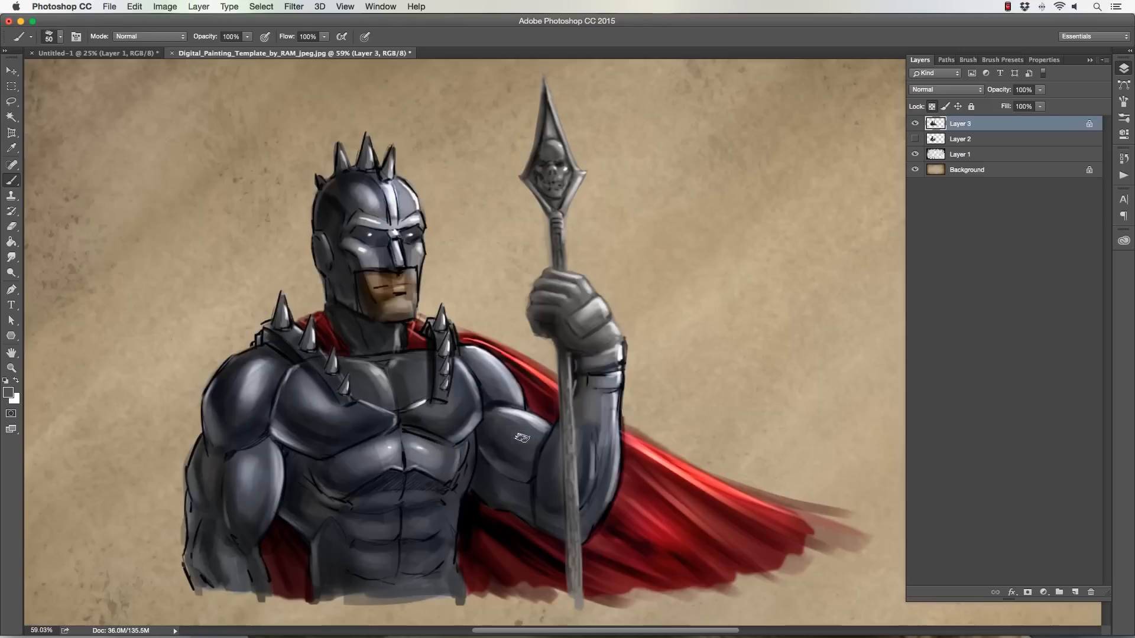
# Smooth the shading on the upper part of the raised arm with a chalk brush of up to about 50
pyautogui.press('[')
pyautogui.press('[')
pyautogui.press('[')
pyautogui.press(']')
pyautogui.press('[')
pyautogui.press(']')
pyautogui.press(']')
pyautogui.press(']')
pyautogui.press('[')
# Sample the white of the helmet's crest and add fine highlights beside it with a brush of about 6
pyautogui.keyDown('alt'); pyautogui.click(392, 184); pyautogui.keyUp('alt')
pyautogui.press('[')
pyautogui.press('[')
pyautogui.press('[')
pyautogui.moveTo(377, 181); pyautogui.dragTo(386, 206)
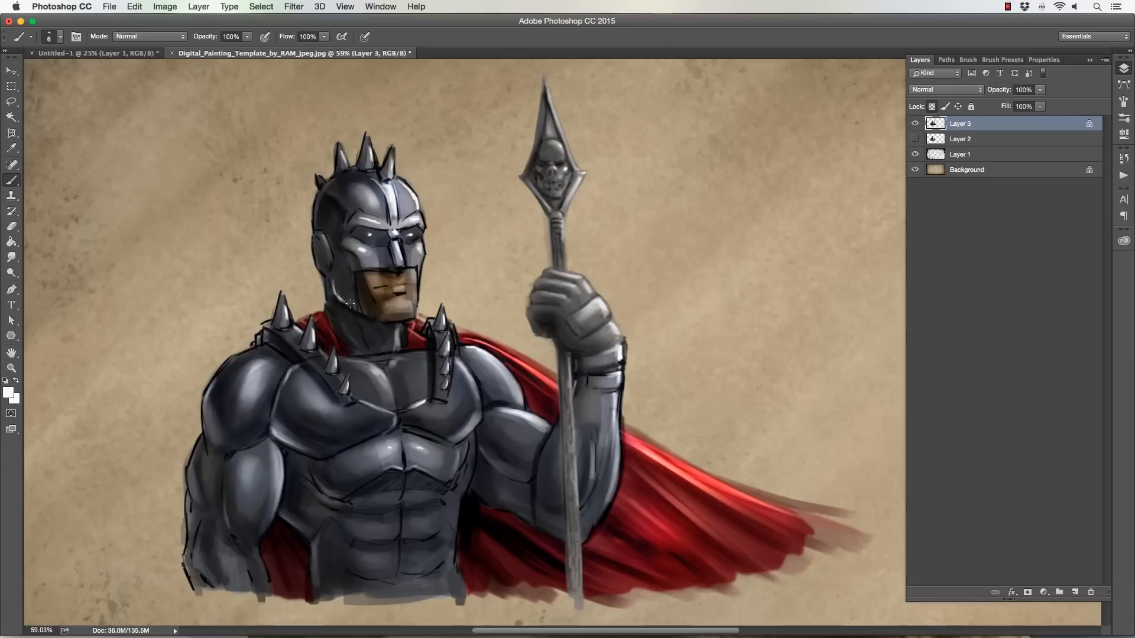
# Add white edge highlights to the helmet, its spikes and the spearhead with a brush of about 10
pyautogui.press(']')
pyautogui.moveTo(319, 265)
pyautogui.mouseDown()
pyautogui.moveTo(320, 179)
pyautogui.moveTo(337, 152)
pyautogui.moveTo(390, 151)
pyautogui.mouseUp()
pyautogui.moveTo(535, 153); pyautogui.dragTo(541, 137)
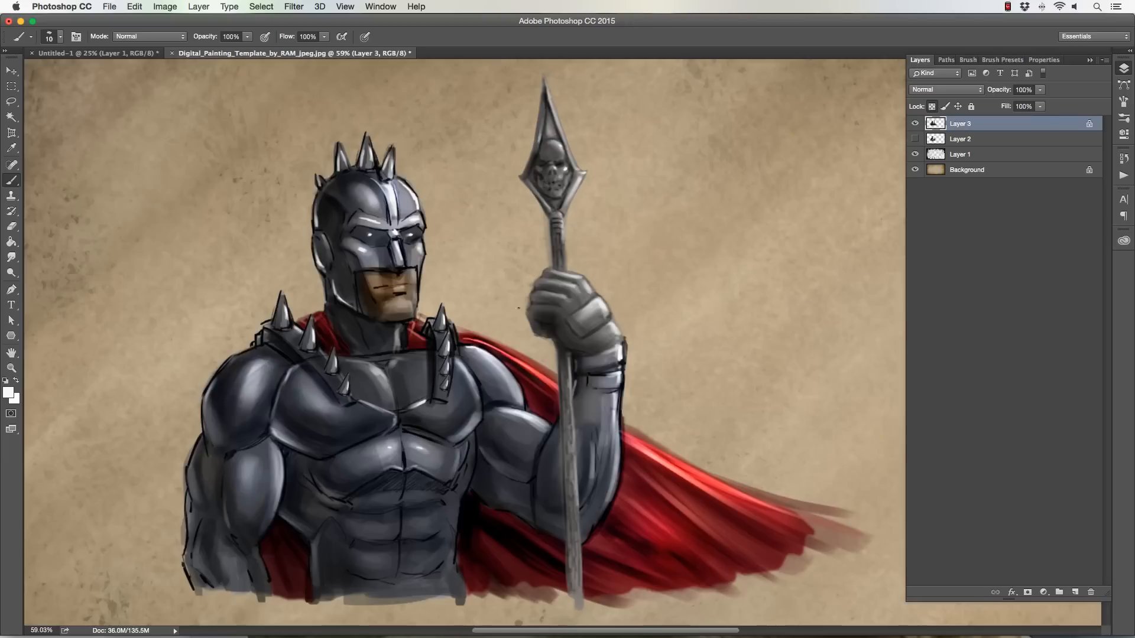
# Paint white rim highlights along the underside of the raised arm with a brush of about 20
pyautogui.press(']')
pyautogui.press(']')
pyautogui.press(']')
pyautogui.press('[')
pyautogui.press(']')
pyautogui.press(']')
pyautogui.press(']')
pyautogui.moveTo(473, 483); pyautogui.dragTo(529, 520)
pyautogui.press('[')
pyautogui.press('[')
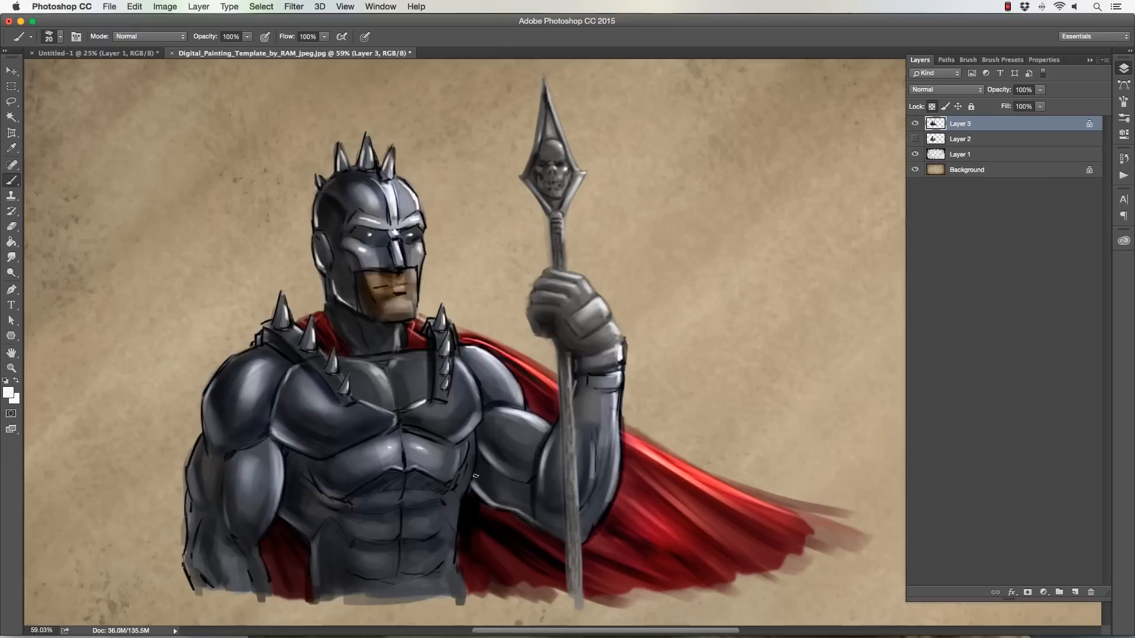
pyautogui.moveTo(474, 476)
pyautogui.mouseDown()
pyautogui.moveTo(490, 496)
pyautogui.moveTo(539, 513)
pyautogui.mouseUp()
# Switch to the Chalk Line Brush at about 7 and add white highlights along the edges of the spiked shoulder strap
pyautogui.press(']')
pyautogui.click(61, 36)
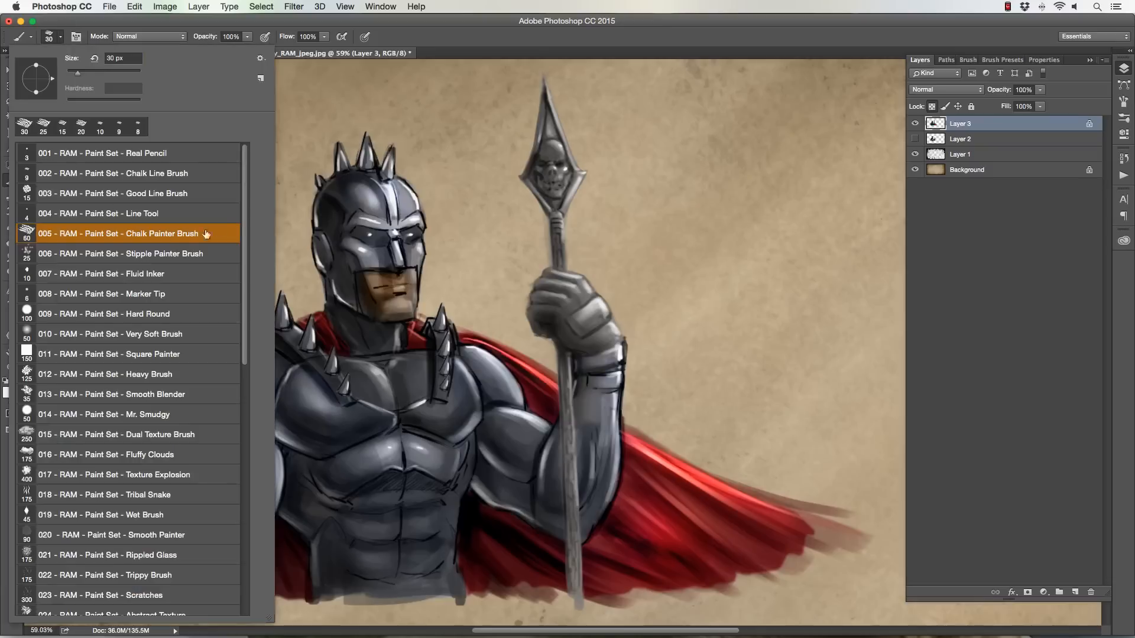
pyautogui.moveTo(242, 234)
pyautogui.mouseDown()
pyautogui.moveTo(239, 496)
pyautogui.moveTo(239, 171)
pyautogui.mouseUp()
pyautogui.click(399, 36)
pyautogui.press('[')
pyautogui.press('[')
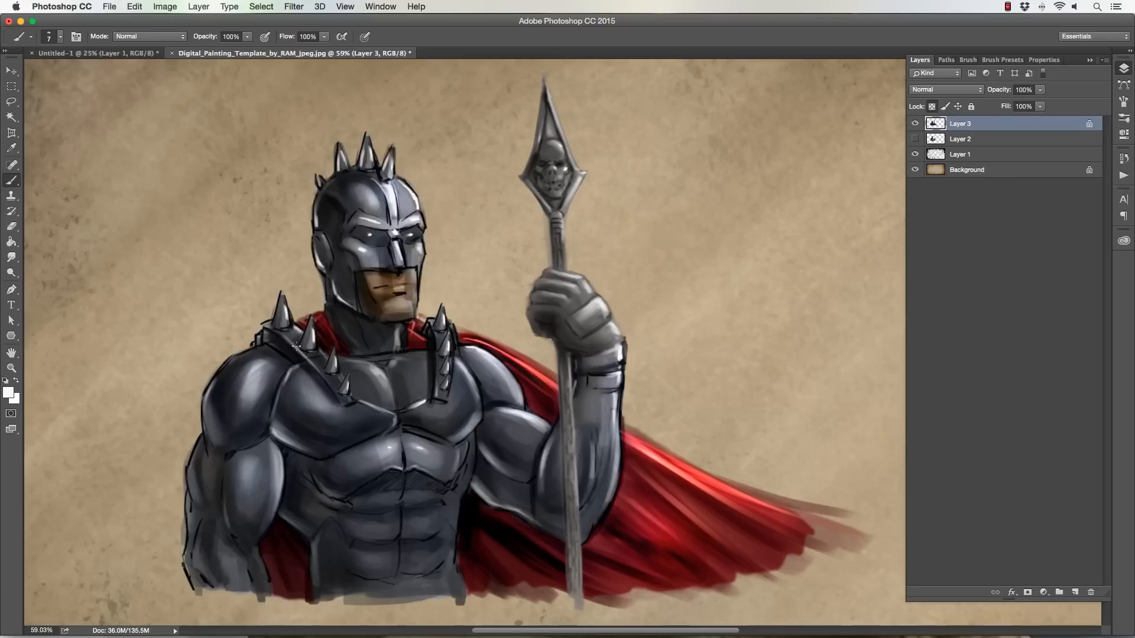
pyautogui.moveTo(262, 336); pyautogui.dragTo(261, 338)
pyautogui.press(']')
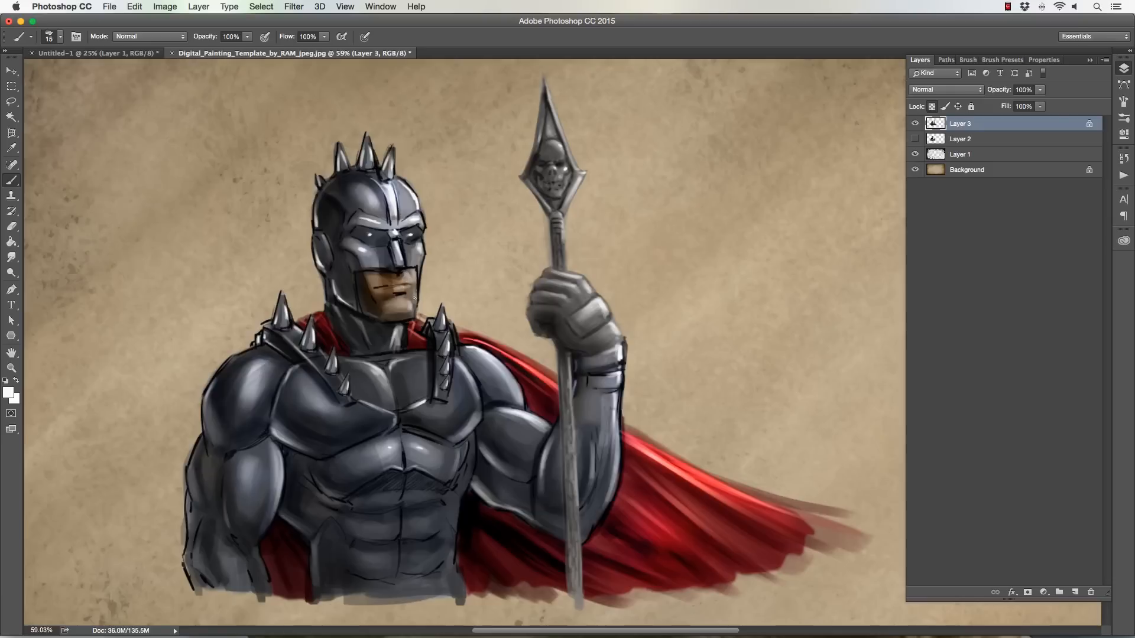
# Sample black from the painting and darken the eye openings of the mask
pyautogui.keyDown('alt'); pyautogui.click(379, 276); pyautogui.keyUp('alt')
pyautogui.keyDown('alt'); pyautogui.click(302, 316); pyautogui.keyUp('alt')
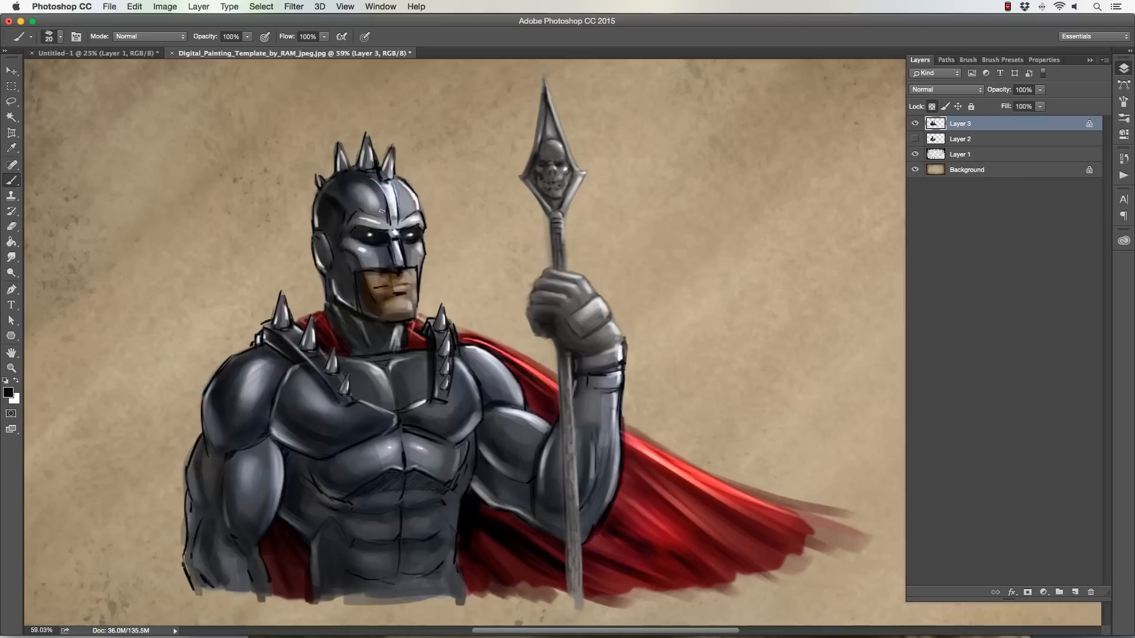
pyautogui.press(']')
pyautogui.press(']')
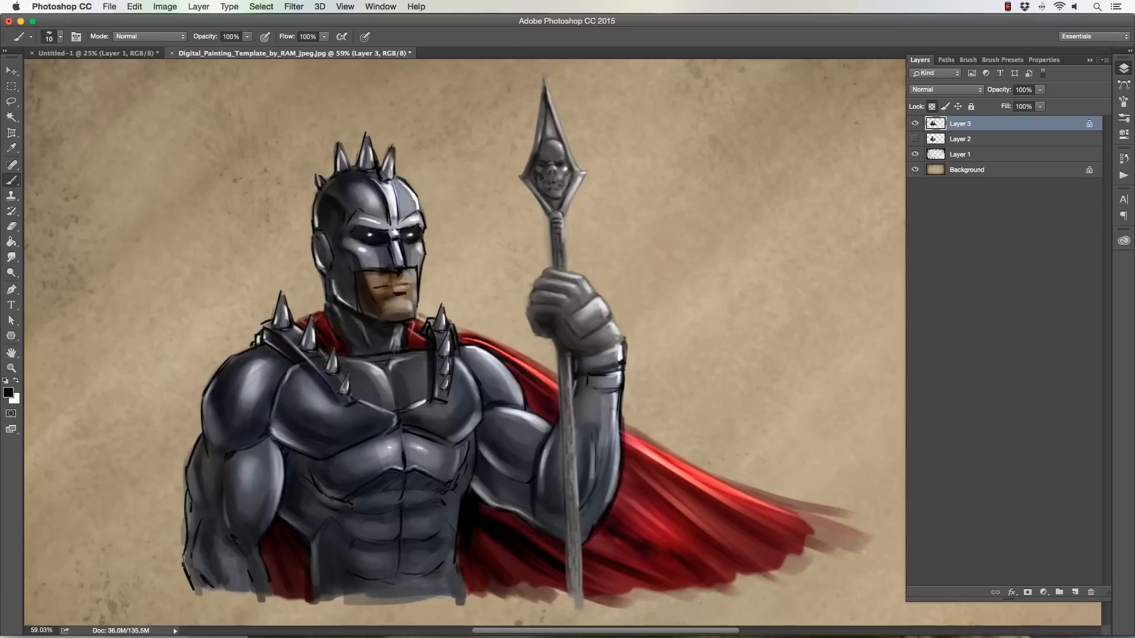
# Enlarge the black brush to about 35–40 and shade the chest beside the right-hand spiked strap
pyautogui.press(']')
pyautogui.press(']')
pyautogui.press(']')
pyautogui.press(']')
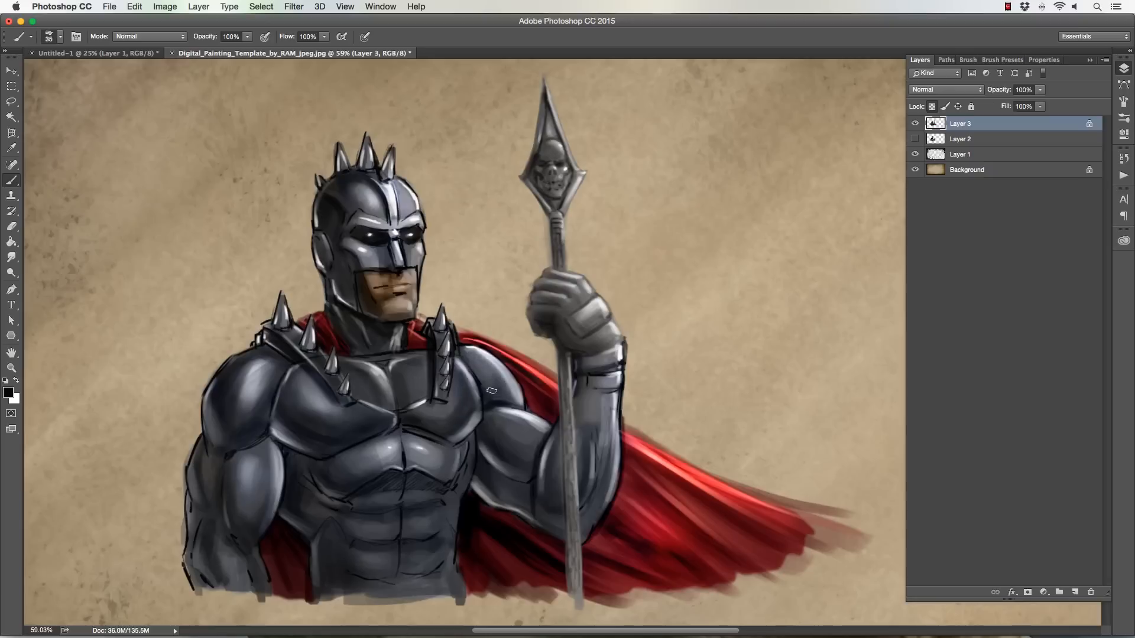
pyautogui.press(']')
pyautogui.press('[')
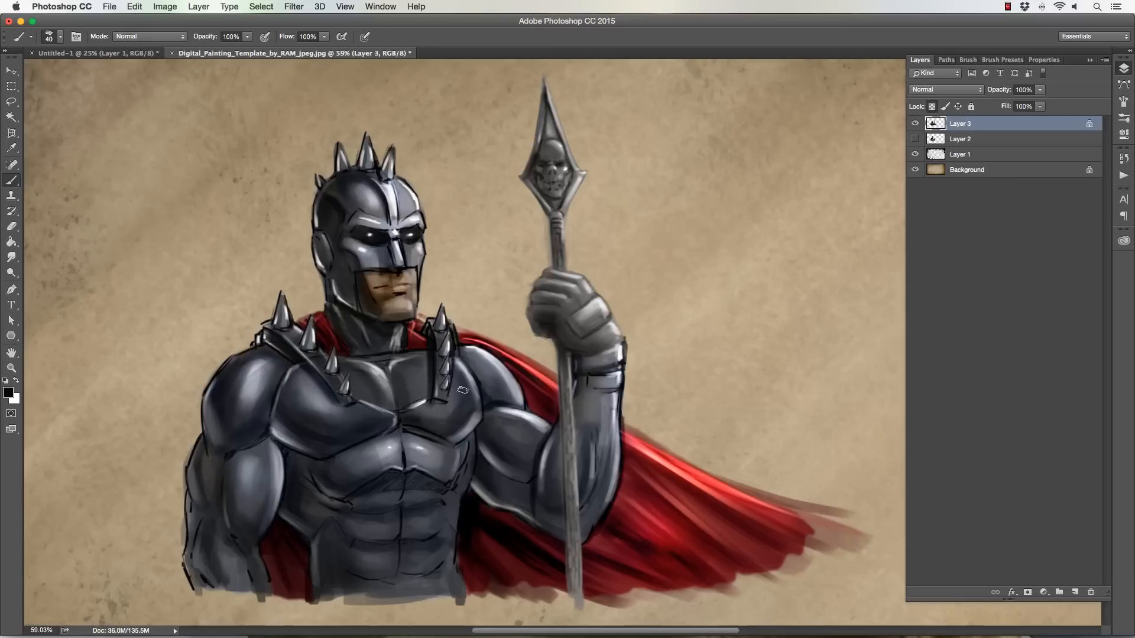
# Deepen the black shadow on the cape beside the waist with a brush of about 90
pyautogui.press(']')
pyautogui.press(']')
pyautogui.press(']')
pyautogui.press(']')
pyautogui.press(']')
pyautogui.press(']')
pyautogui.press('[')
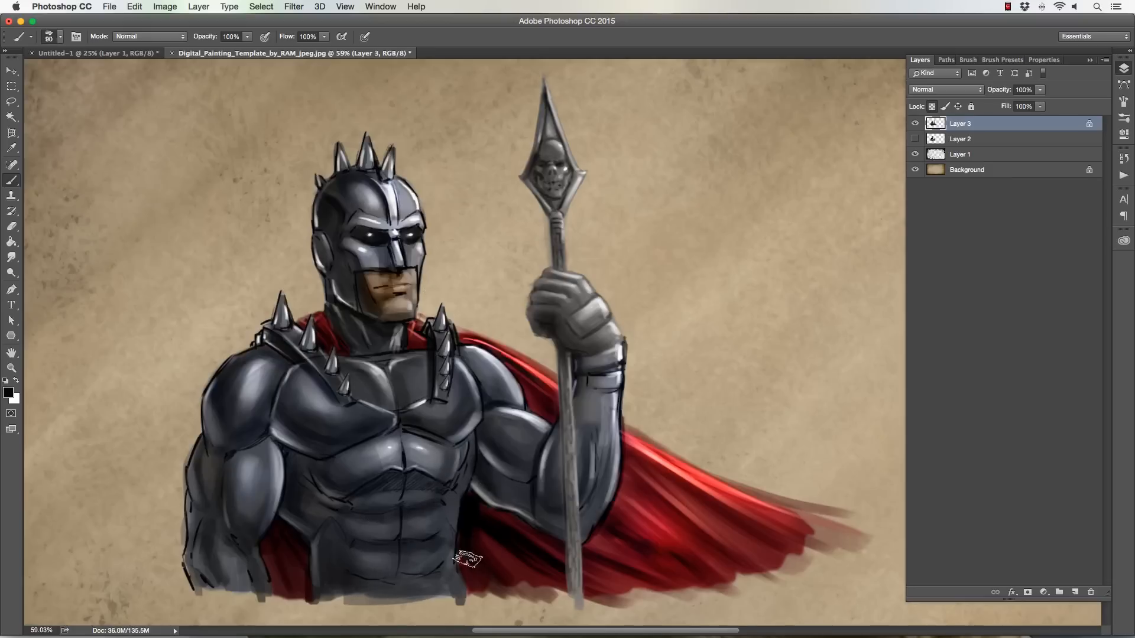
# Darken the glove cuff and the lower cape folds in black, varying the brush size and finishing at about 60
pyautogui.press('[')
pyautogui.press('[')
pyautogui.press('[')
pyautogui.press('[')
pyautogui.press('[')
pyautogui.press('[')
pyautogui.press('[')
pyautogui.press('[')
pyautogui.press('[')
pyautogui.press('[')
pyautogui.press('[')
pyautogui.press(']')
pyautogui.press(']')
pyautogui.press(']')
pyautogui.press(']')
pyautogui.press(']')
pyautogui.press(']')
pyautogui.press(']')
pyautogui.press(']')
pyautogui.press('[')
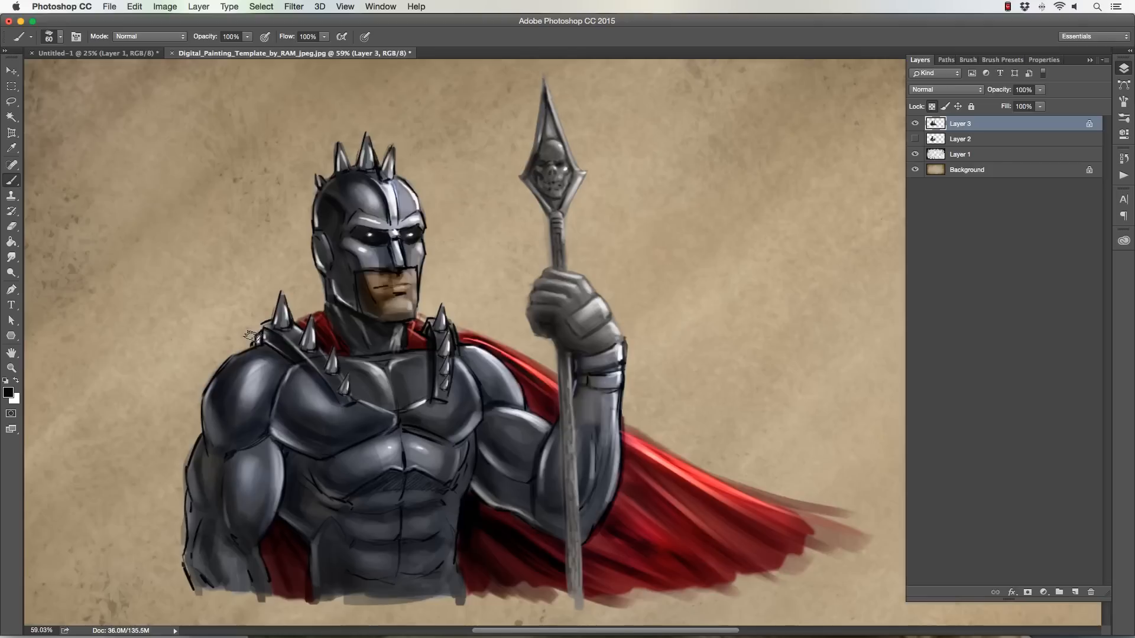
# Darken the creases between the abdominal muscles in black with a brush of about 30
pyautogui.press('[')
pyautogui.press('[')
pyautogui.press('[')
pyautogui.press(']')
pyautogui.moveTo(383, 487)
pyautogui.mouseDown()
pyautogui.moveTo(436, 486)
pyautogui.moveTo(424, 482)
pyautogui.mouseUp()
pyautogui.press('[')
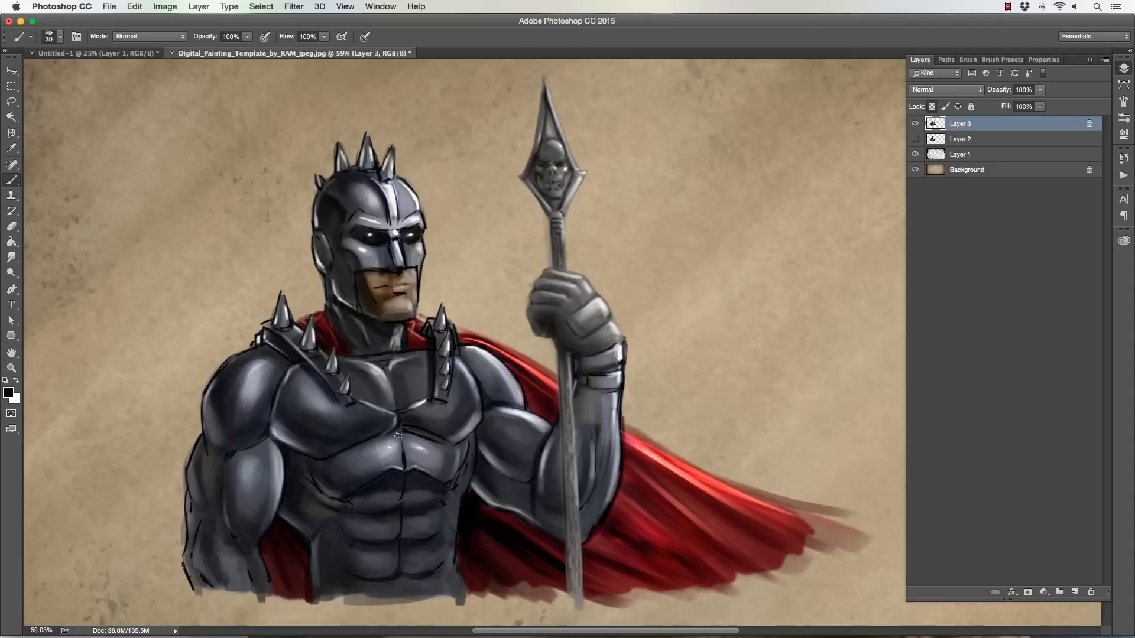
# Shade the torso and the outer shoulder of the lowered arm in black, finishing with a brush of about 50
pyautogui.press(']')
pyautogui.press(']')
pyautogui.press(']')
pyautogui.press(']')
pyautogui.press('[')
pyautogui.press('[')
pyautogui.press('[')
pyautogui.press('[')
pyautogui.press(']')
pyautogui.press(']')
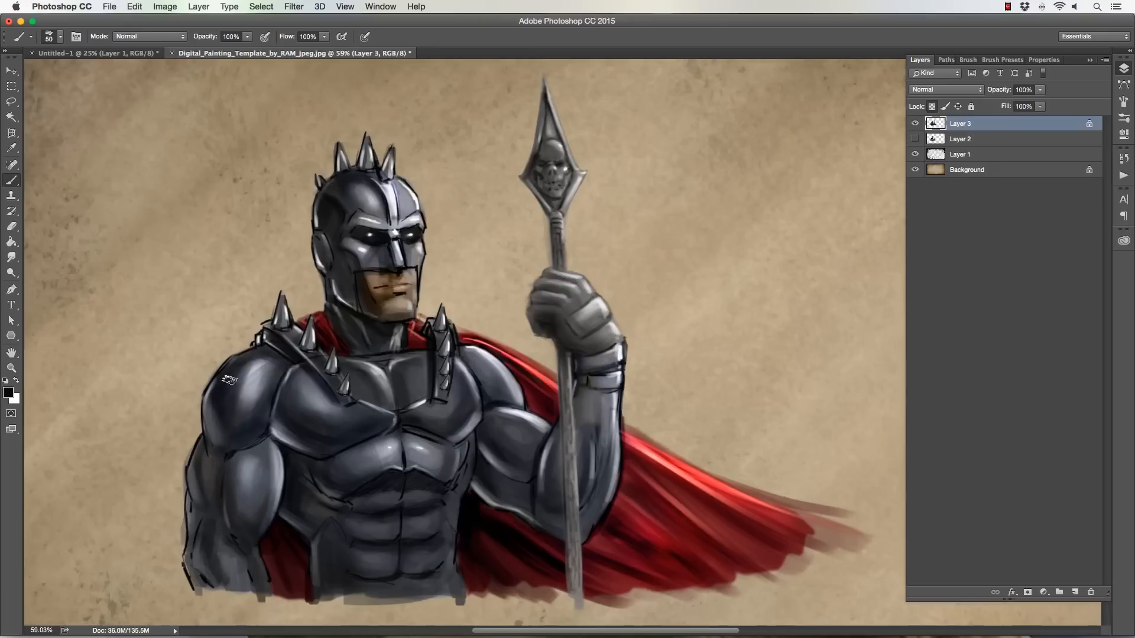
pyautogui.press(']')
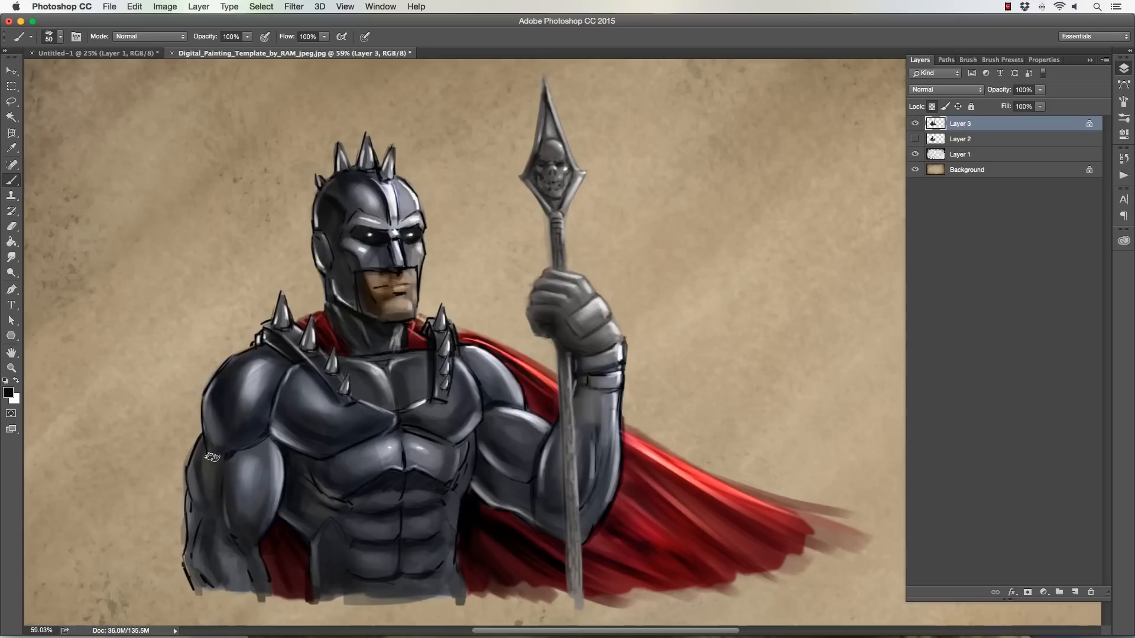
# Deepen the shadows on the lowered arm and around the spear shaft, enlarging the black brush to about 70
pyautogui.press('[')
pyautogui.press(']')
pyautogui.press(']')
pyautogui.press(']')
pyautogui.press(']')
pyautogui.press(']')
pyautogui.press('[')
pyautogui.press('[')
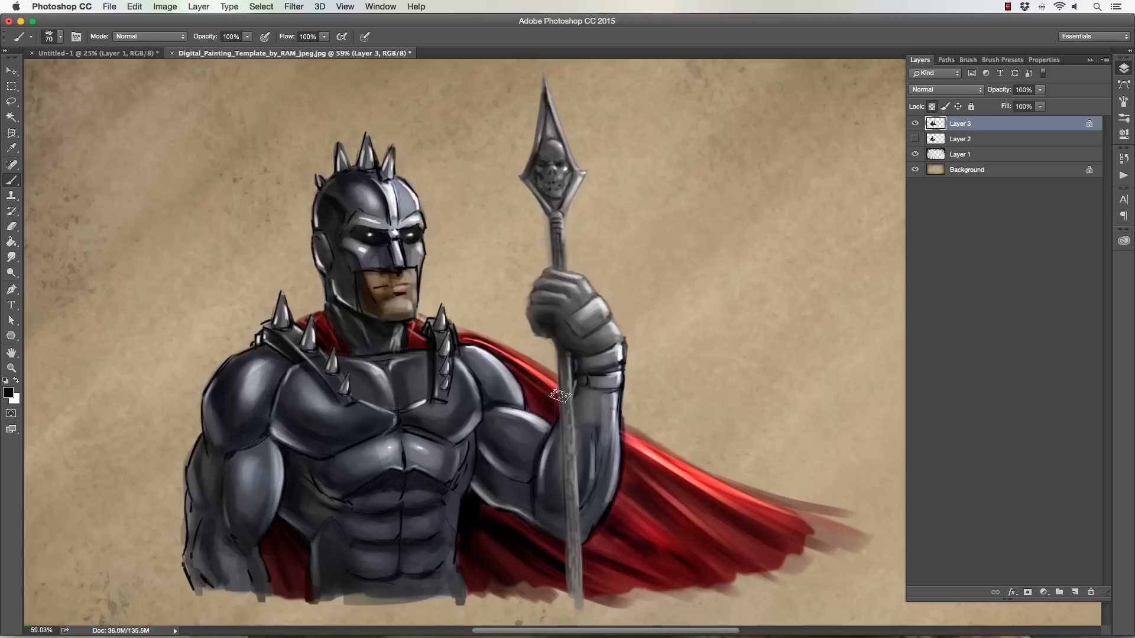
# Add black shading to the neck beneath the helmet with a brush of about 40
pyautogui.press('[')
pyautogui.press('[')
pyautogui.press('[')
pyautogui.press('[')
pyautogui.press('[')
pyautogui.press('[')
pyautogui.press('[')
pyautogui.press('[')
pyautogui.press('[')
pyautogui.press(']')
pyautogui.press(']')
pyautogui.press(']')
pyautogui.press(']')
pyautogui.press(']')
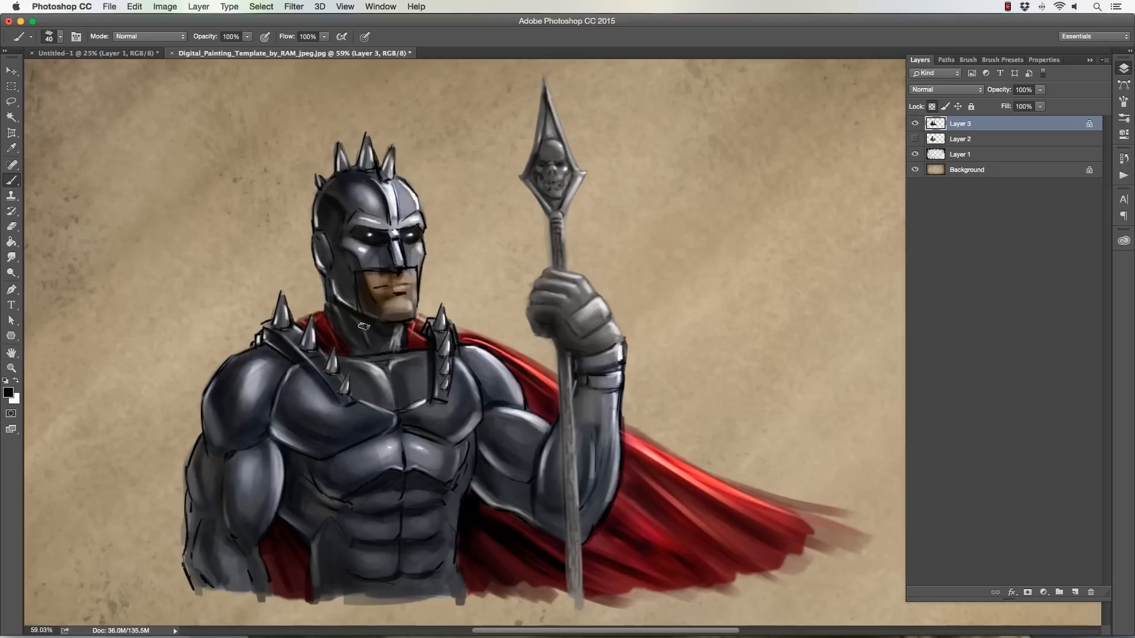
# Reinforce the black outline along the back of the neck and lower helmet edge with a smaller brush
pyautogui.press('[')
pyautogui.press('[')
pyautogui.press('[')
pyautogui.press('[')
pyautogui.moveTo(328, 302); pyautogui.dragTo(330, 283)
# Unlock Layer 3's transparency and erase stray paint around the helmet spikes and back of the helmet with a 10 px eraser
pyautogui.press('e')
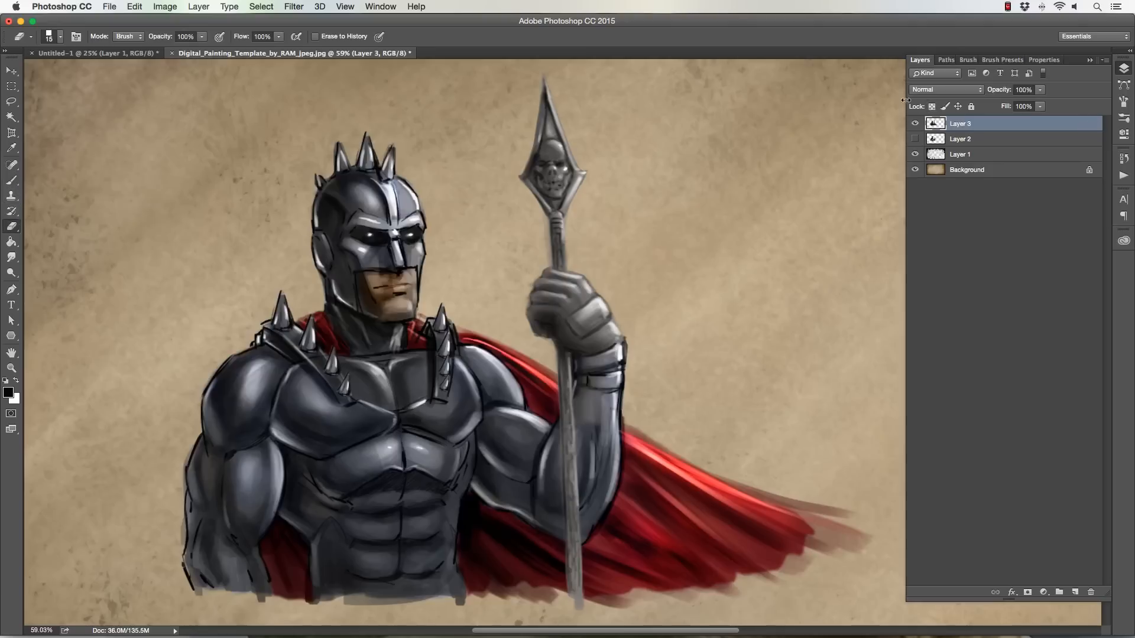
pyautogui.press(']')
pyautogui.moveTo(394, 145)
pyautogui.mouseDown()
pyautogui.moveTo(397, 172)
pyautogui.moveTo(377, 162)
pyautogui.mouseUp()
pyautogui.moveTo(334, 146); pyautogui.dragTo(311, 231)
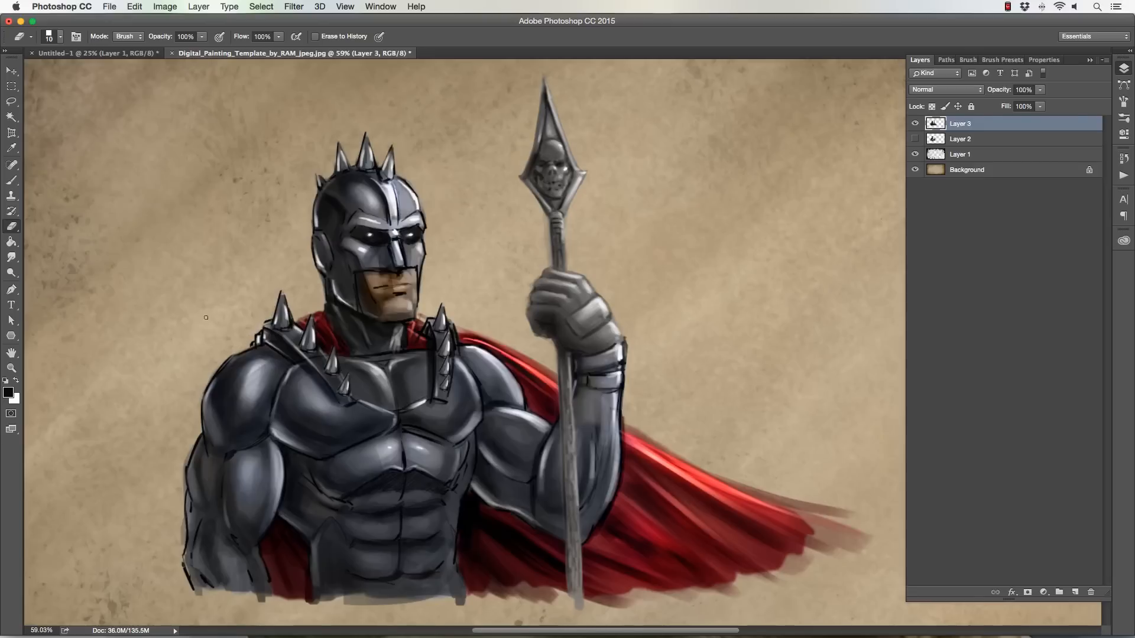
# Erase the rough outer edges of the lowered arm, the cape's shoulder and its trailing upper edge, adjusting the eraser size
pyautogui.press(']')
pyautogui.moveTo(184, 463); pyautogui.dragTo(178, 560)
pyautogui.moveTo(464, 327); pyautogui.dragTo(543, 365)
pyautogui.press(']')
pyautogui.press(']')
pyautogui.moveTo(631, 418)
pyautogui.mouseDown()
pyautogui.moveTo(793, 499)
pyautogui.moveTo(823, 492)
pyautogui.mouseUp()
pyautogui.press('[')
pyautogui.press('[')
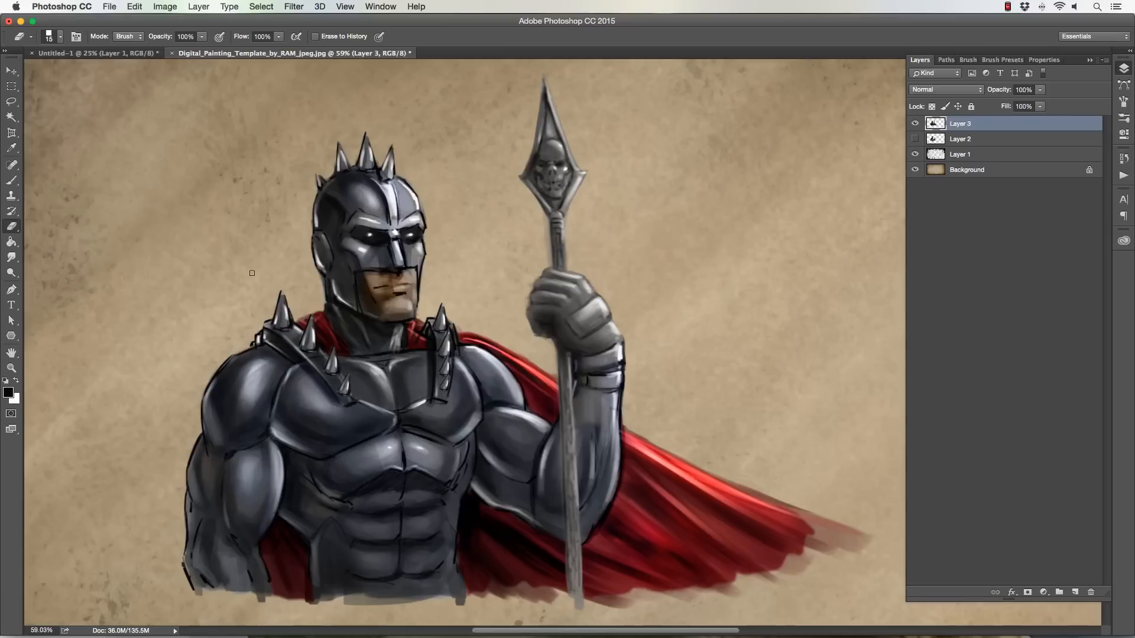
pyautogui.click(12, 368)
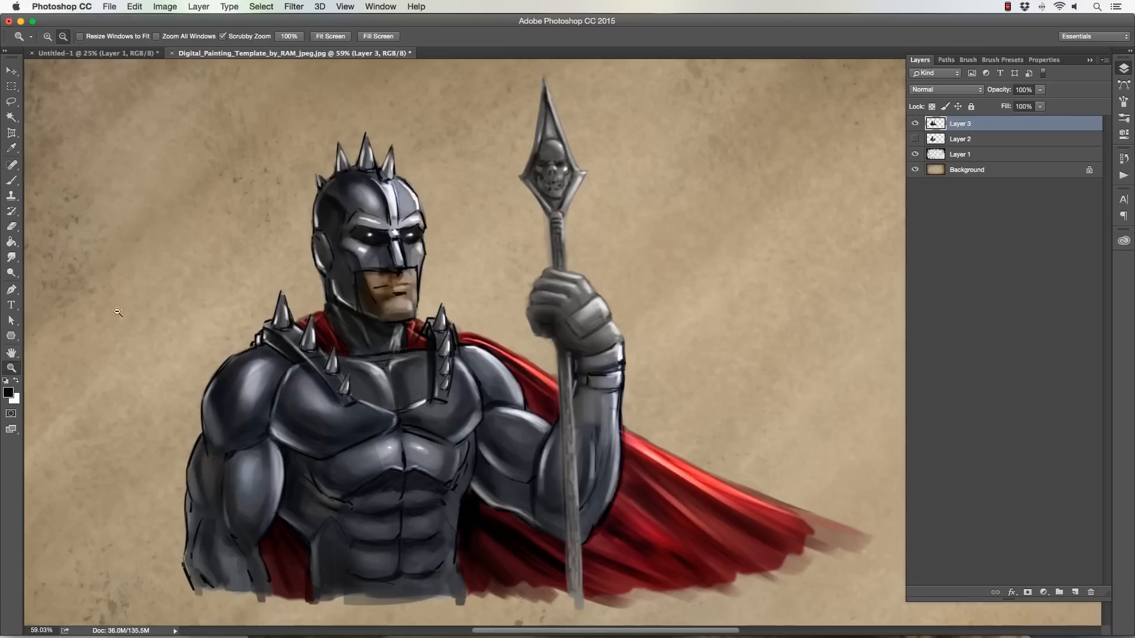
pyautogui.click(355, 451)
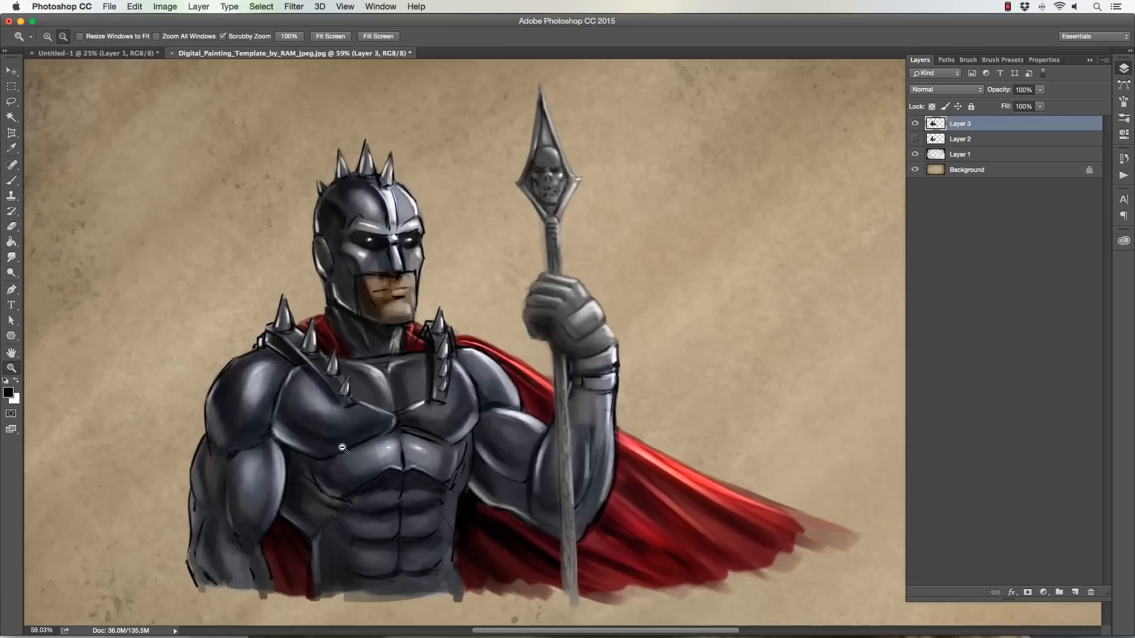